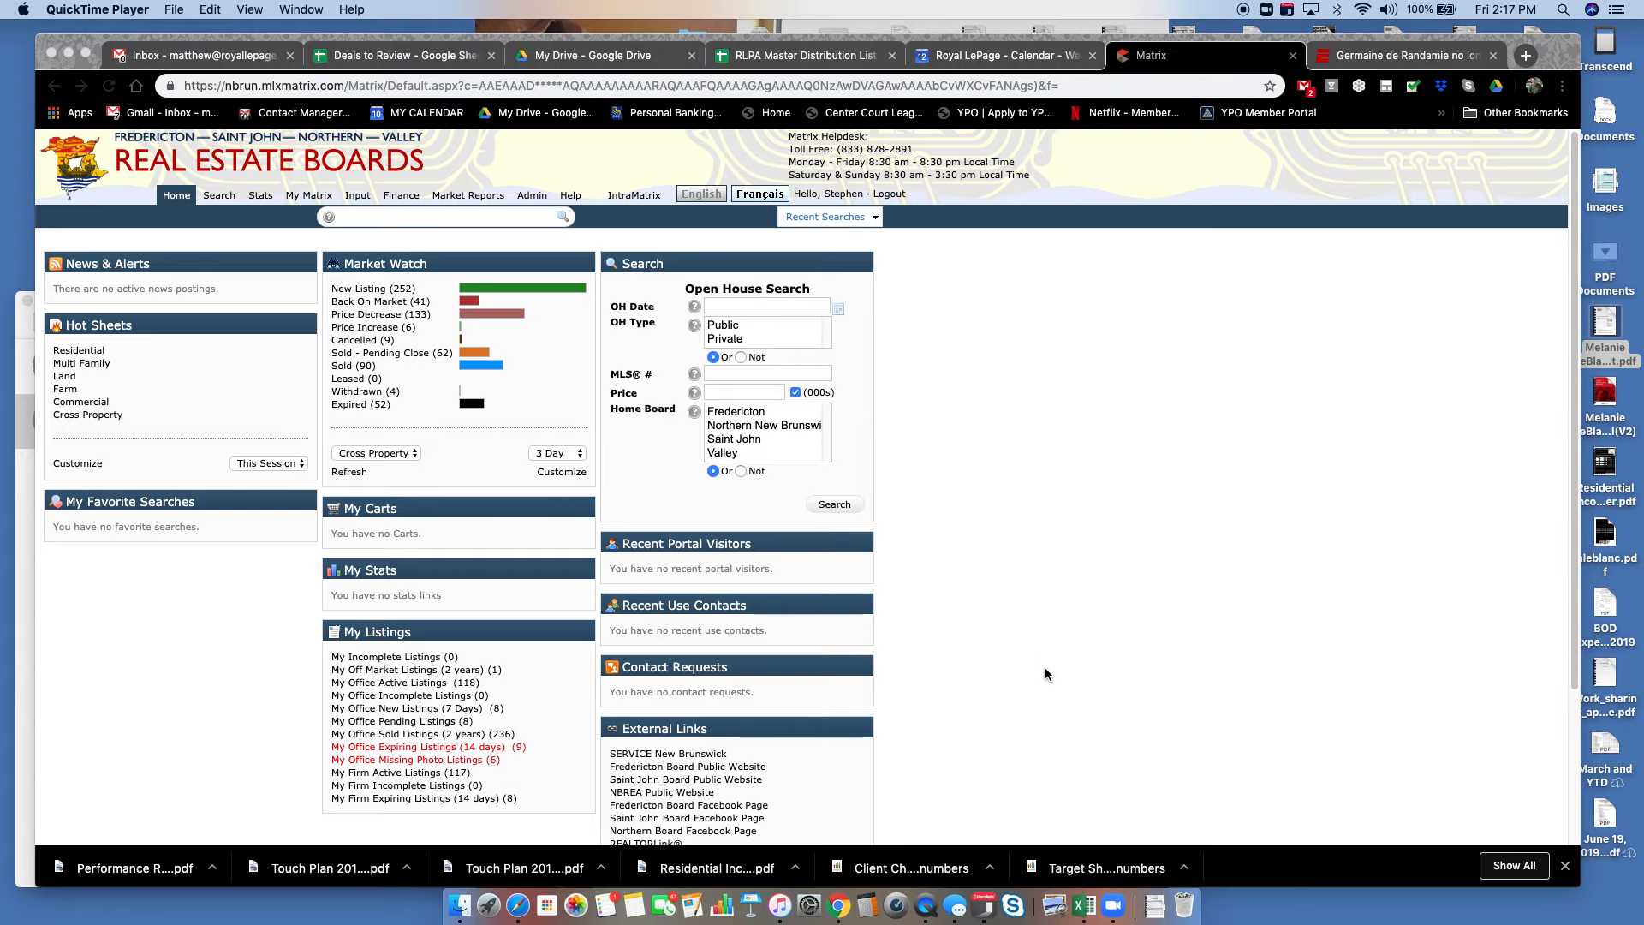
Switch to Excel, create a blank workbook and move its window aside
click(1095, 901)
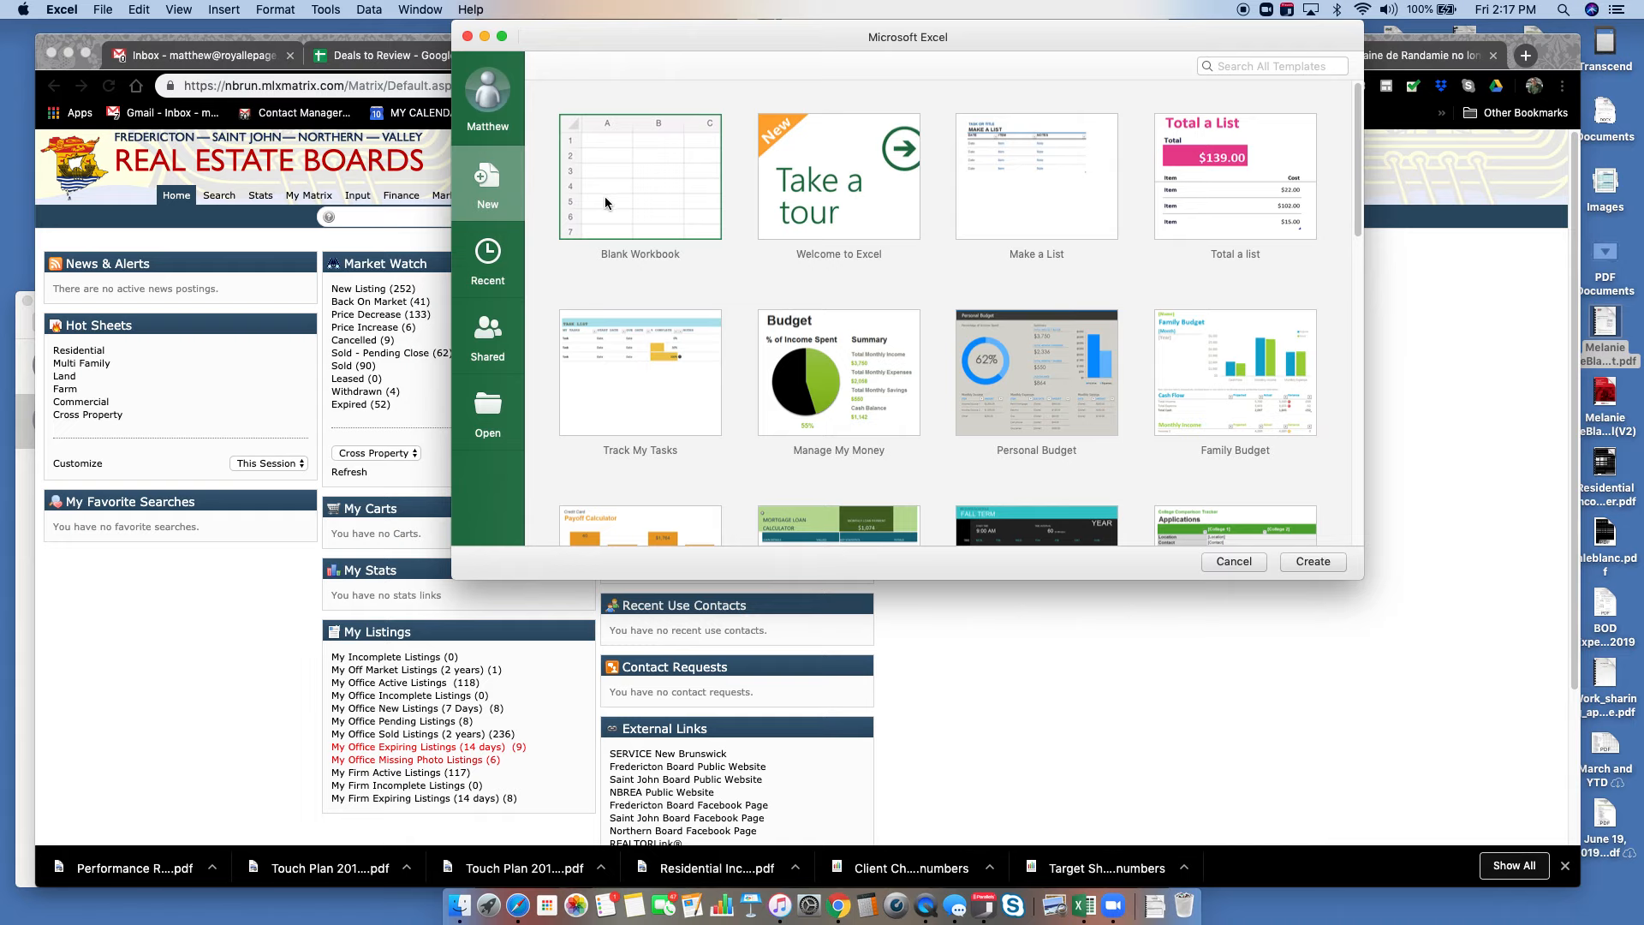
key(Return)
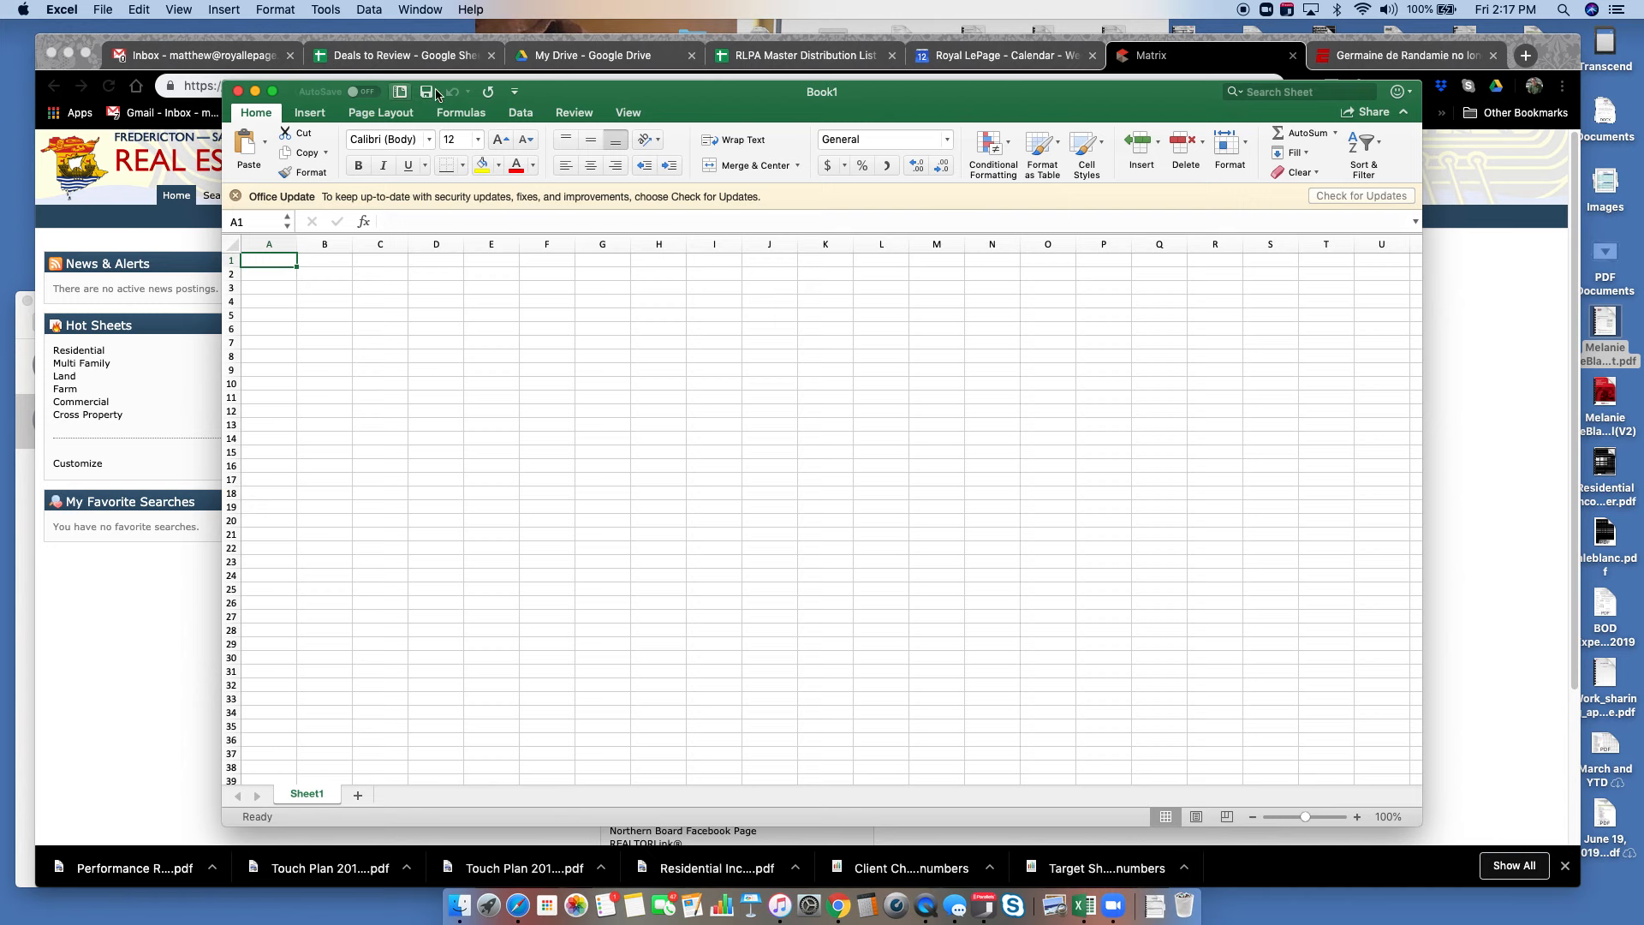
drag(568, 92, 797, 115)
Switch back to Chrome and open the Residential property search in Matrix
click(238, 583)
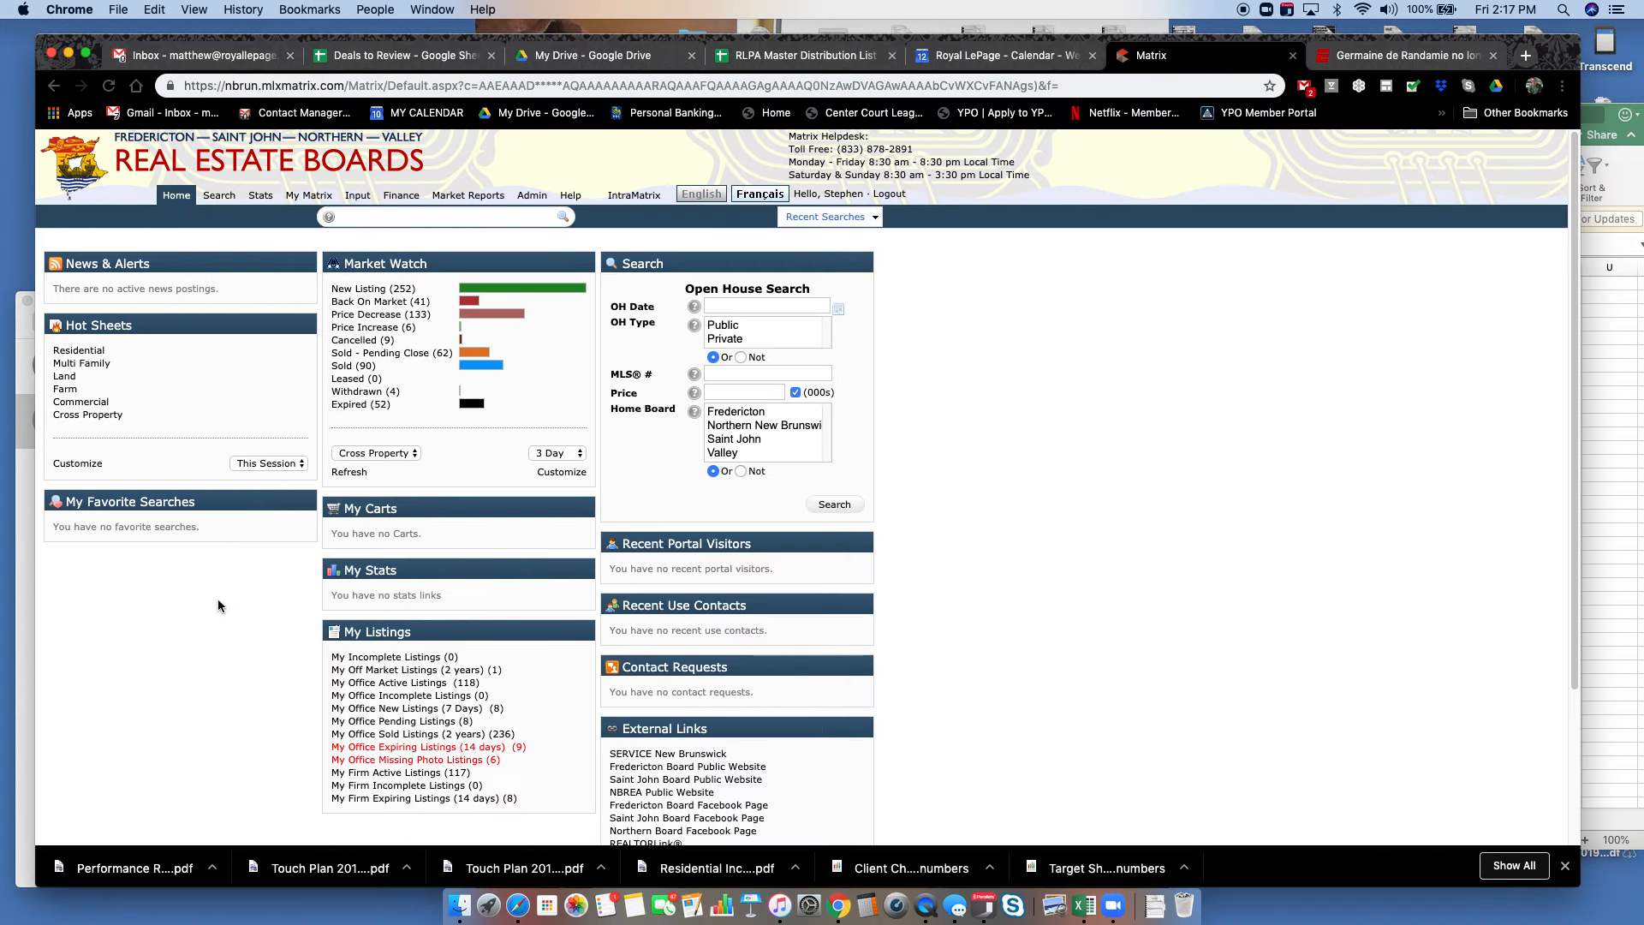
mouse_move(230, 196)
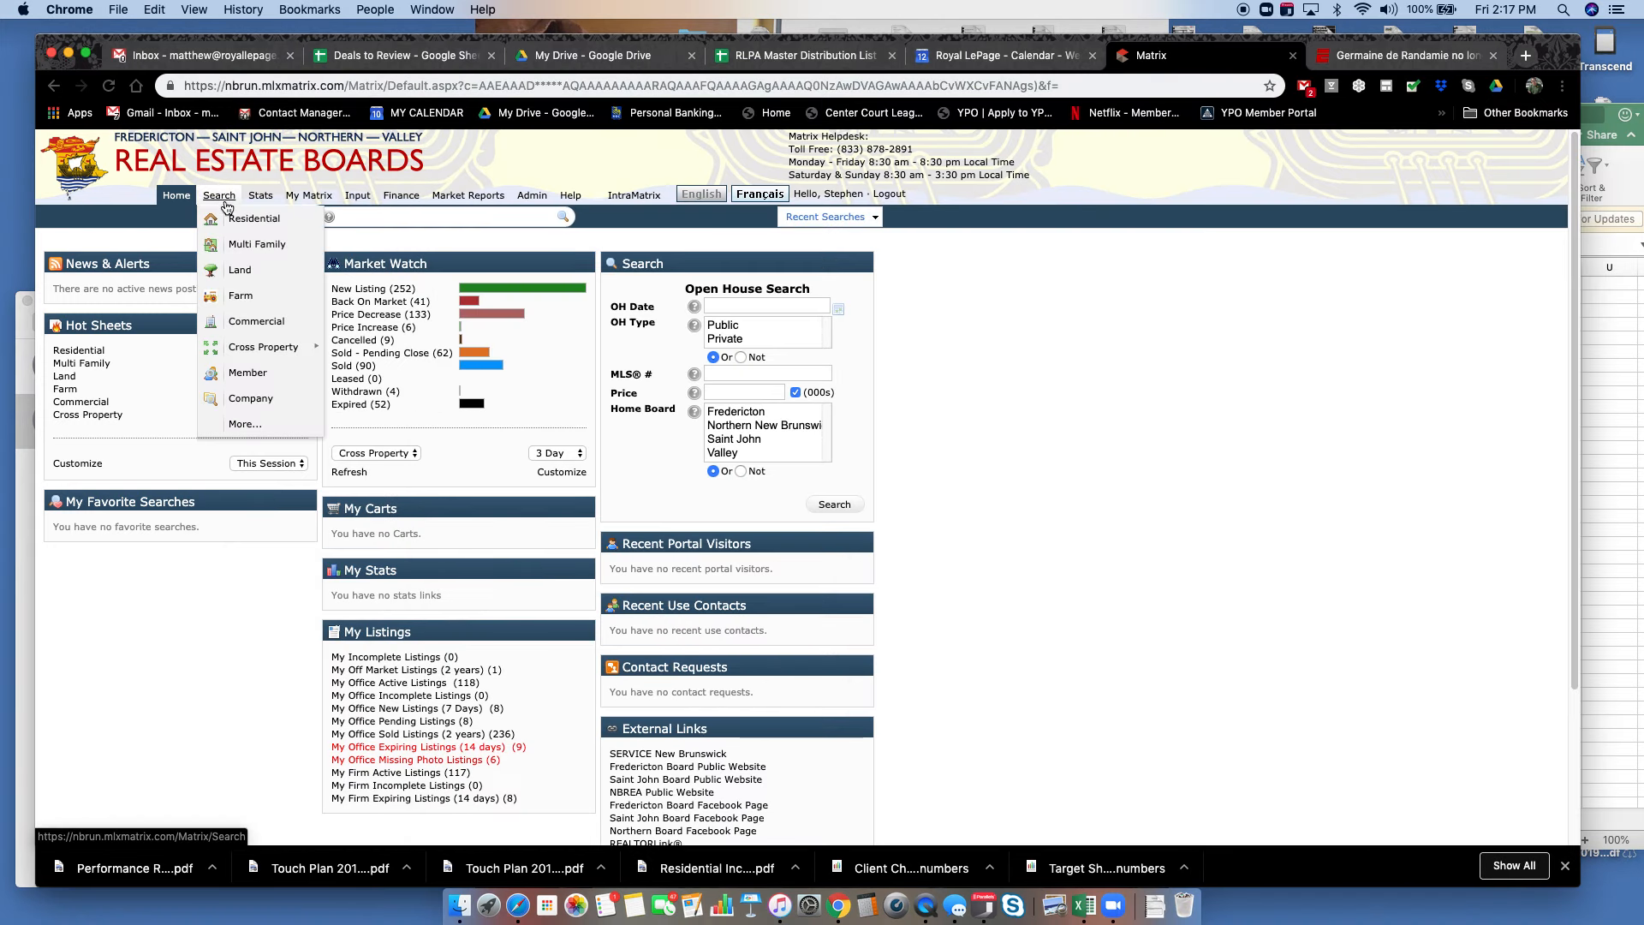
click(236, 222)
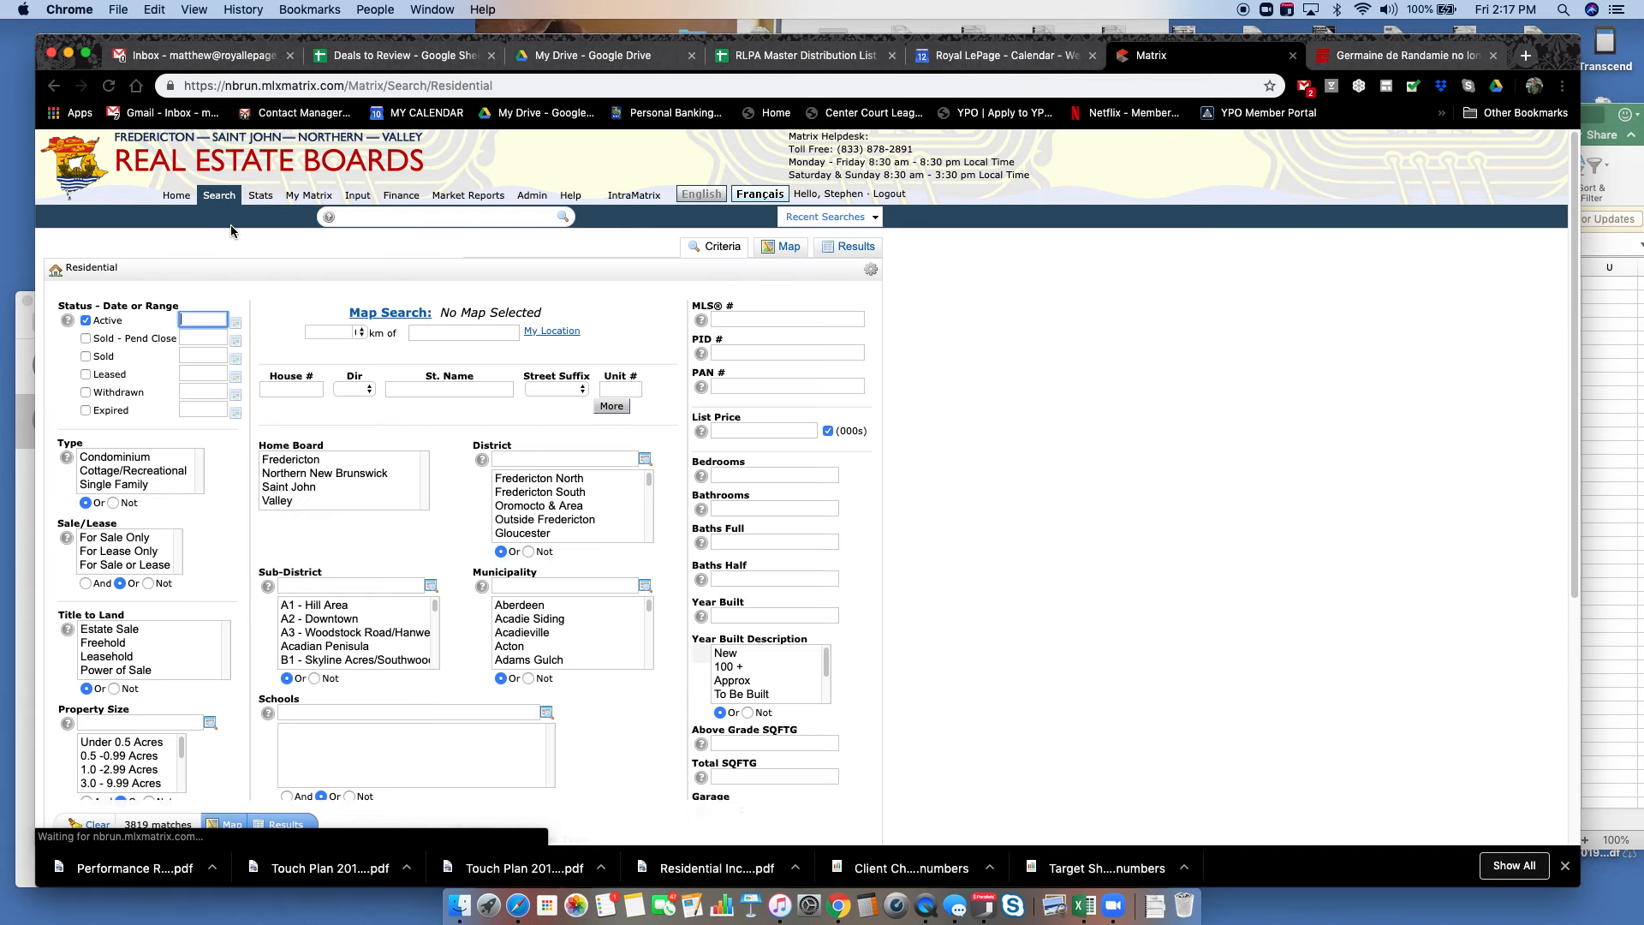
Restrict the status criteria to Sold only, excluding Active, with a date range of 0-30 days
click(96, 322)
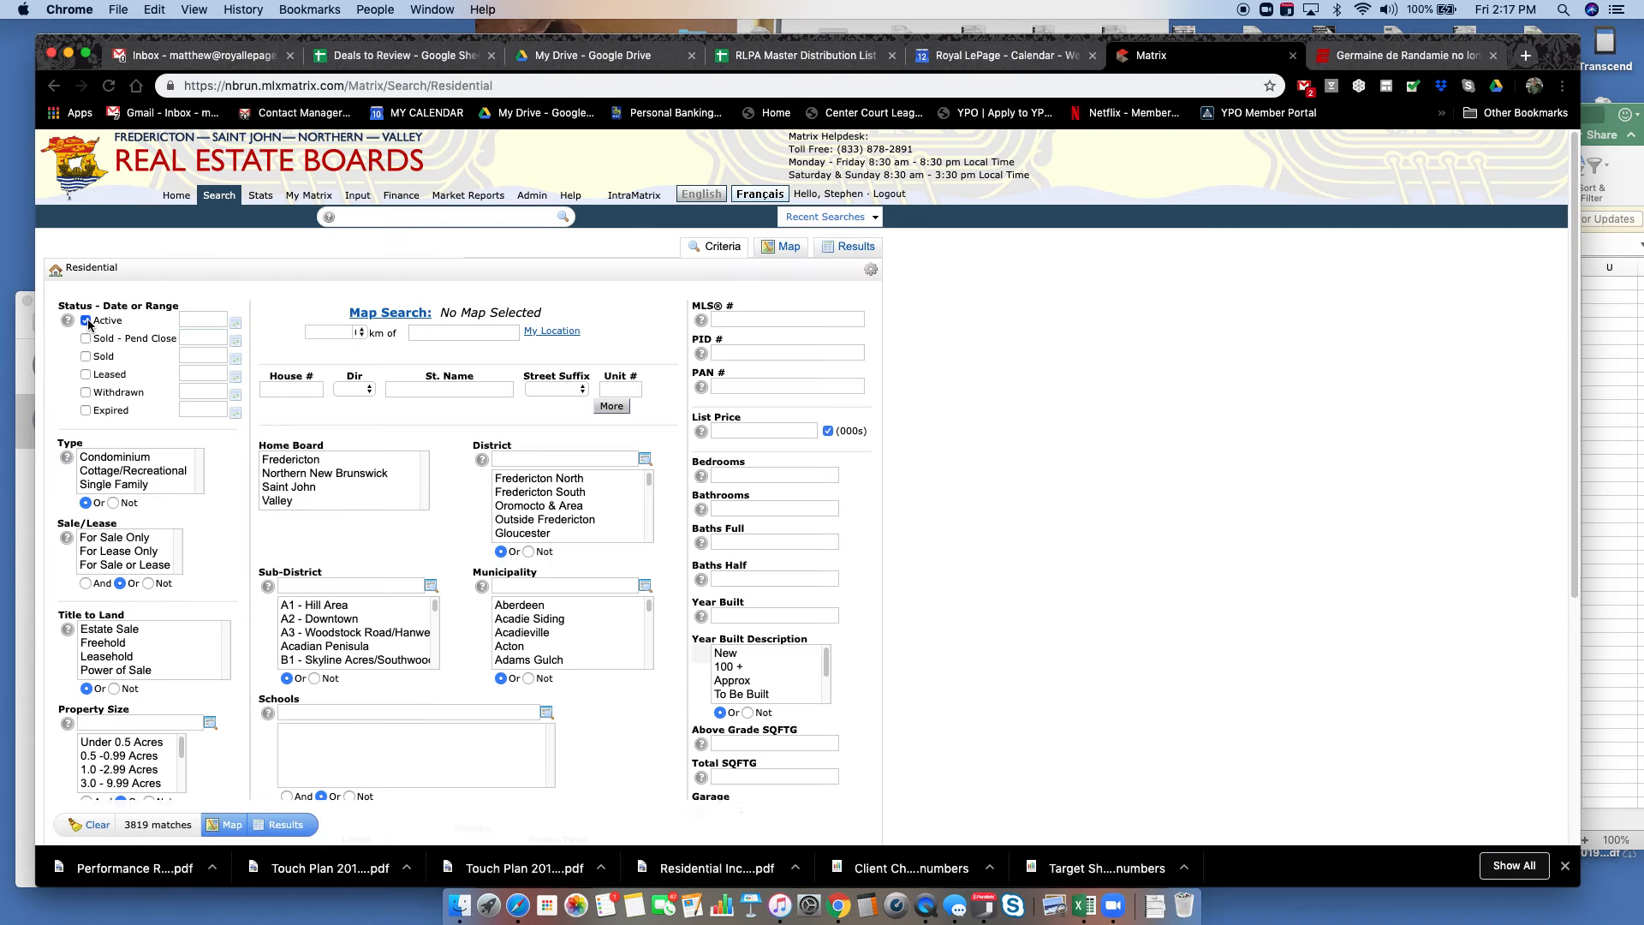
click(86, 357)
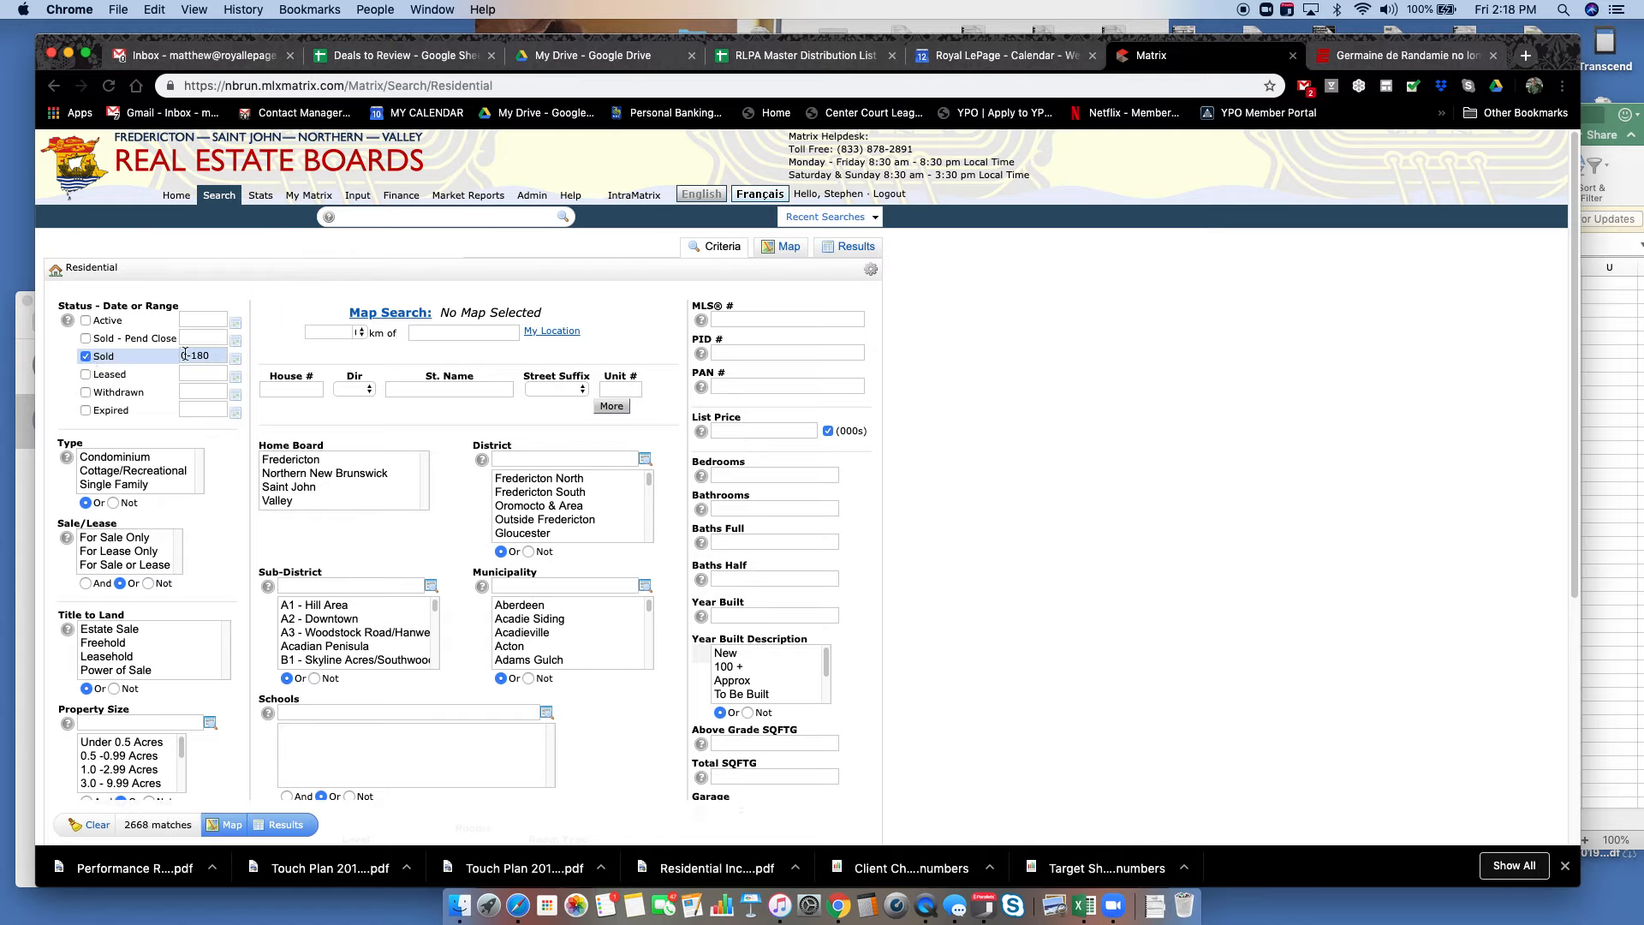
click(211, 357)
text(0-30)
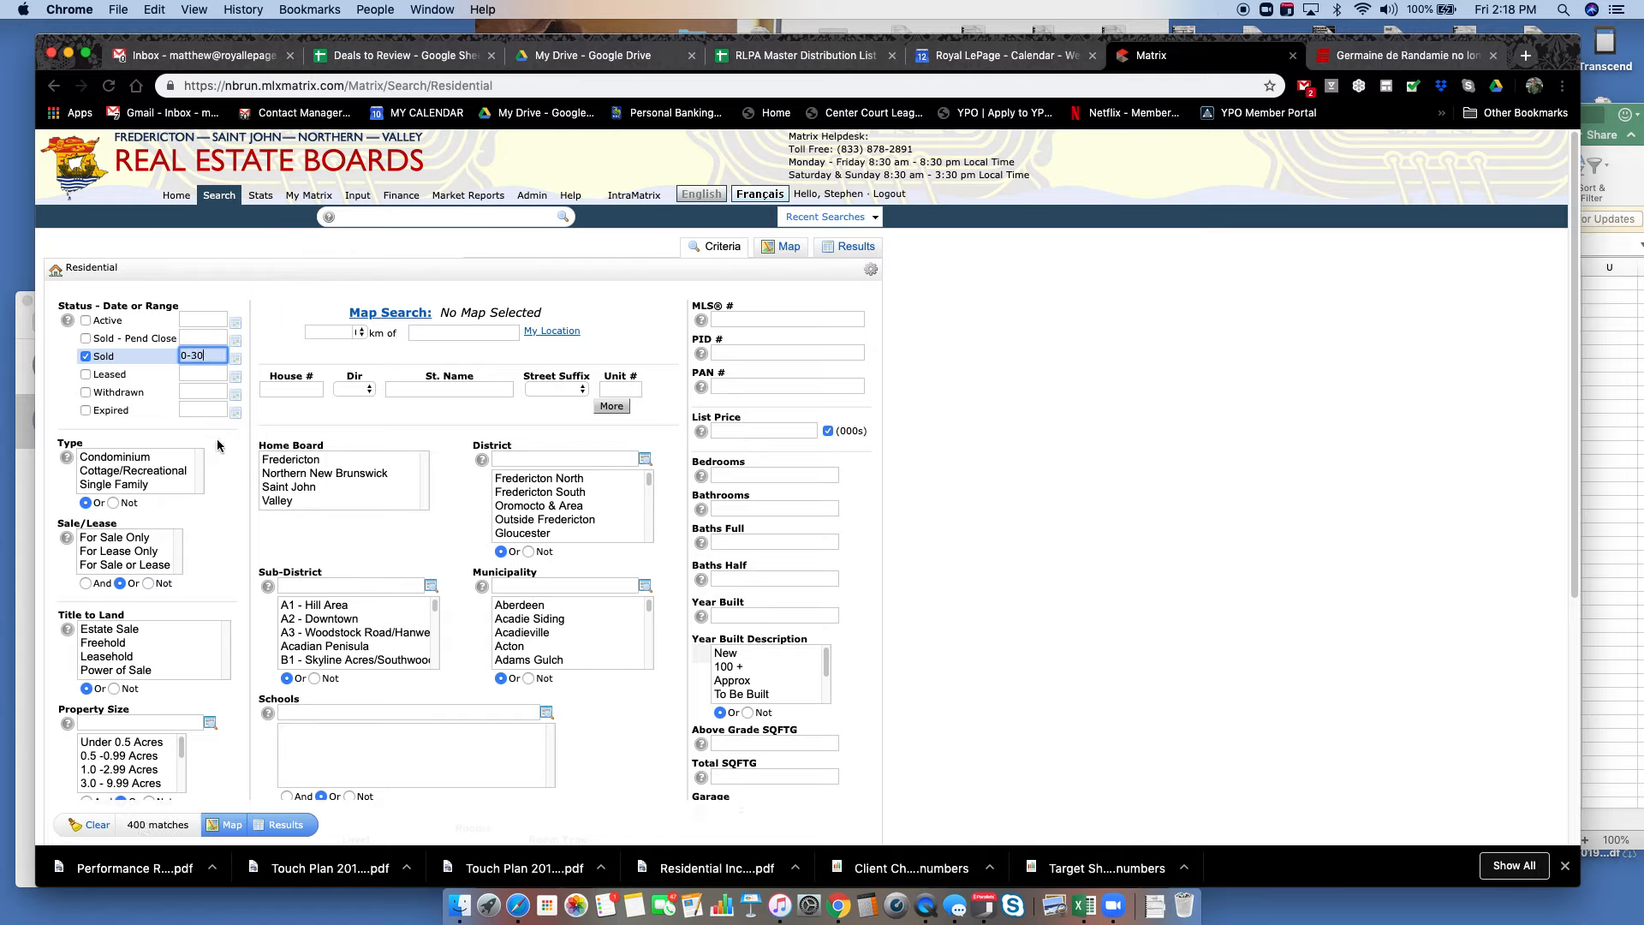
Limit the search to the Saint John home board and display the matching listings
click(281, 347)
click(311, 488)
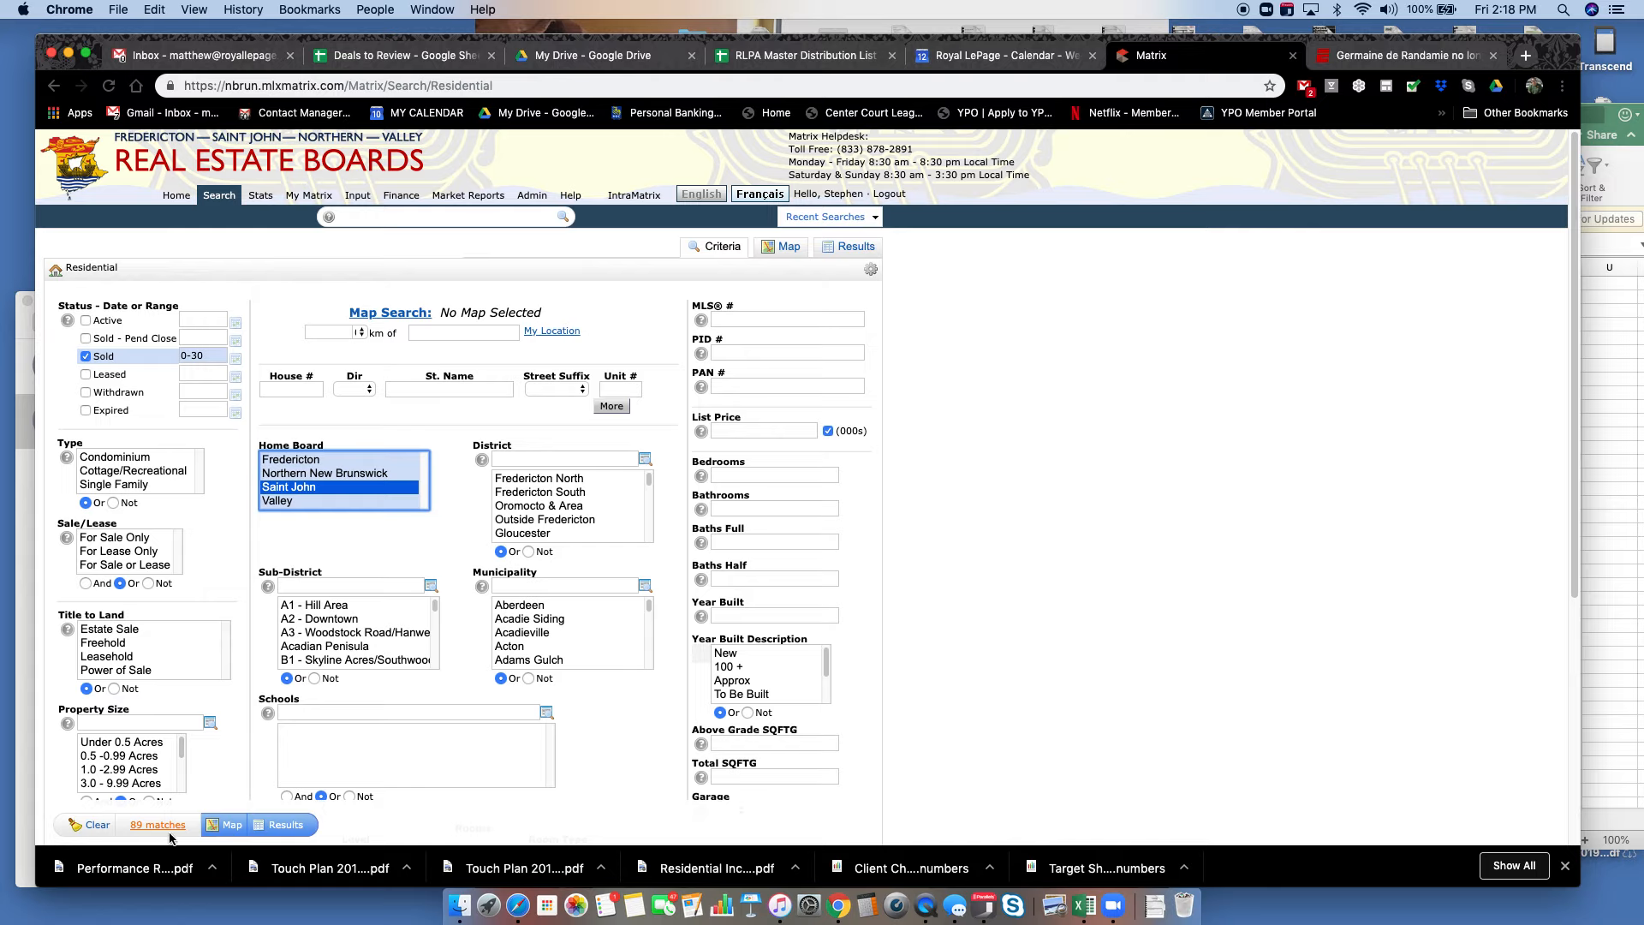
click(279, 828)
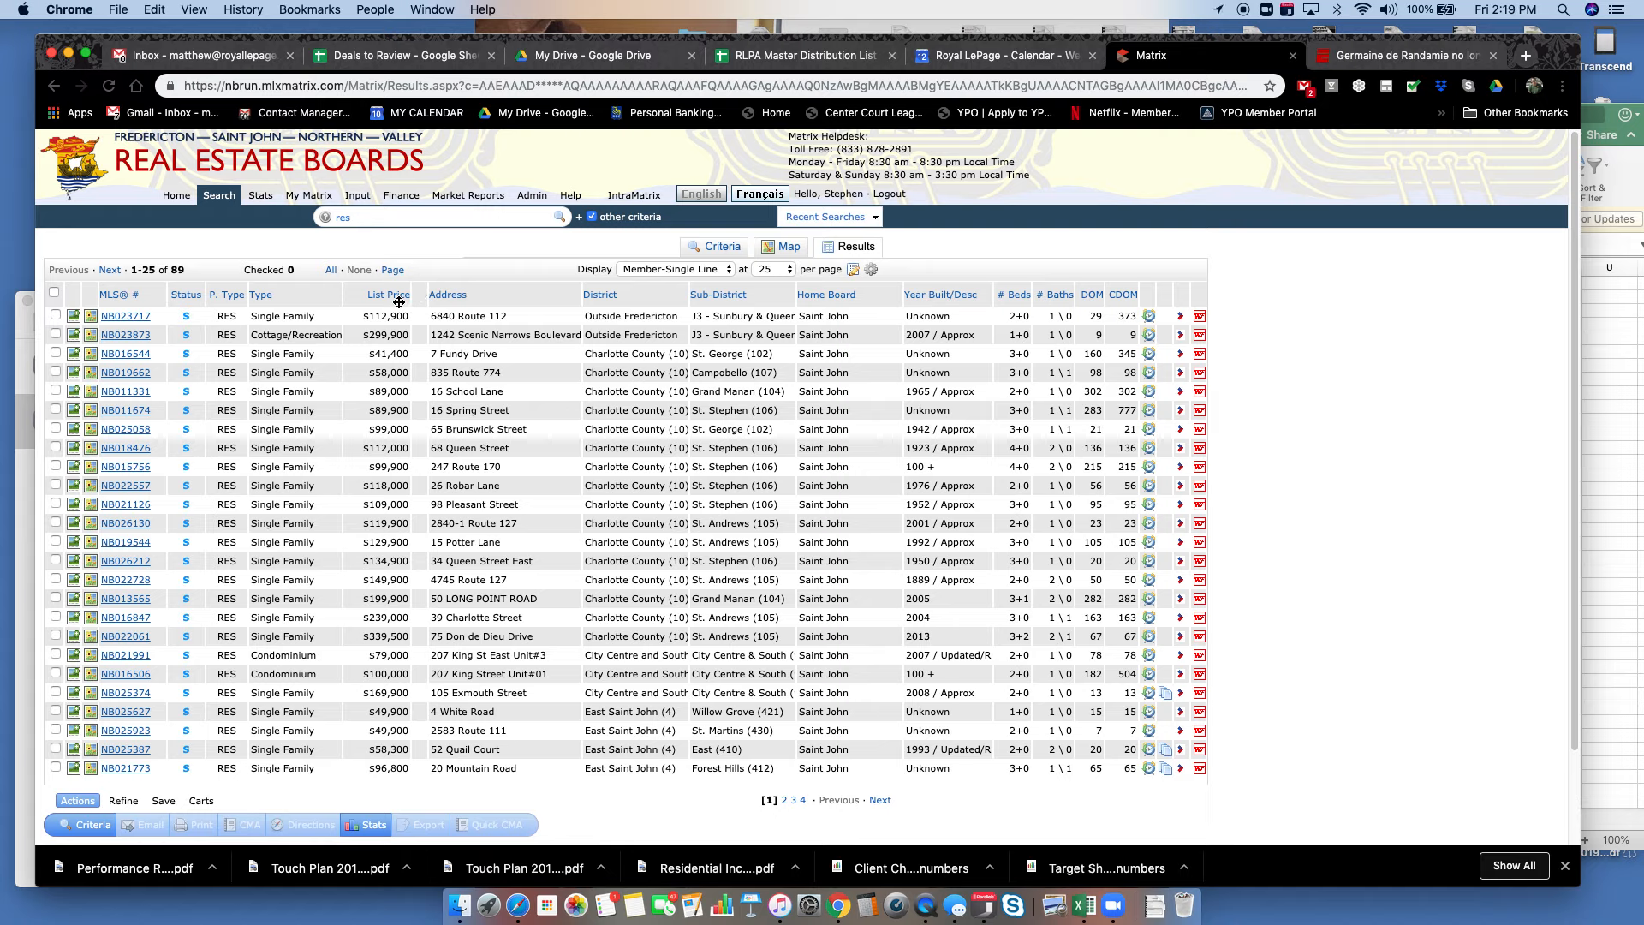
Insert a Sales Price column after List Price in the results table
click(420, 293)
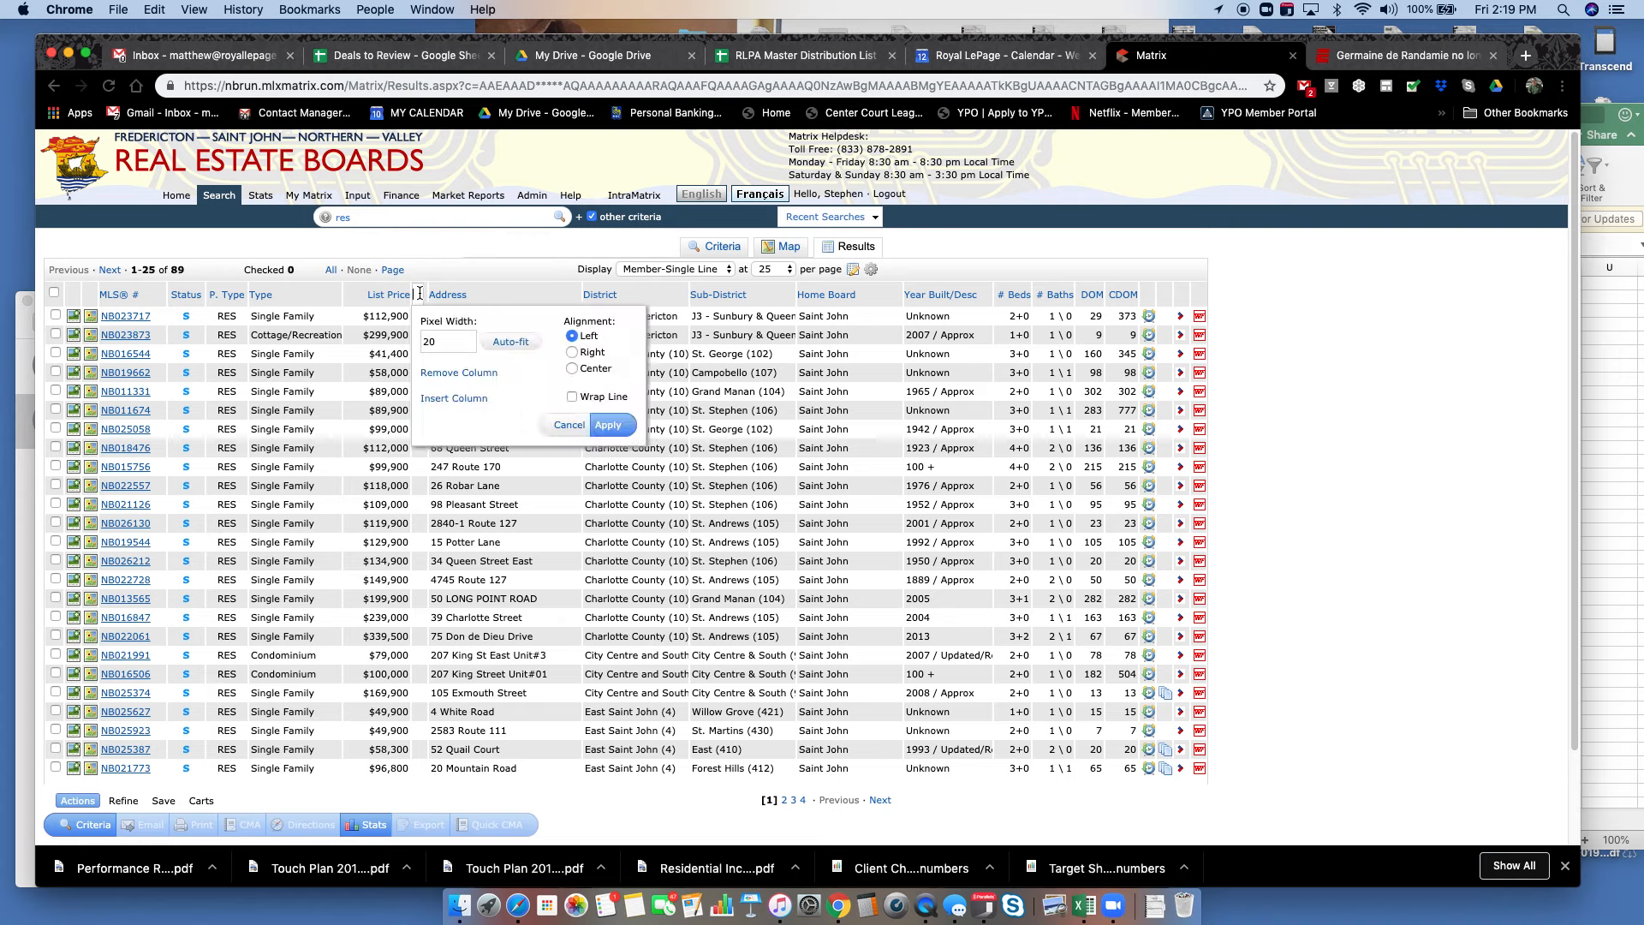
click(465, 401)
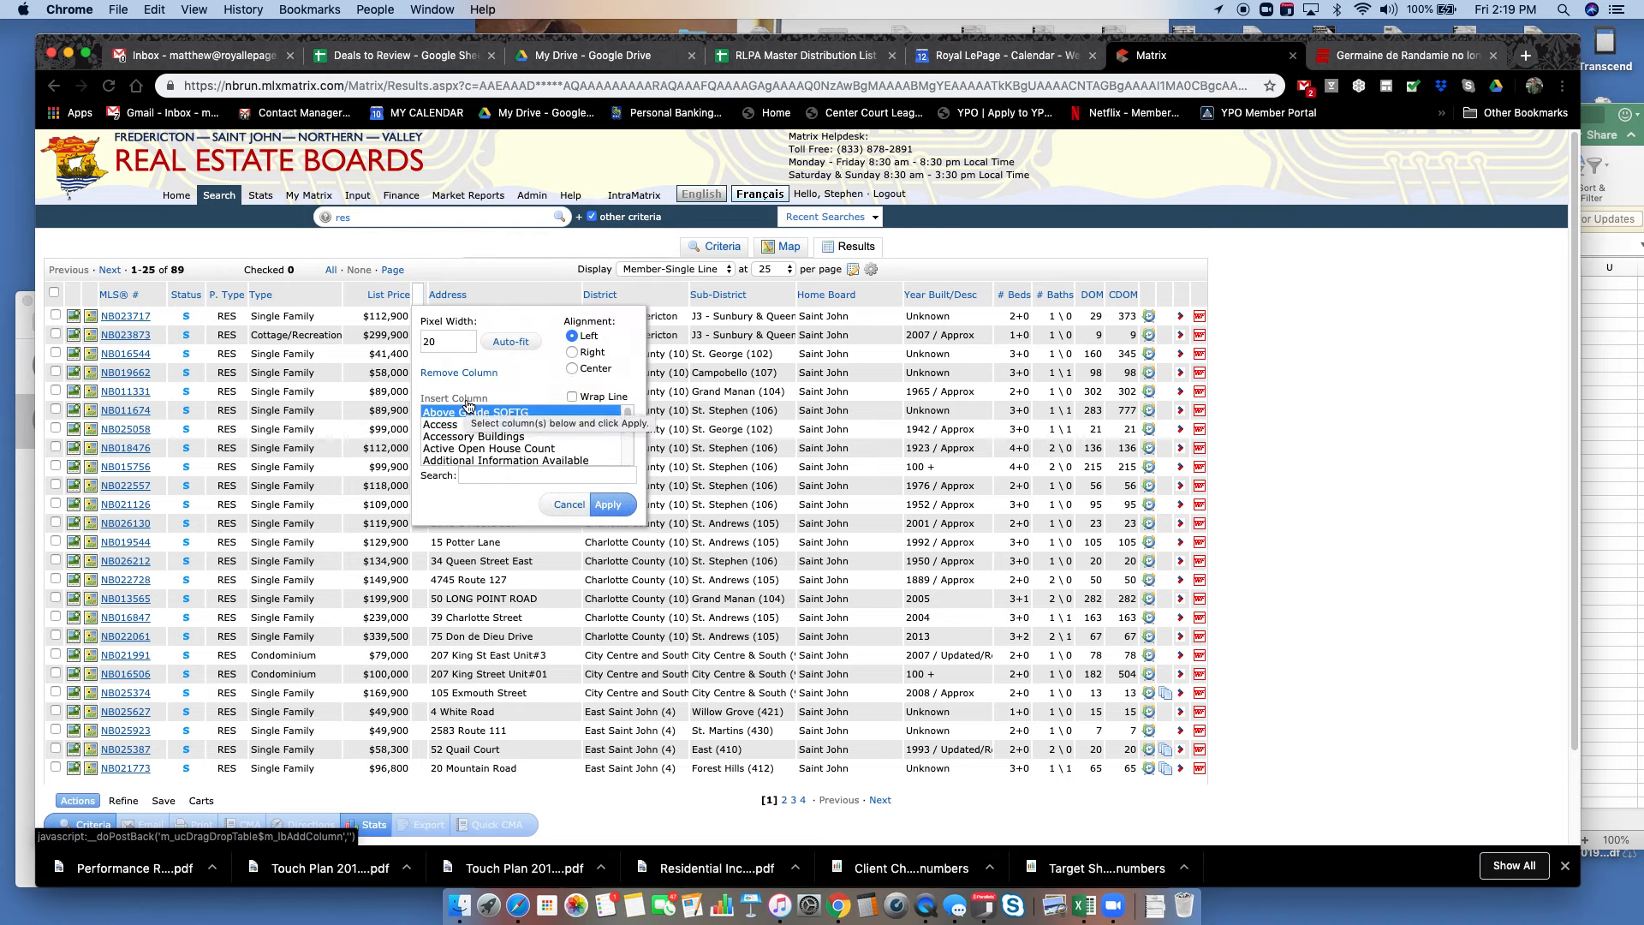
click(500, 476)
text(price)
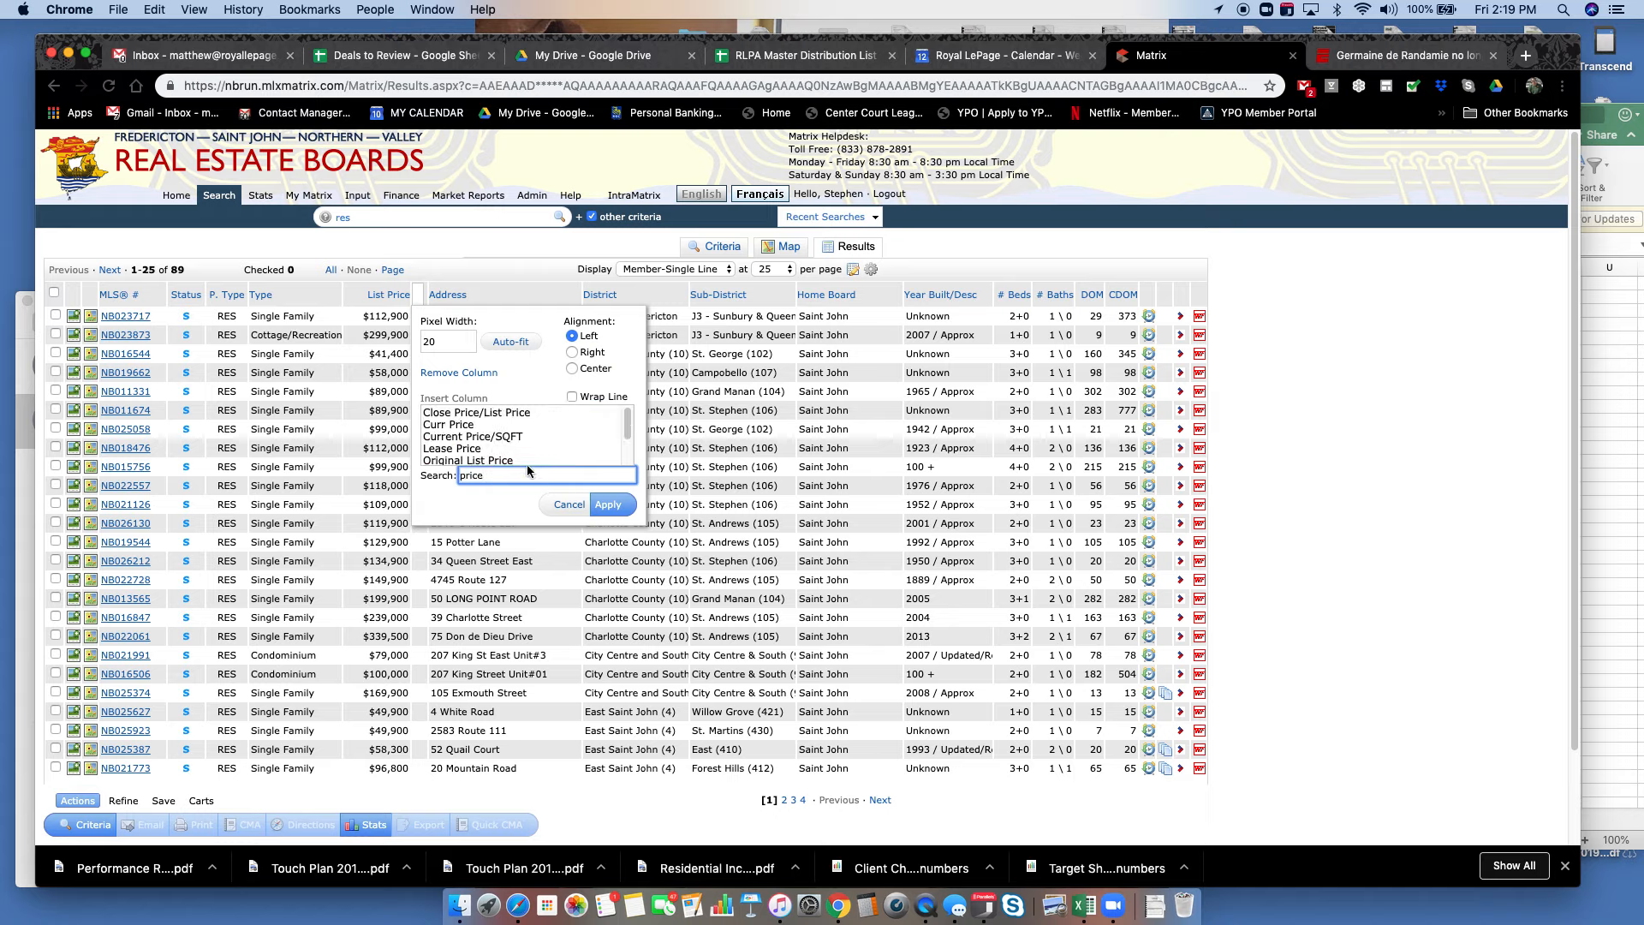
scroll(525, 464, down, 2)
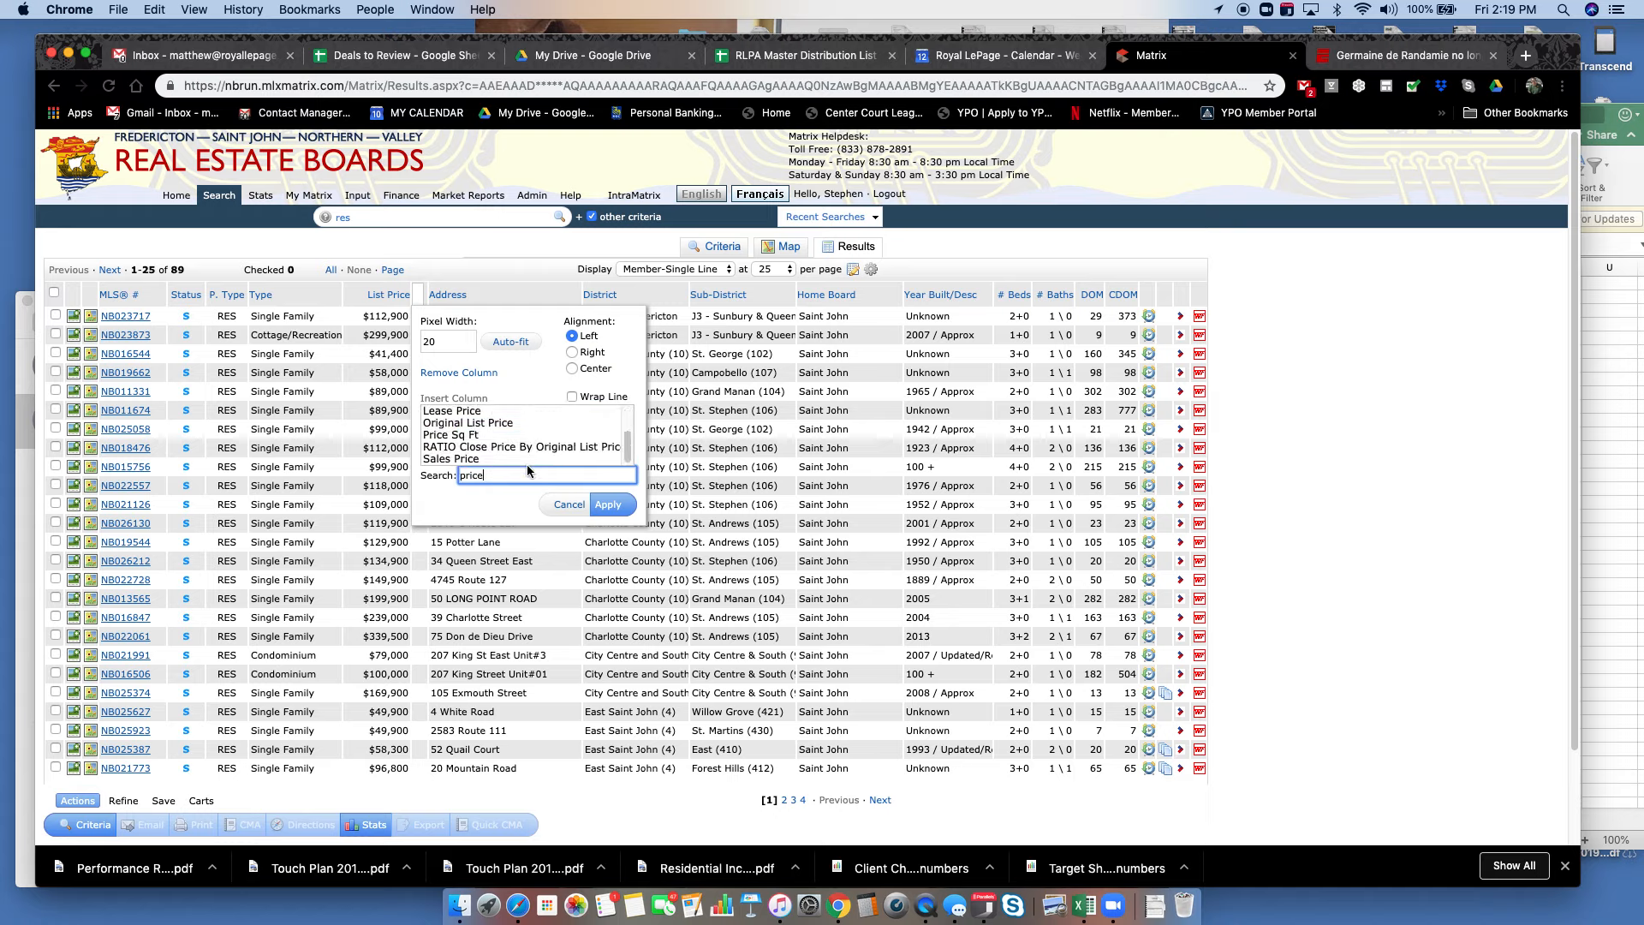
click(606, 502)
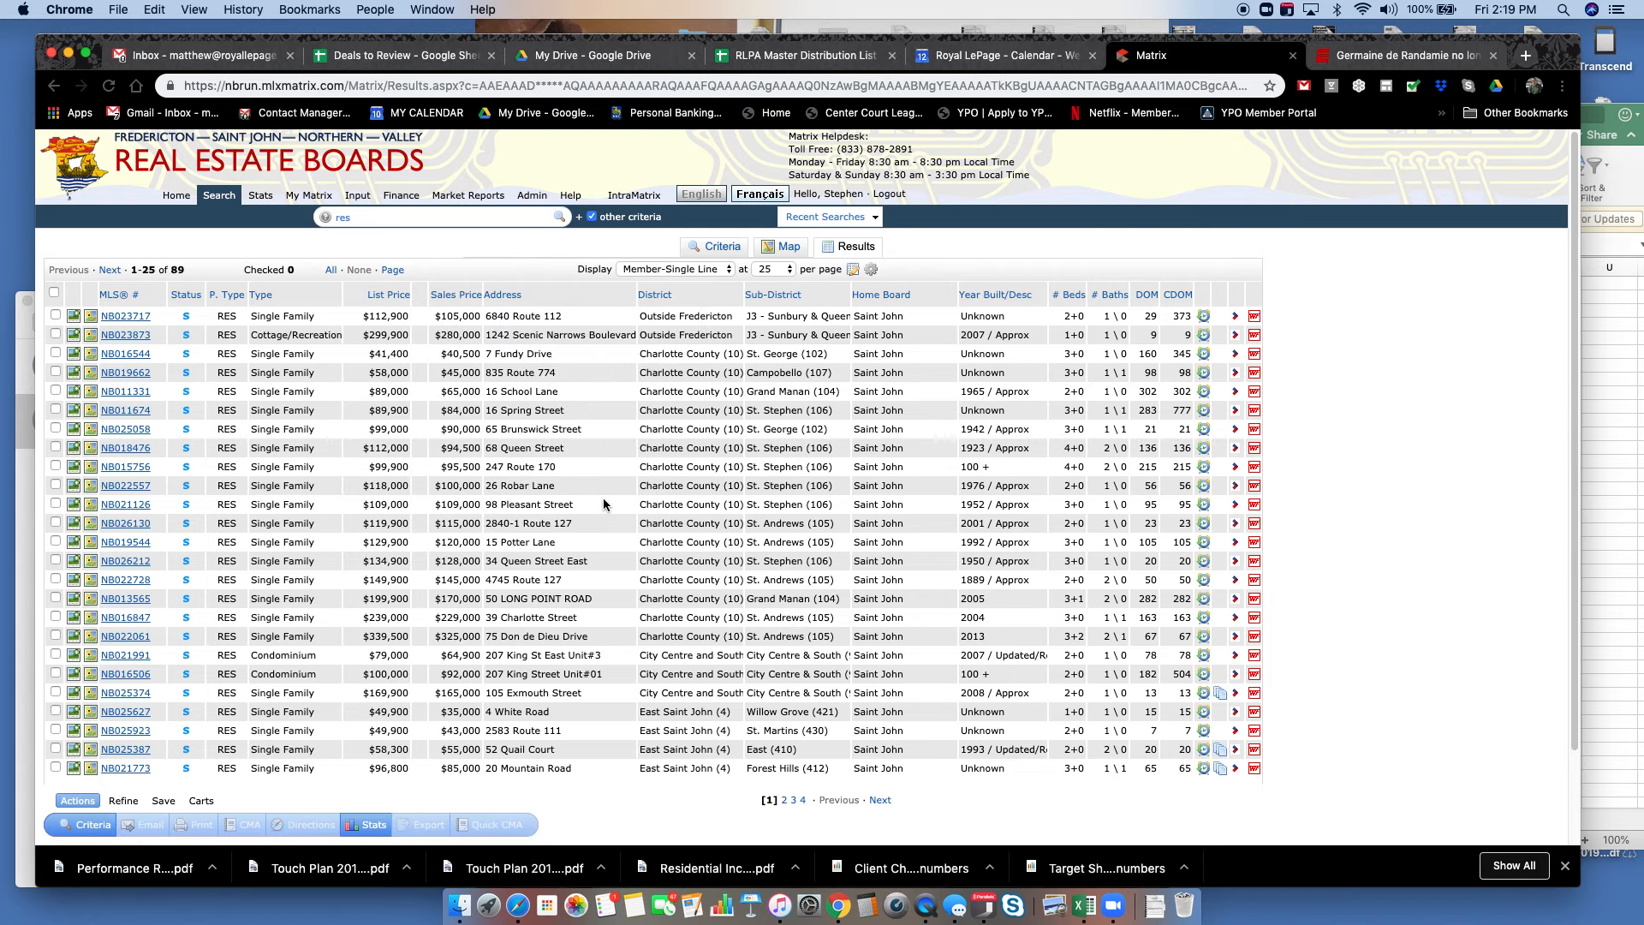
click(418, 294)
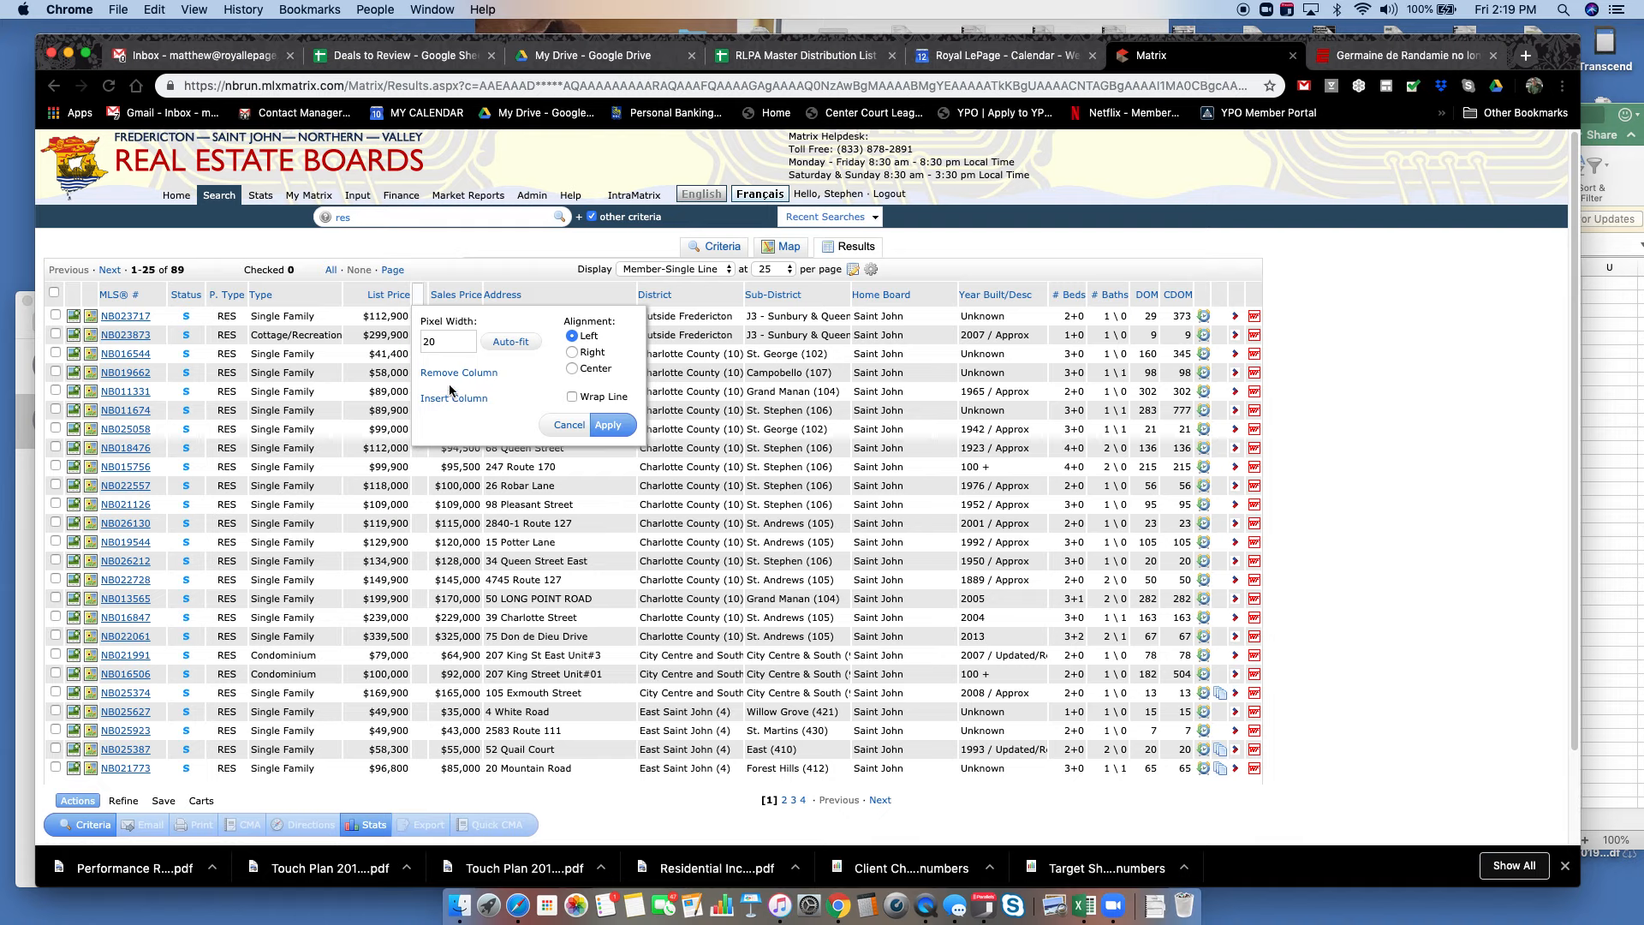
click(571, 426)
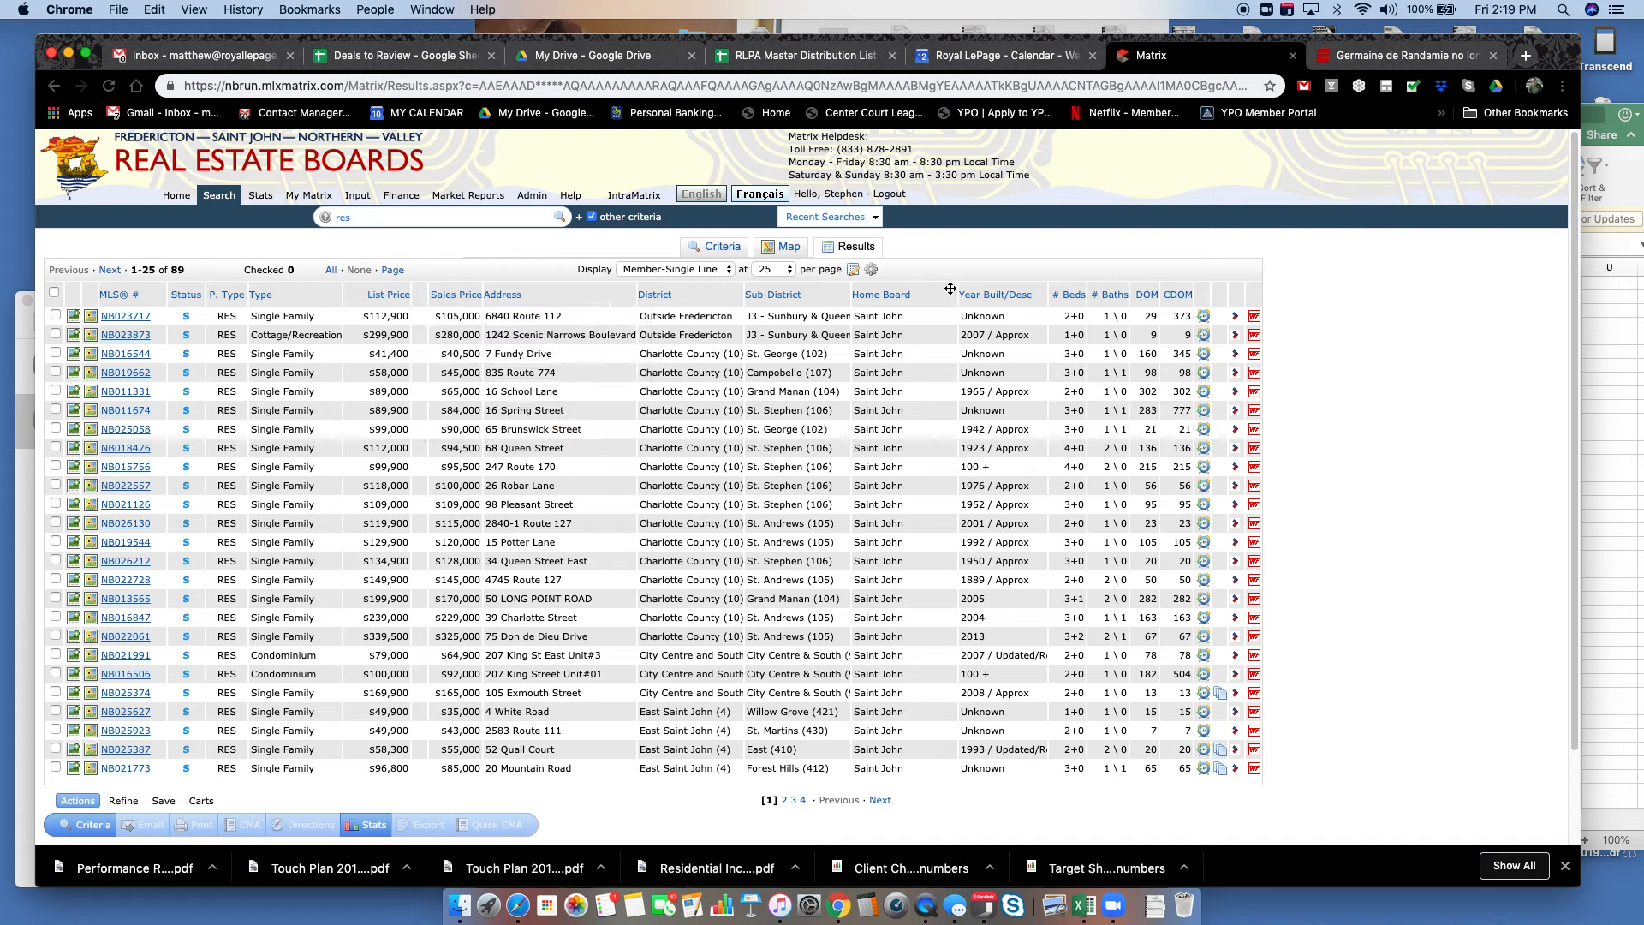
Insert a Listing Salesperson 1 Name column after Home Board, searching the available fields for "listing"
click(951, 290)
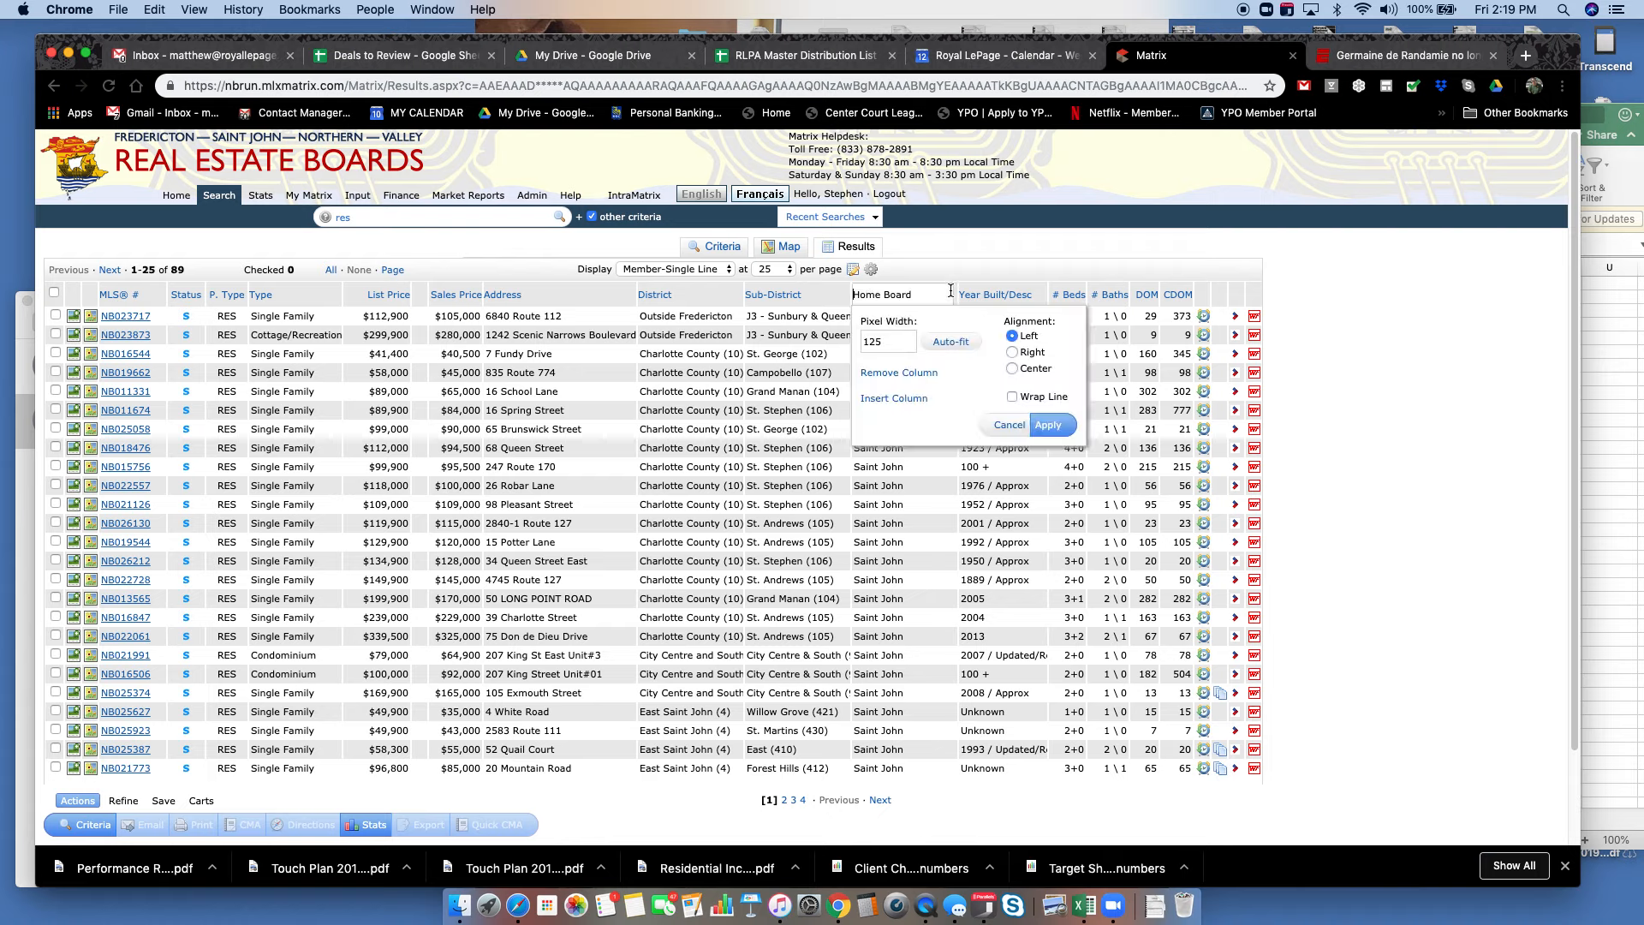
click(915, 399)
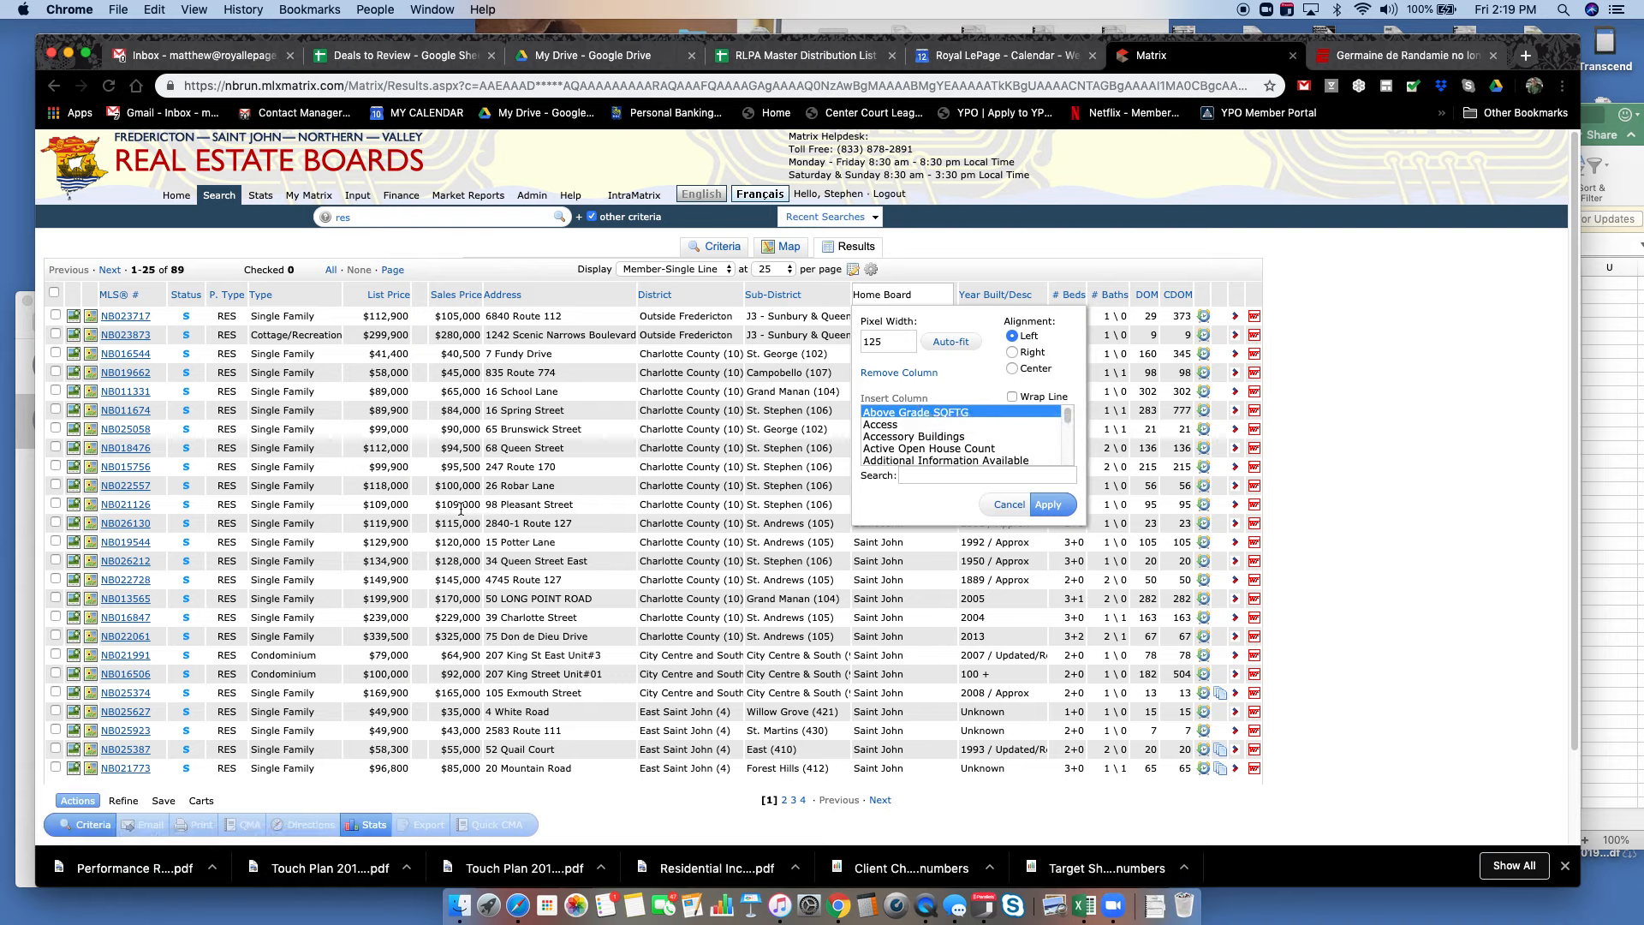
click(925, 478)
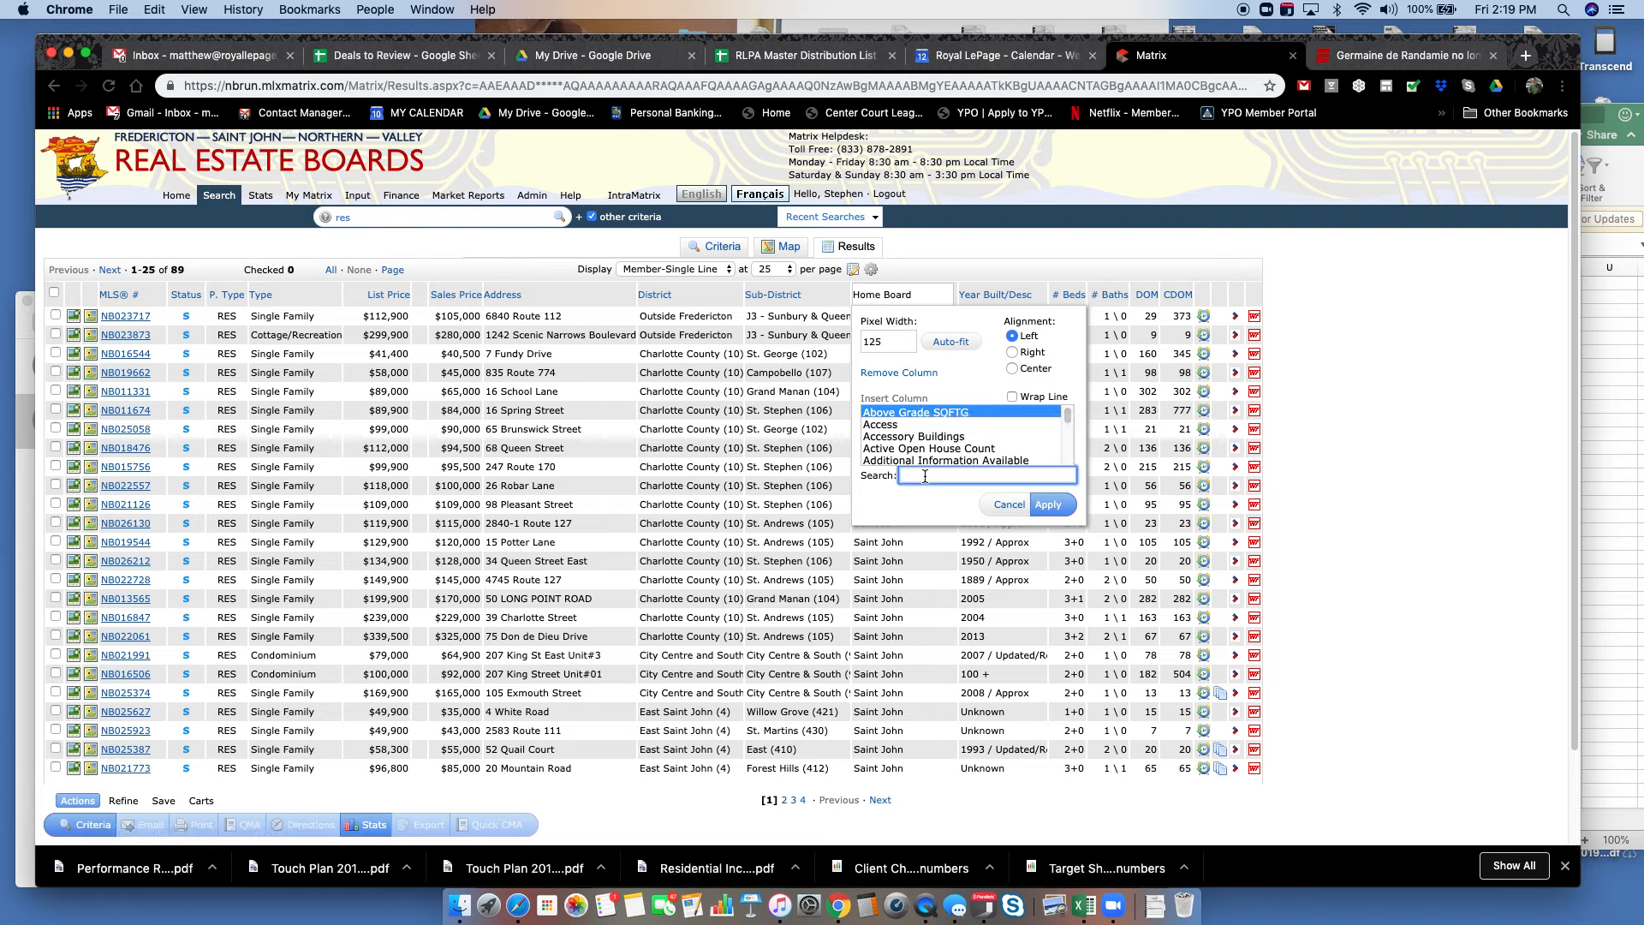
text(listing)
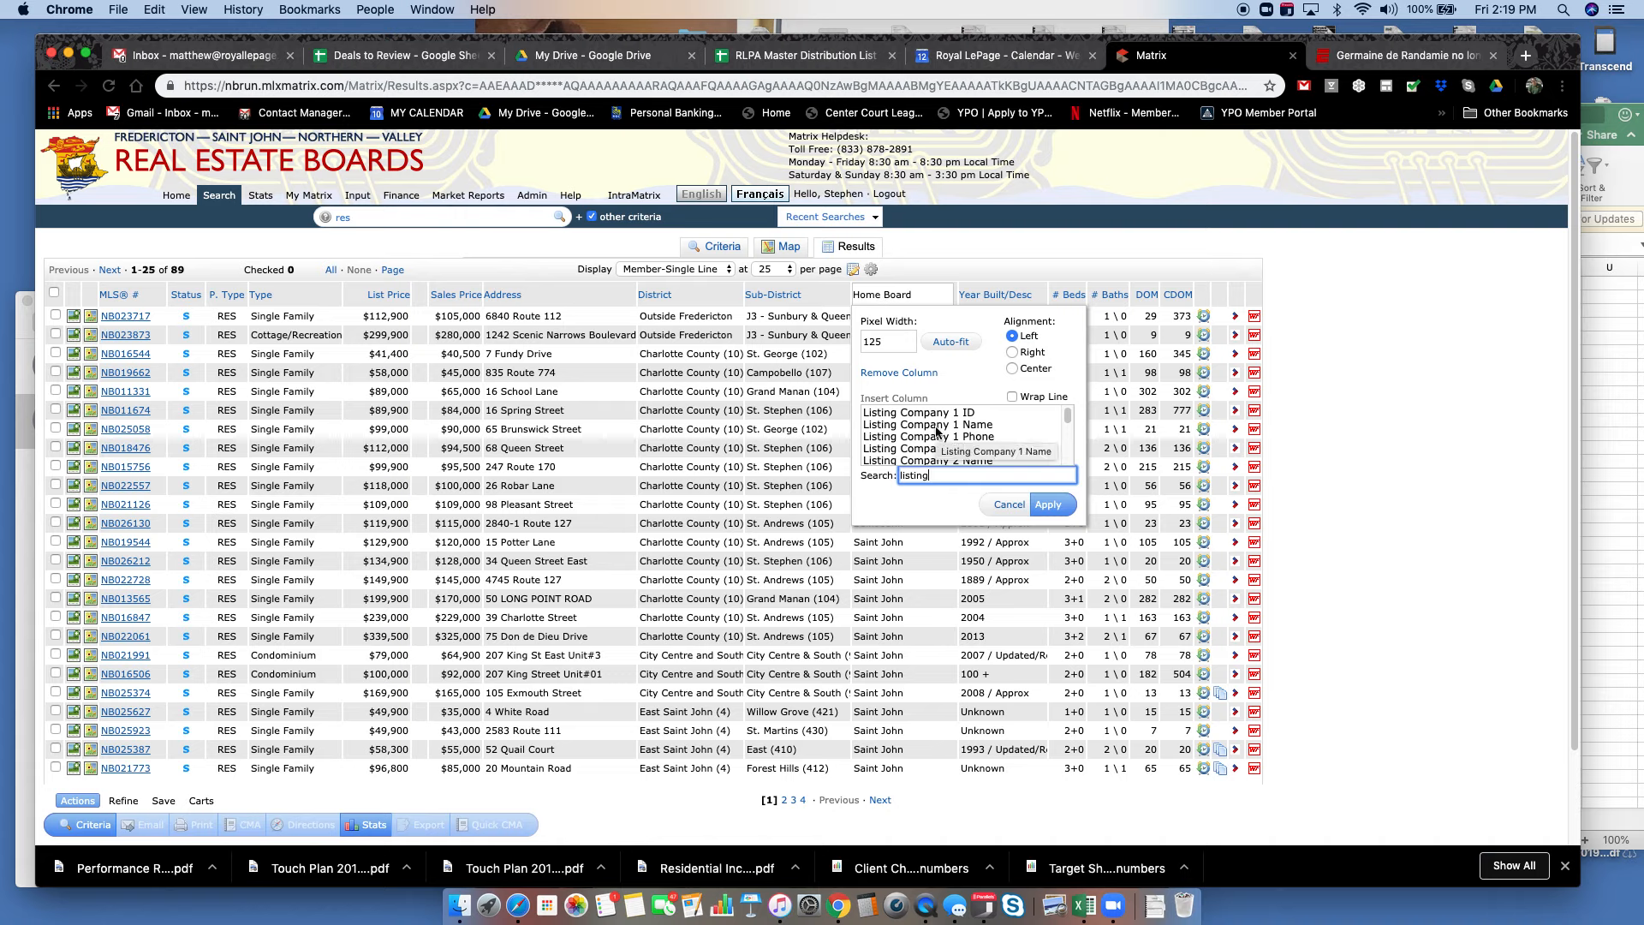
scroll(936, 431, down, 10)
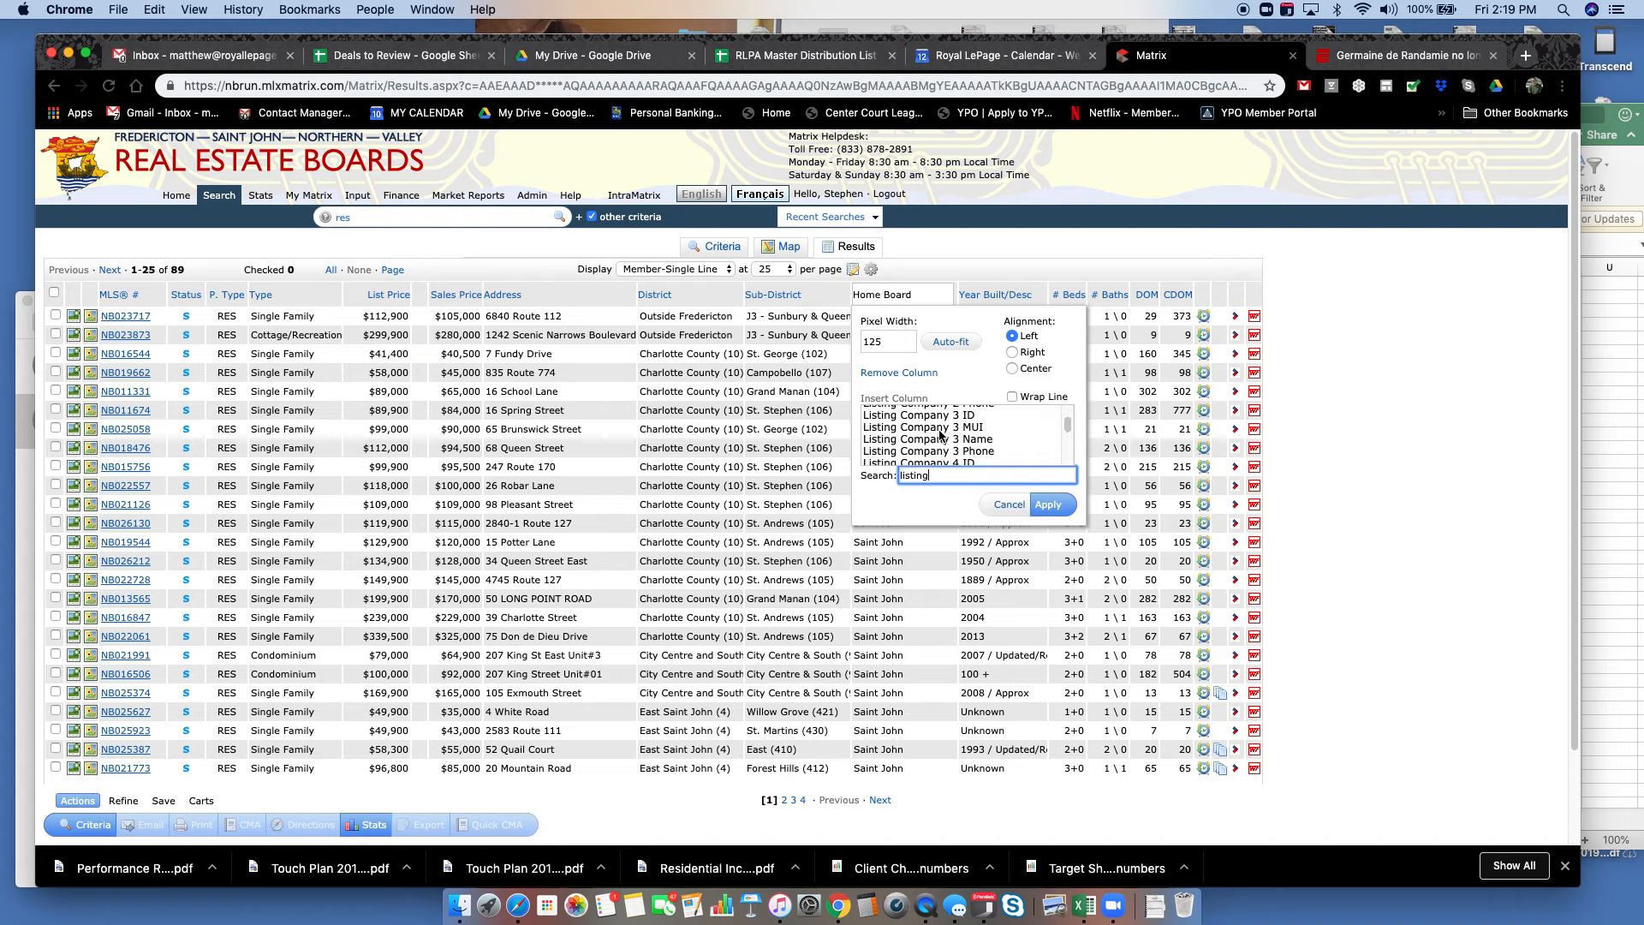
scroll(939, 435, up, 4)
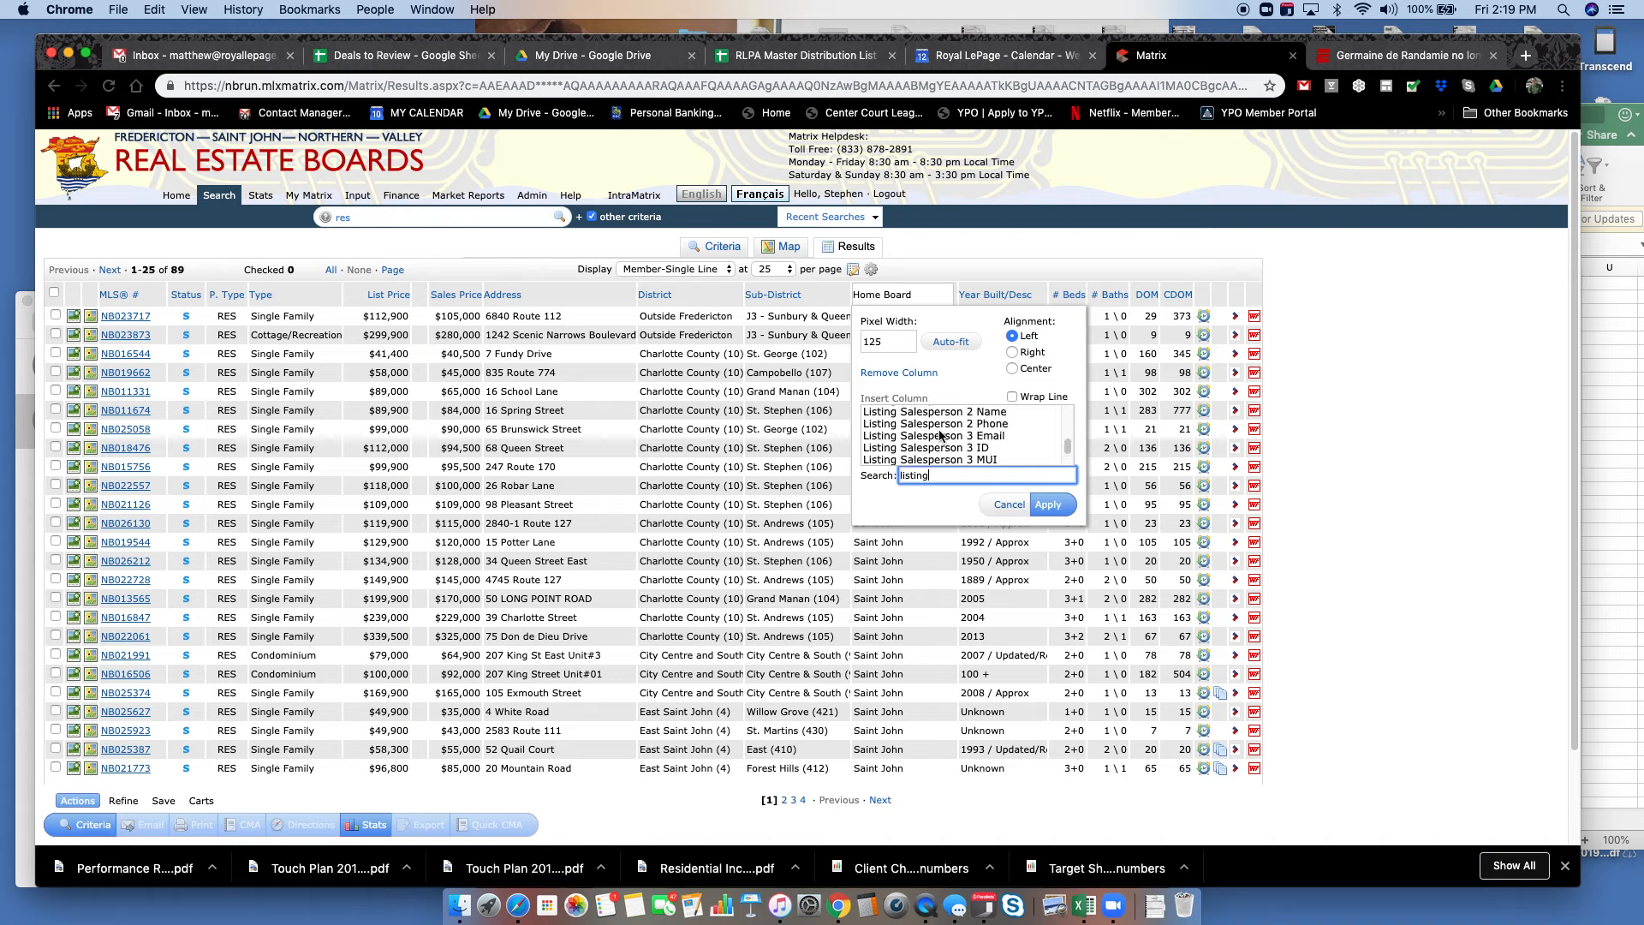
click(942, 418)
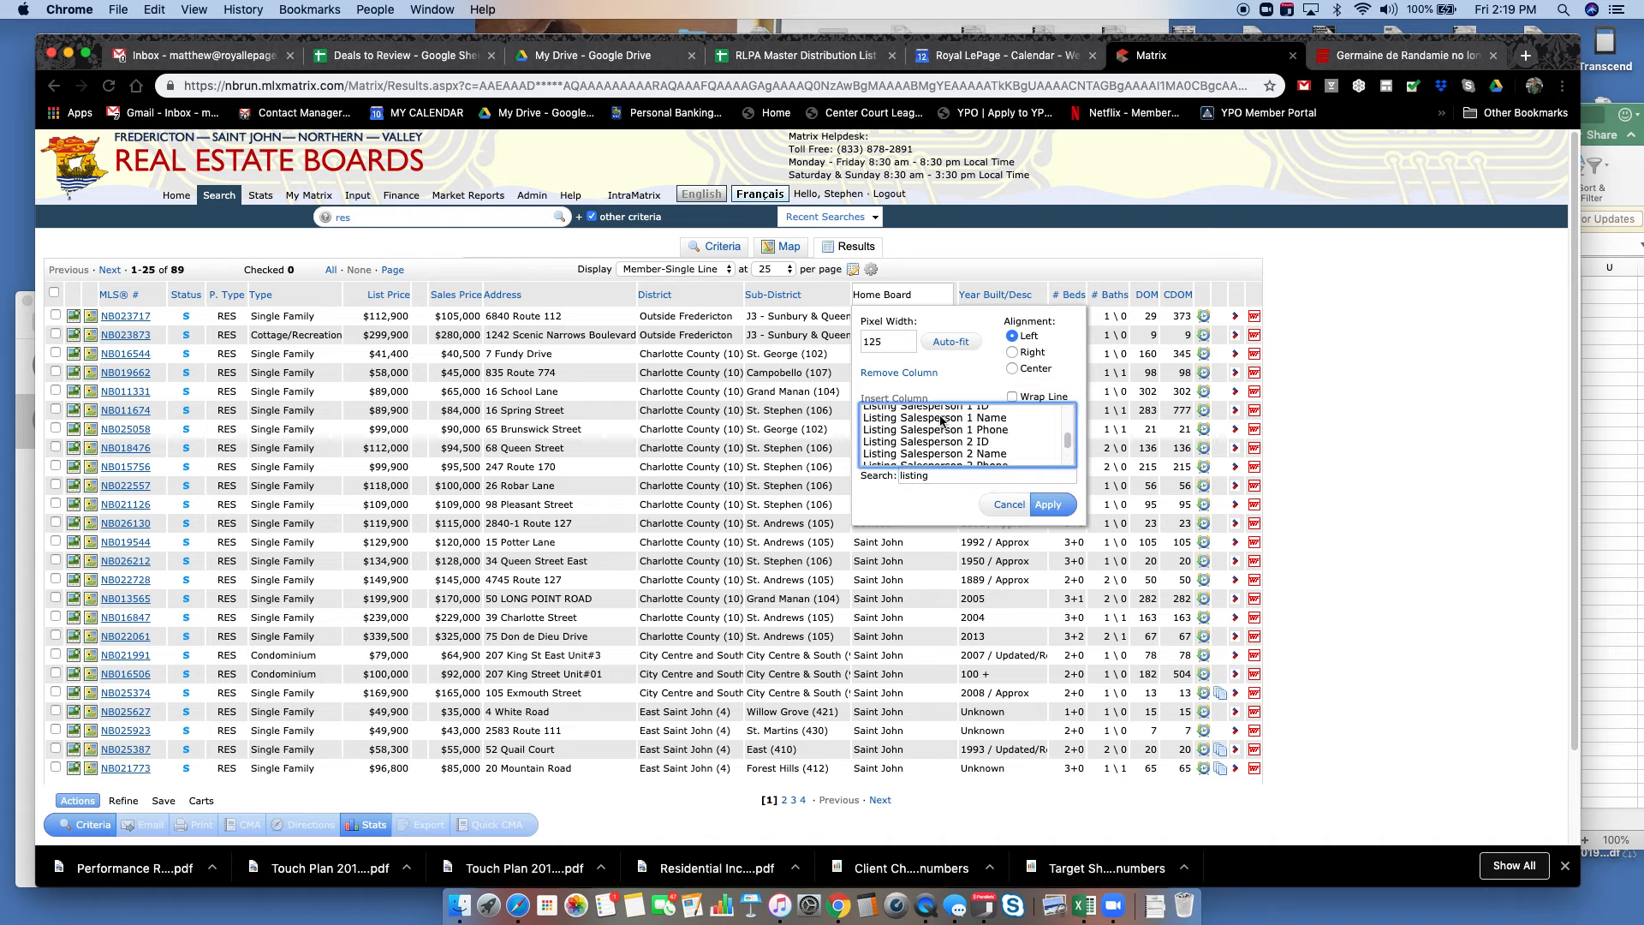
click(1050, 507)
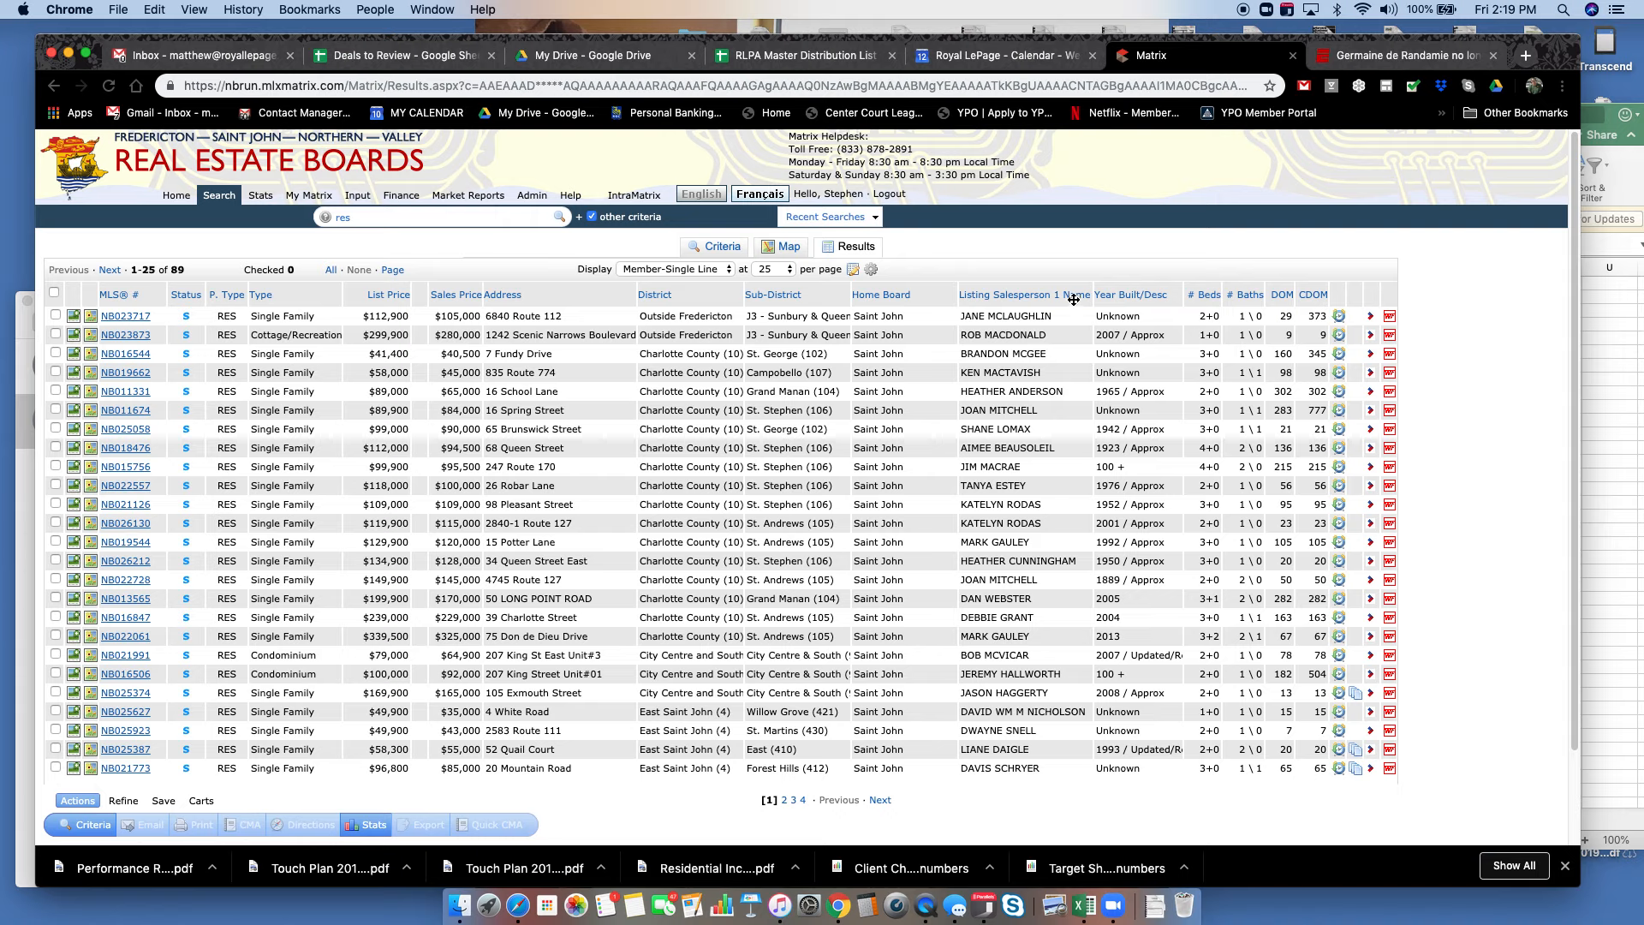
Insert a Selling Salesperson 1 Name column after Listing Salesperson 1 Name, searching the available fields for "selling"
click(1087, 287)
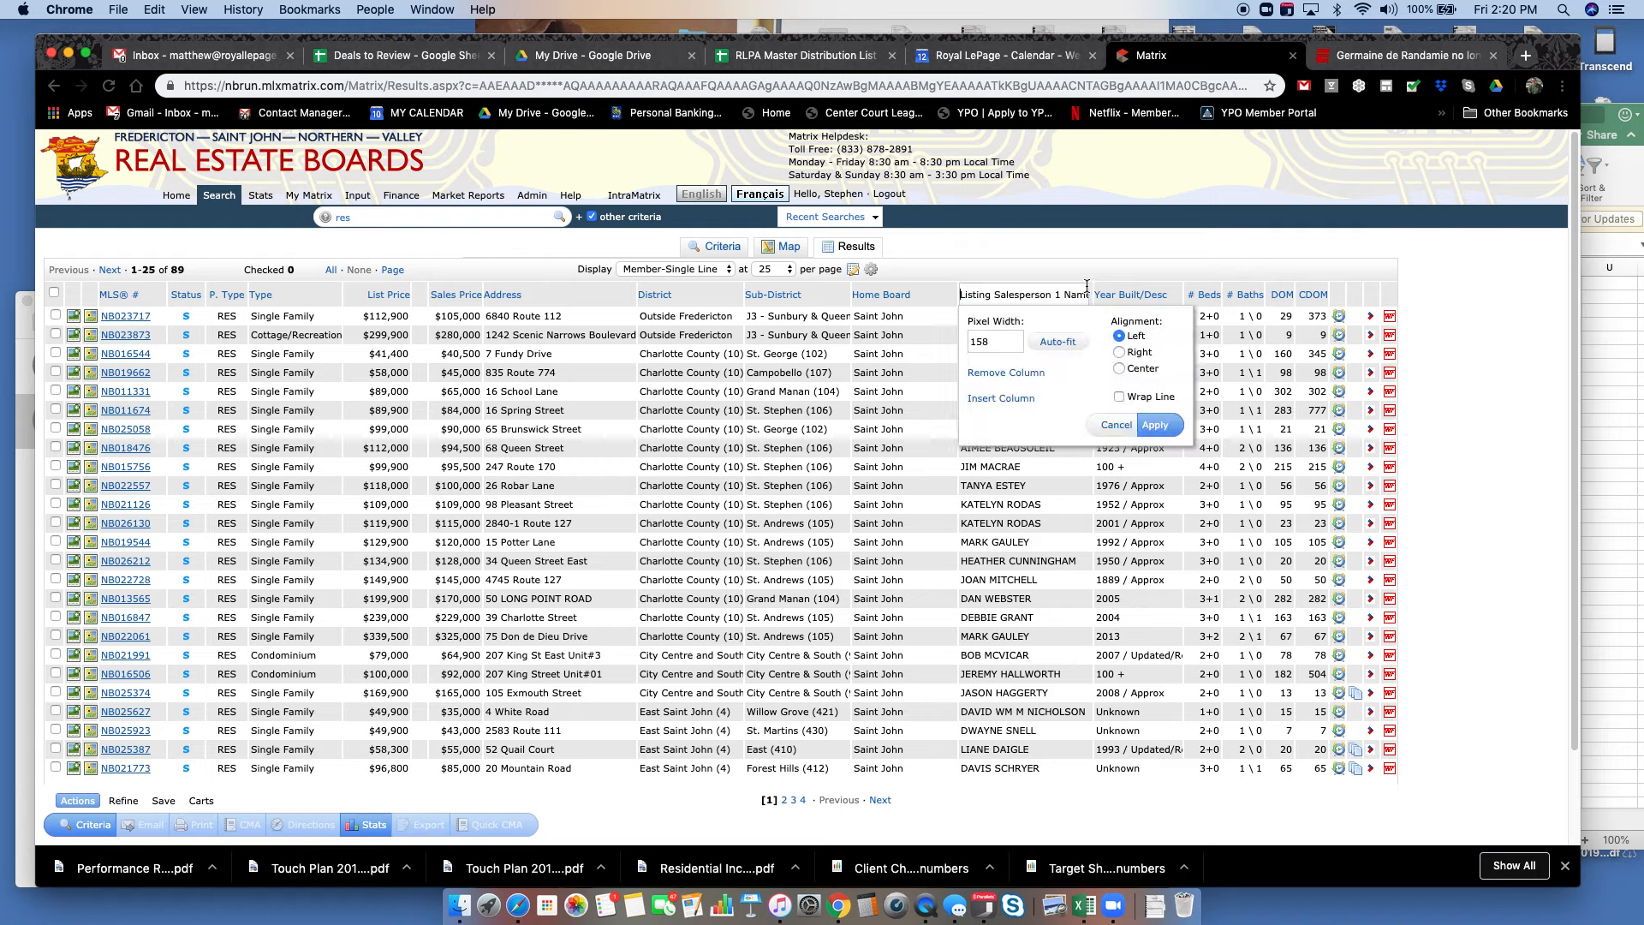
click(999, 400)
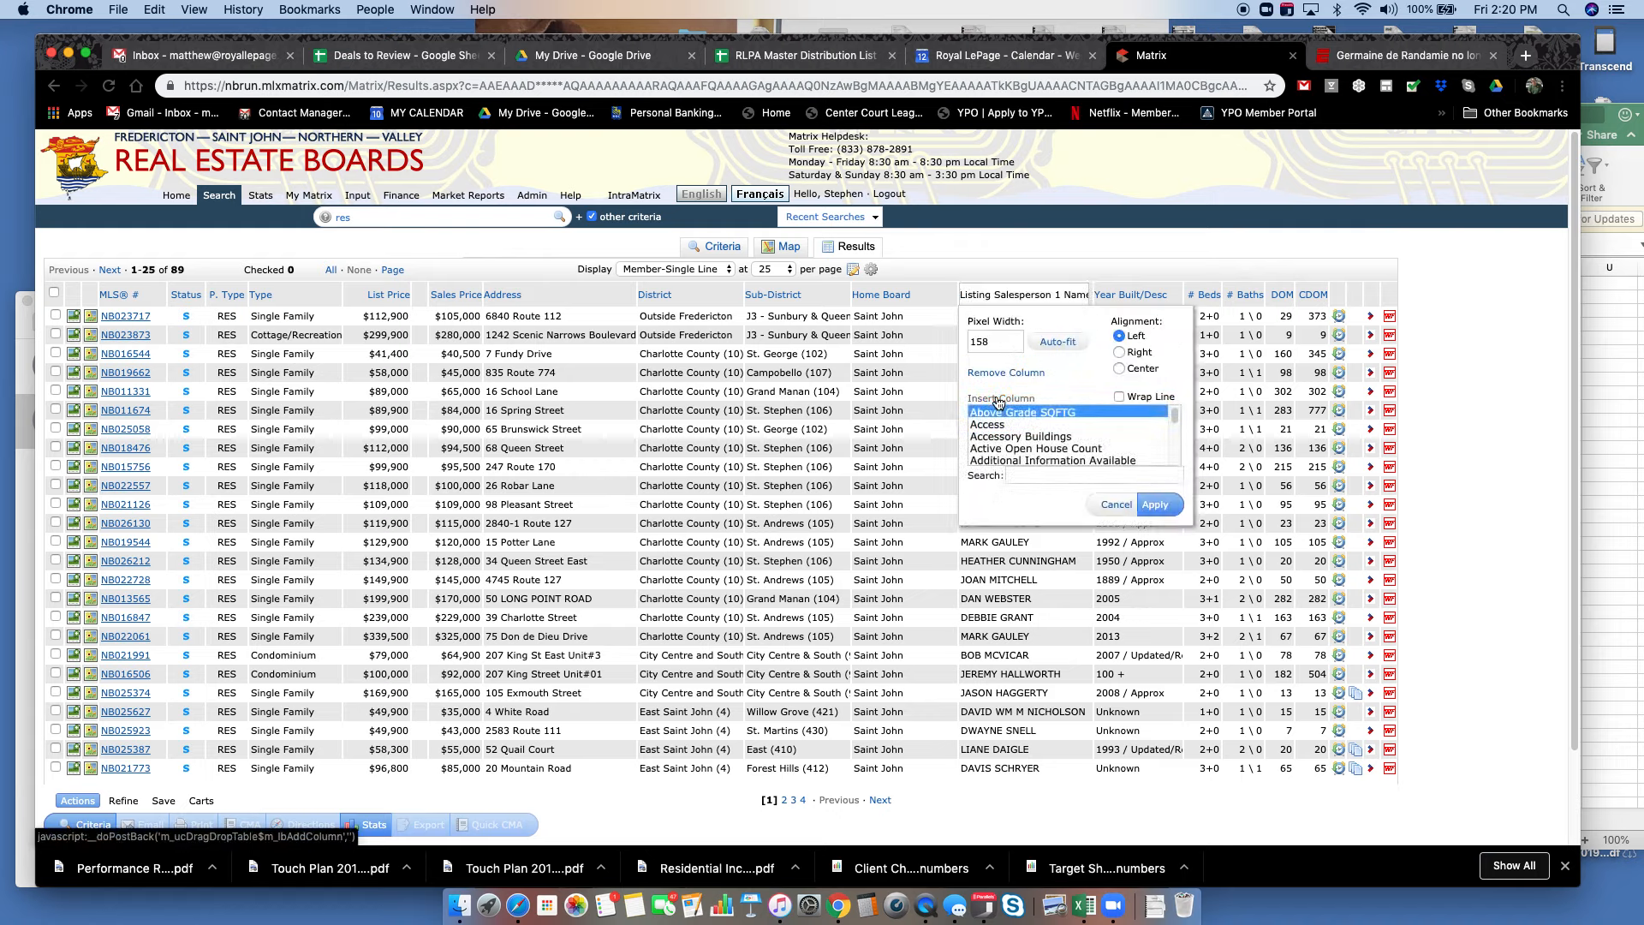
click(1028, 474)
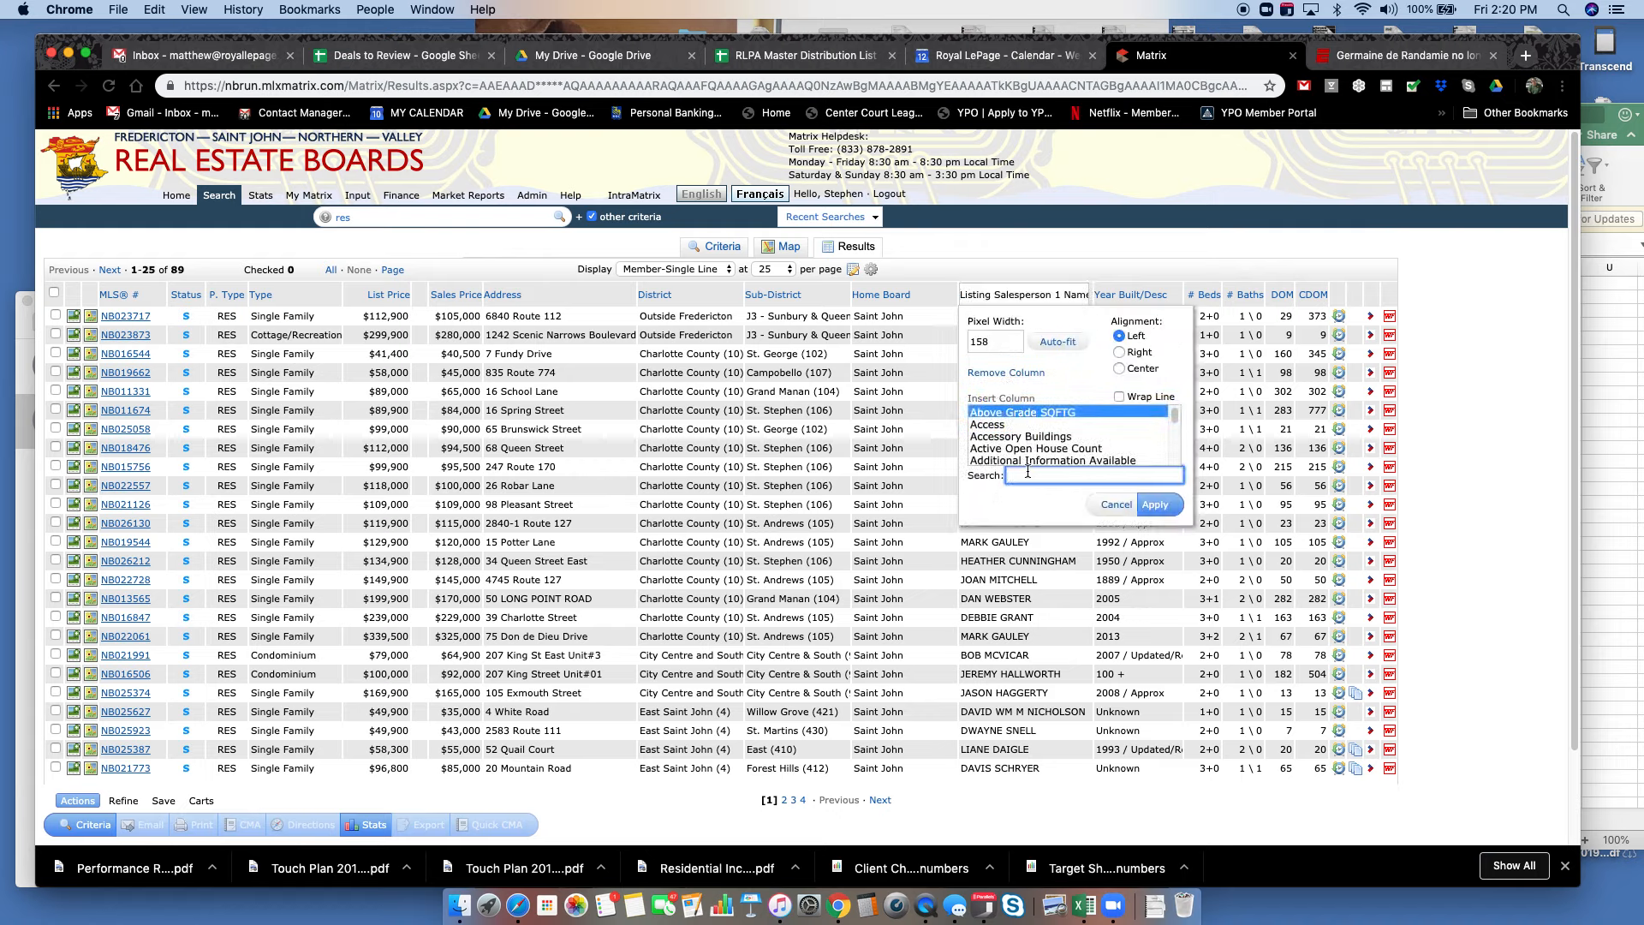
text(selling)
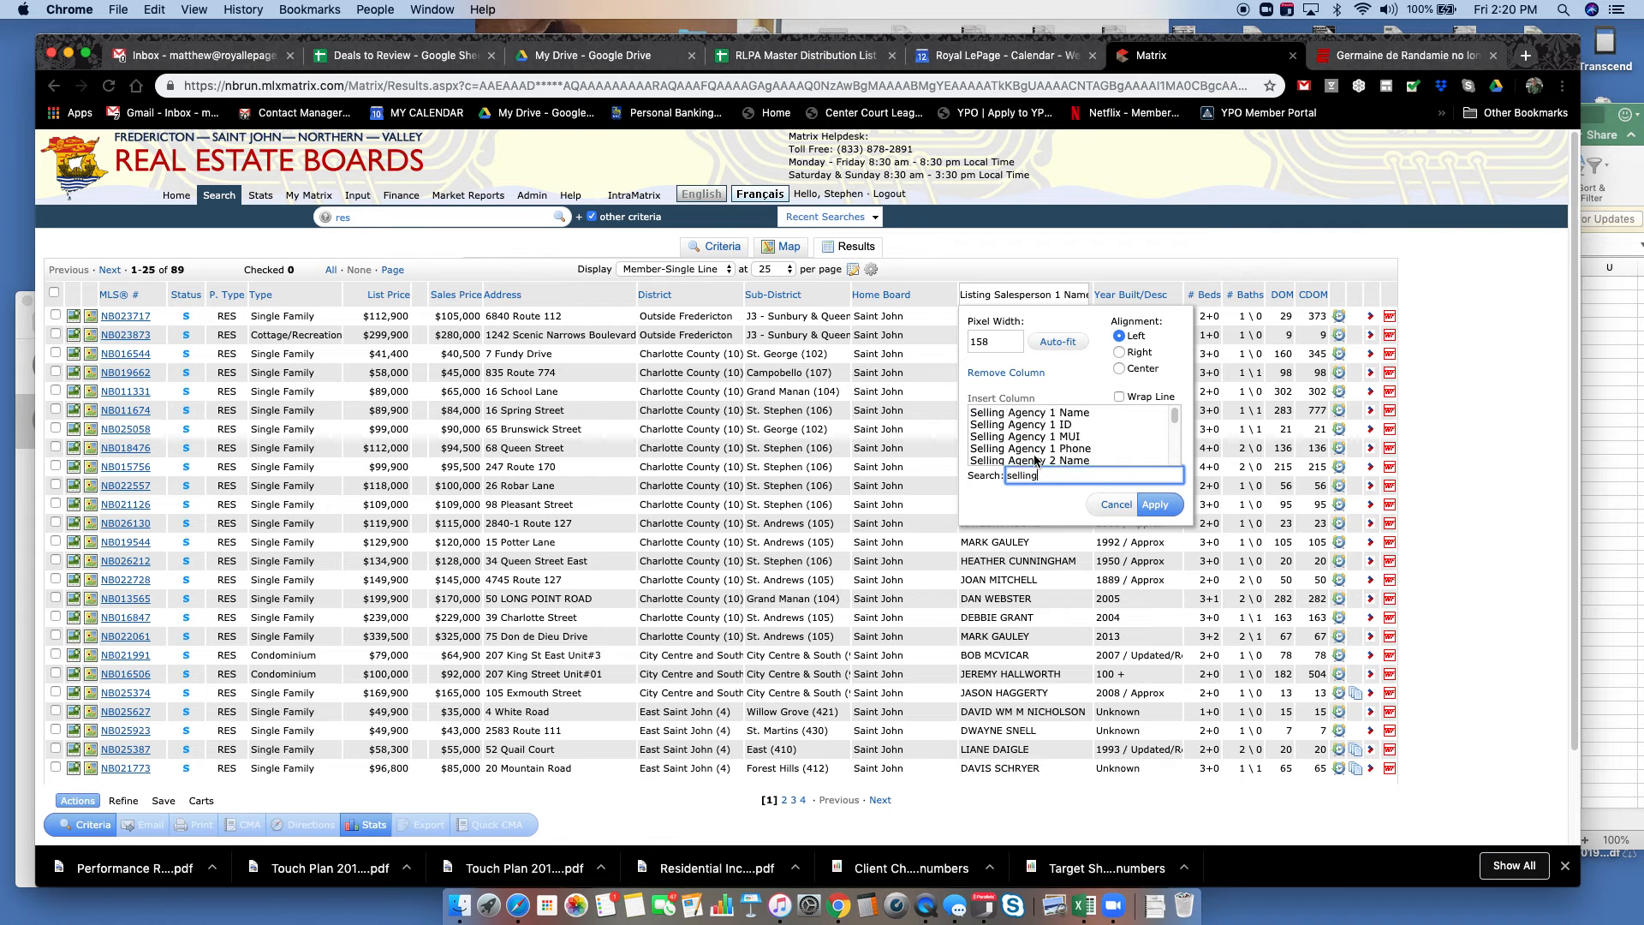
scroll(1024, 454, down, 2)
scroll(1028, 459, down, 8)
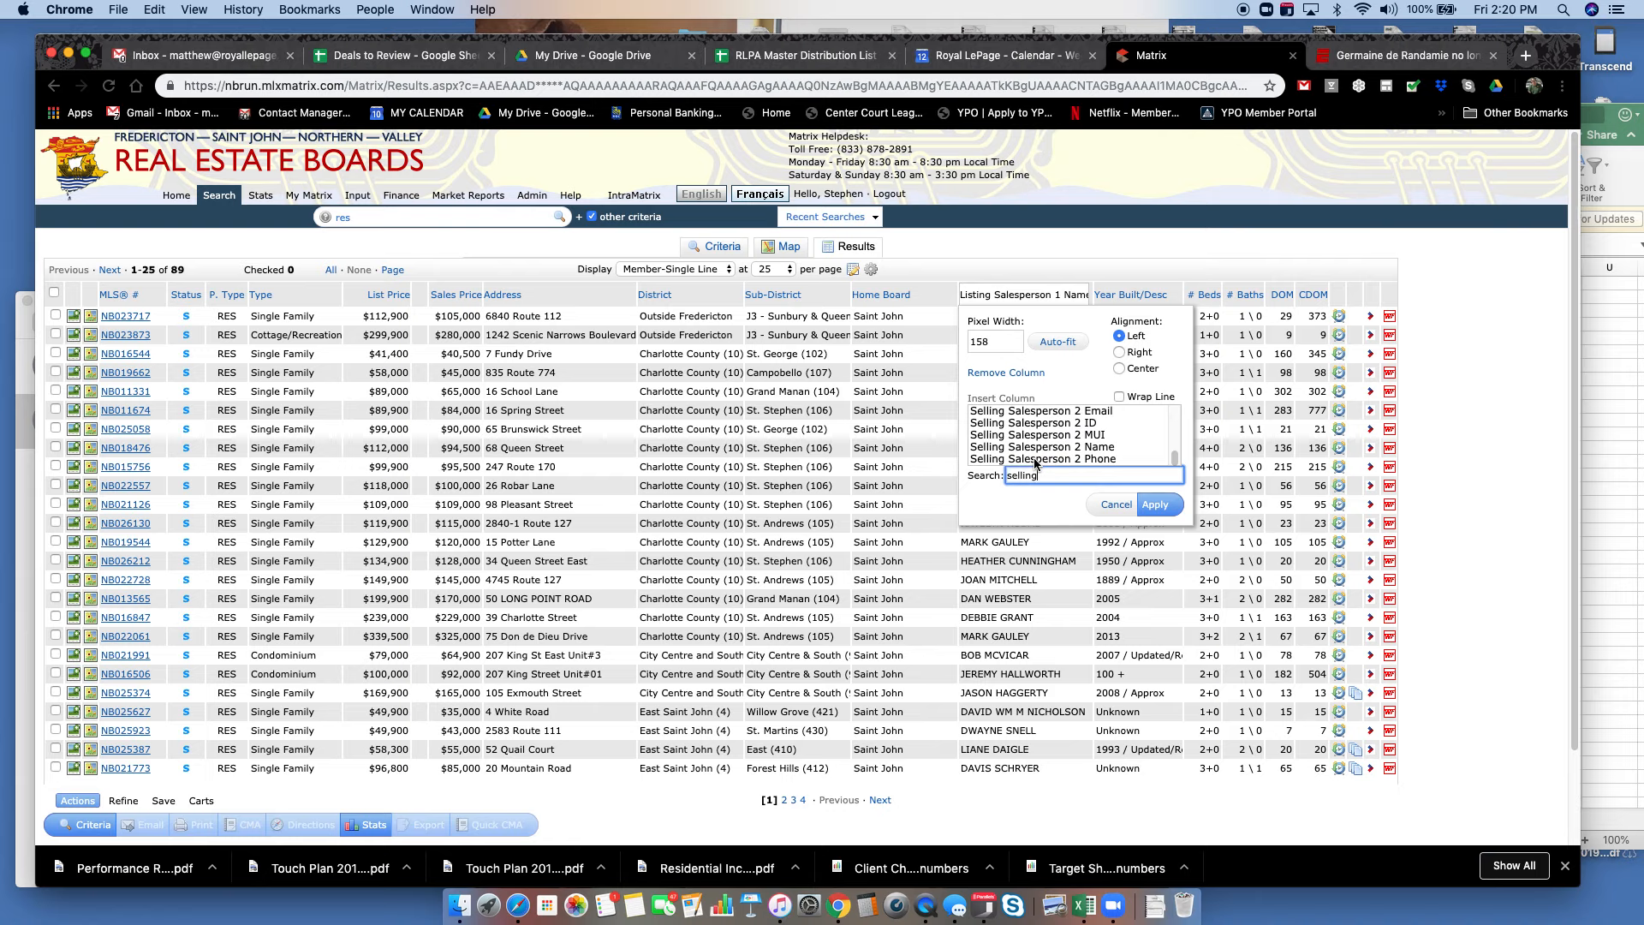
scroll(1035, 463, up, 2)
click(1047, 412)
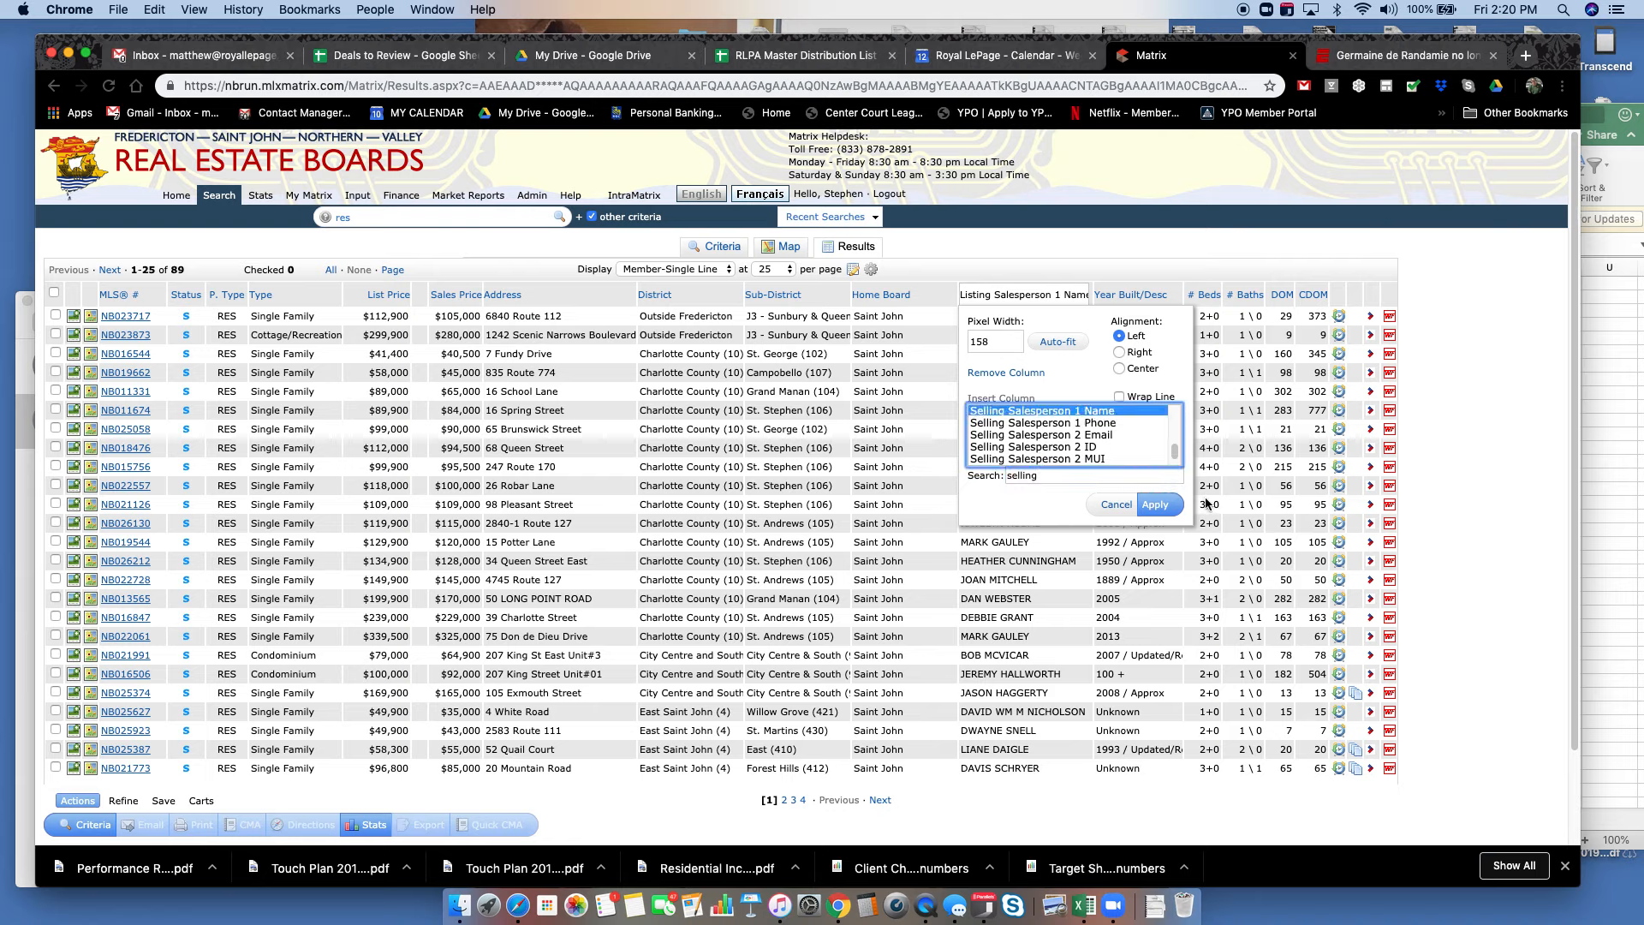
click(1156, 505)
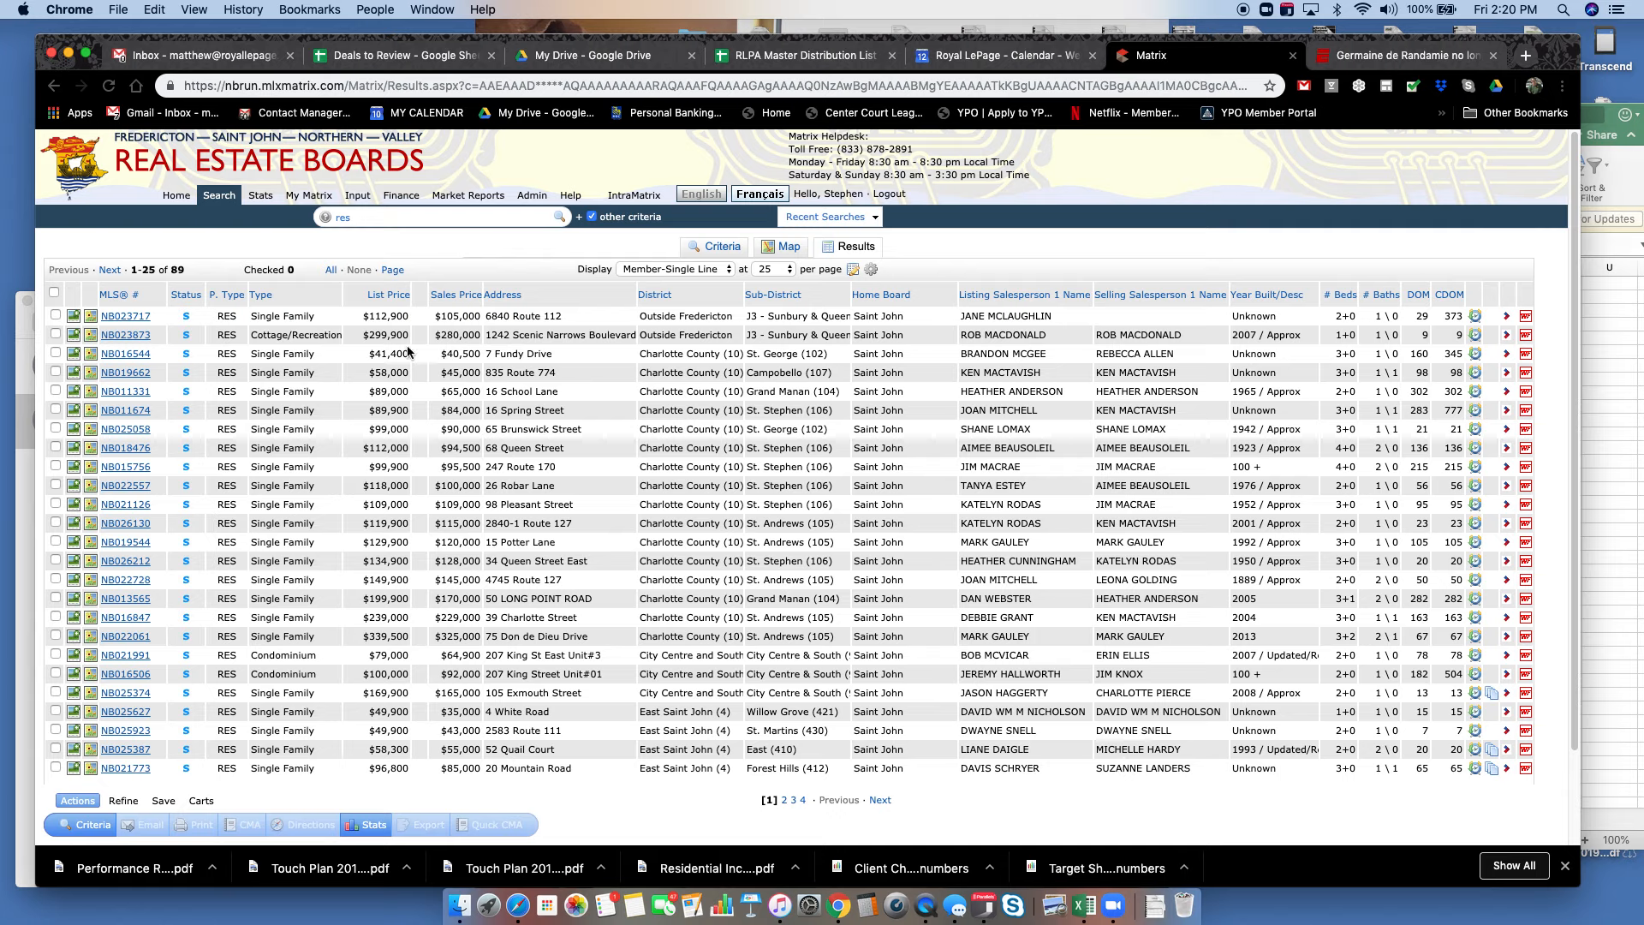
Remove the two icon columns before the MLS # column from the results table
click(72, 296)
click(91, 374)
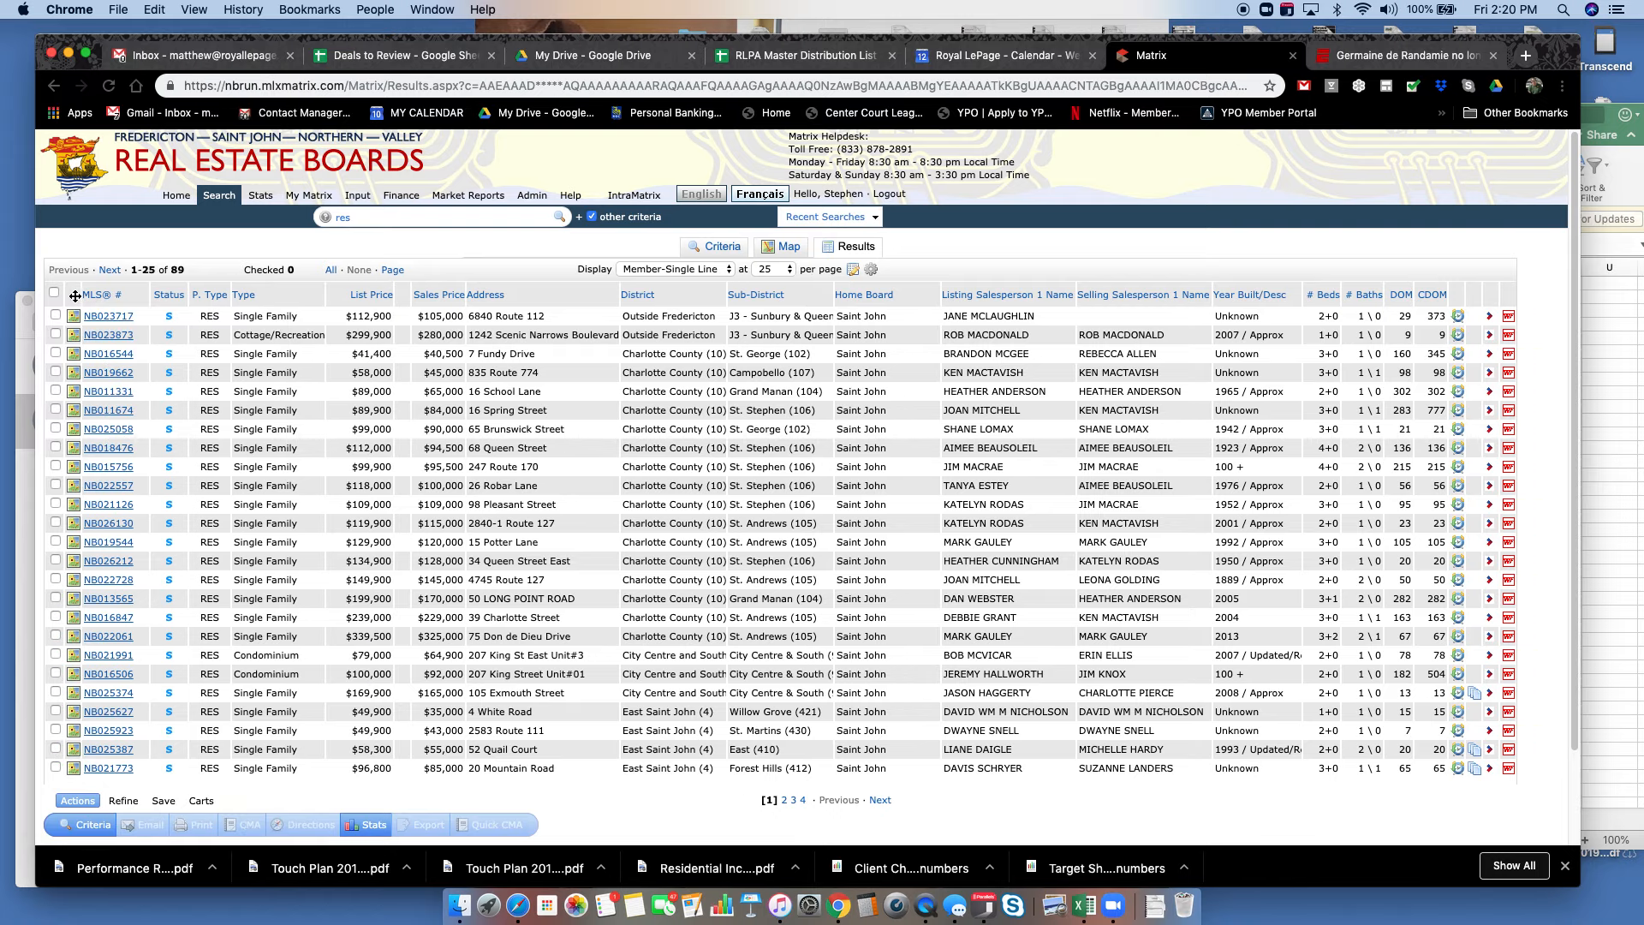
click(74, 295)
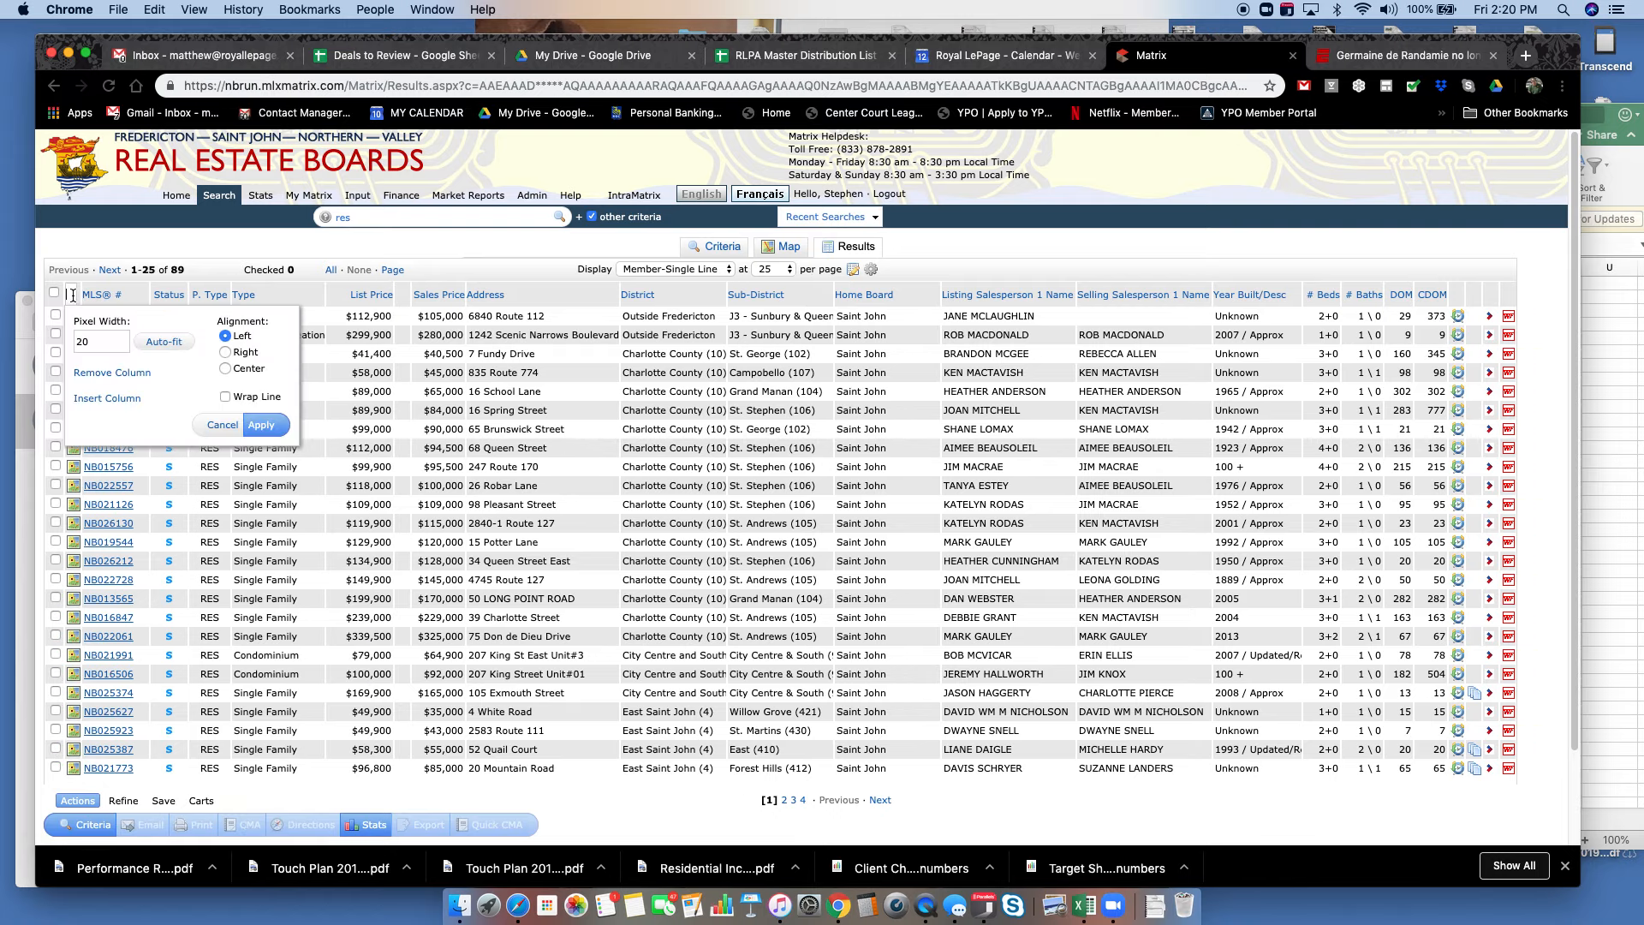
click(98, 374)
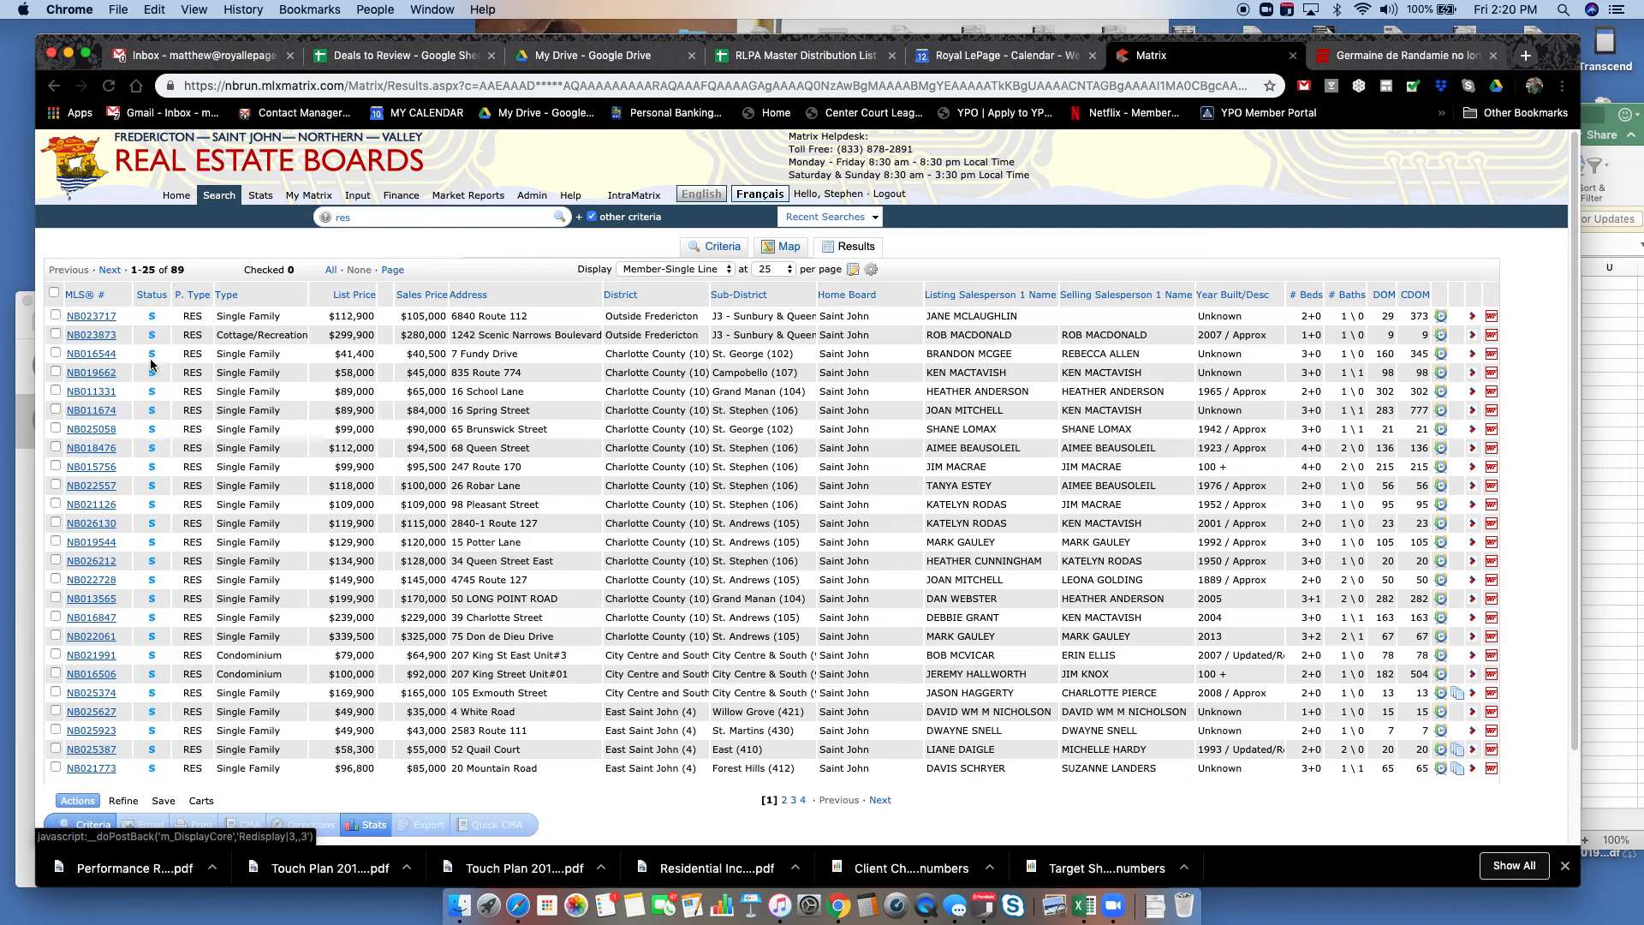
Remove the blank column between List Price and Sales Price and the four icon columns after CDOM from the results table
click(384, 288)
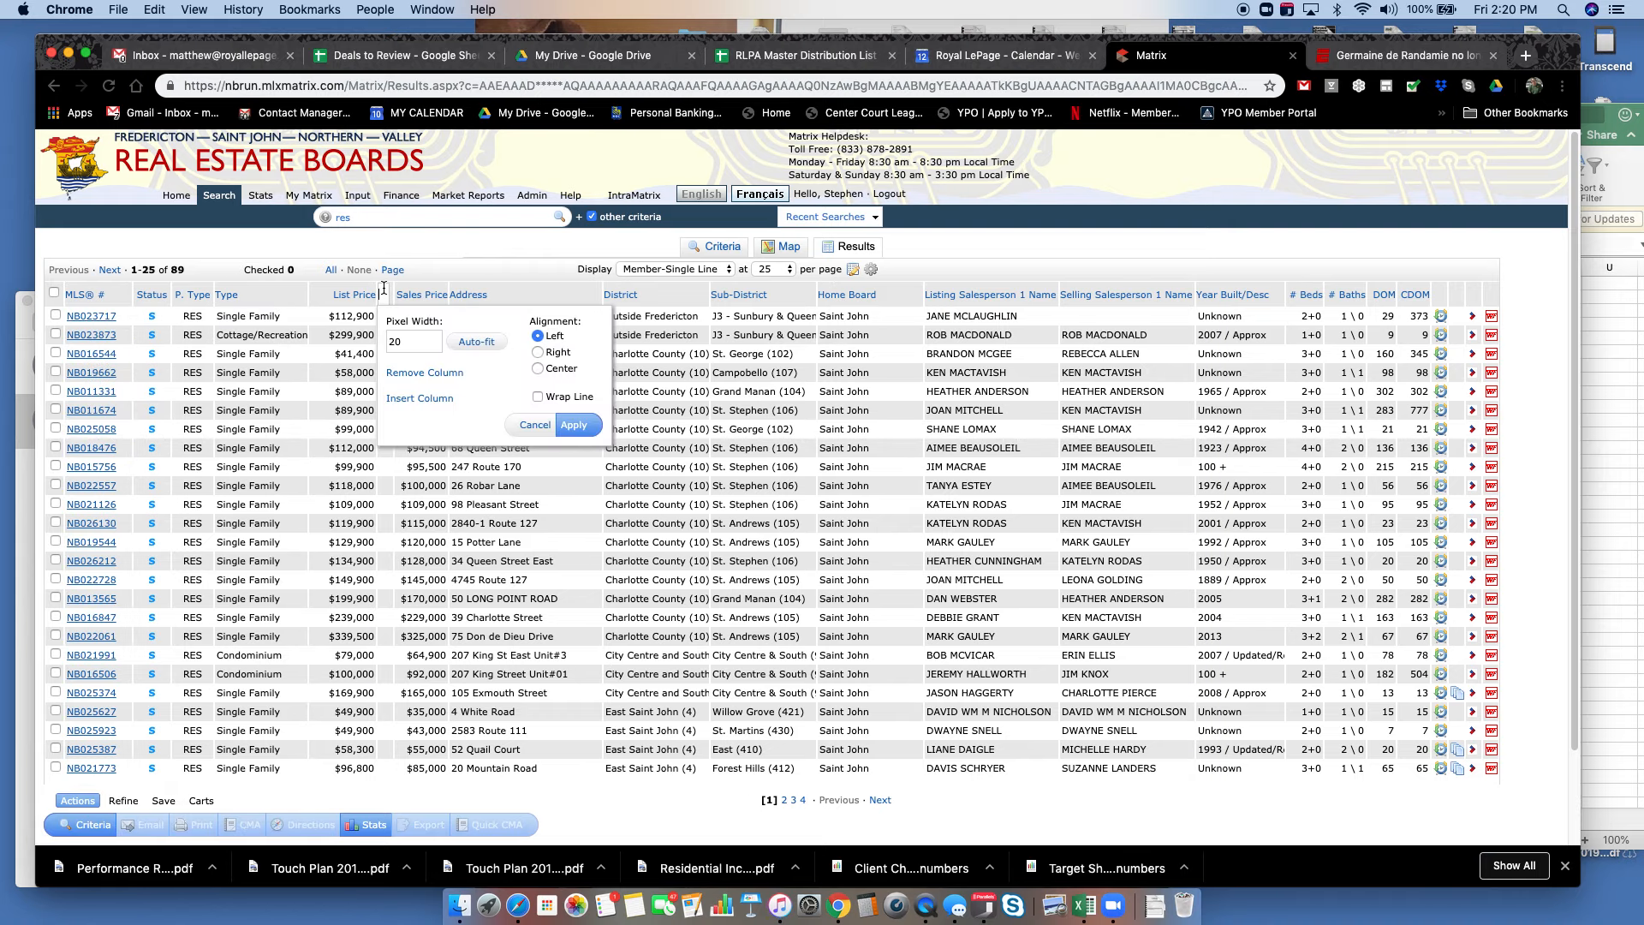
click(417, 377)
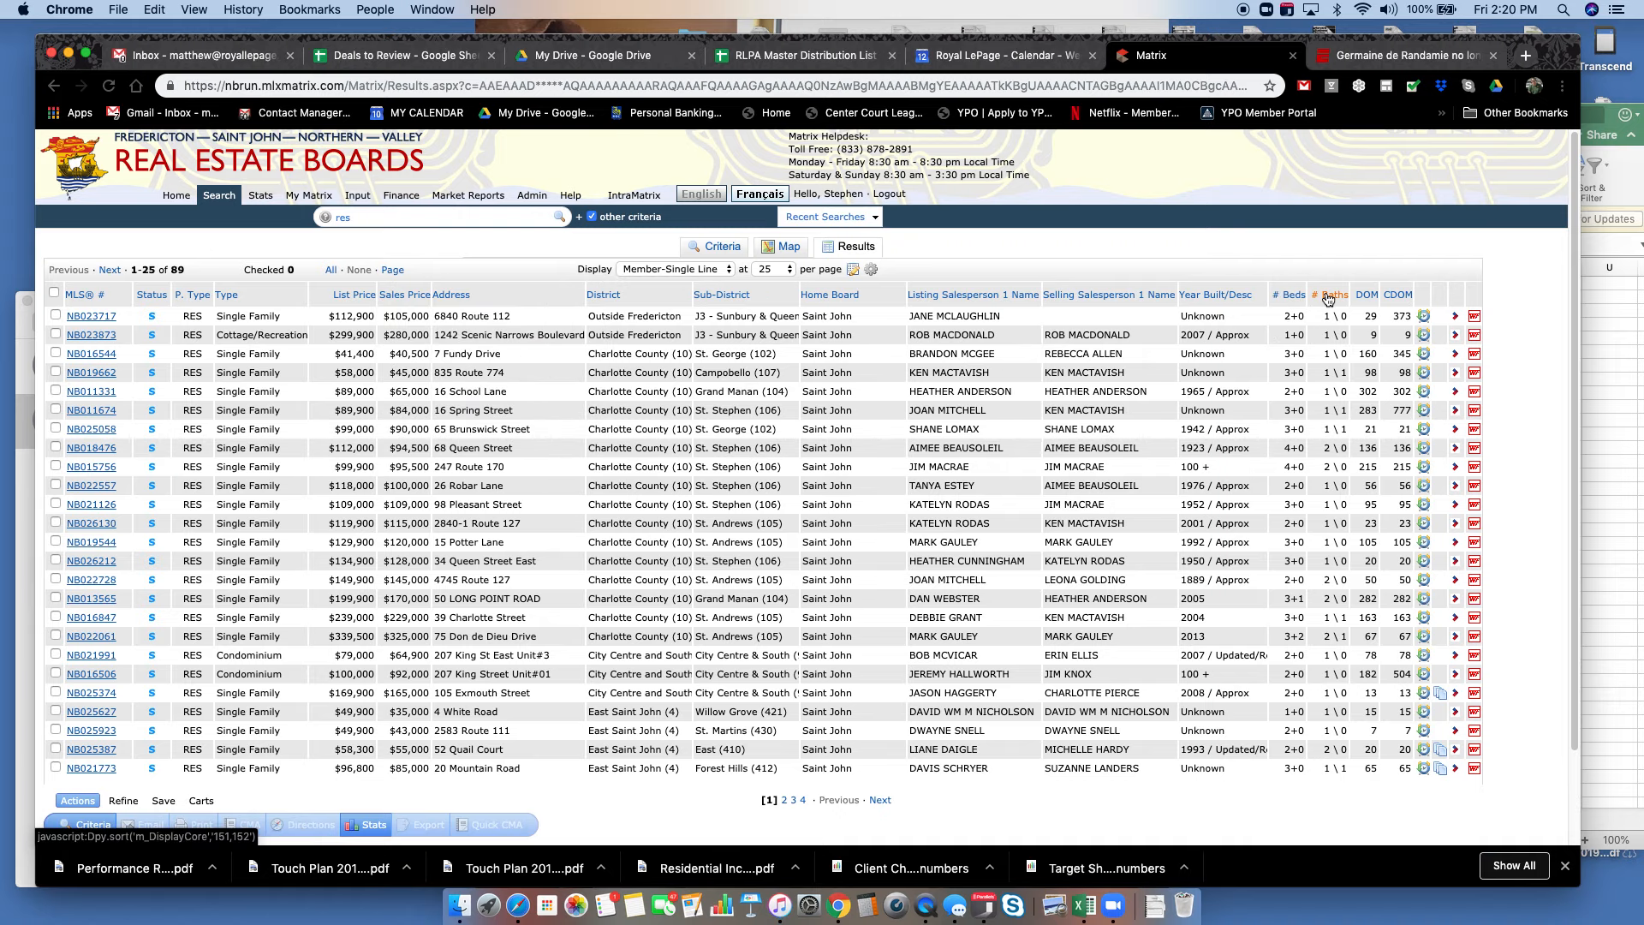
click(1423, 293)
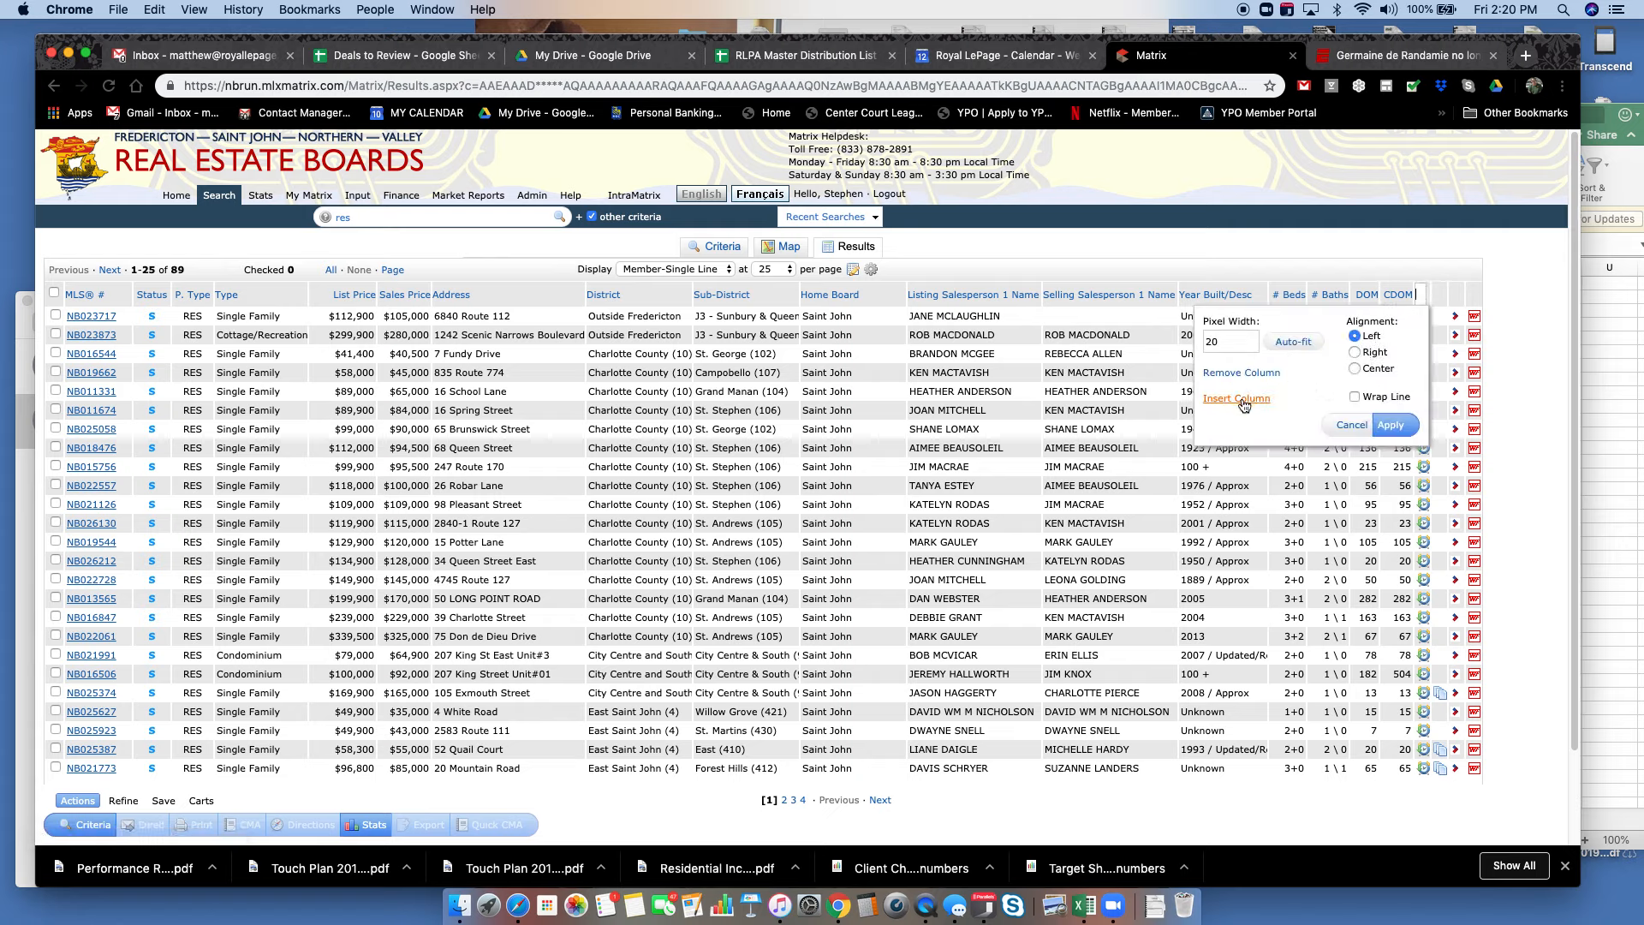
click(1241, 373)
click(1390, 425)
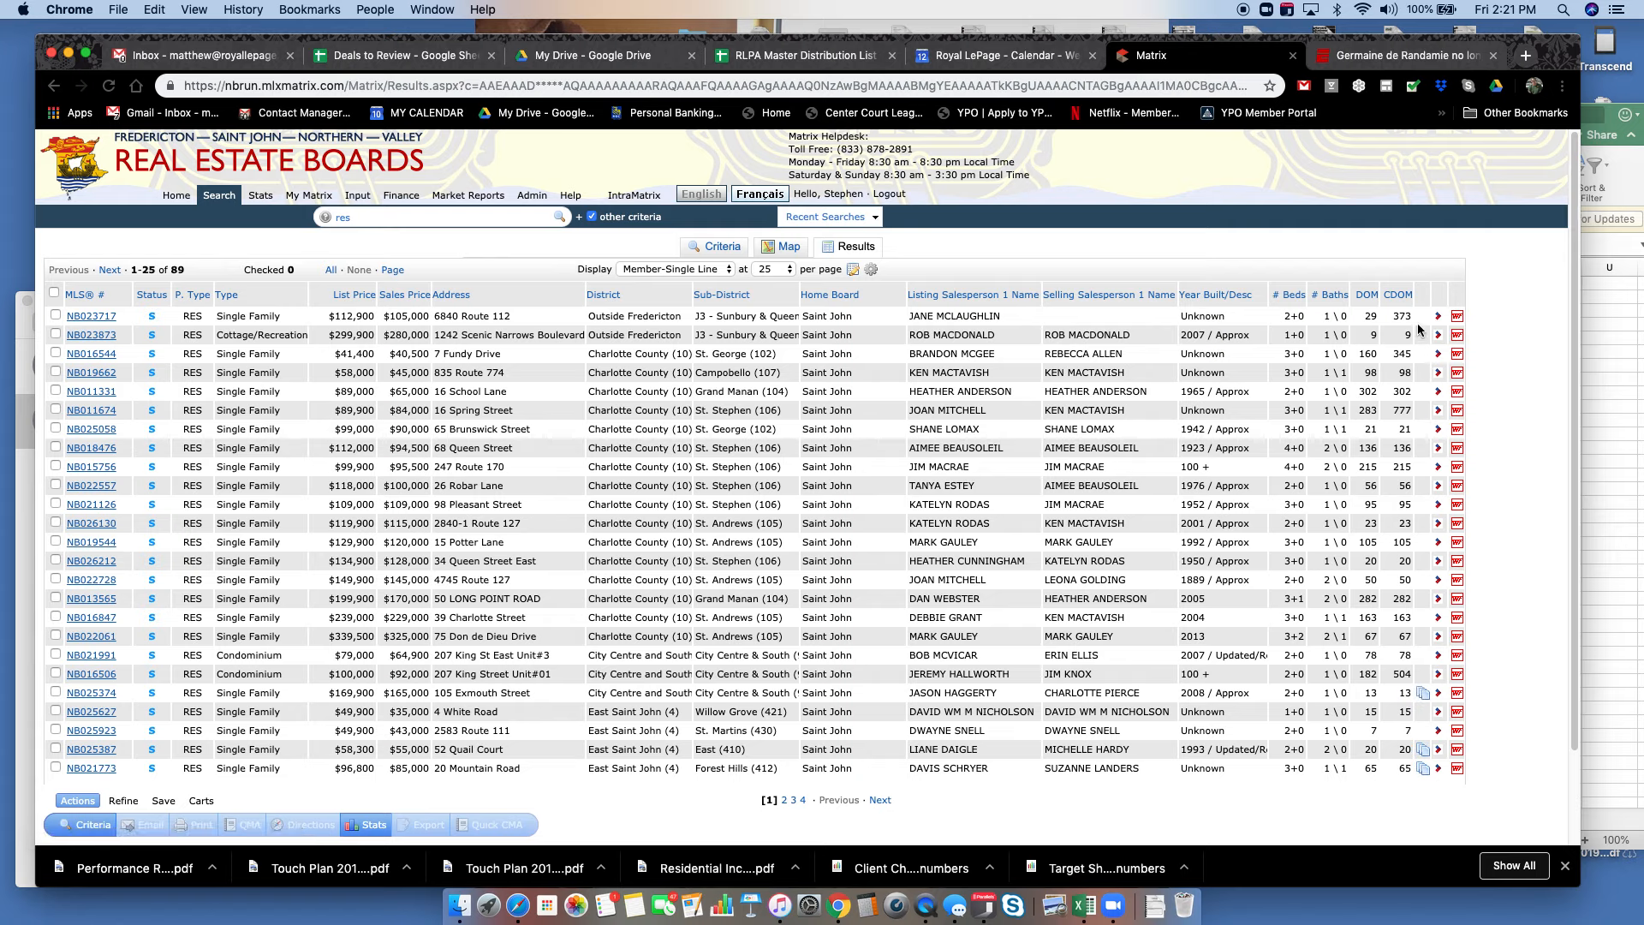
click(1423, 294)
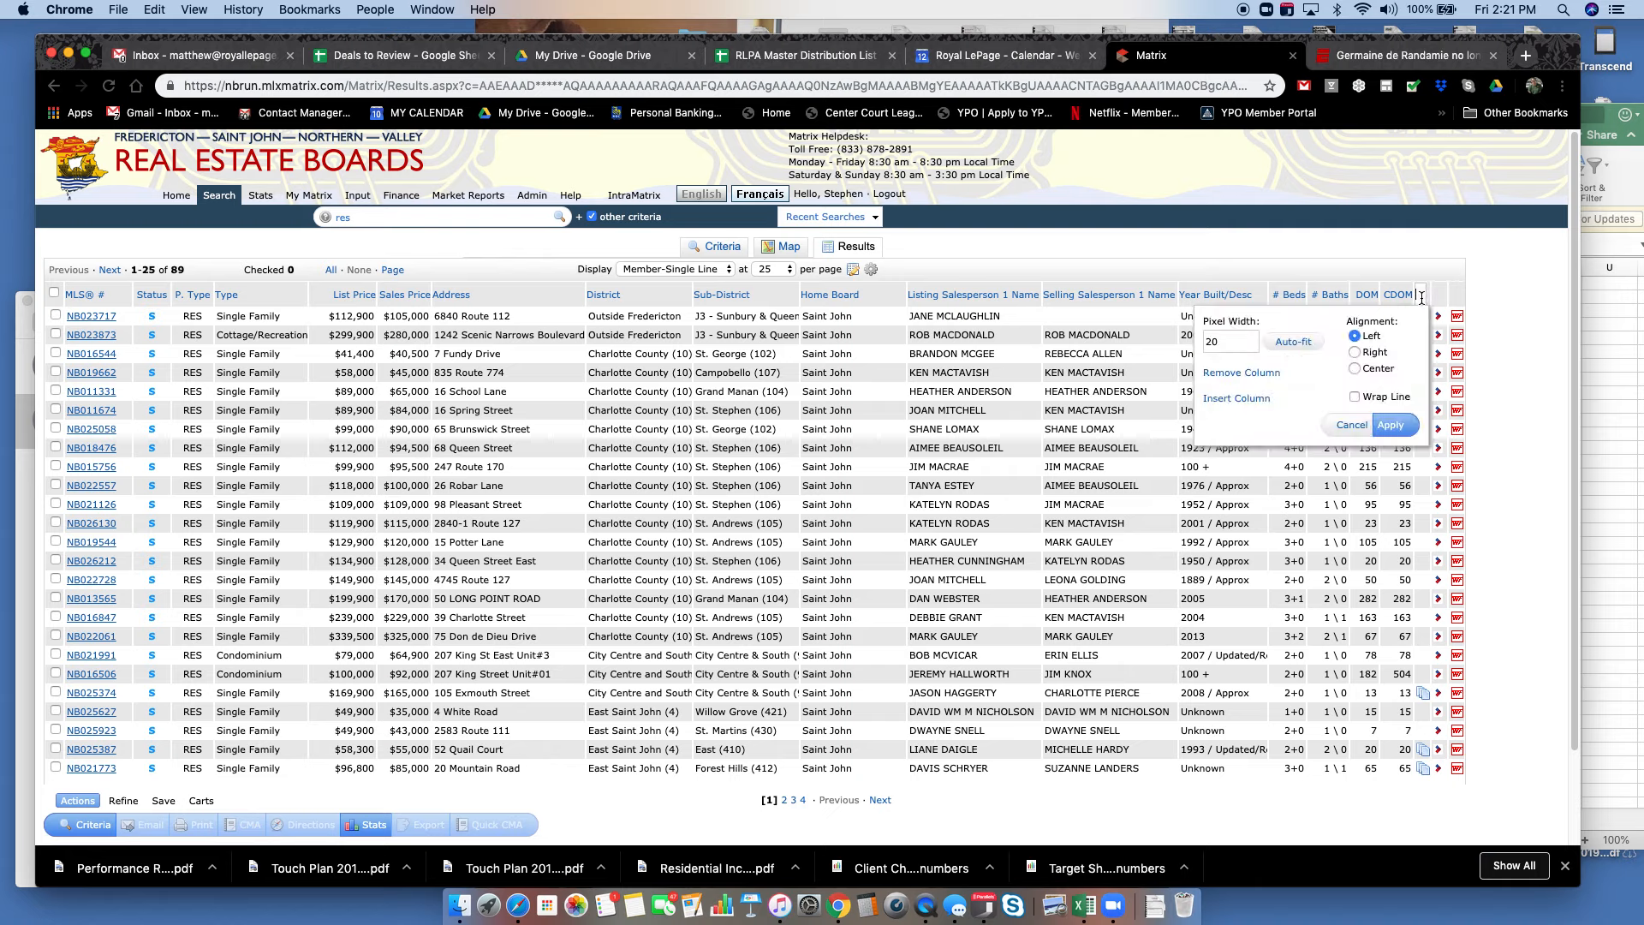
click(1246, 374)
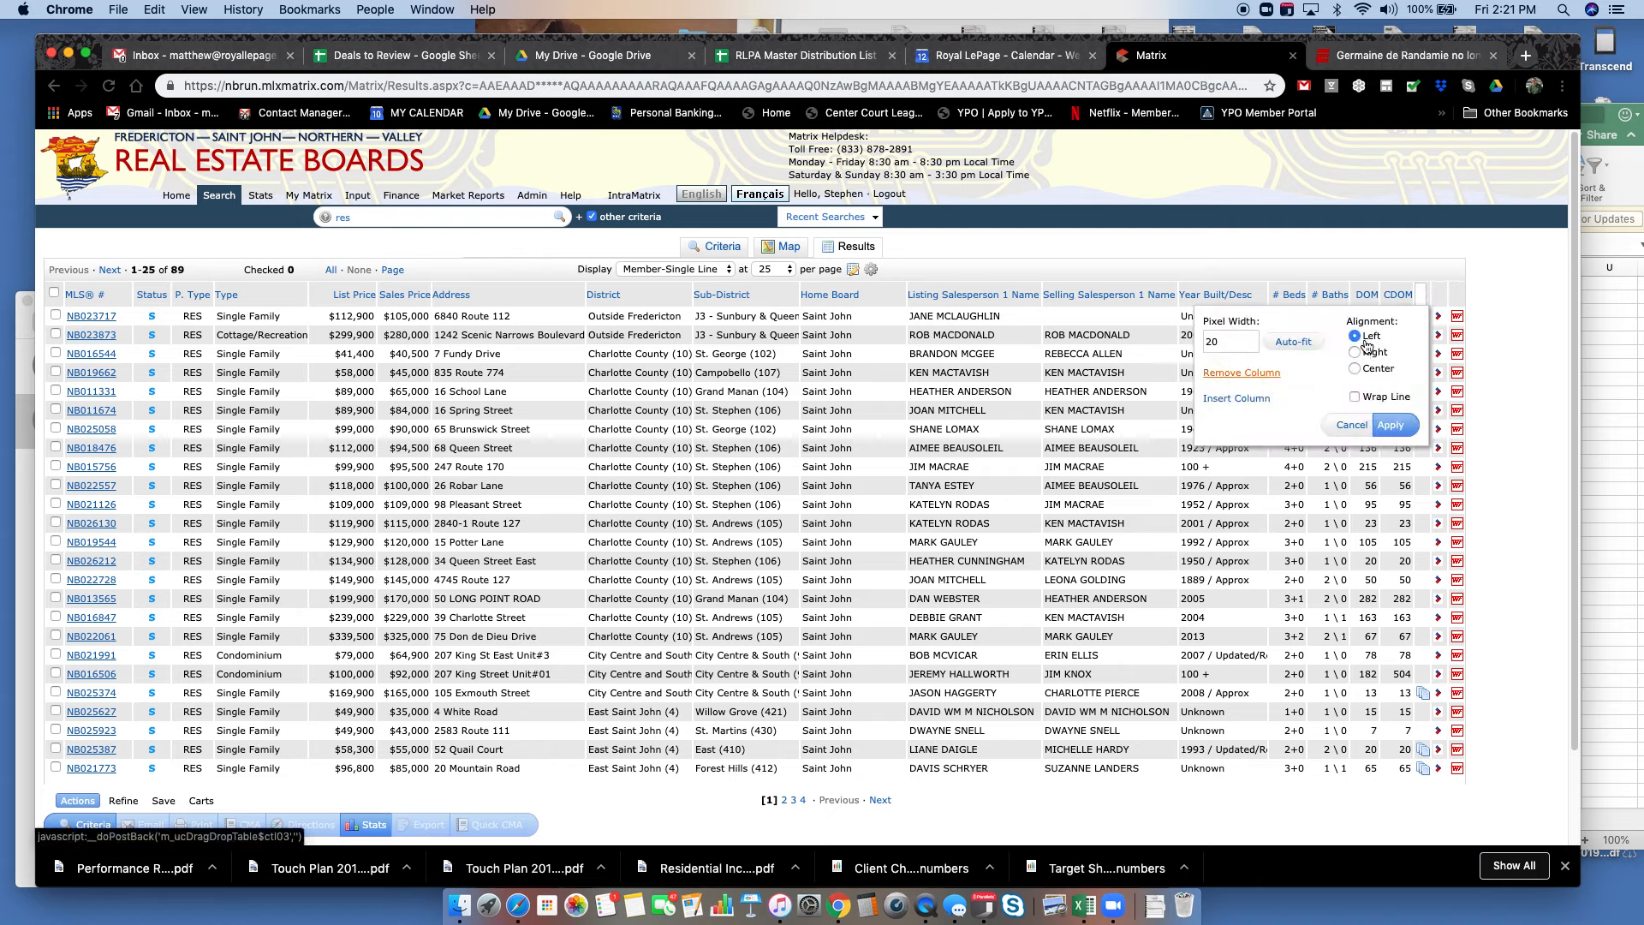
click(1420, 292)
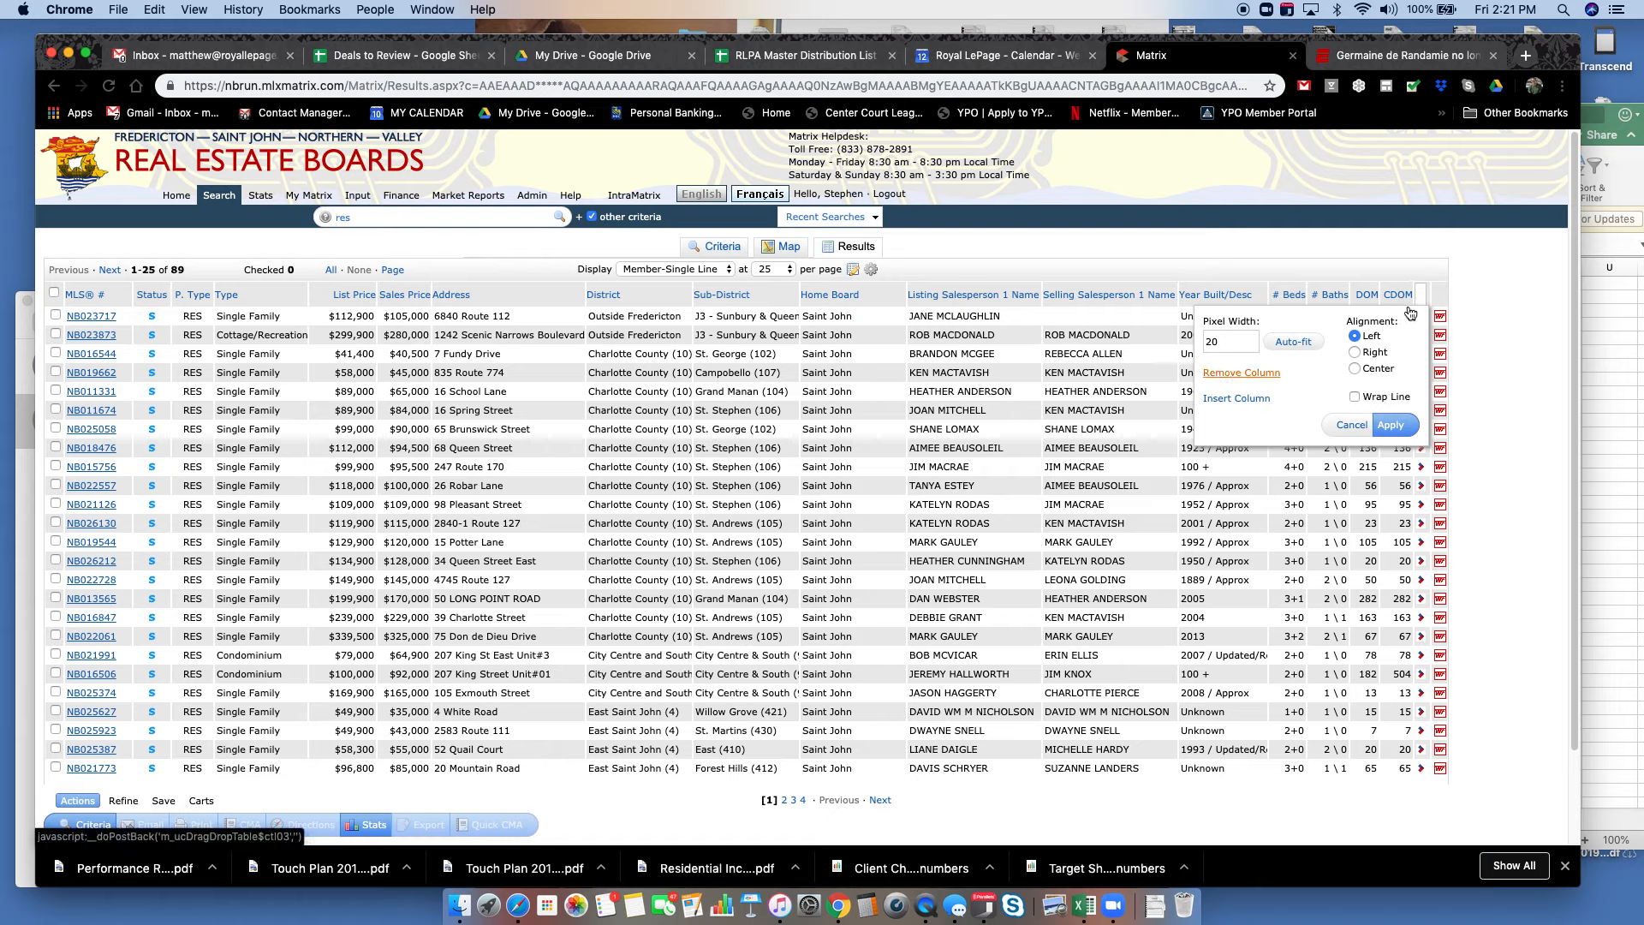
click(1237, 374)
click(1424, 293)
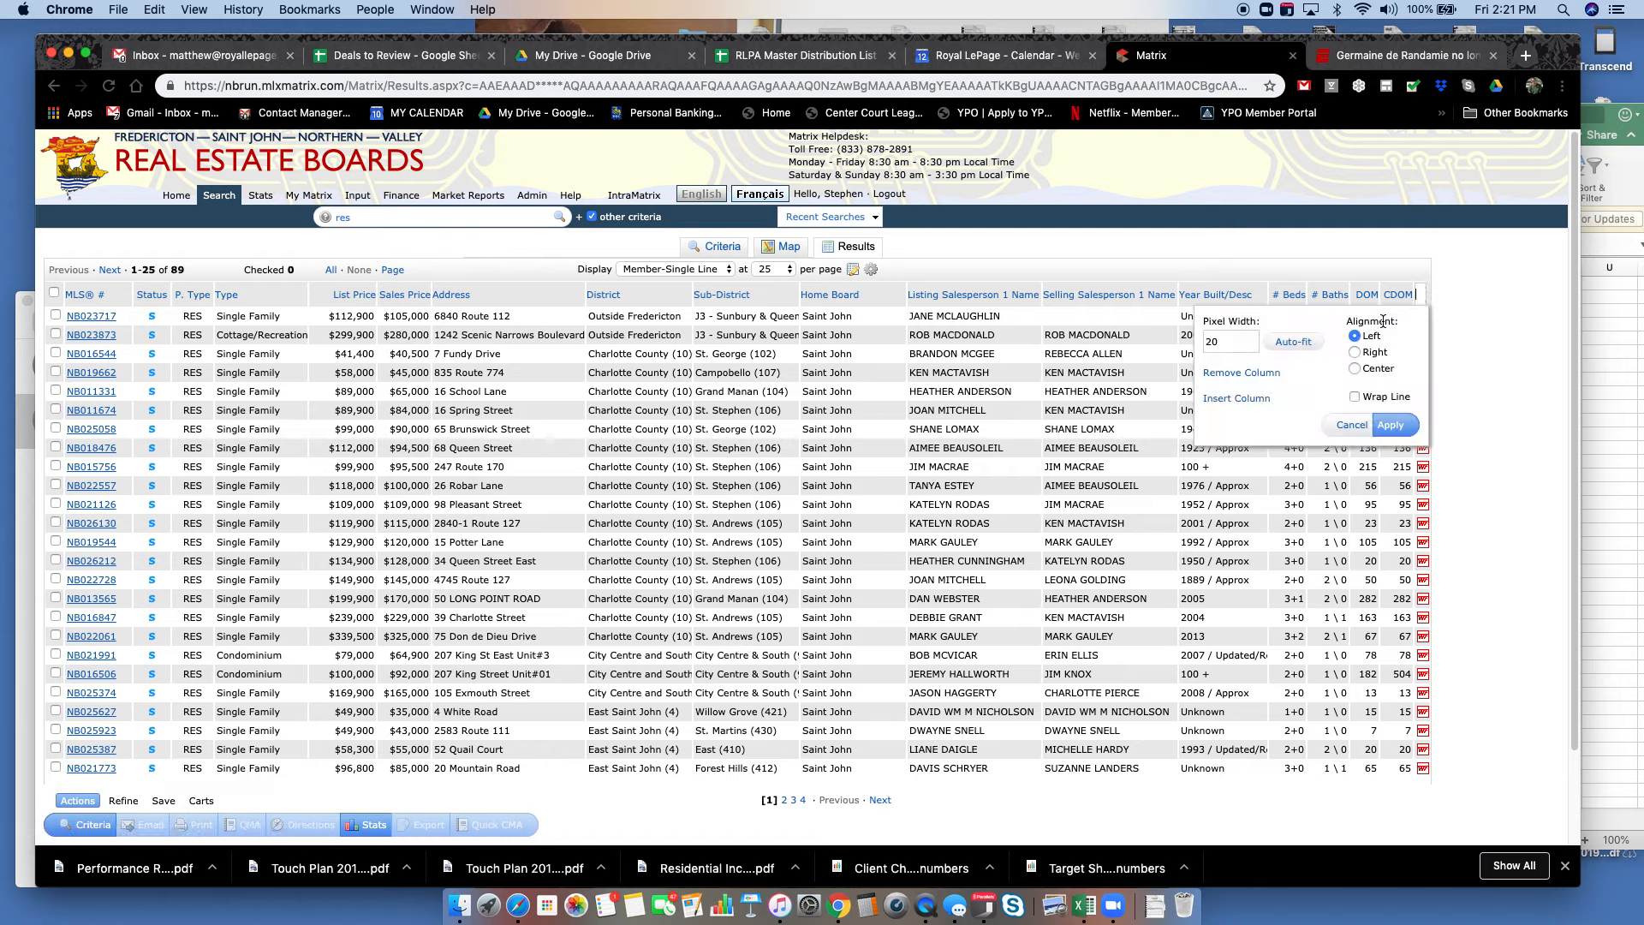
click(1254, 374)
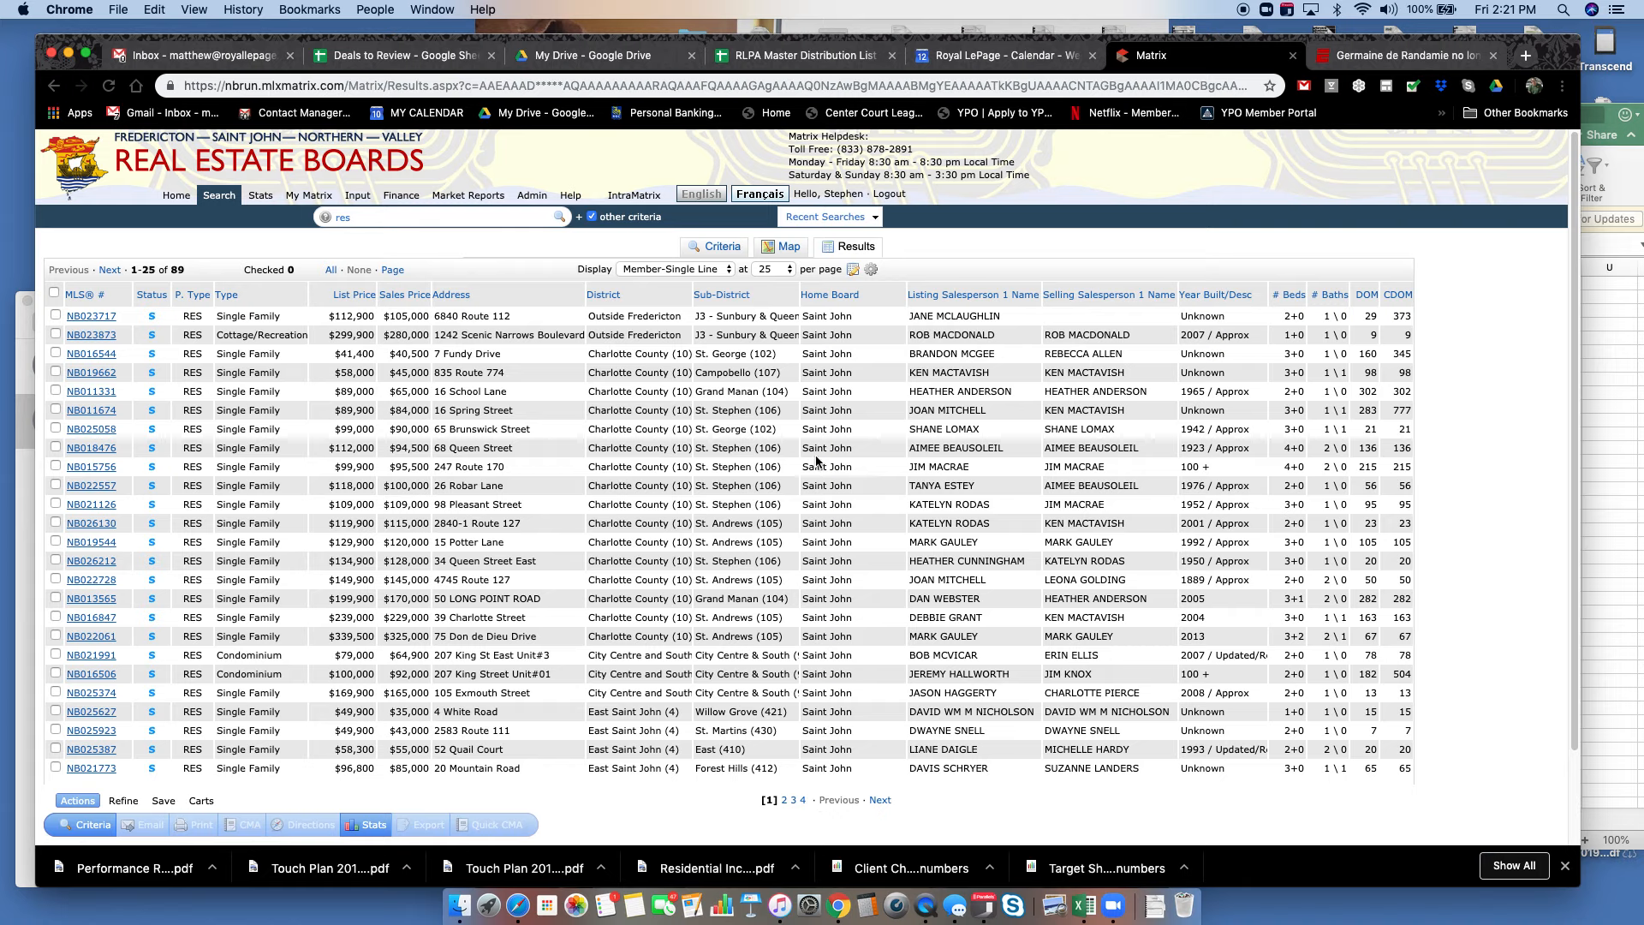
Show 100 results per page and look through the full list of listings
click(790, 273)
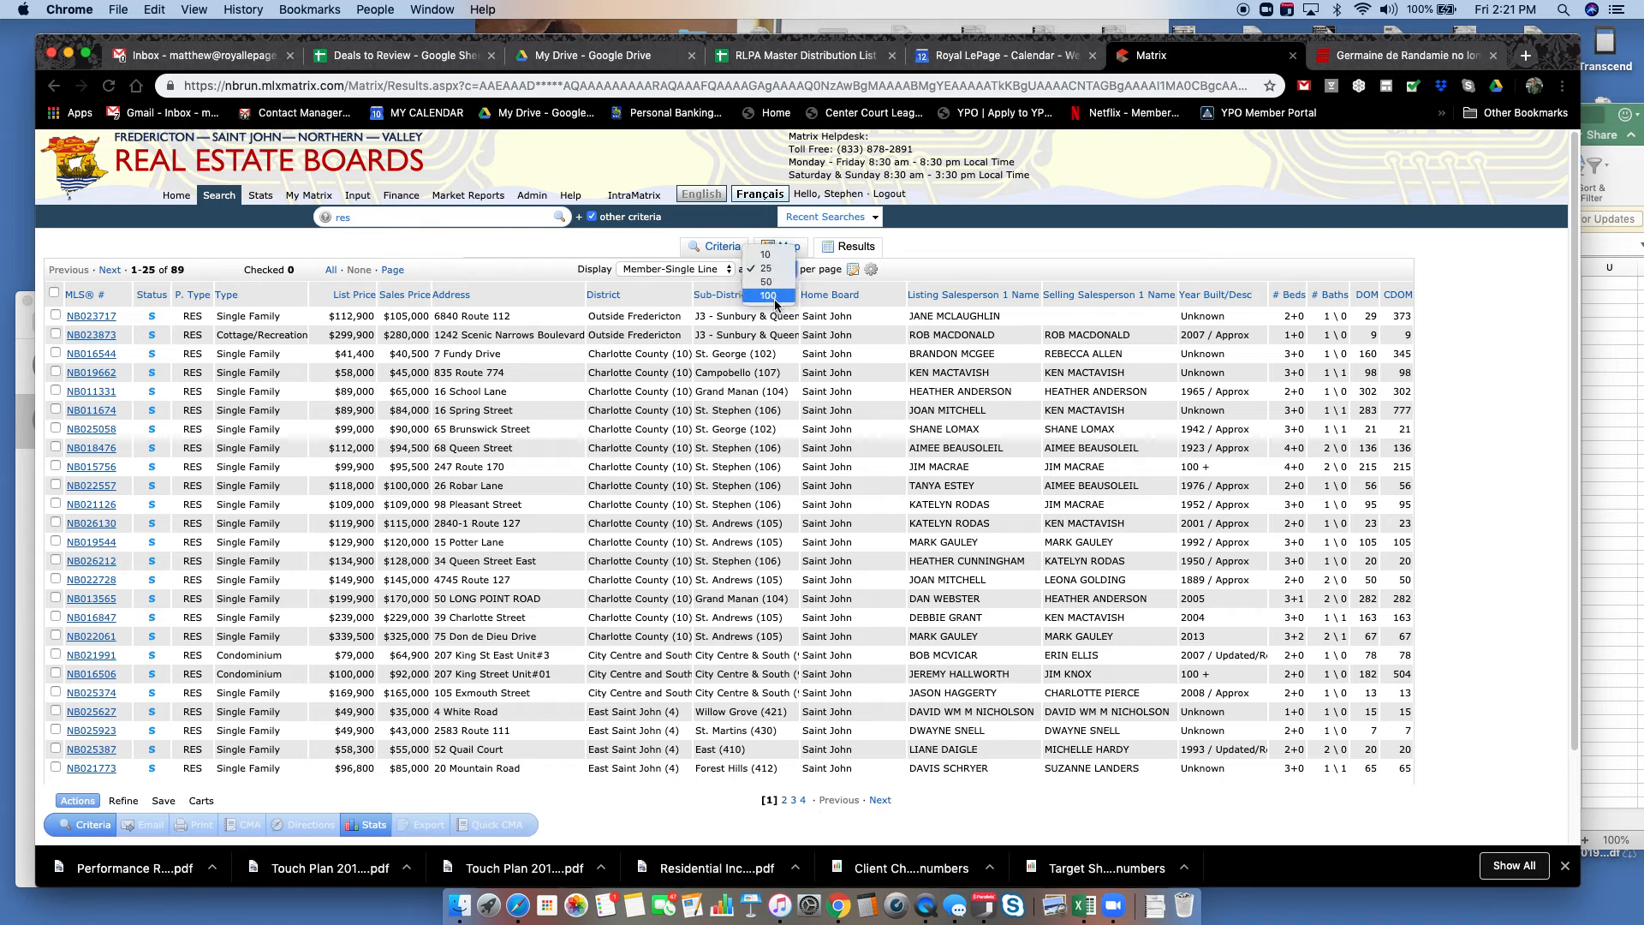
click(777, 299)
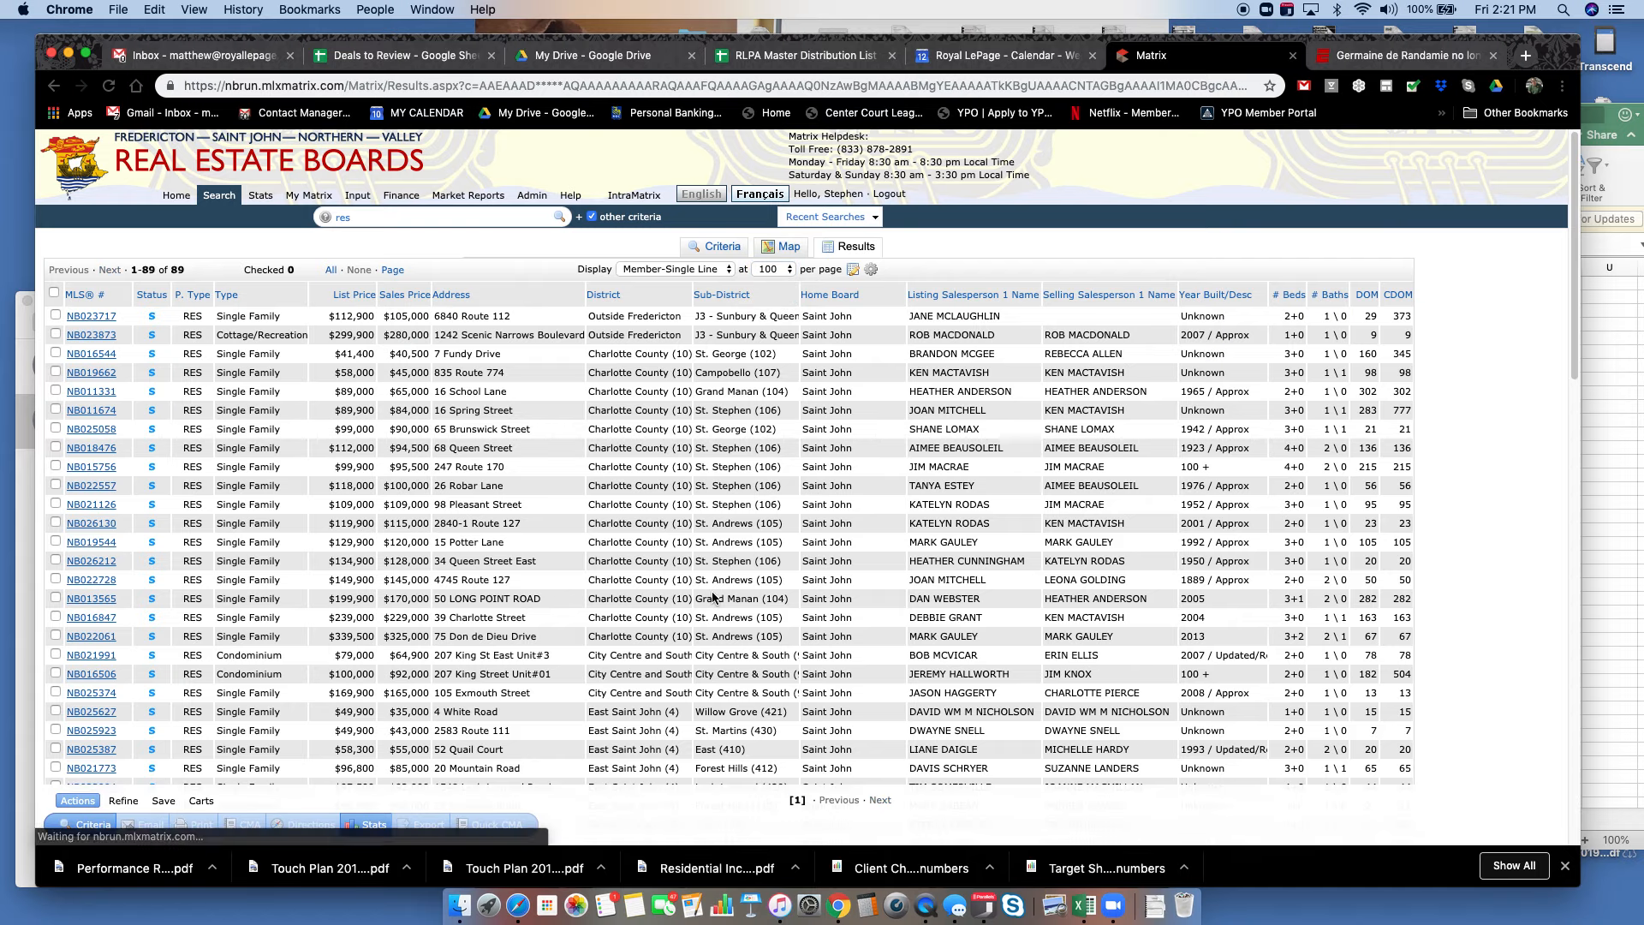
scroll(658, 571, down, 10)
scroll(658, 572, up, 10)
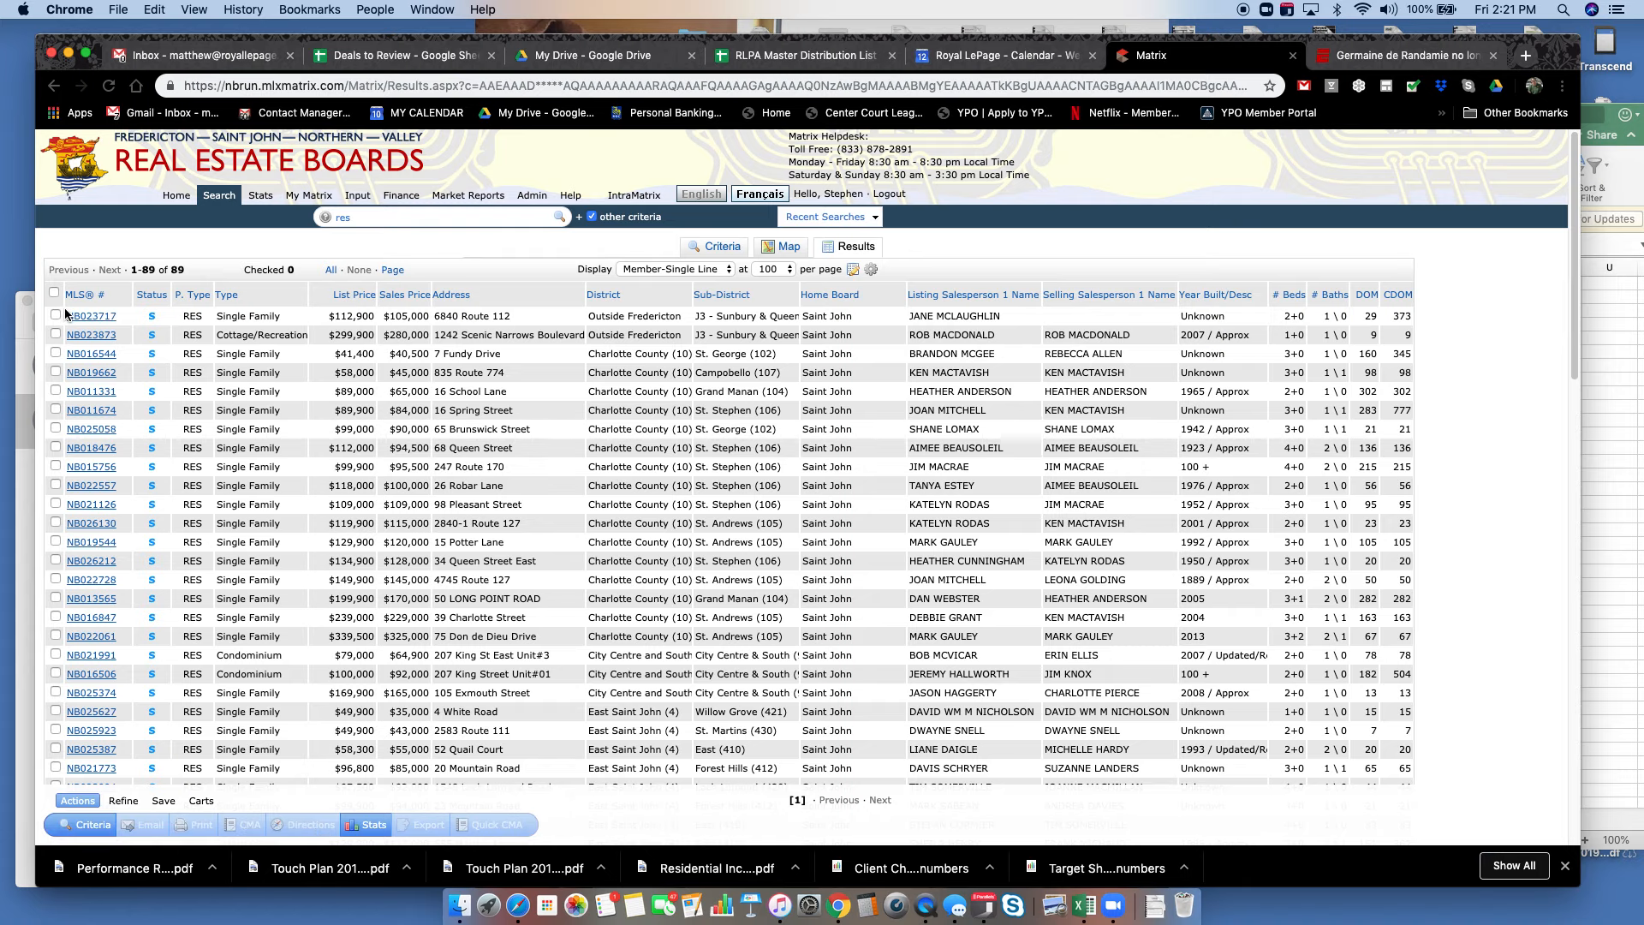
Copy all the listing rows of the results table, from the first MLS # to the last CDOM value
drag(65, 314, 1412, 607)
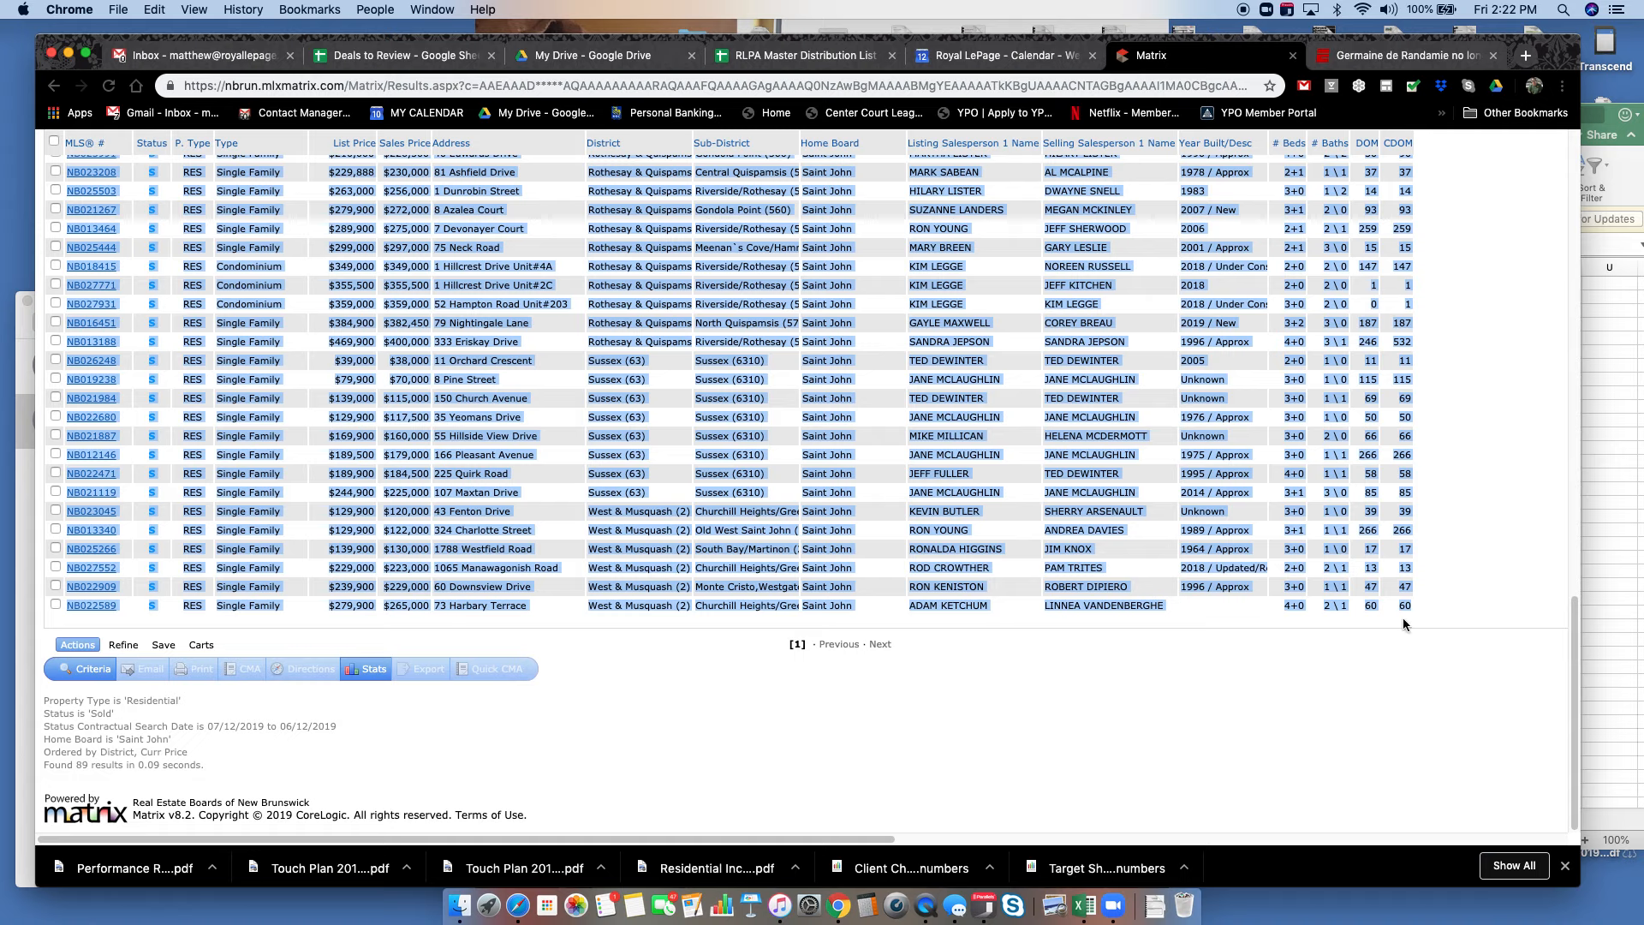
right_click(618, 457)
click(669, 493)
Switch to Excel, paste the listing rows starting at A2, and move the first listing to B2 so it aligns with the others
click(1081, 882)
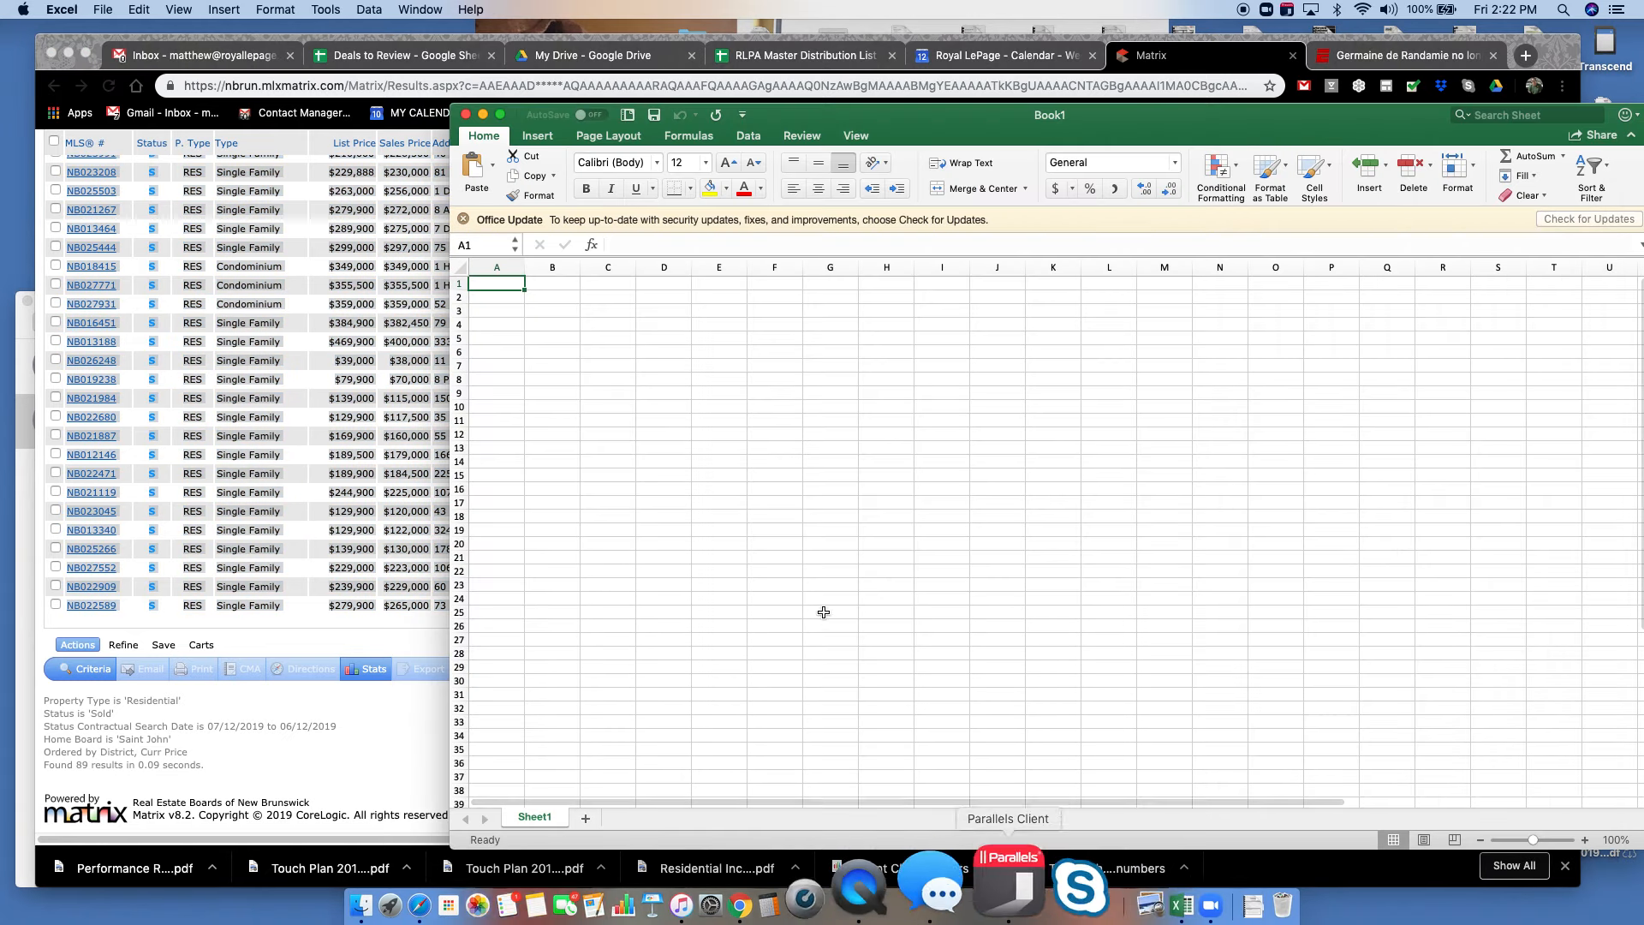
click(498, 297)
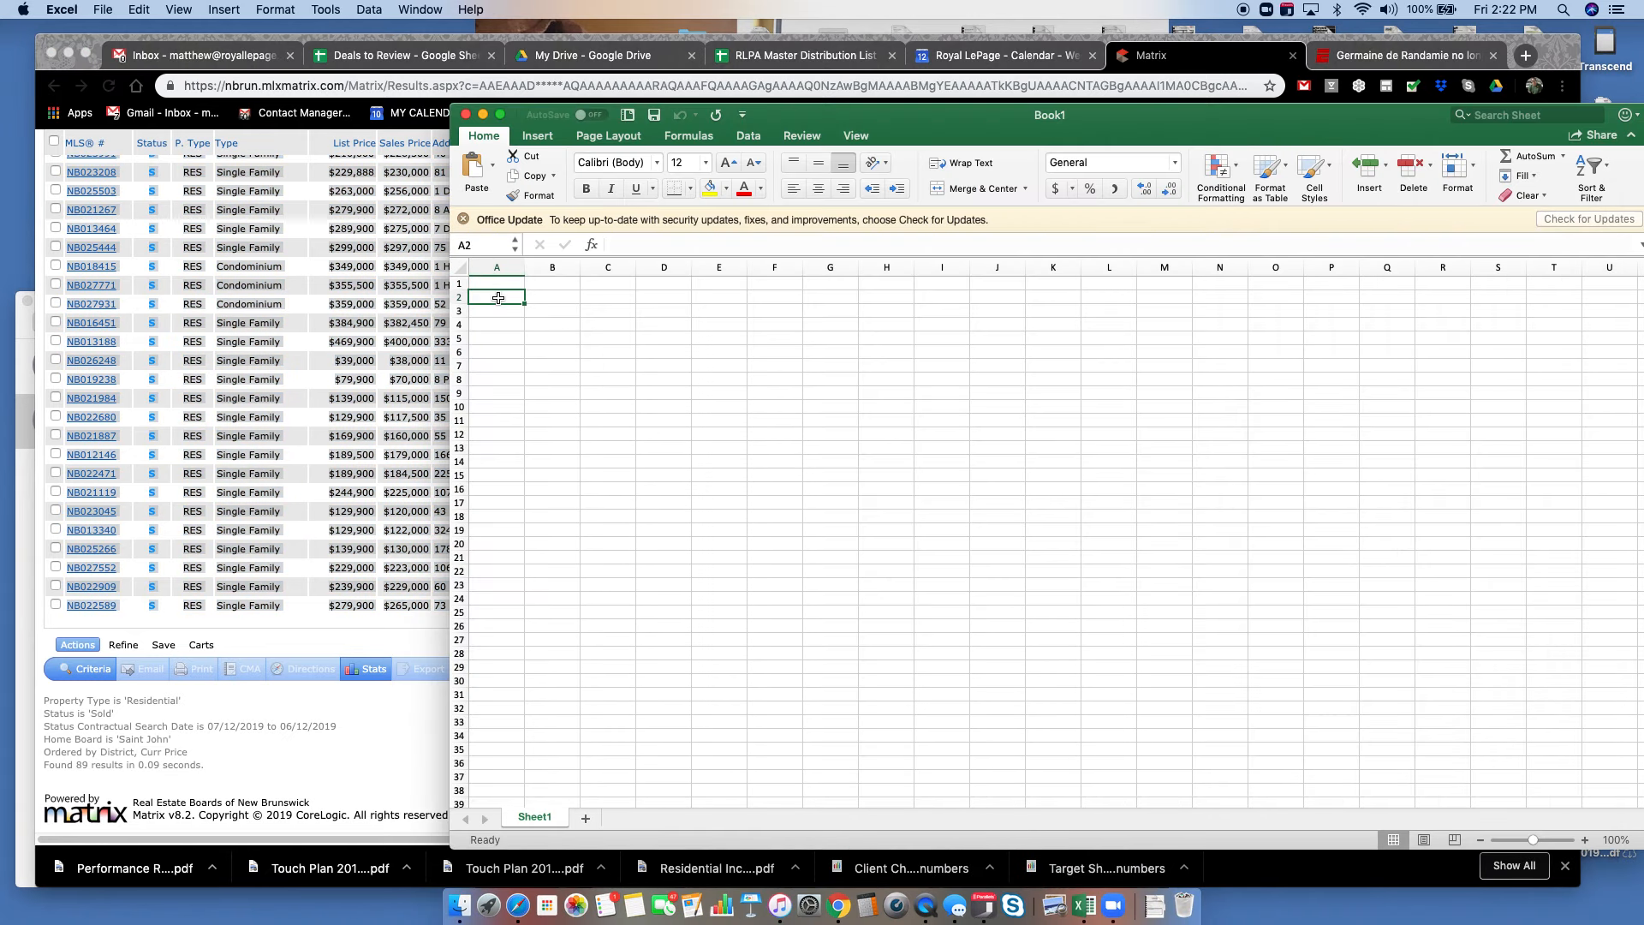
key(super+v)
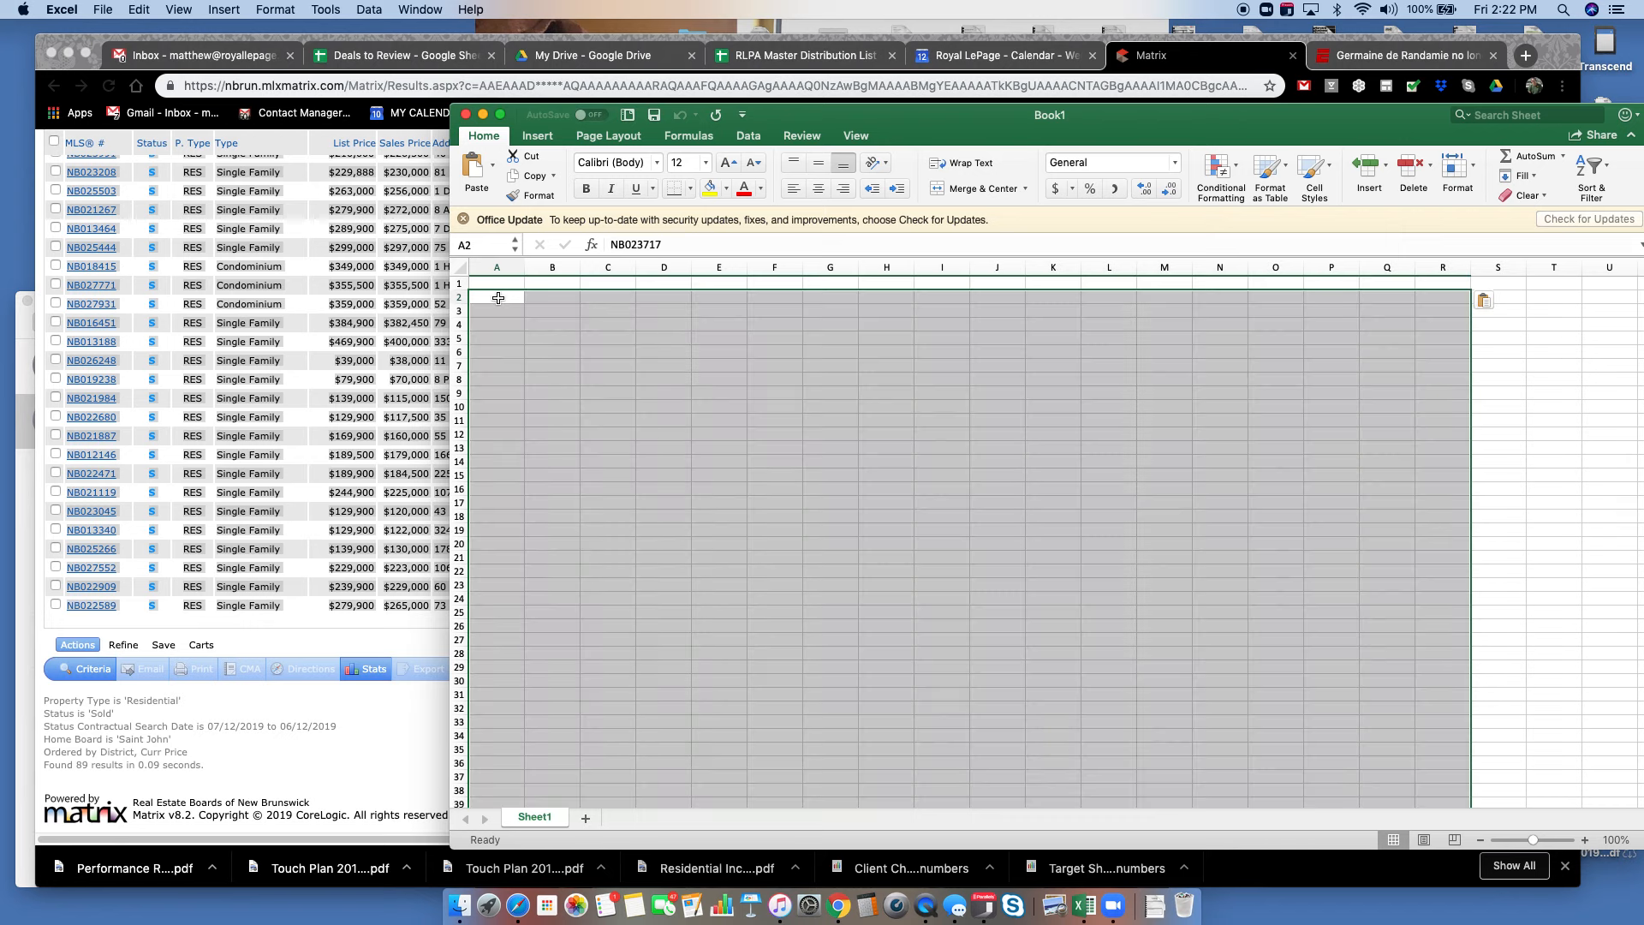
right_click(497, 297)
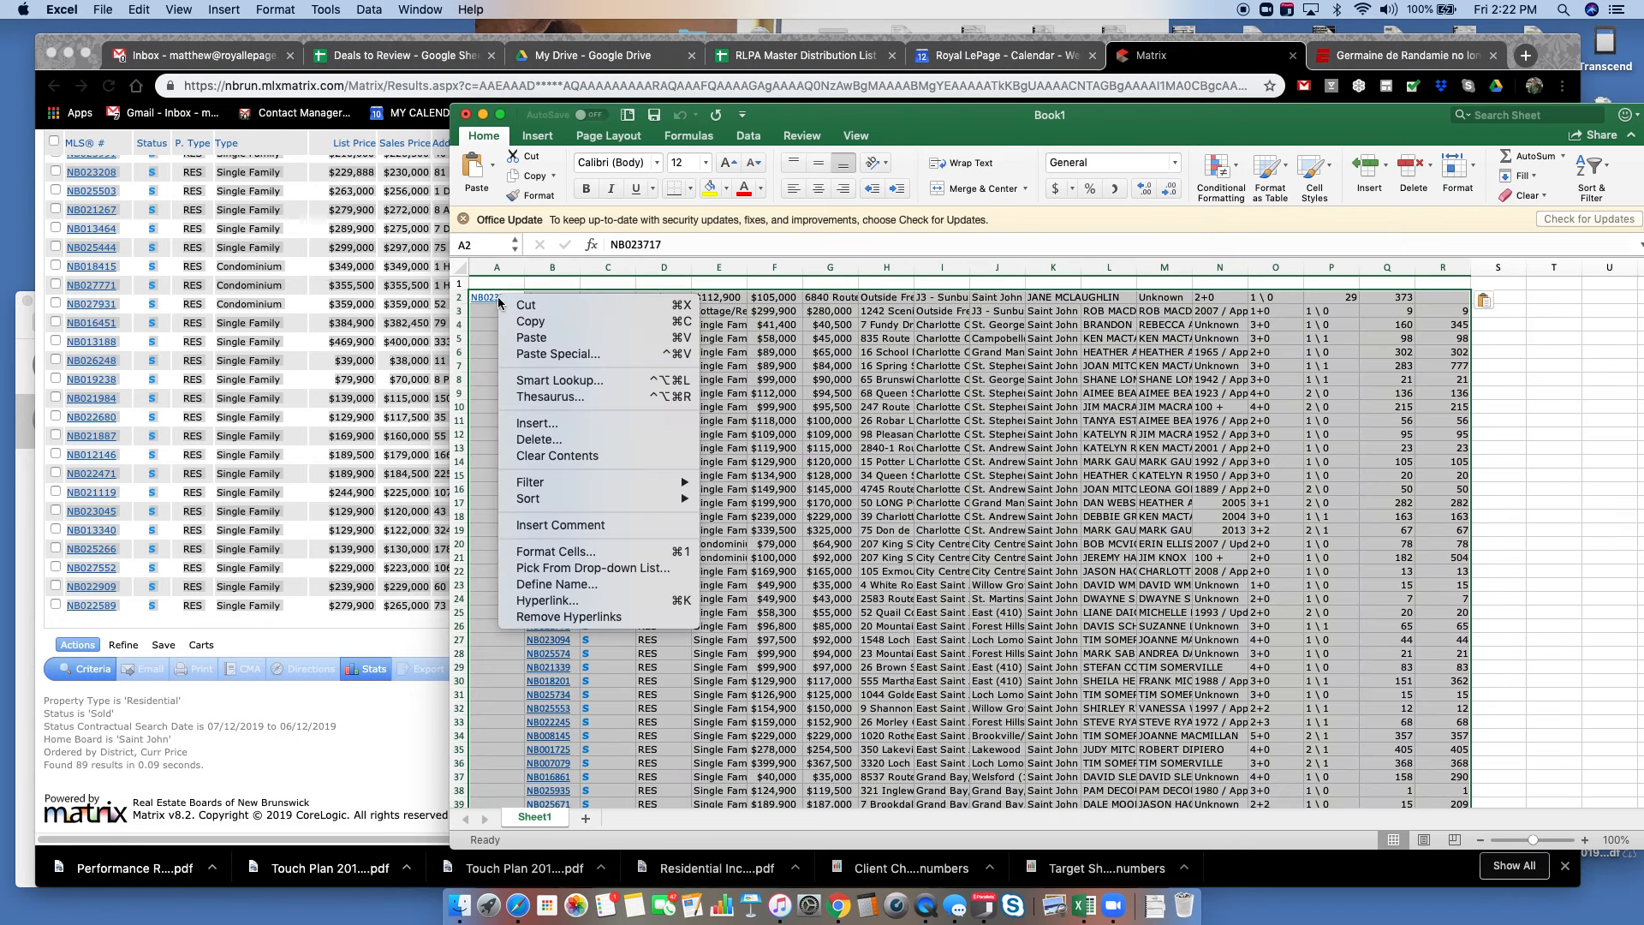
click(526, 341)
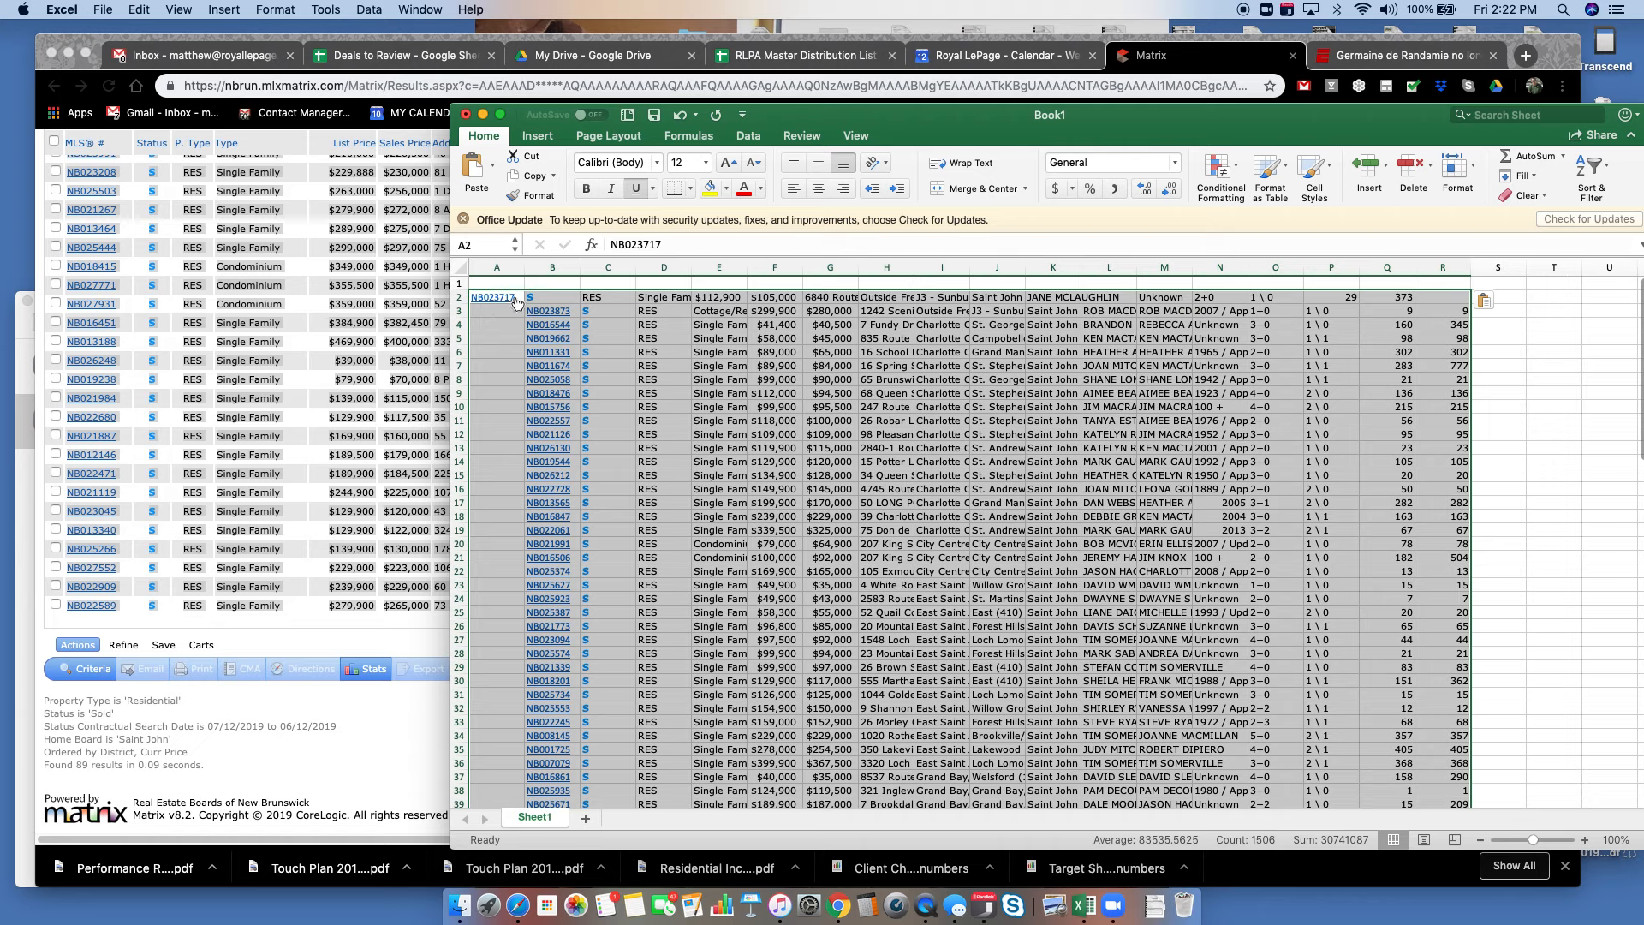
click(525, 297)
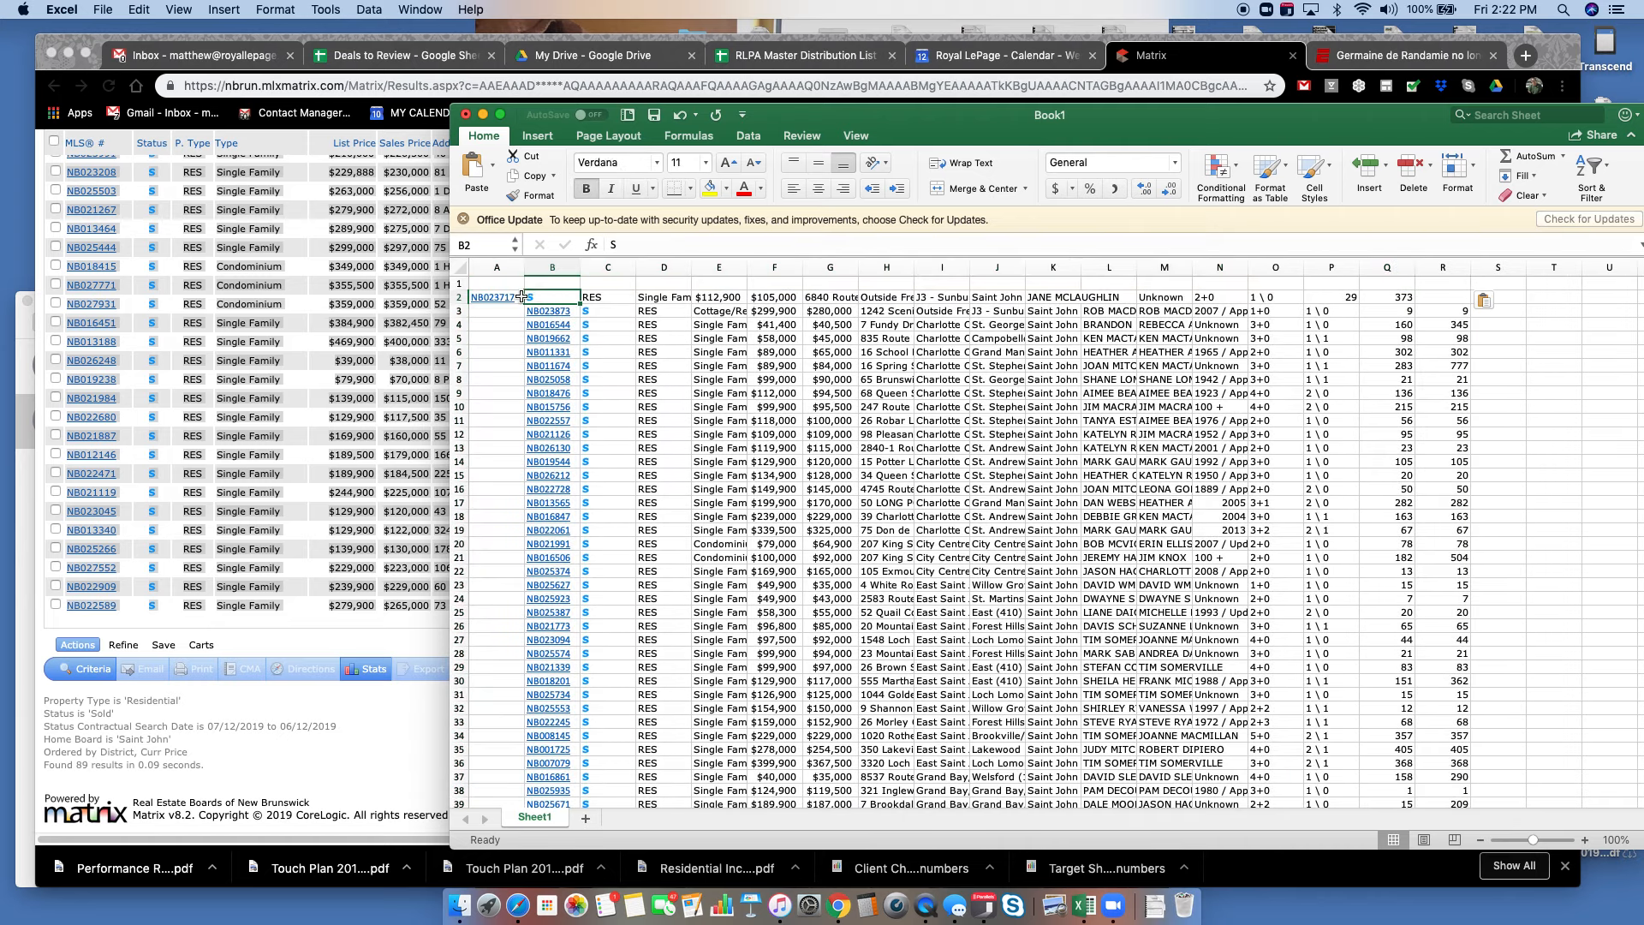
drag(522, 297, 1452, 294)
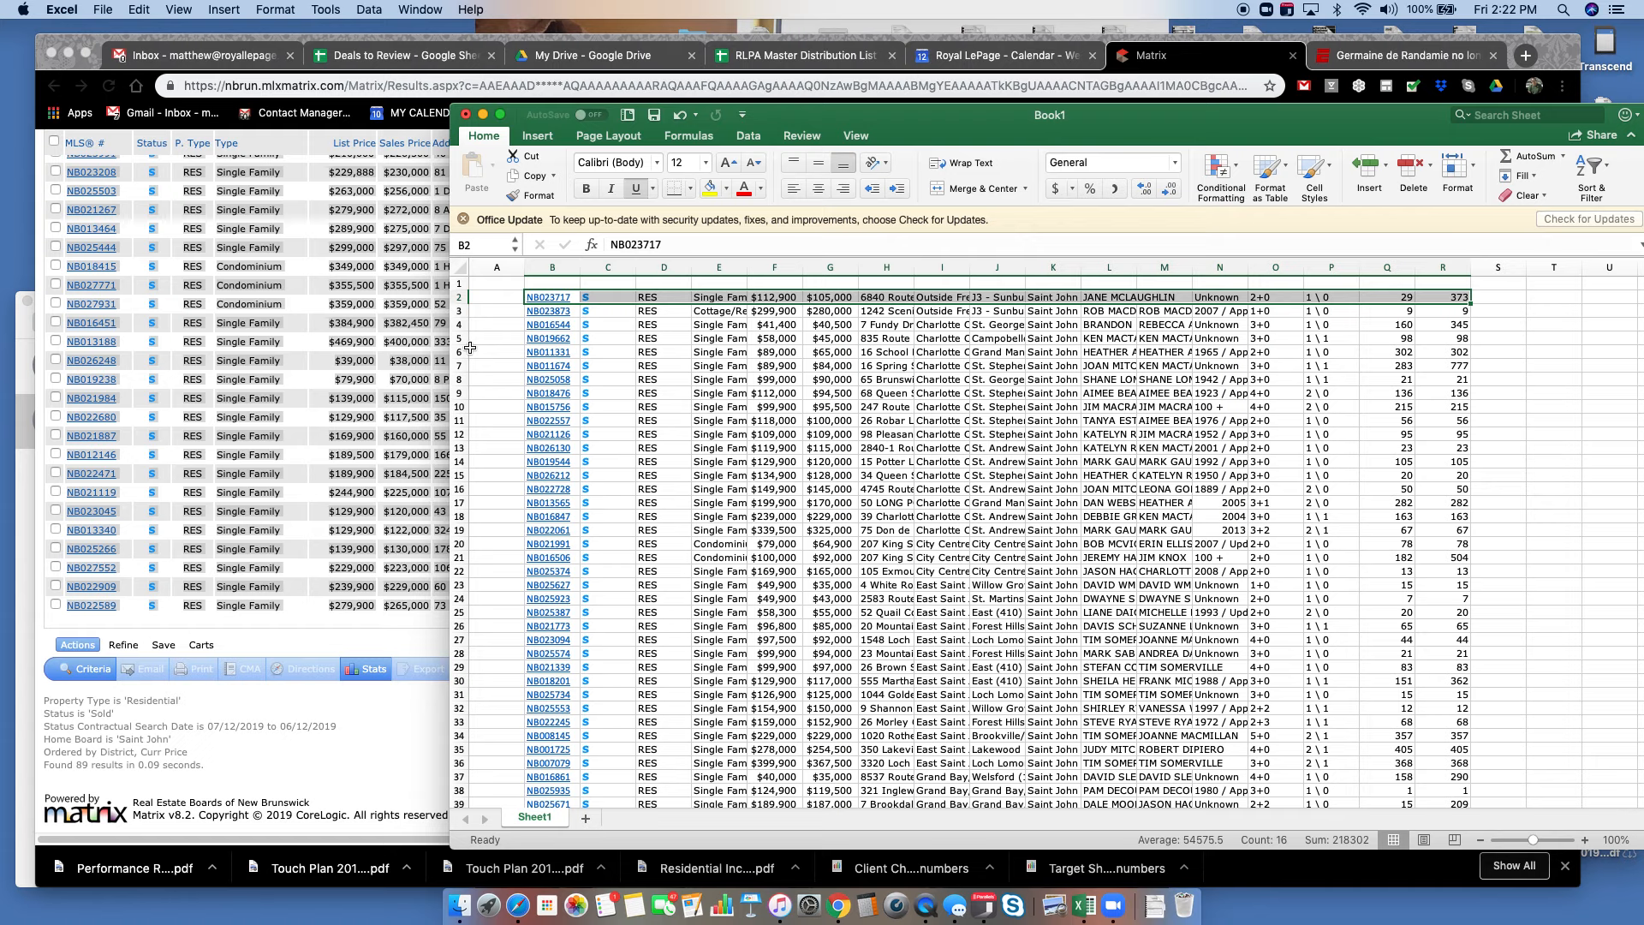
Switch back to Matrix in Chrome and copy the results table's column headings from MLS # through CDOM
scroll(150, 304, up, 10)
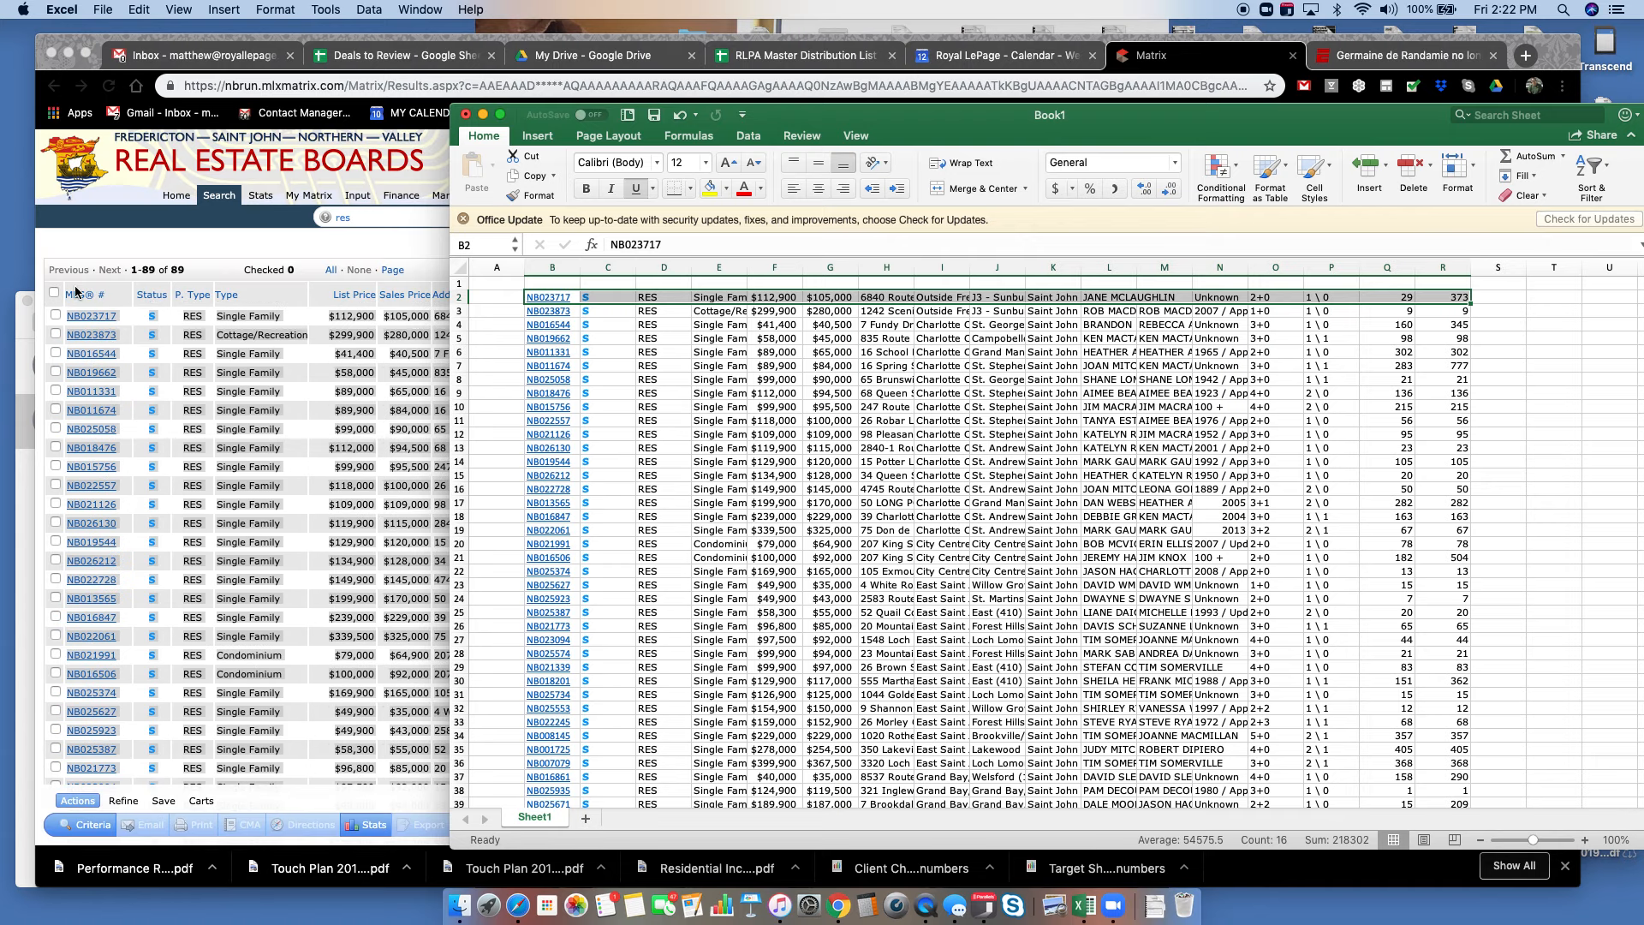
click(68, 288)
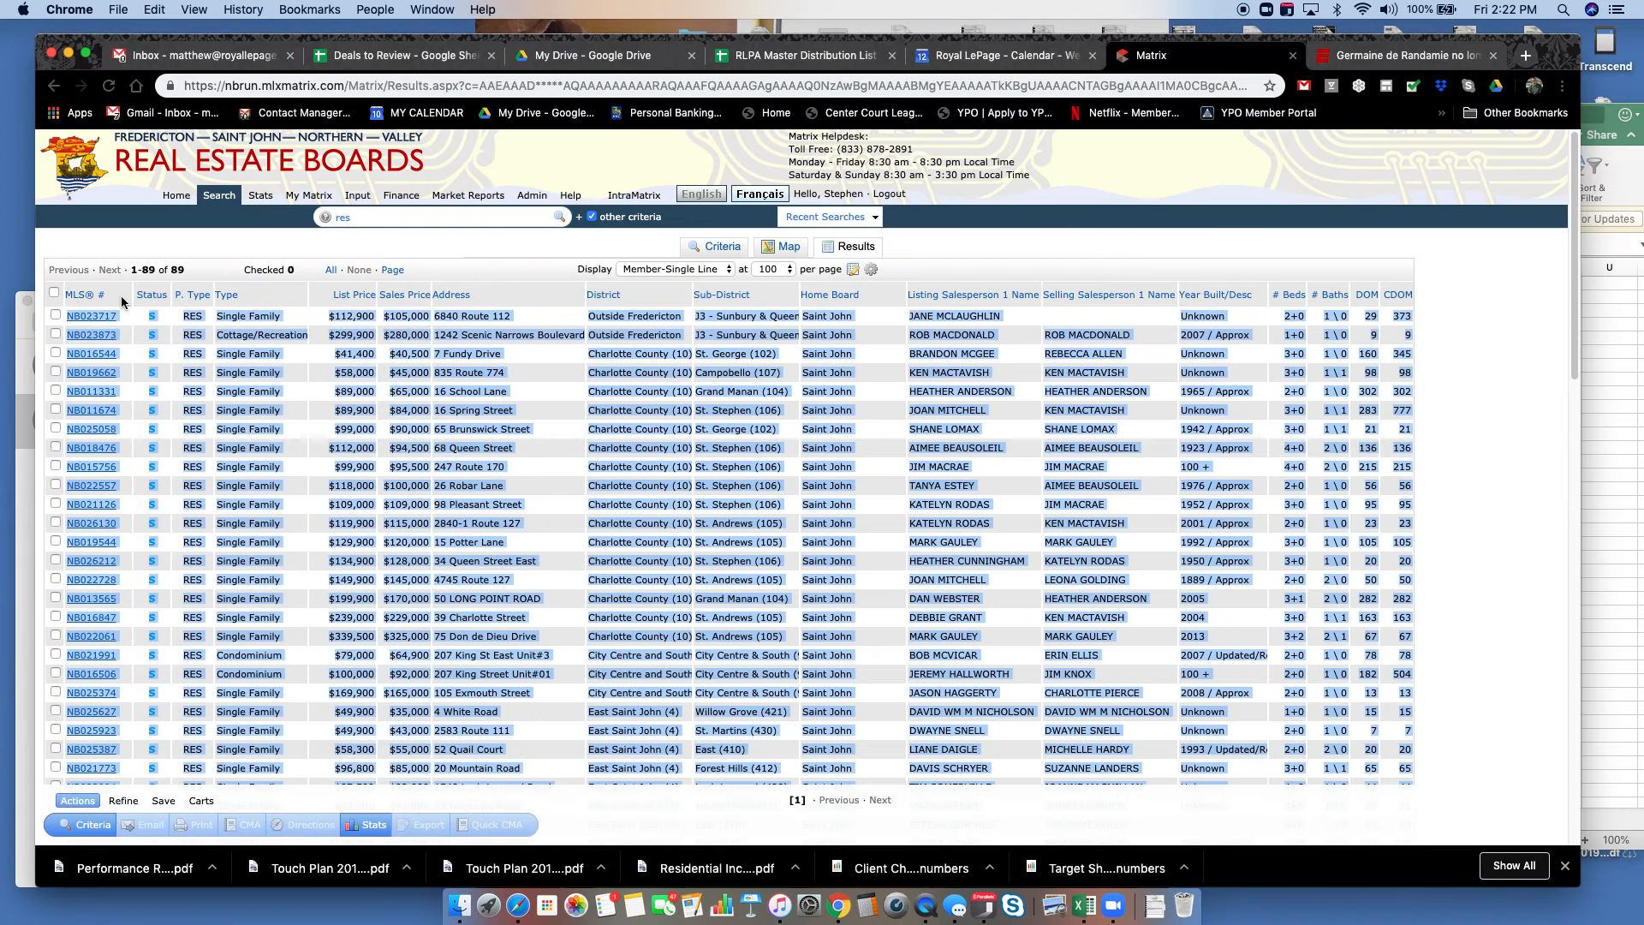
click(126, 288)
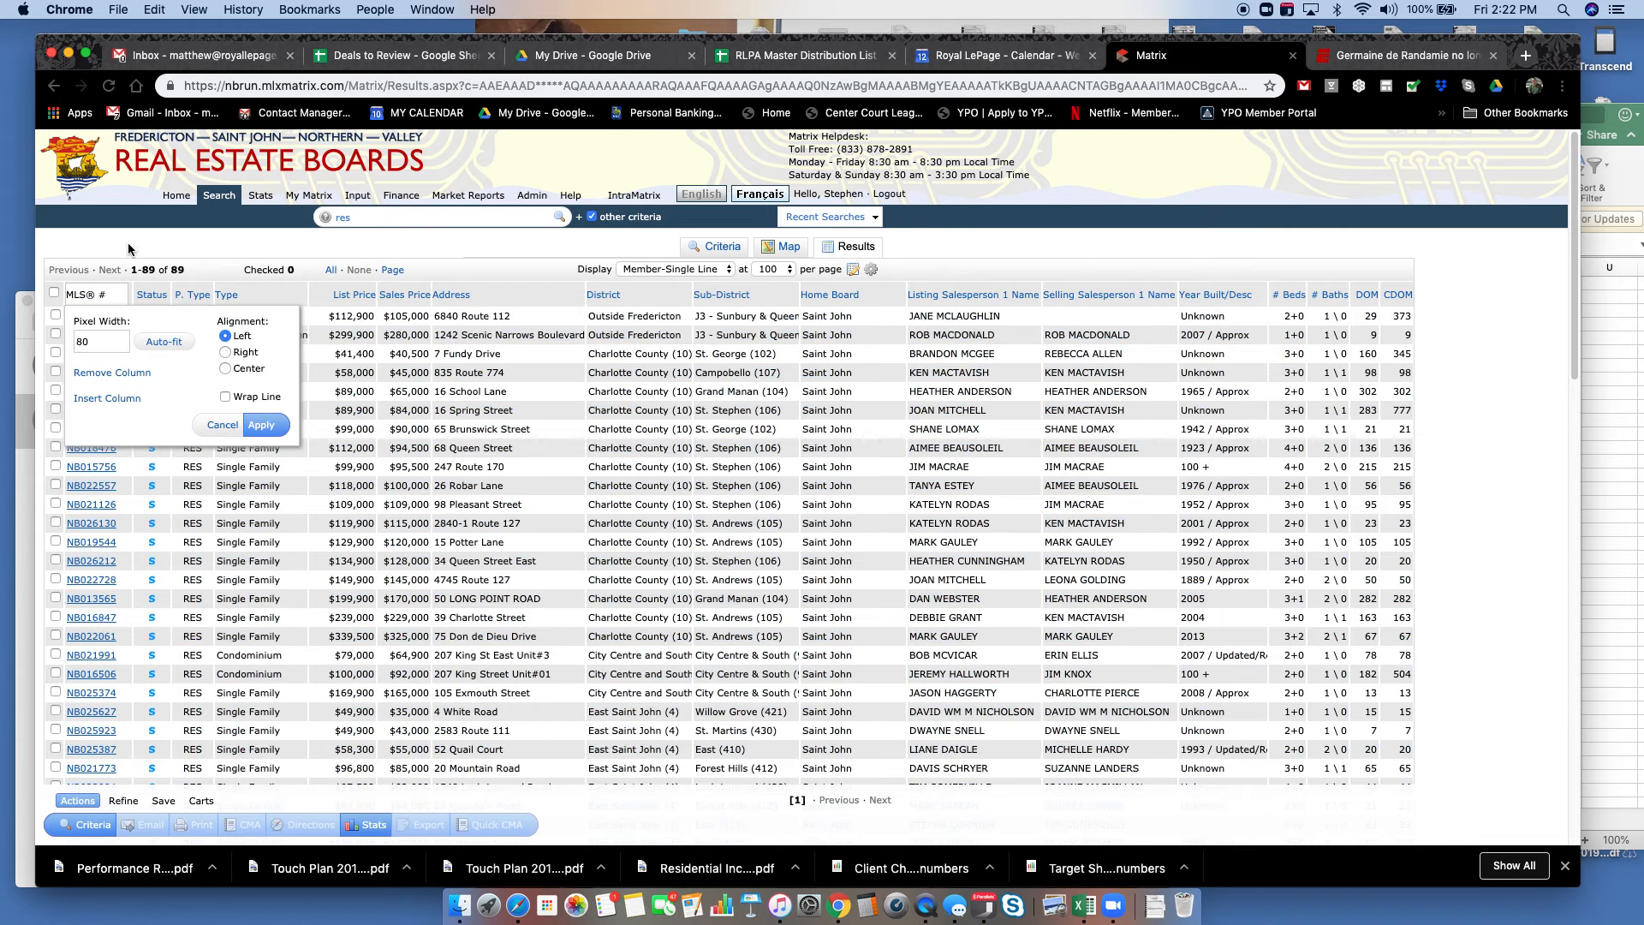
click(222, 425)
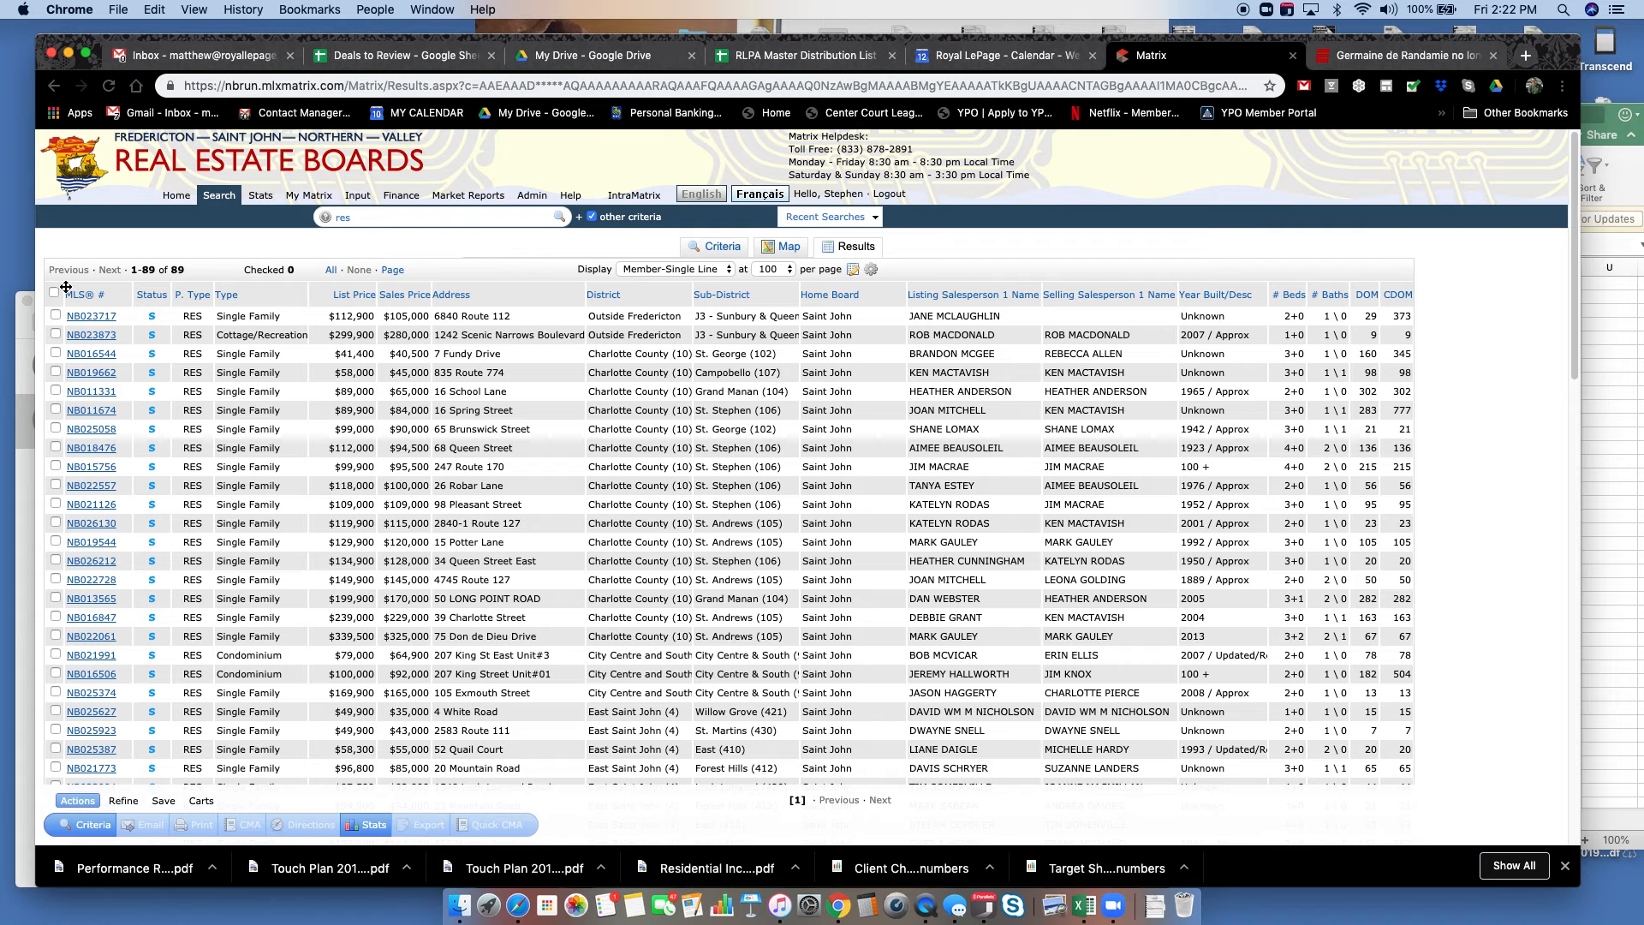
drag(63, 280, 436, 302)
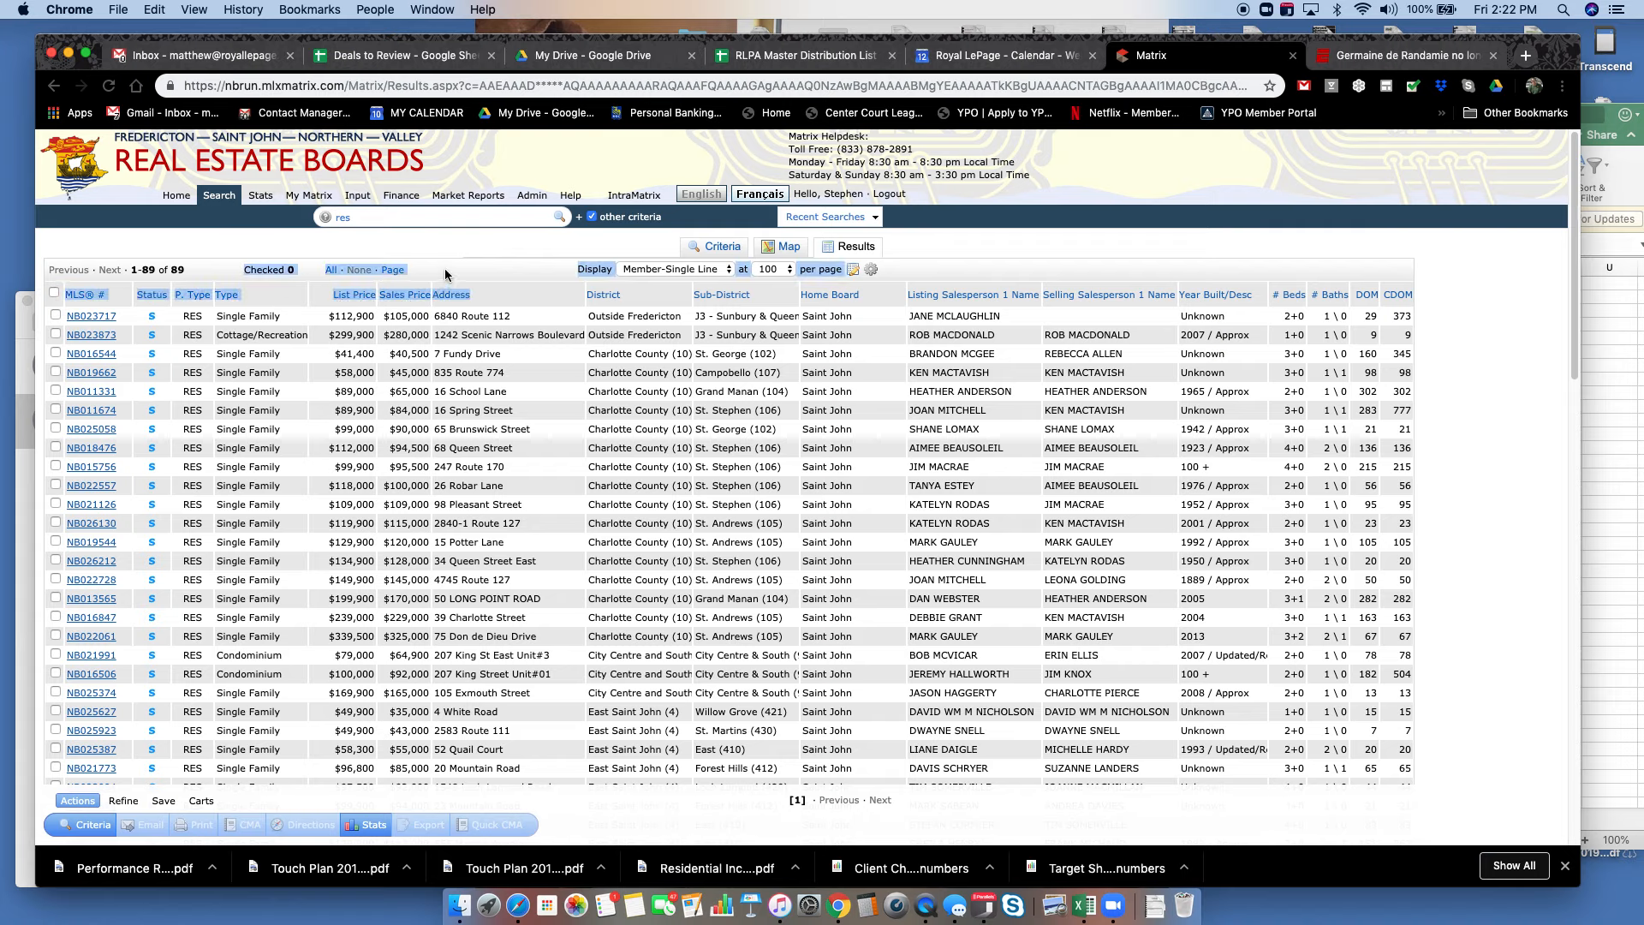
click(445, 275)
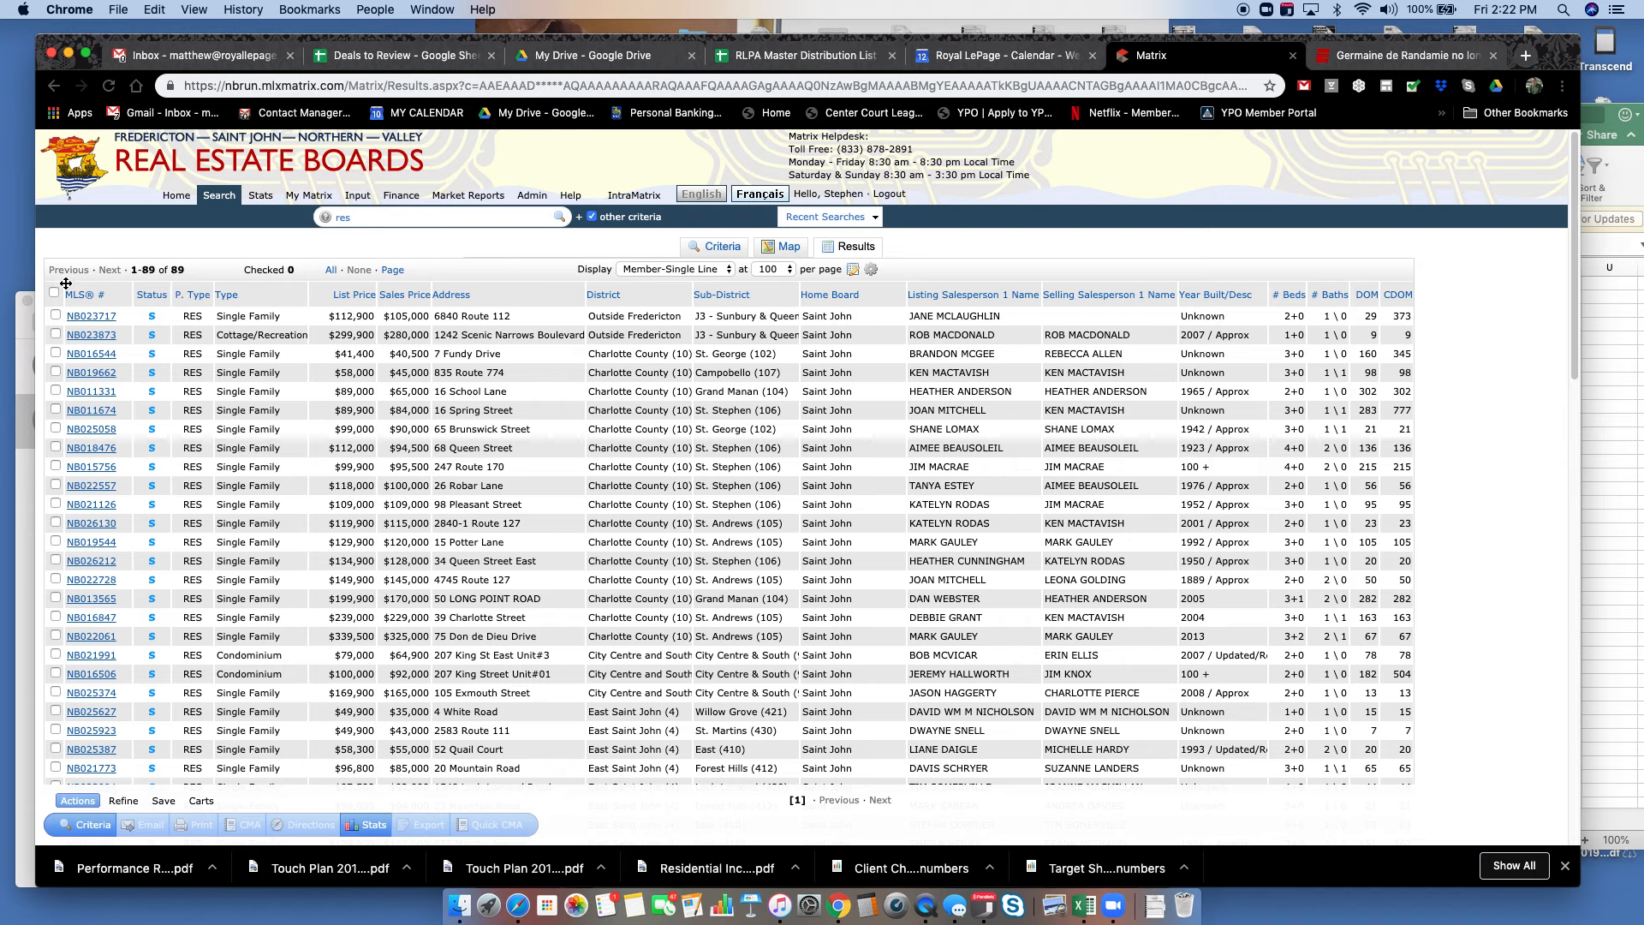
drag(66, 282, 1412, 295)
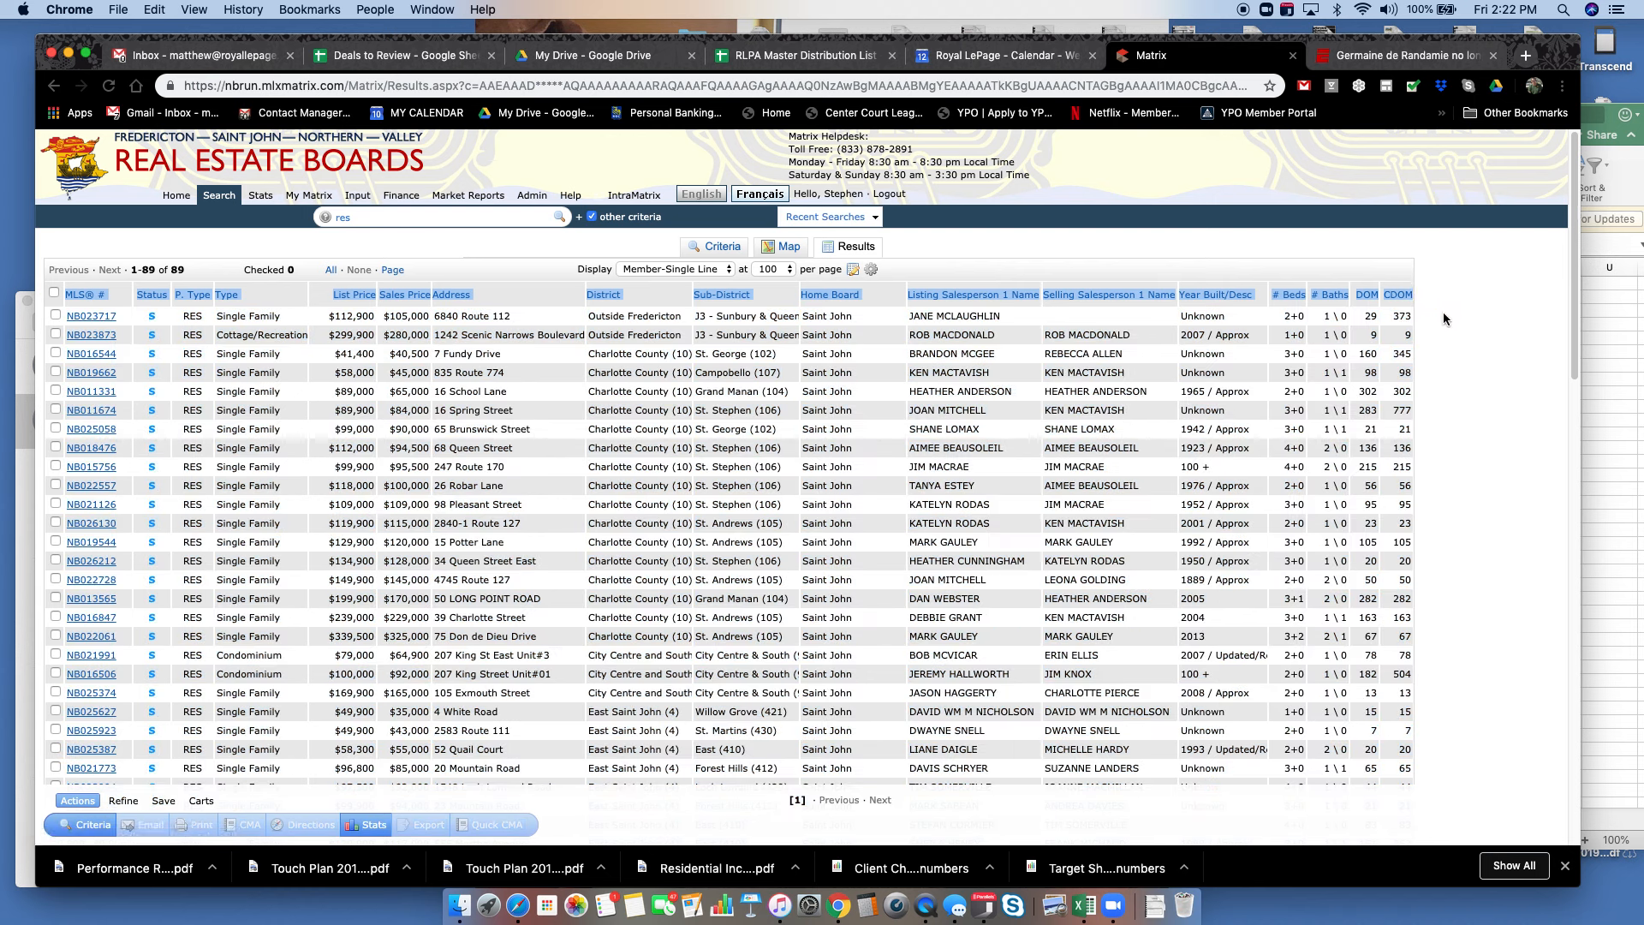
right_click(1222, 293)
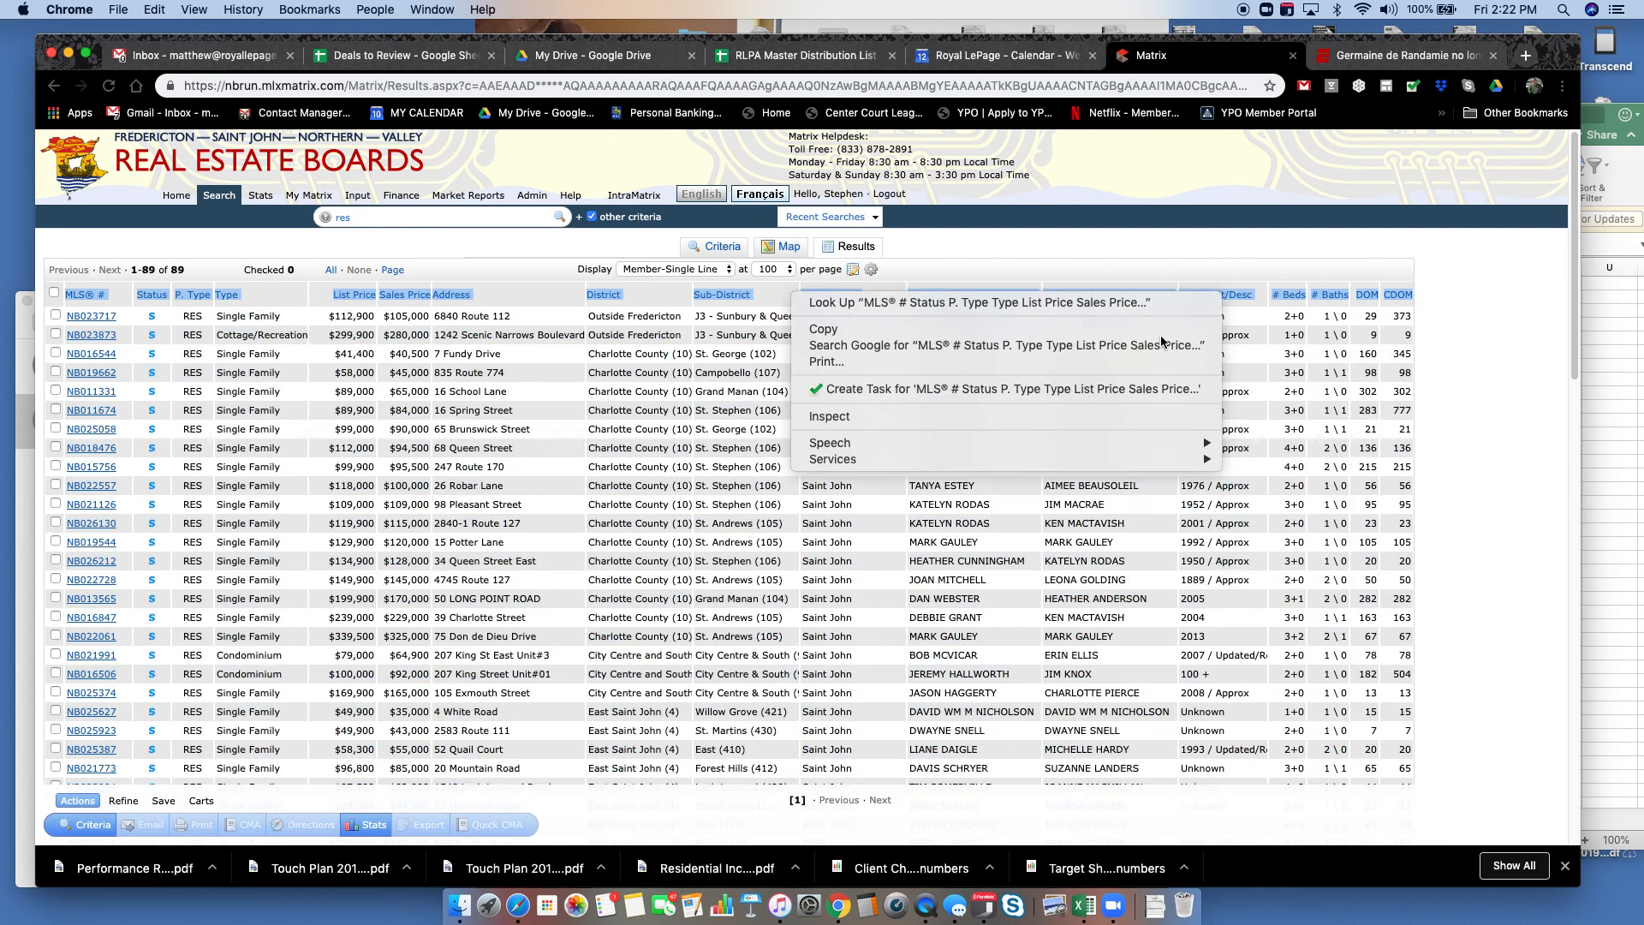
Switch to Excel, paste the column headings at B1, and shift them one column left so MLS # sits above the listing numbers
click(1581, 450)
click(556, 286)
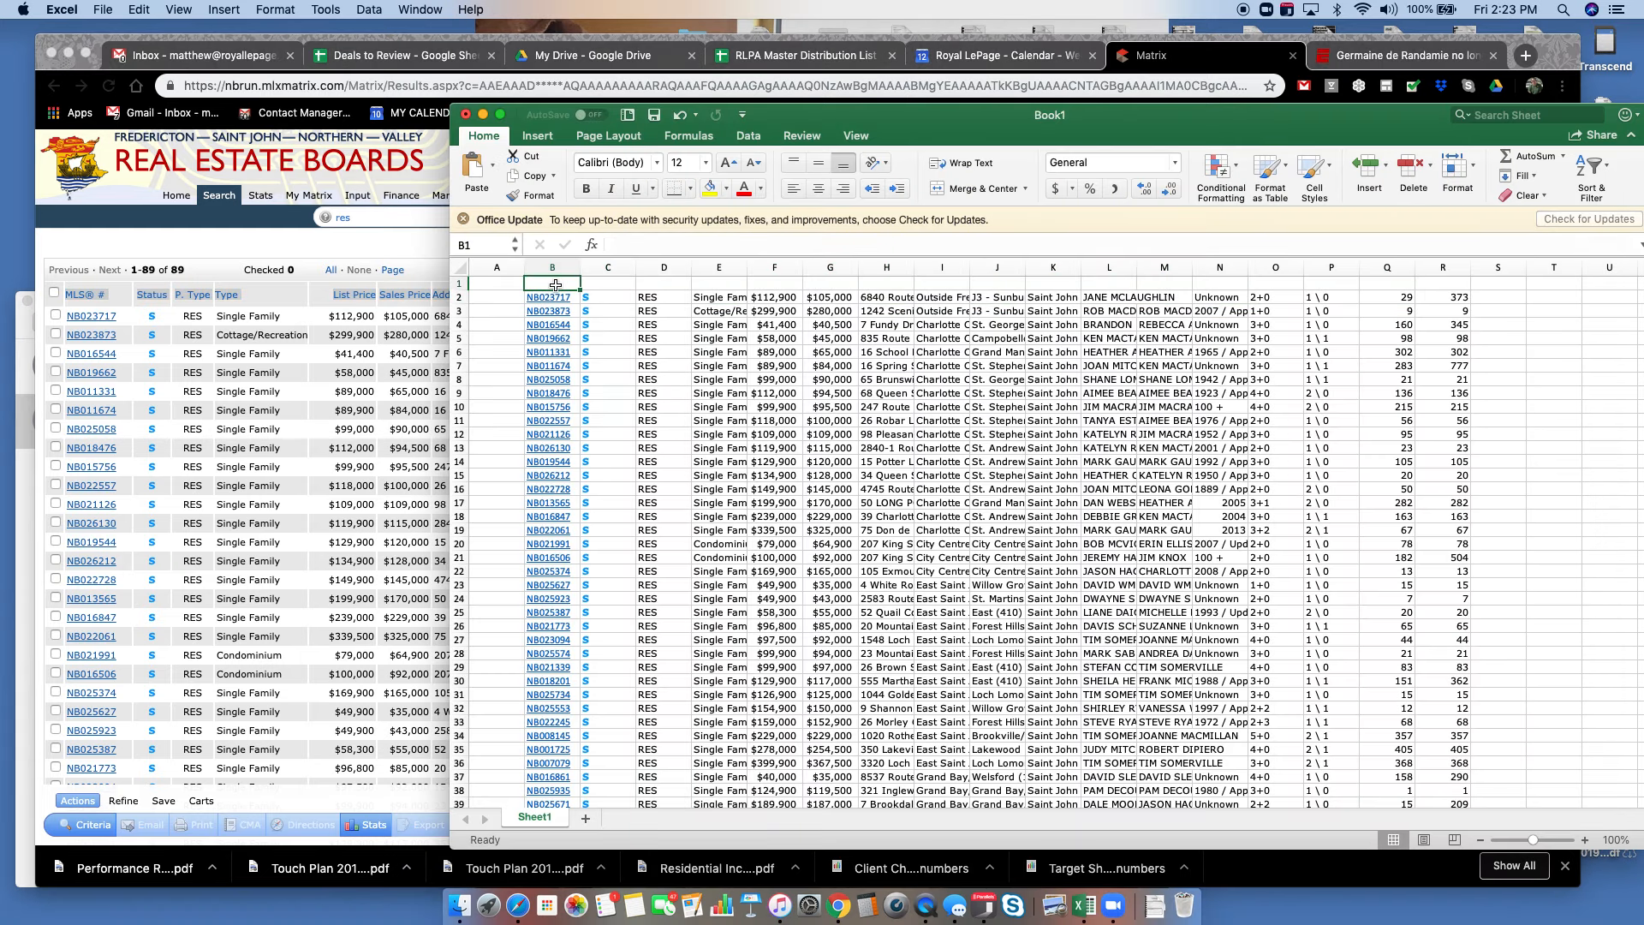
key(super+v)
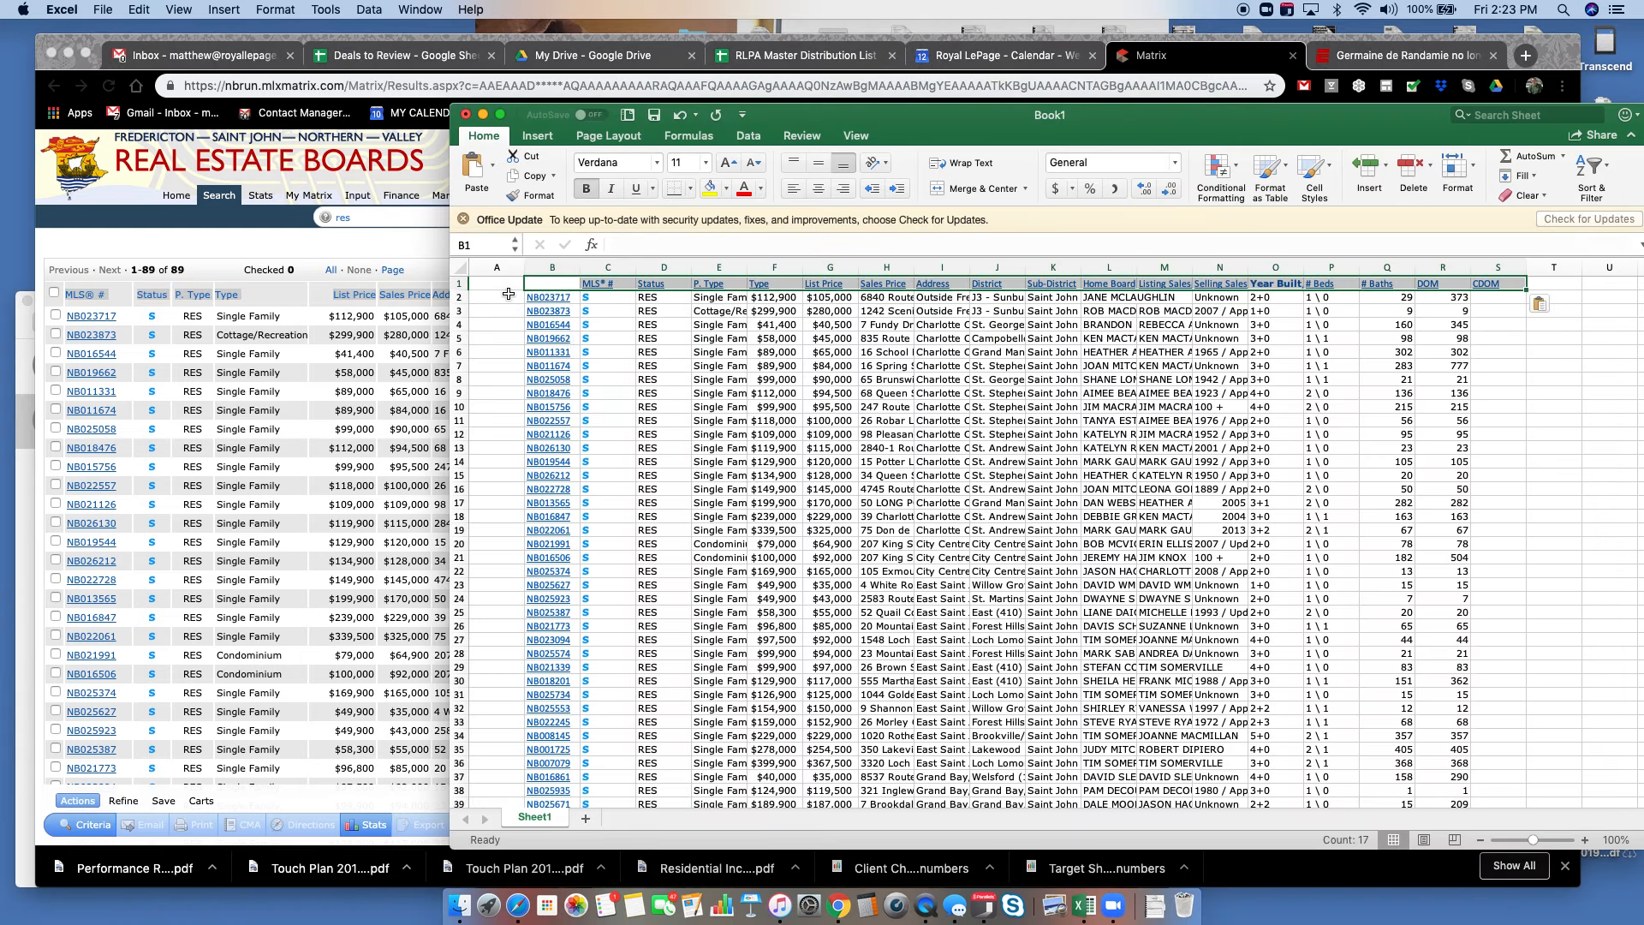
drag(525, 284, 512, 282)
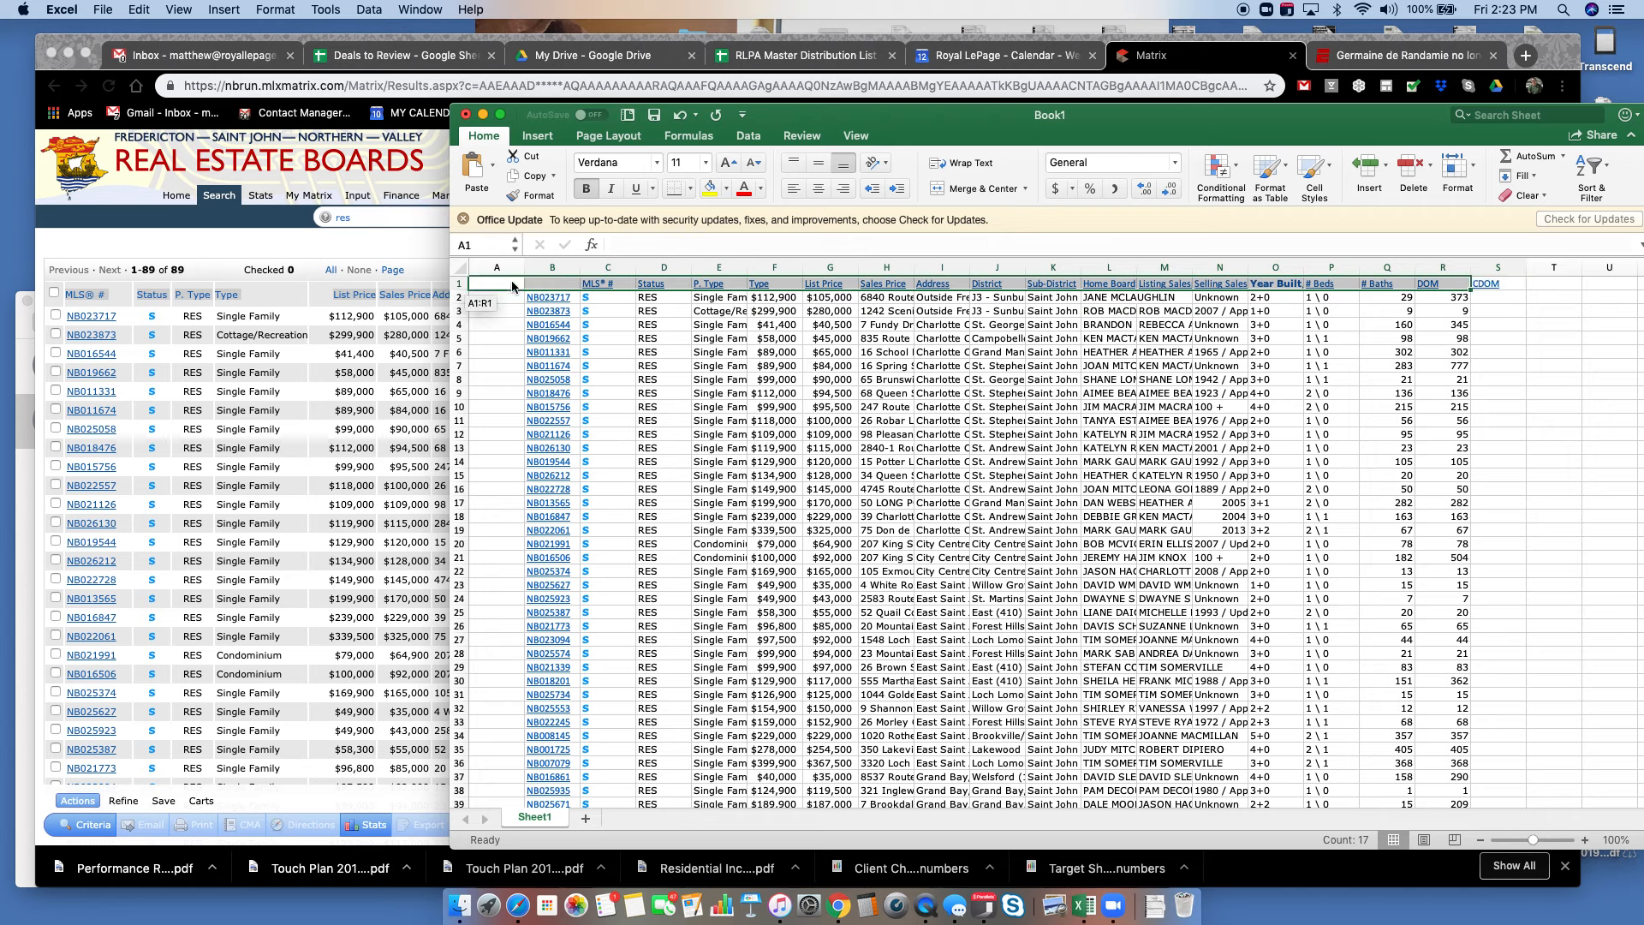
click(497, 319)
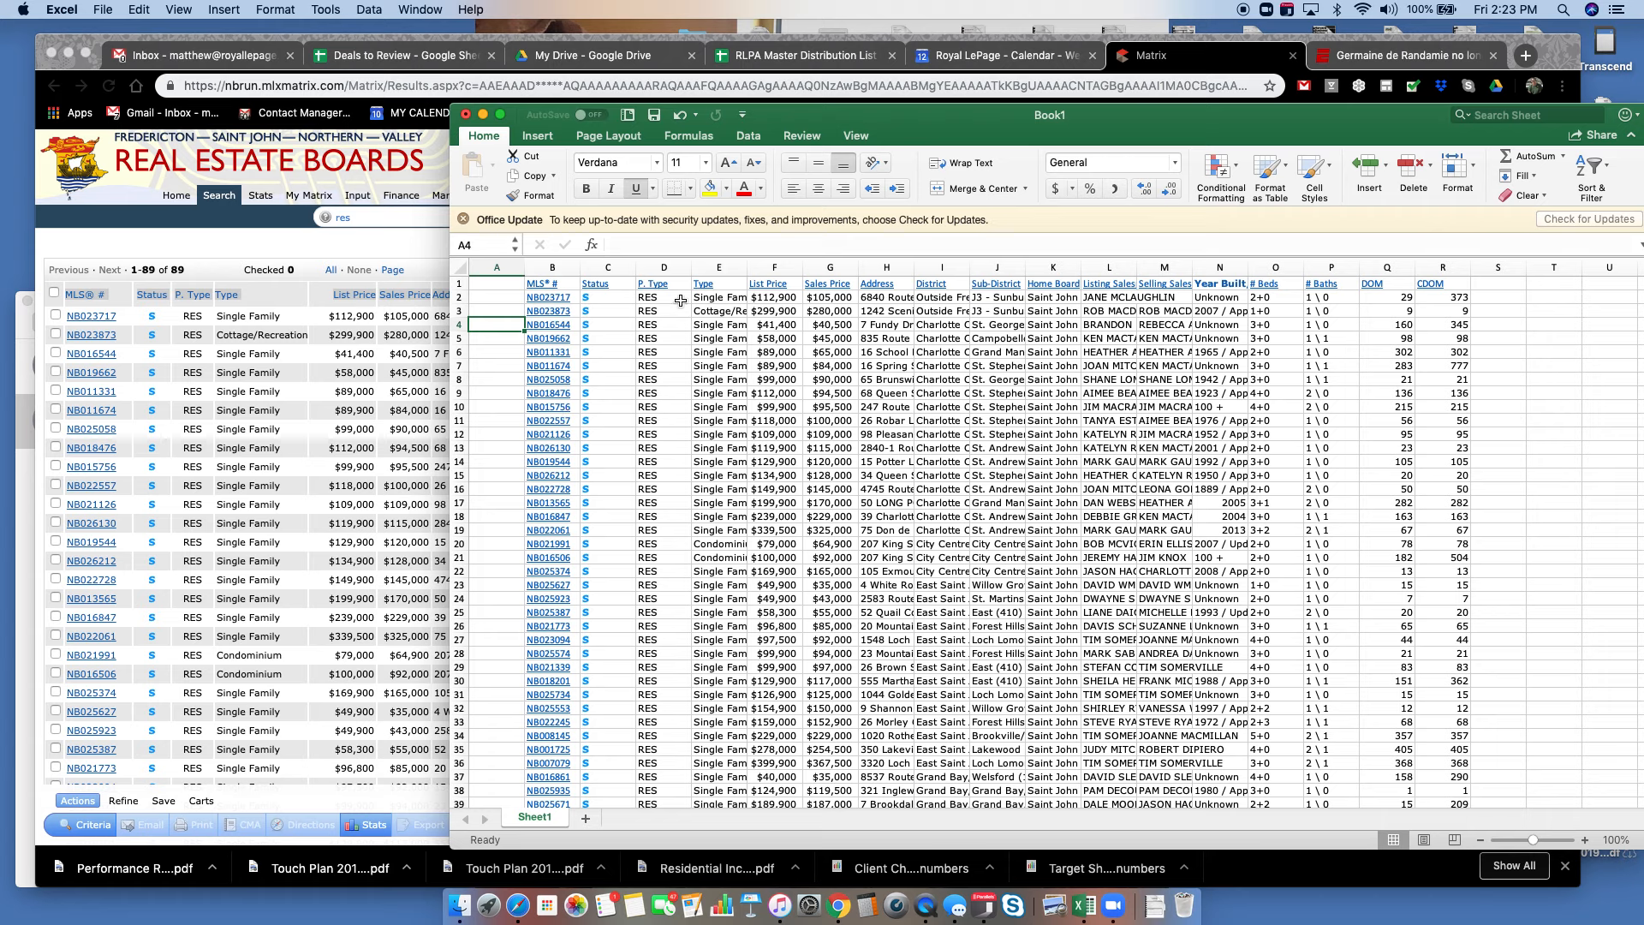
Delete the empty column A from the worksheet and minimize the Chrome window
right_click(498, 268)
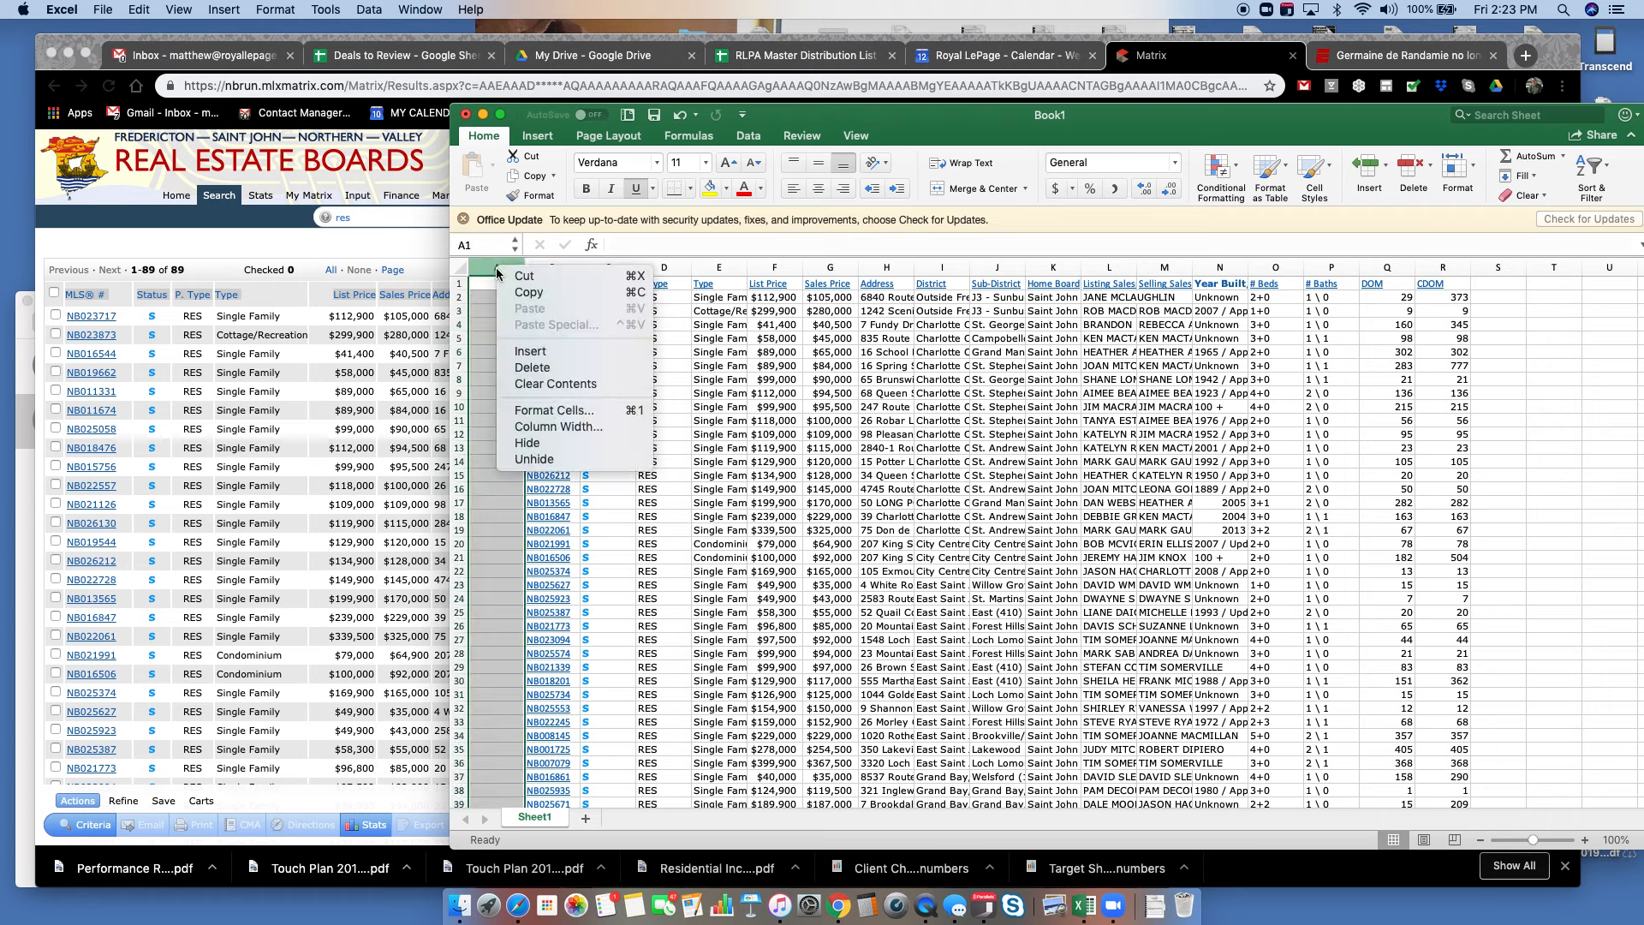
click(514, 372)
click(708, 506)
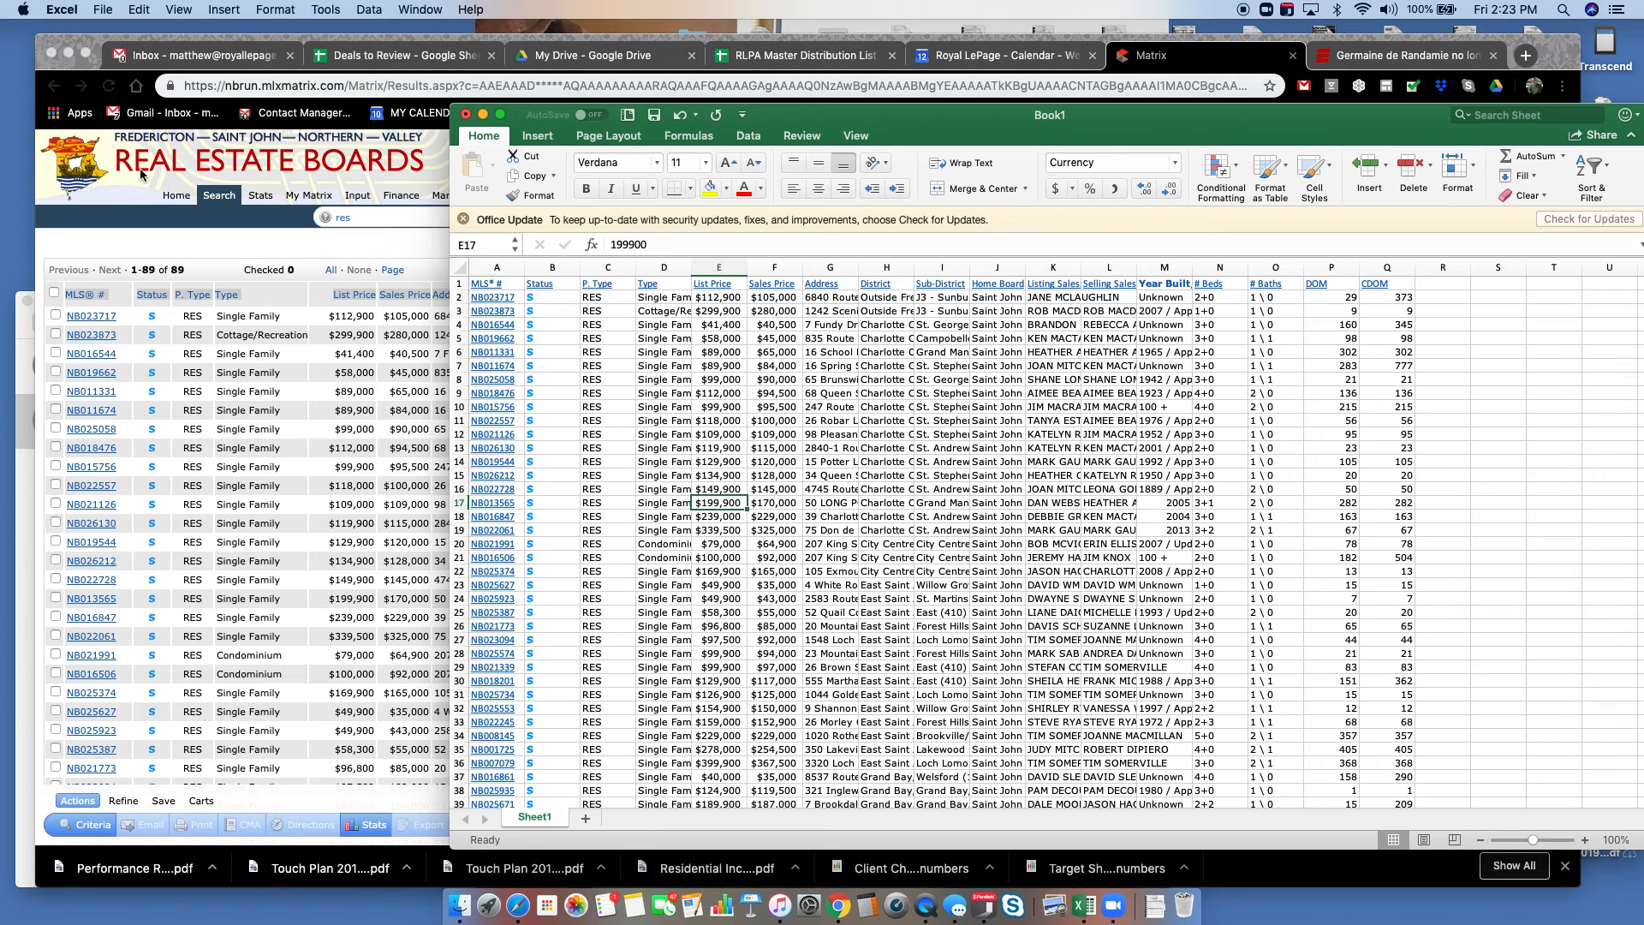
click(69, 52)
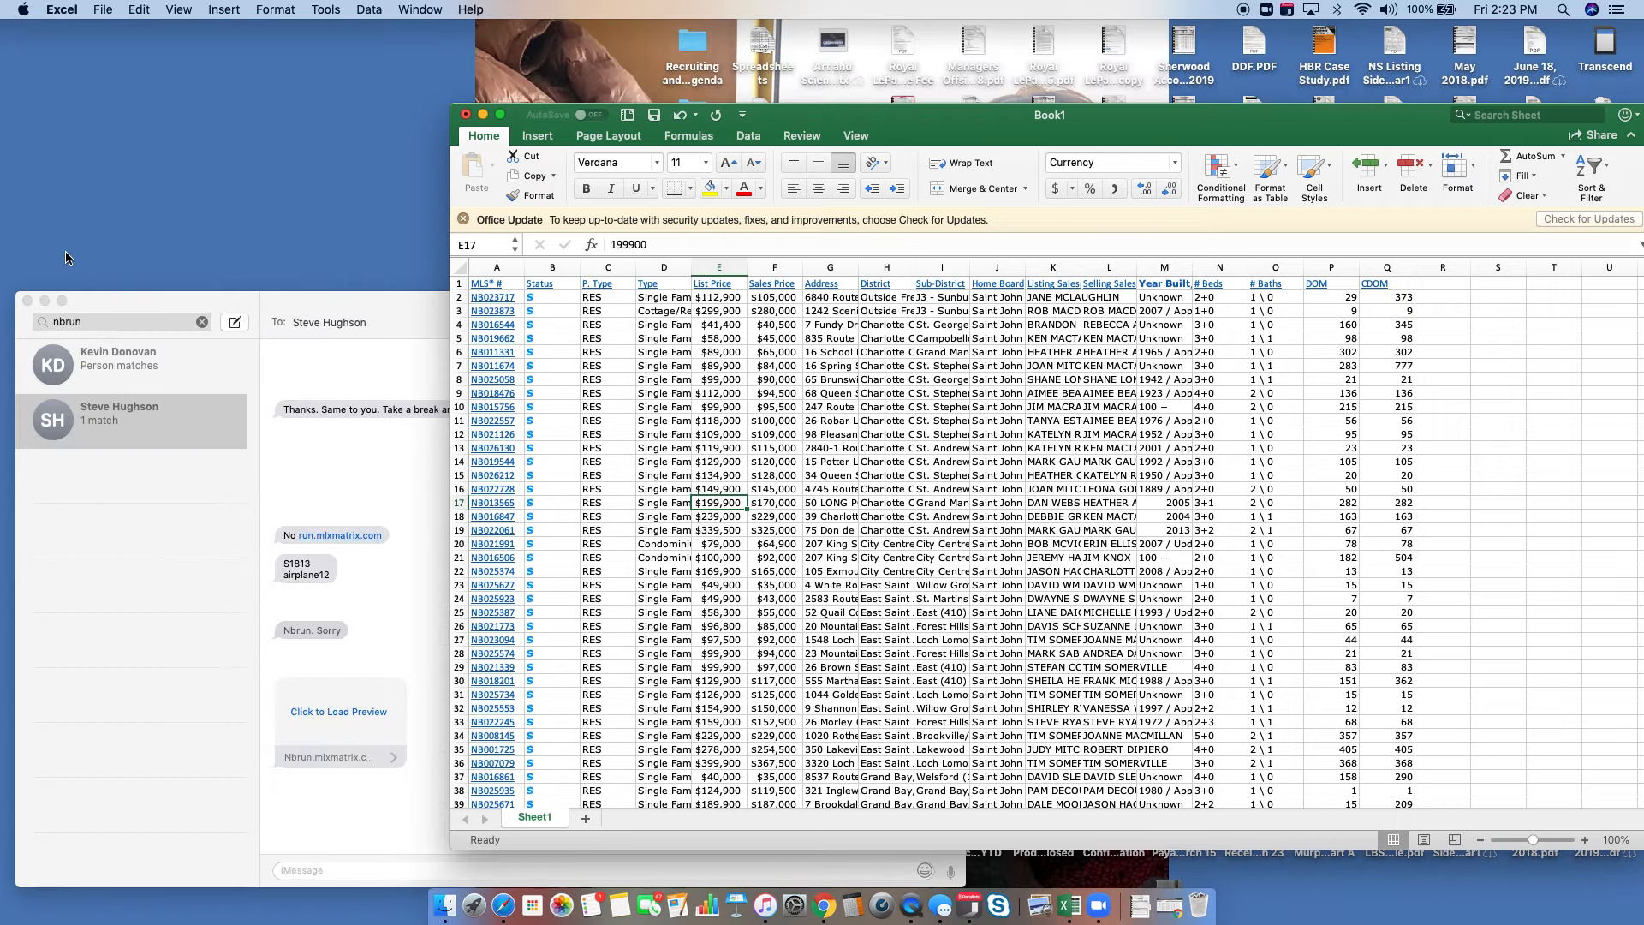
Minimize the Messages window and move and enlarge the Excel workbook window so it fills most of the desktop
click(43, 301)
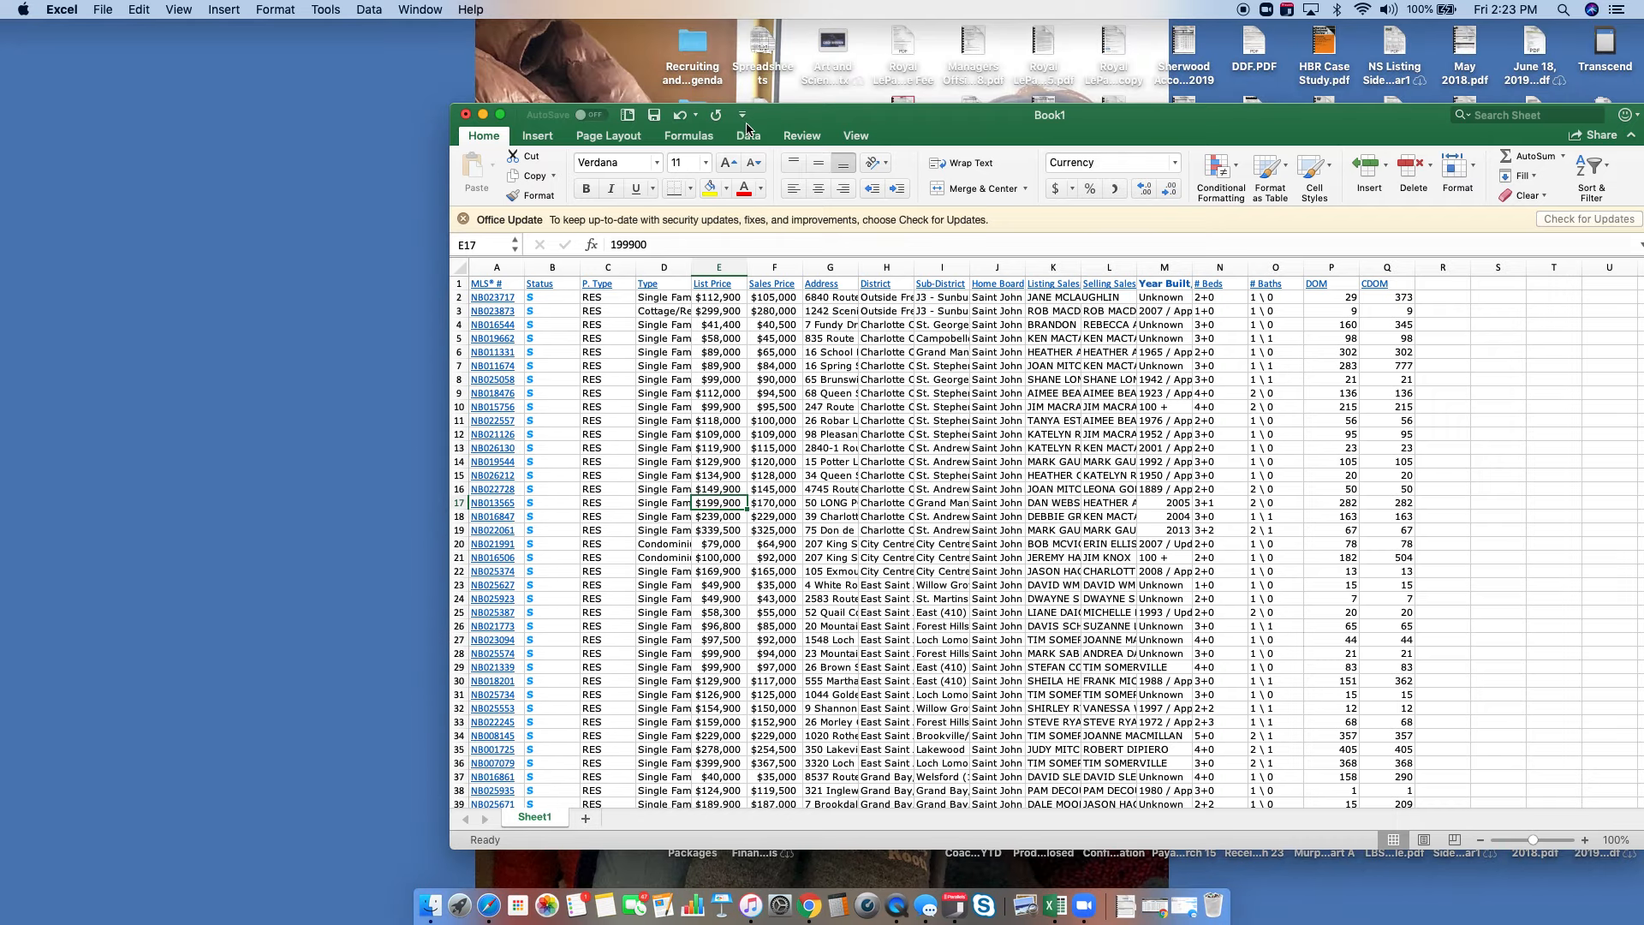
drag(802, 120, 417, 36)
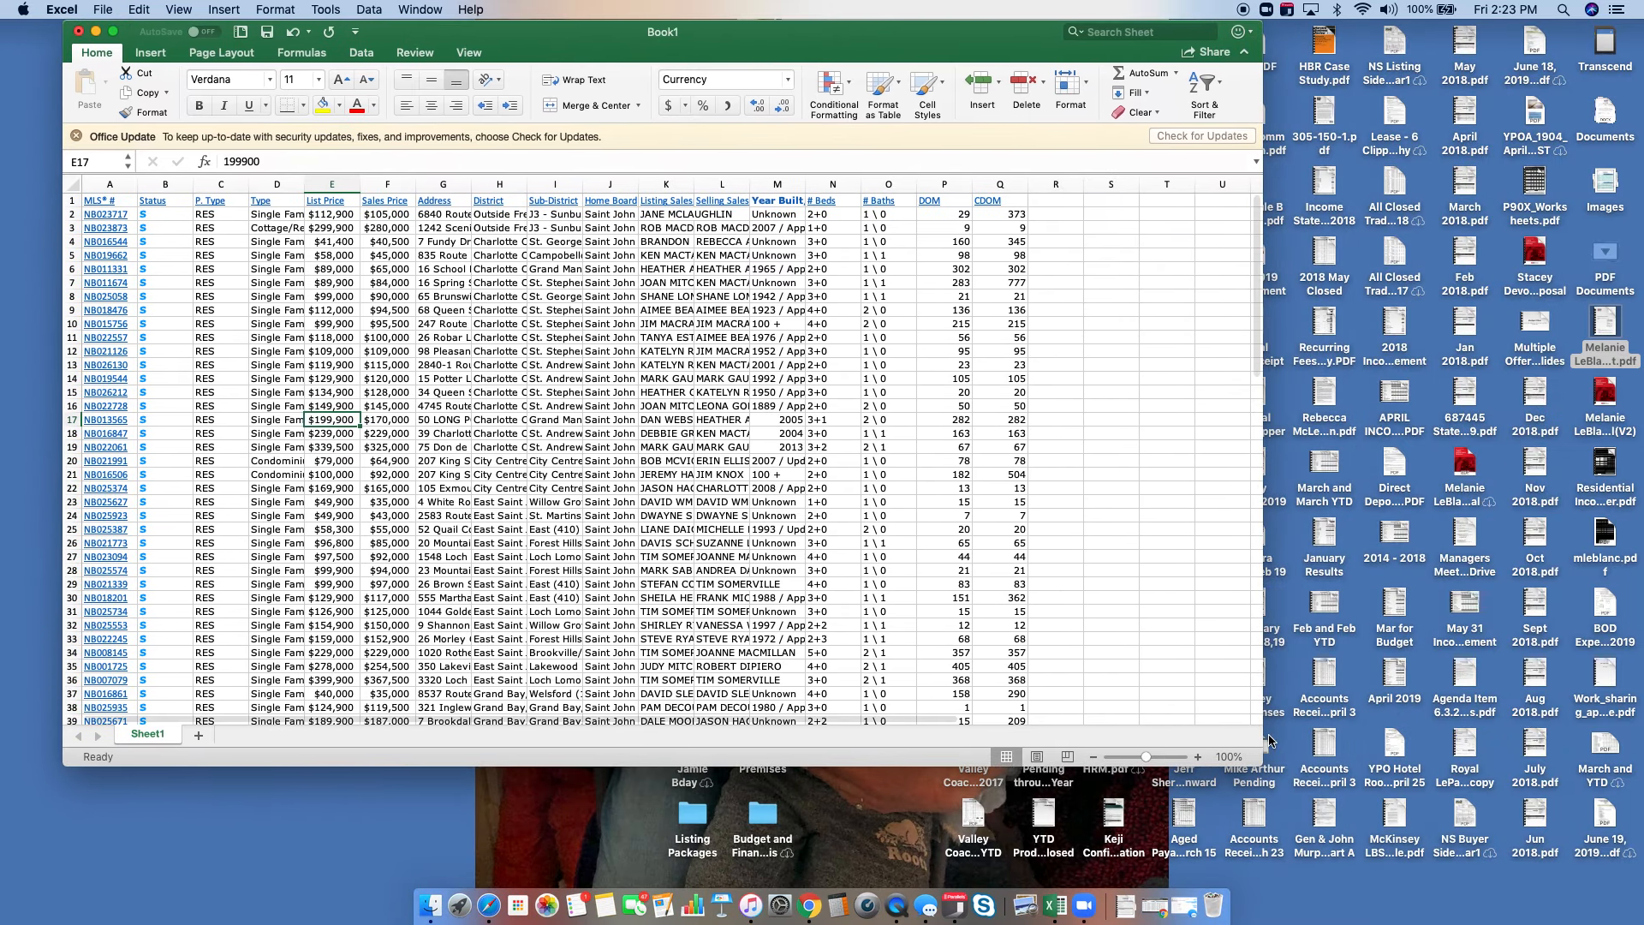
drag(1262, 764, 1640, 920)
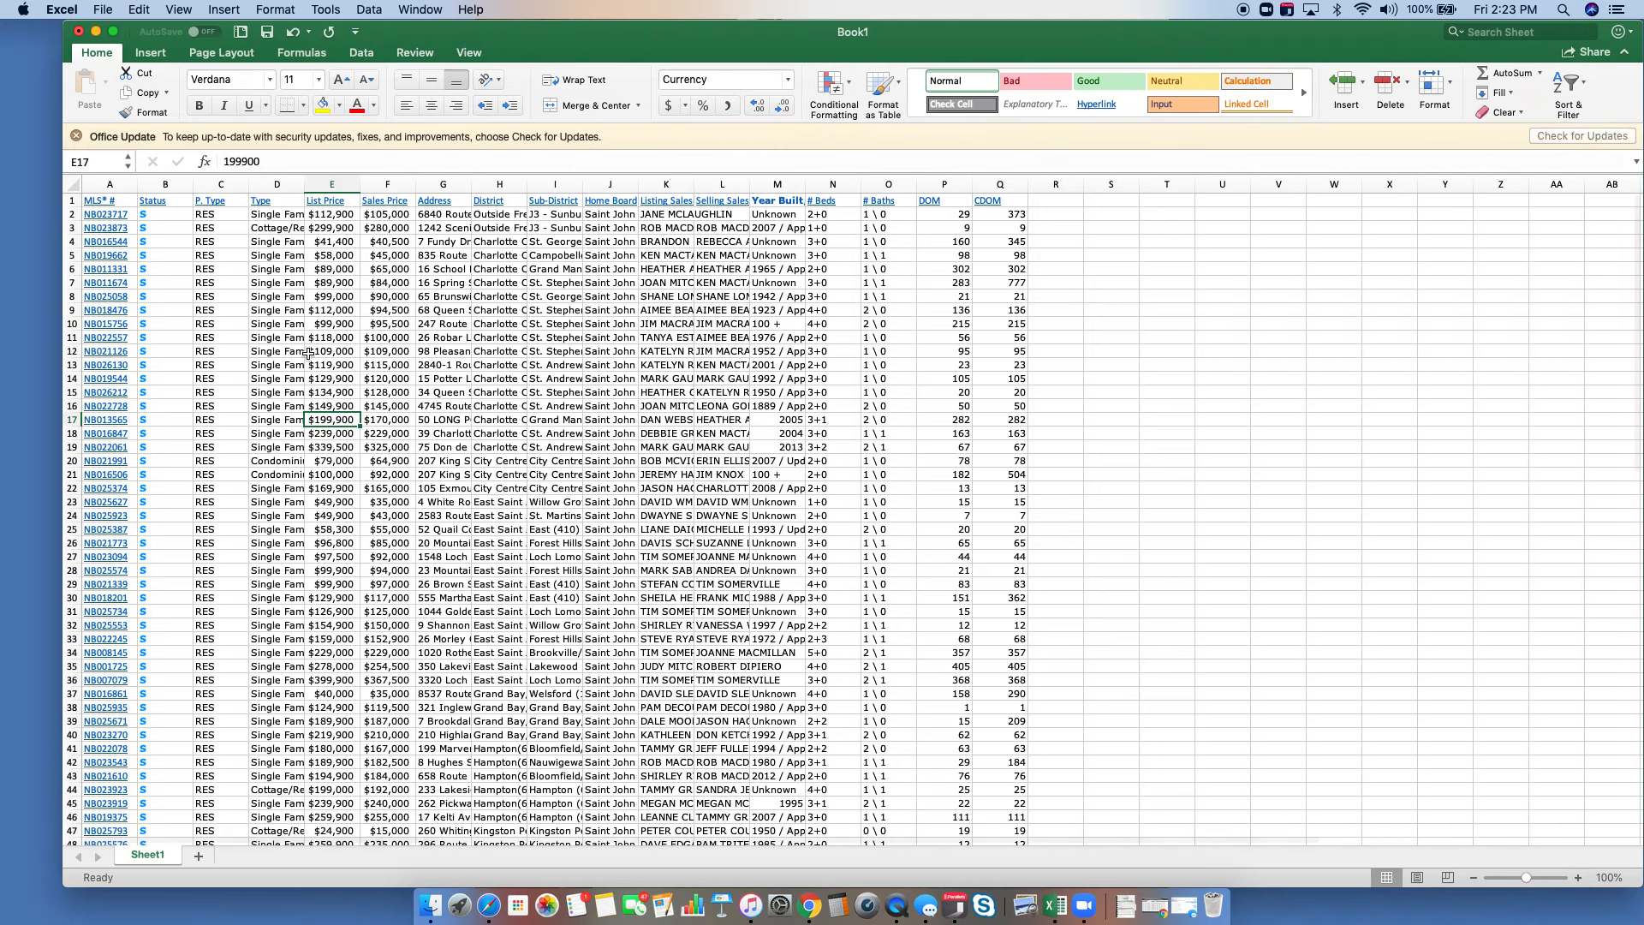
Convert the listings range A1:Q90 into a table with headers
scroll(513, 589, down, 9)
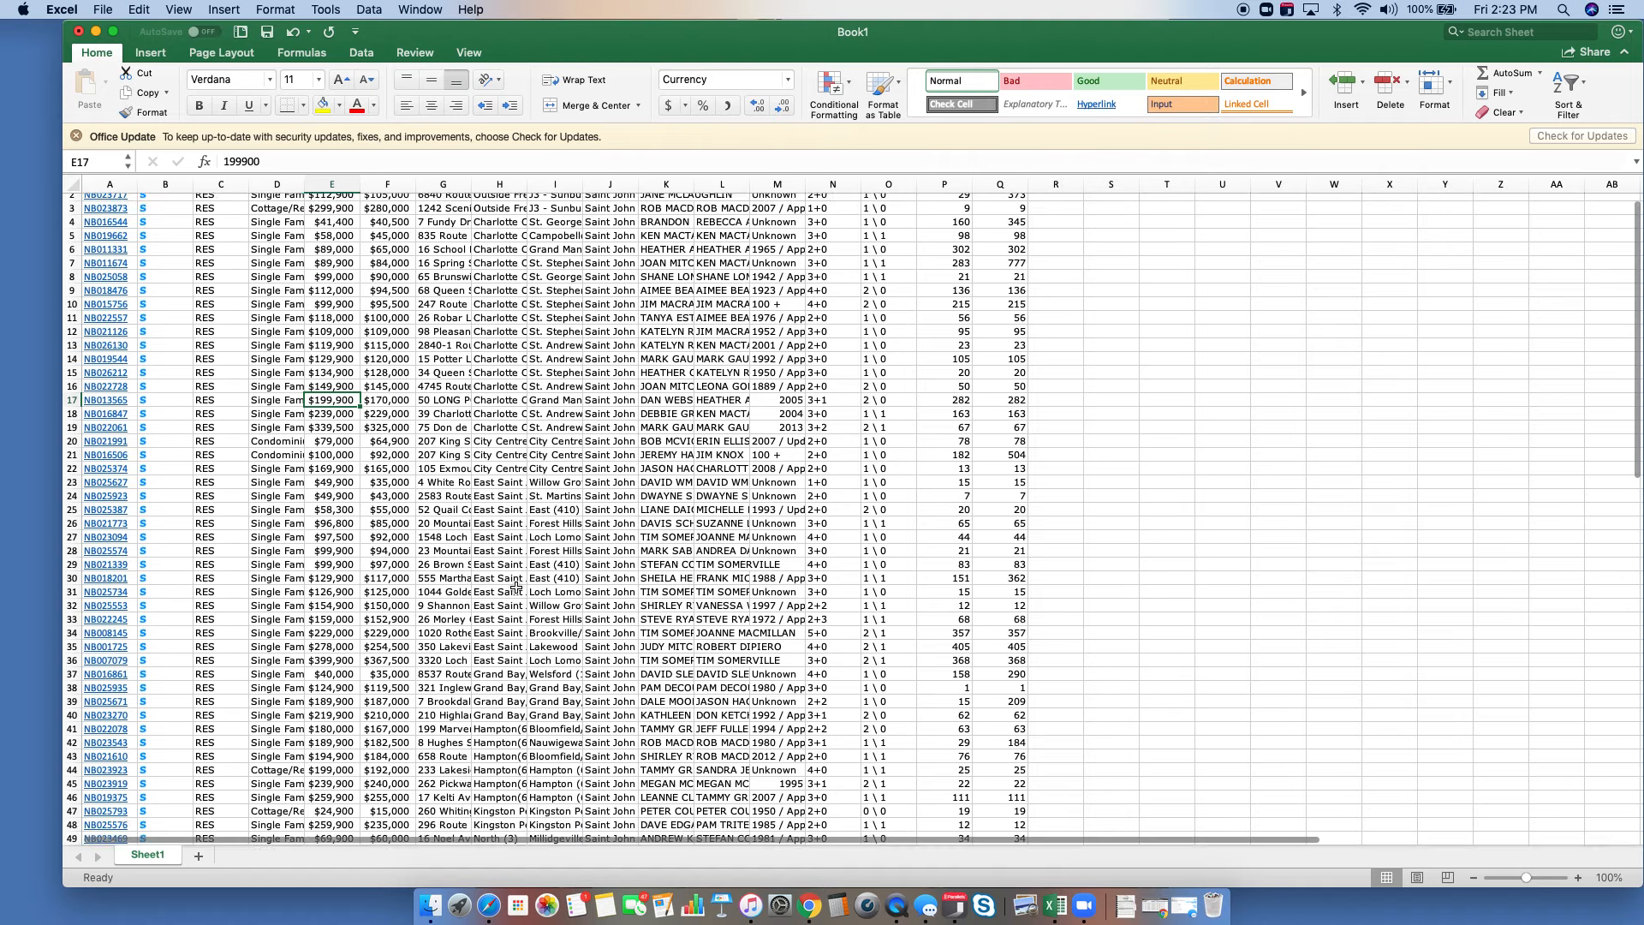
scroll(512, 590, down, 15)
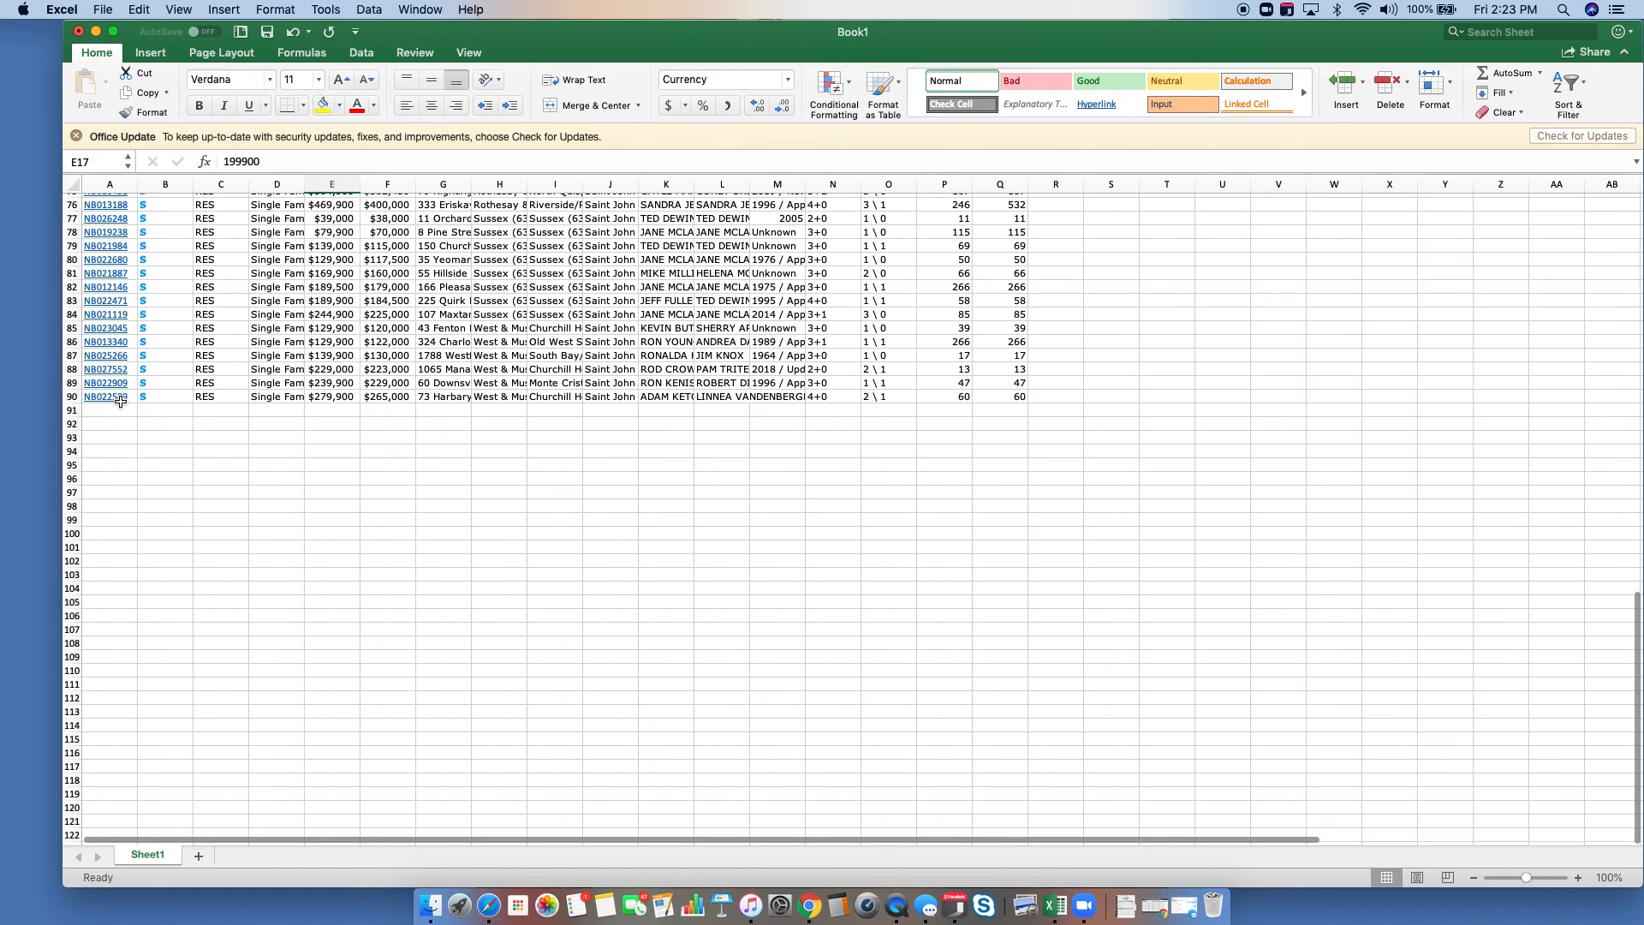
scroll(188, 433, up, 20)
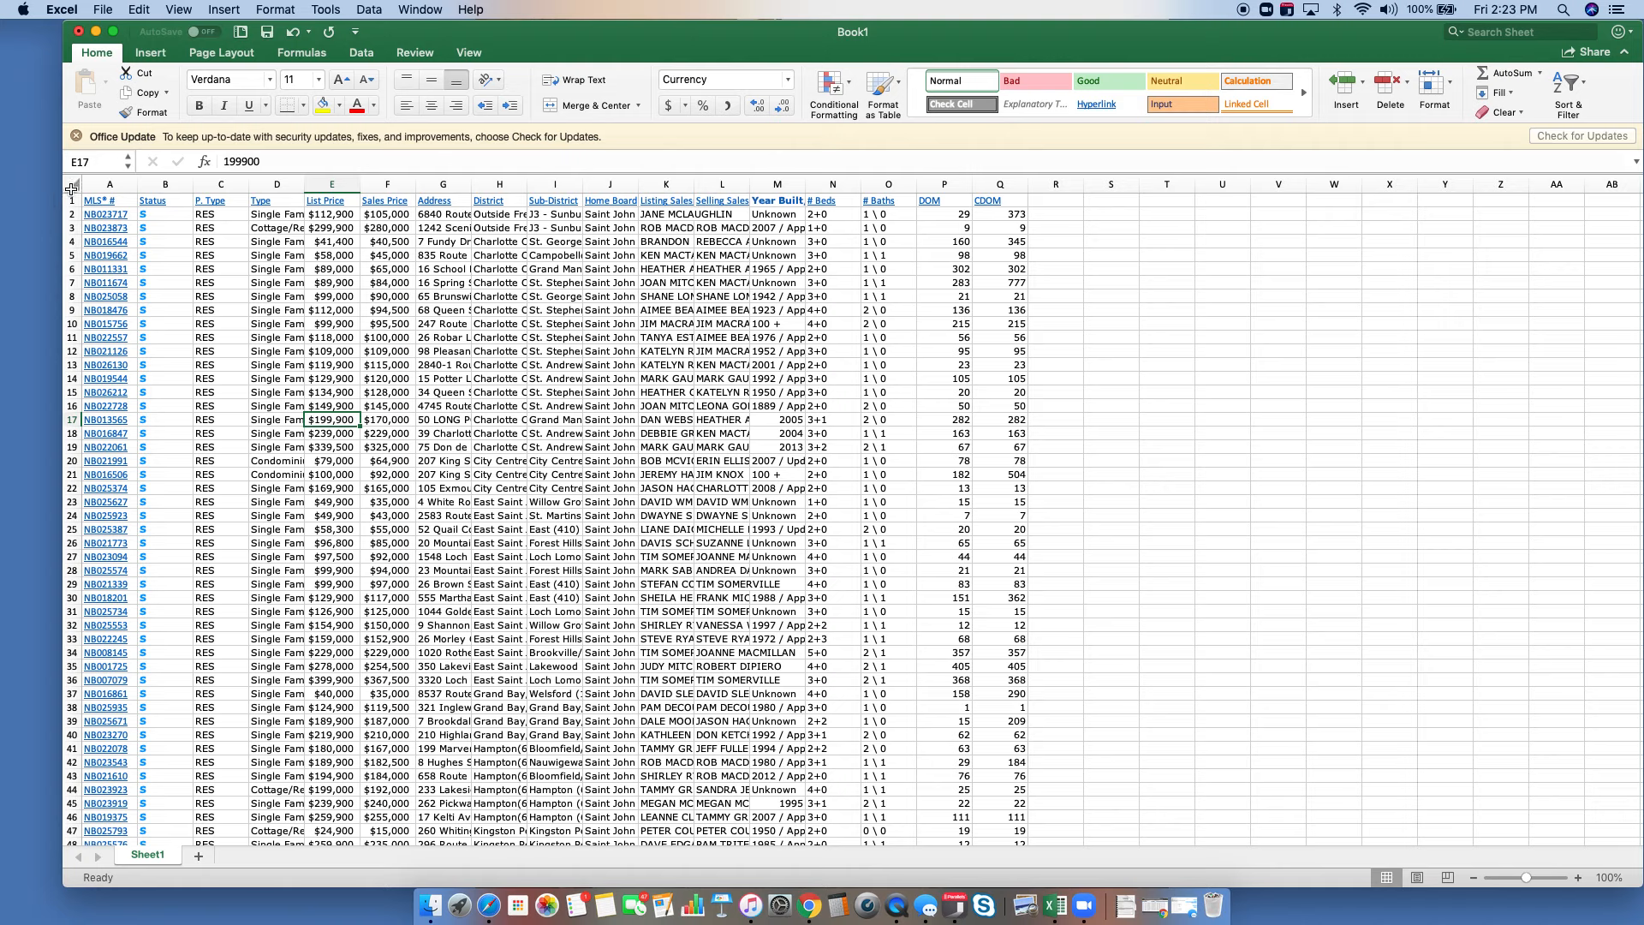
click(165, 55)
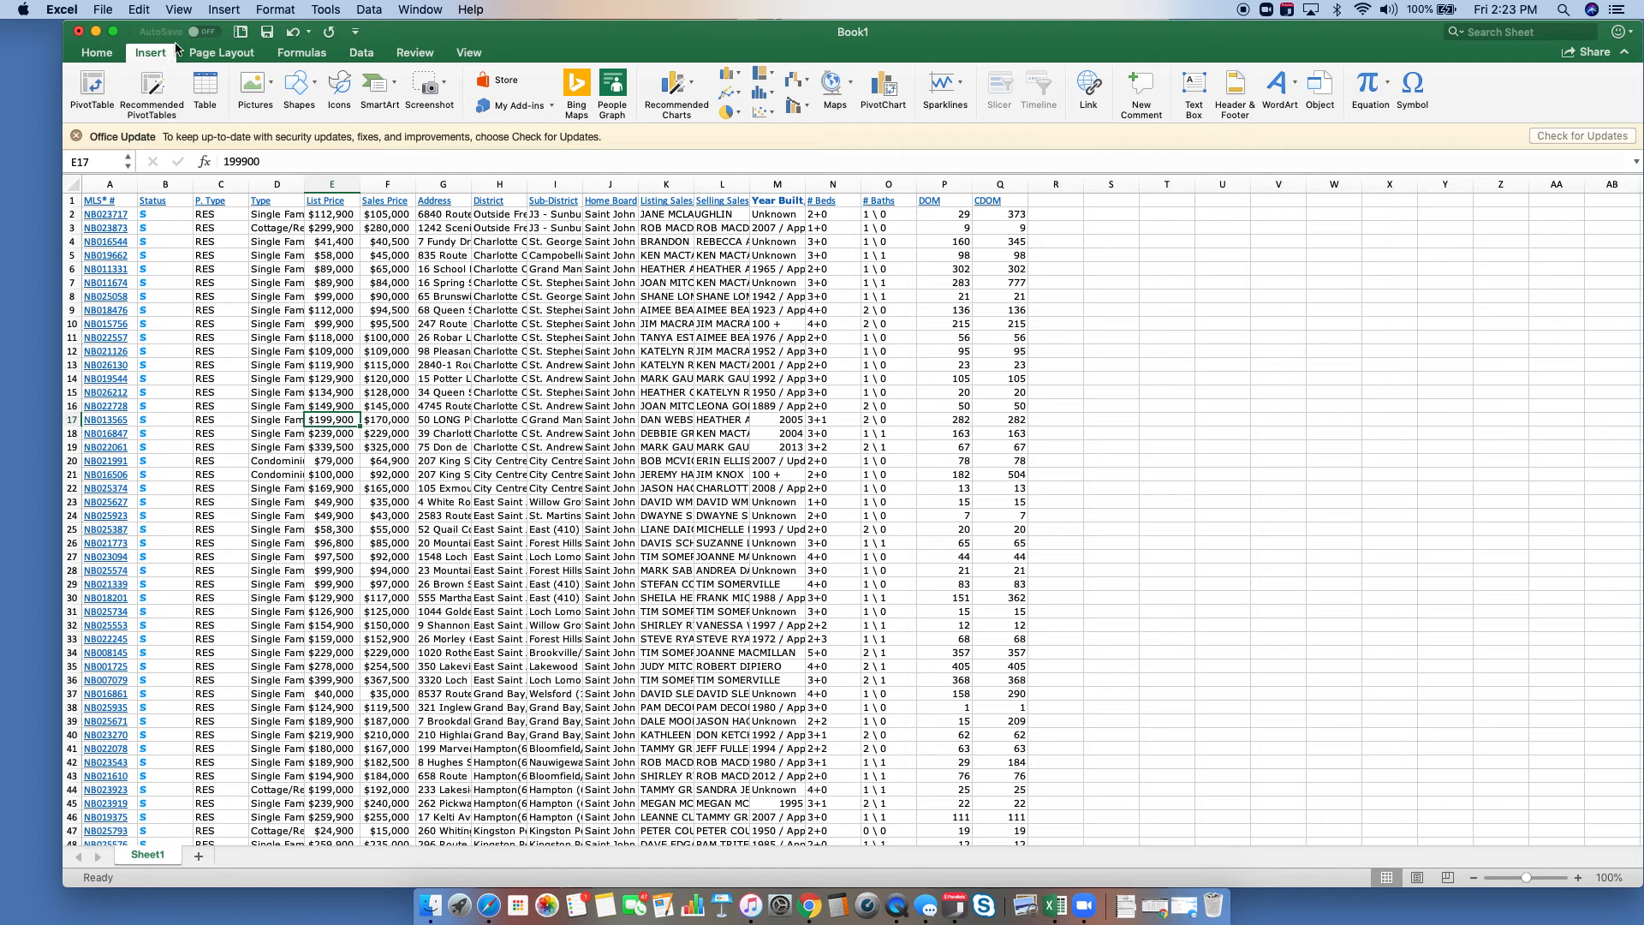
click(224, 9)
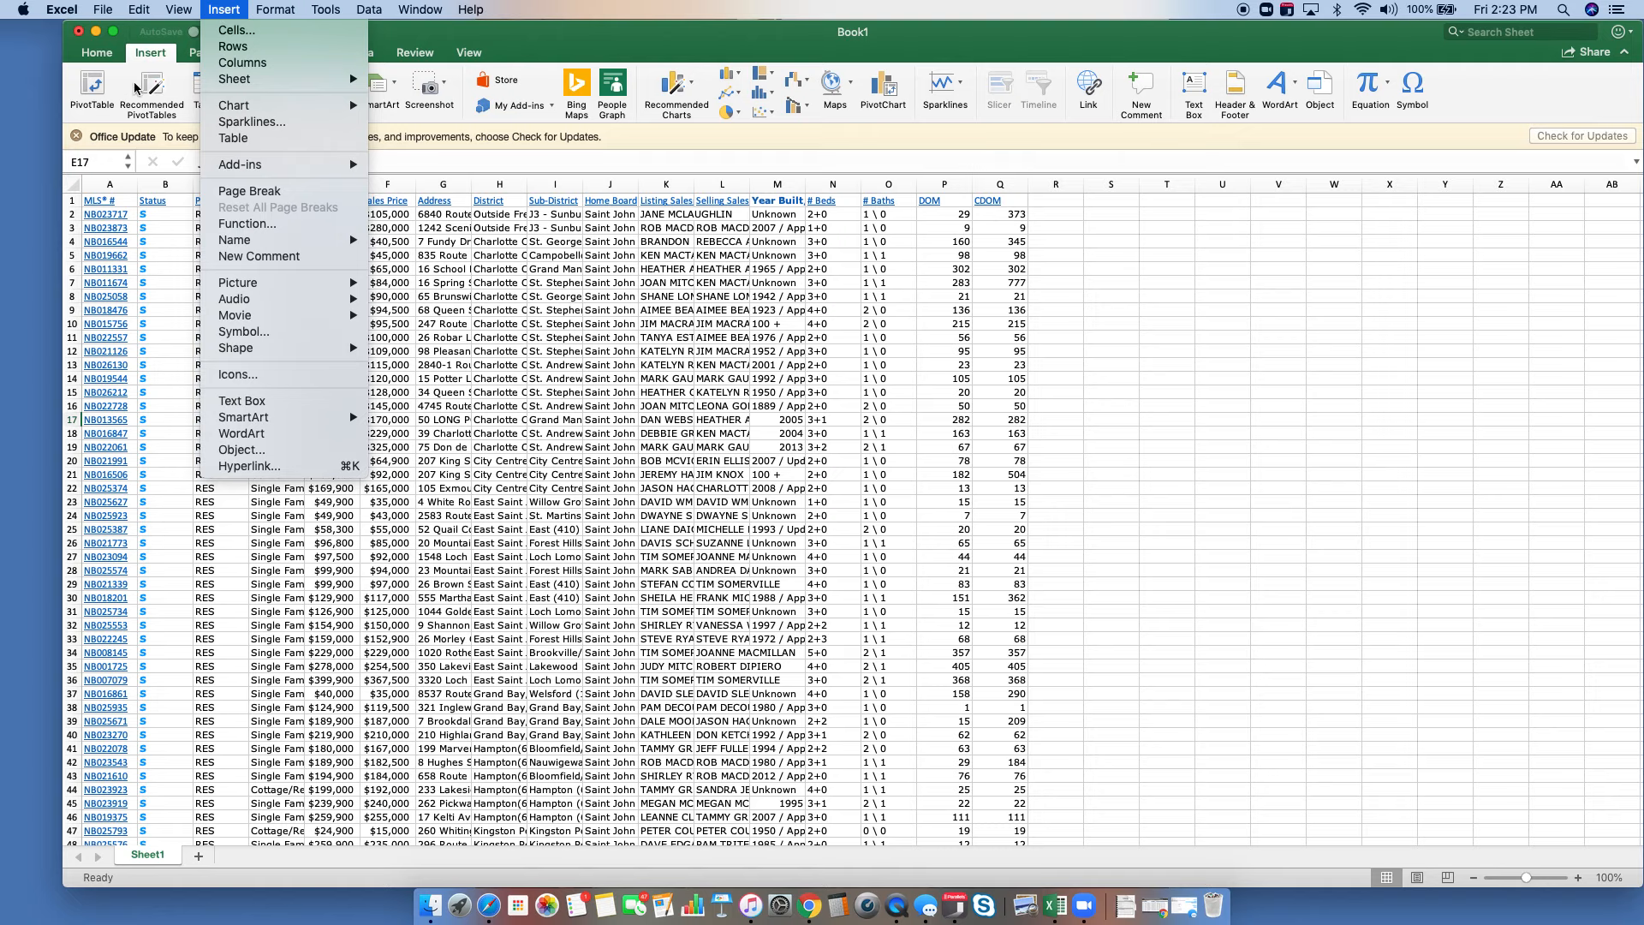
click(164, 30)
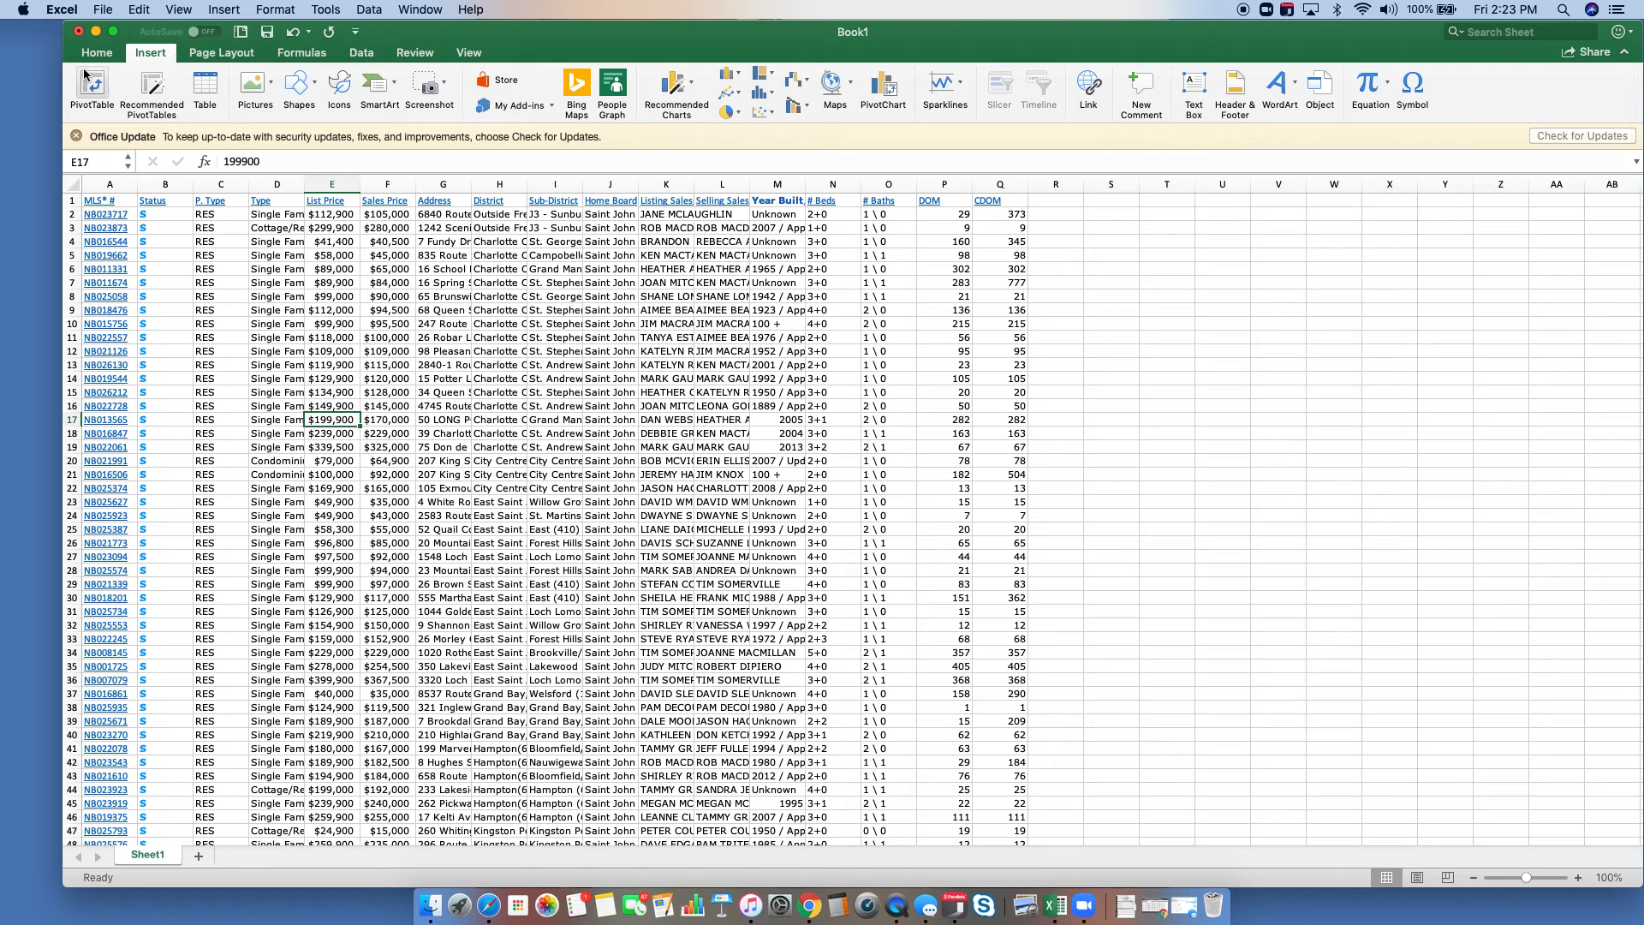
click(204, 86)
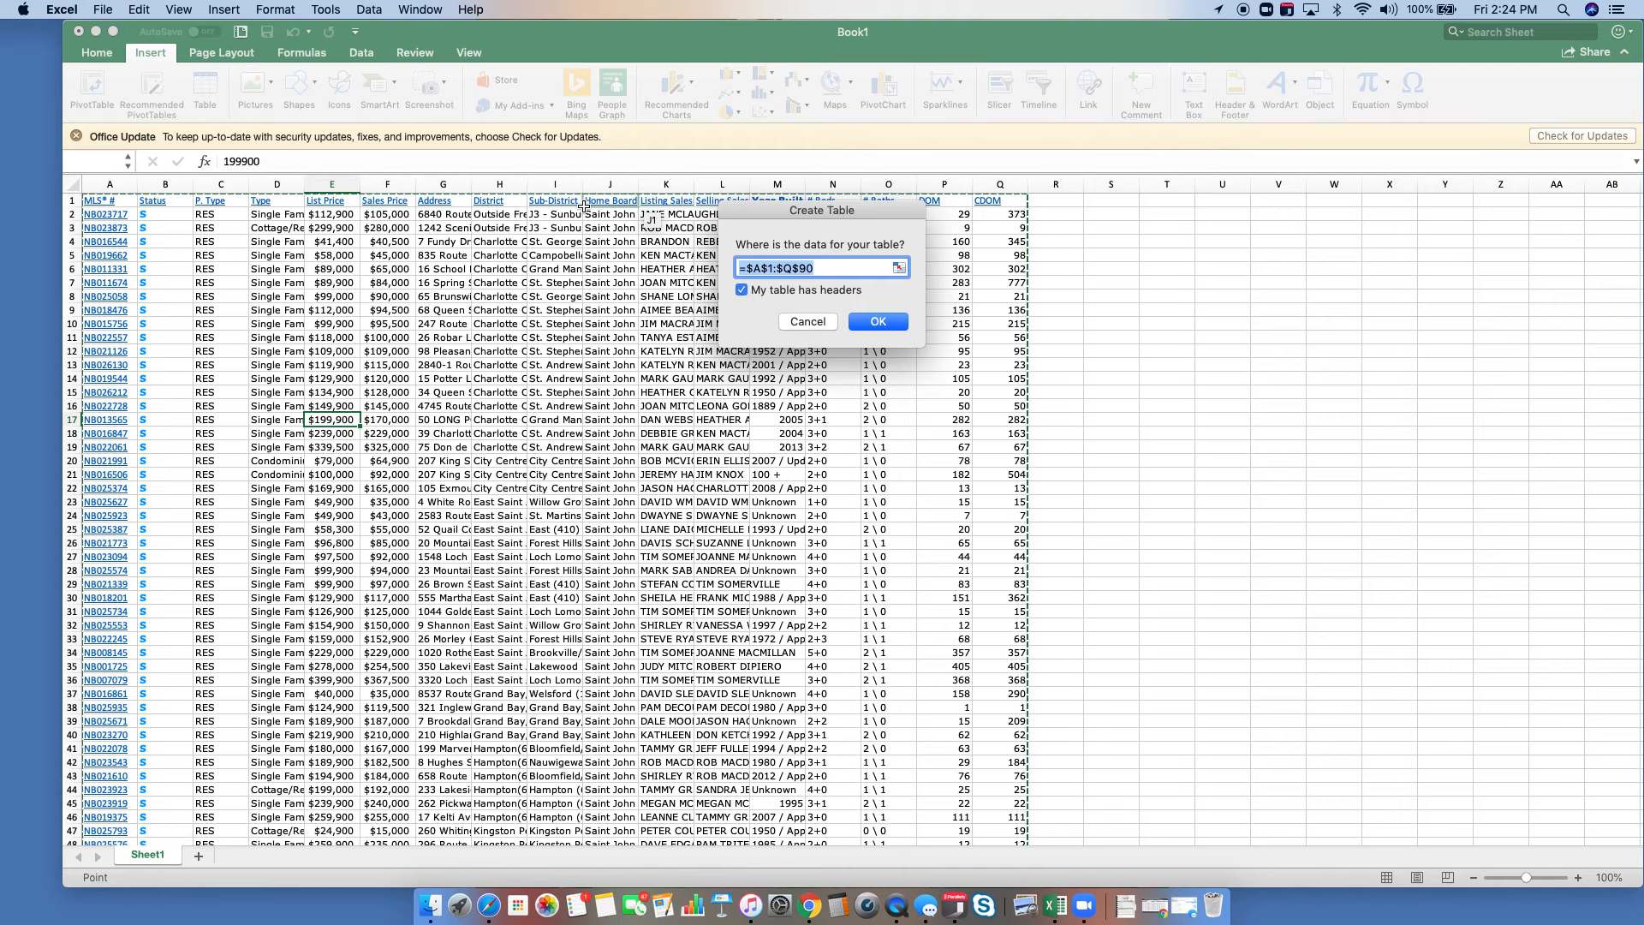
click(886, 323)
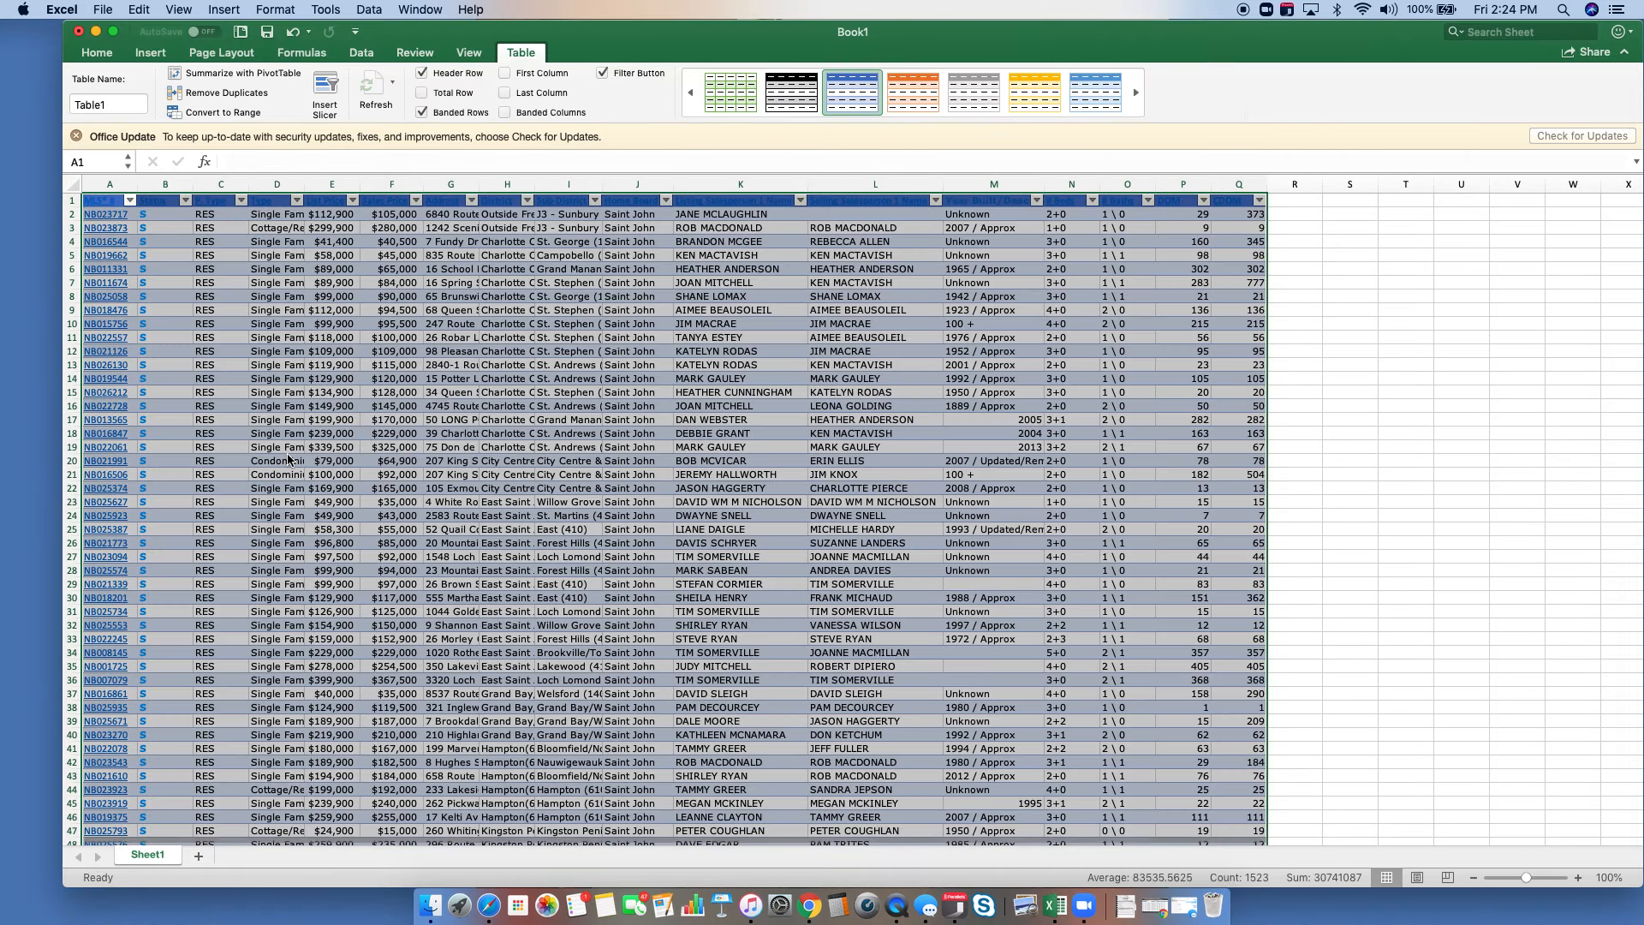
click(289, 447)
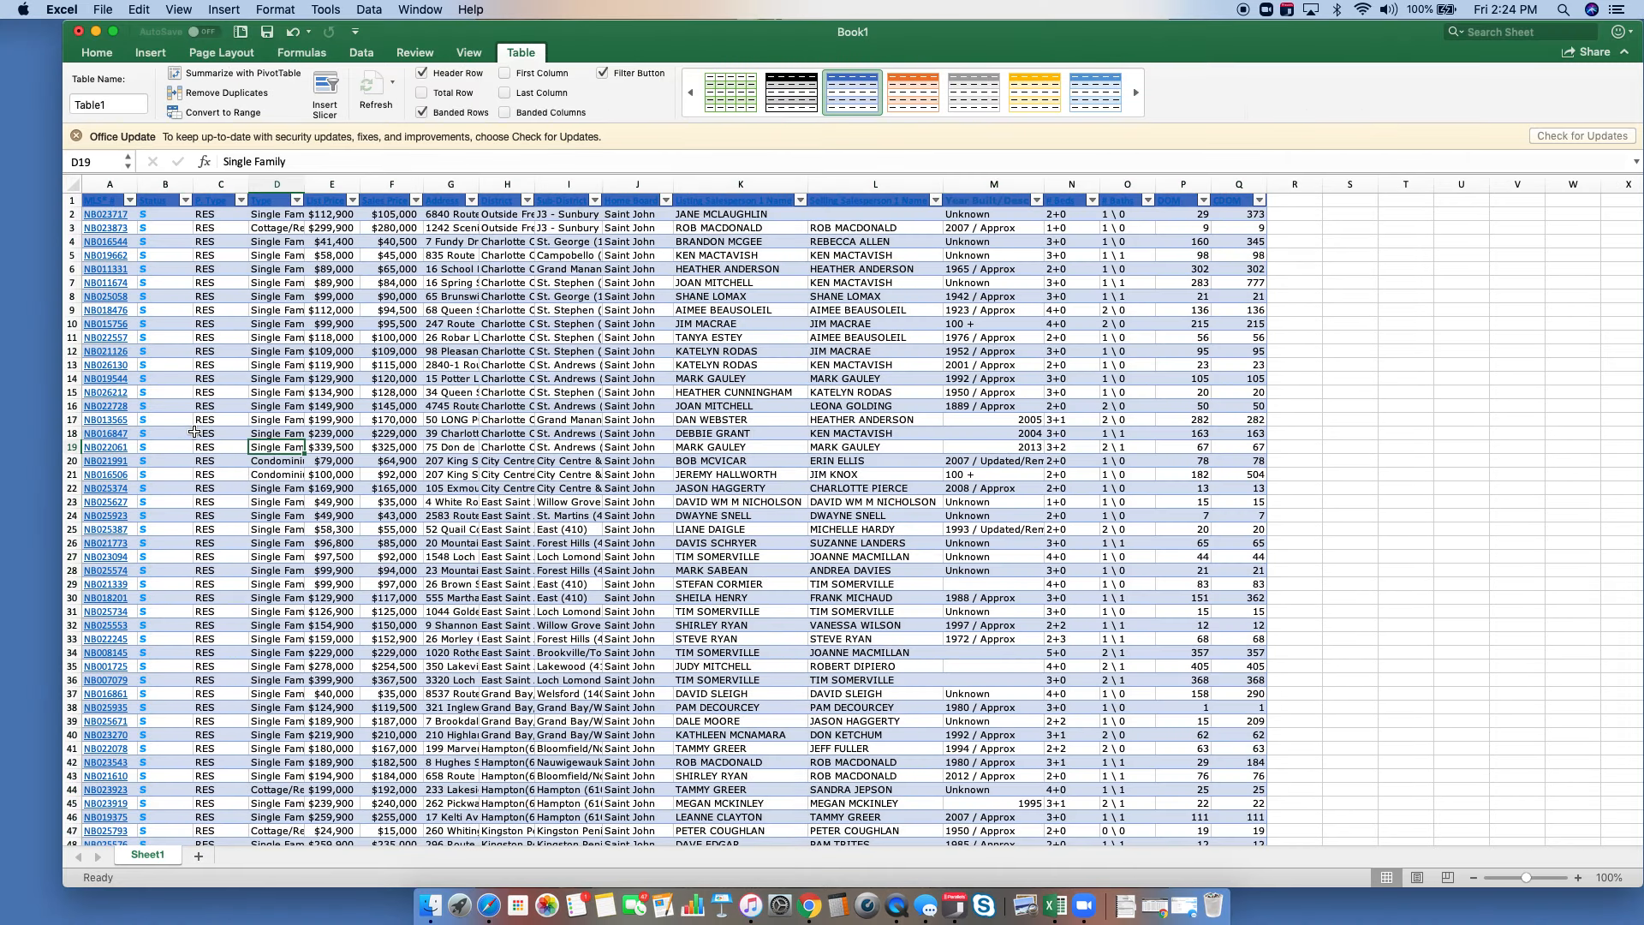
Set the font color of the table's header row to white
click(71, 200)
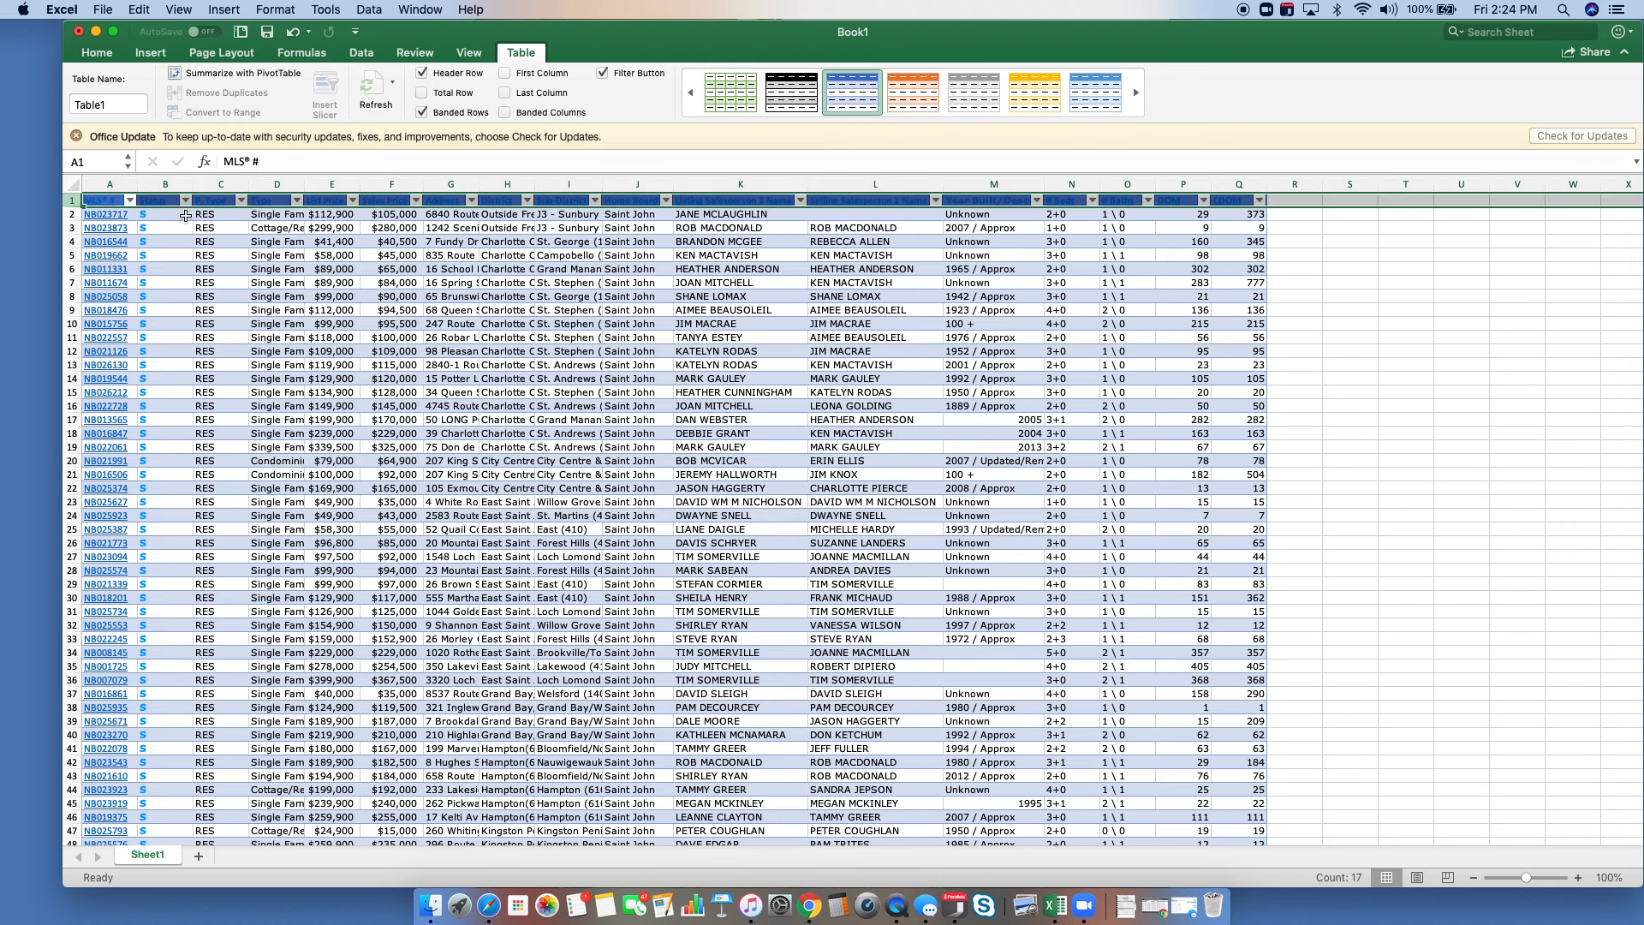
click(110, 55)
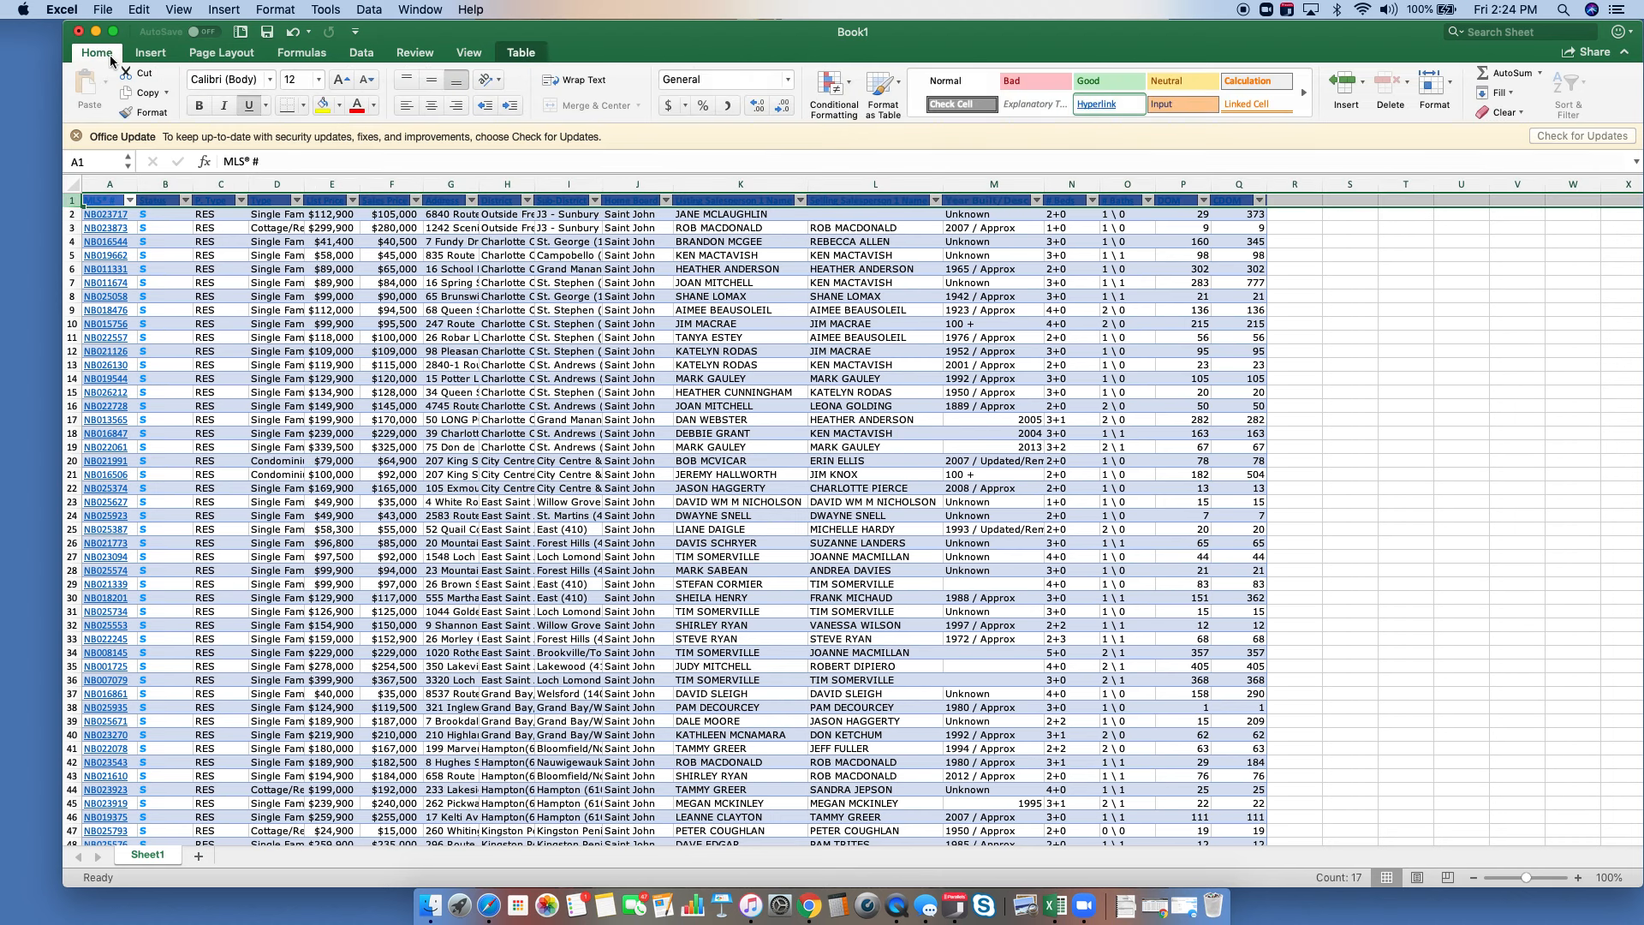
click(373, 106)
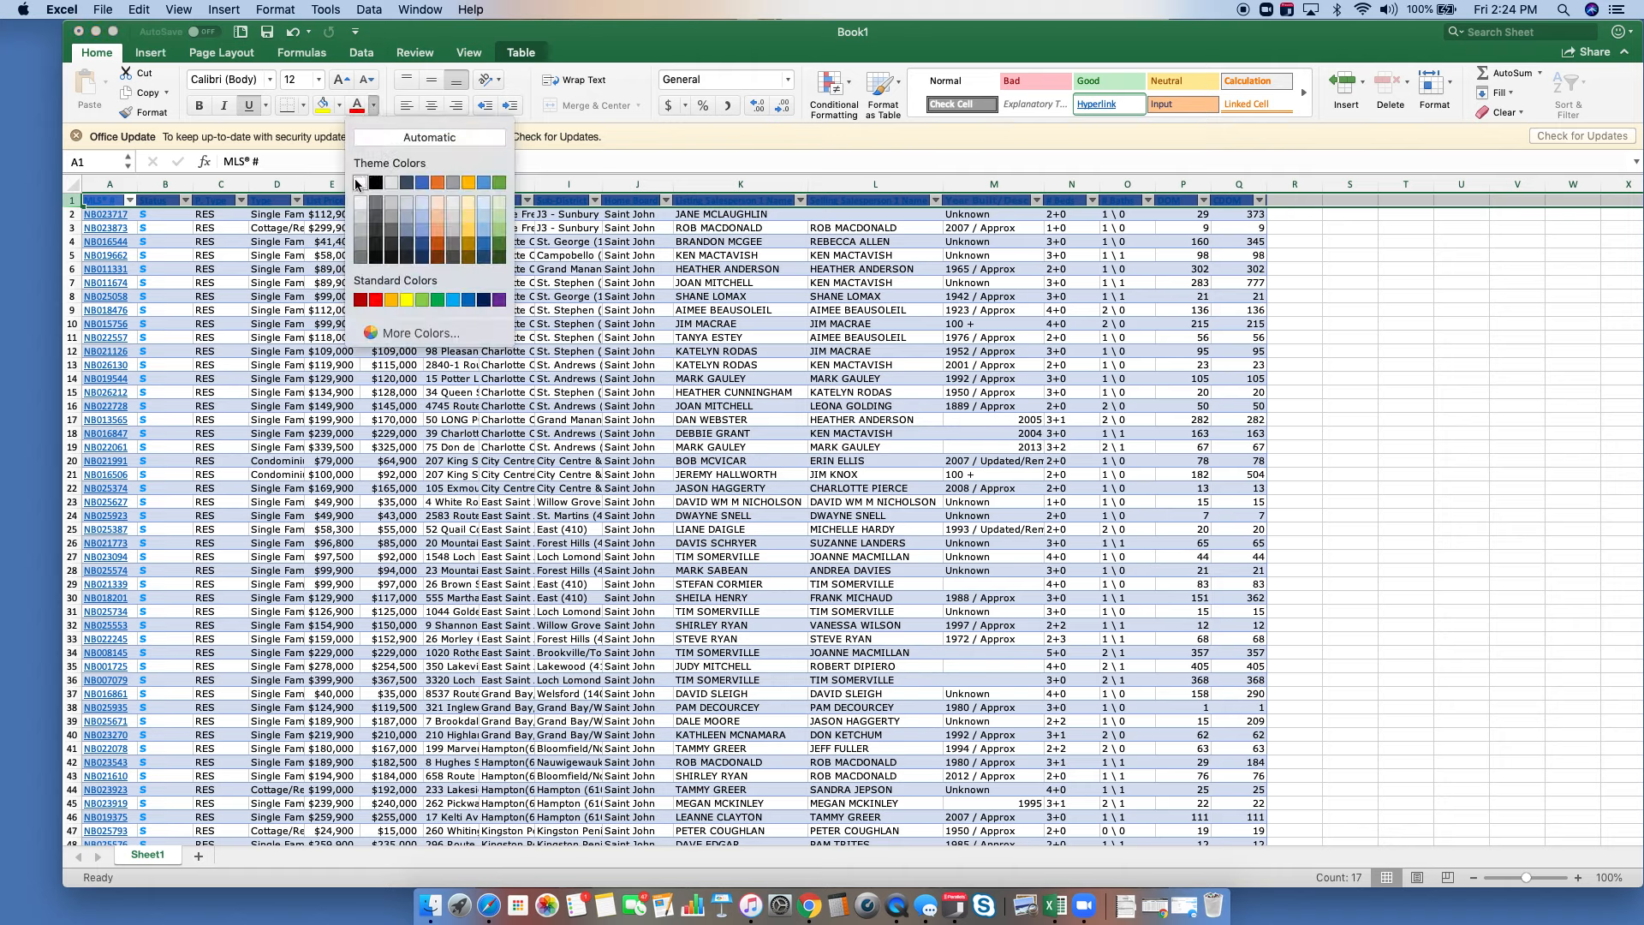
click(358, 182)
click(452, 420)
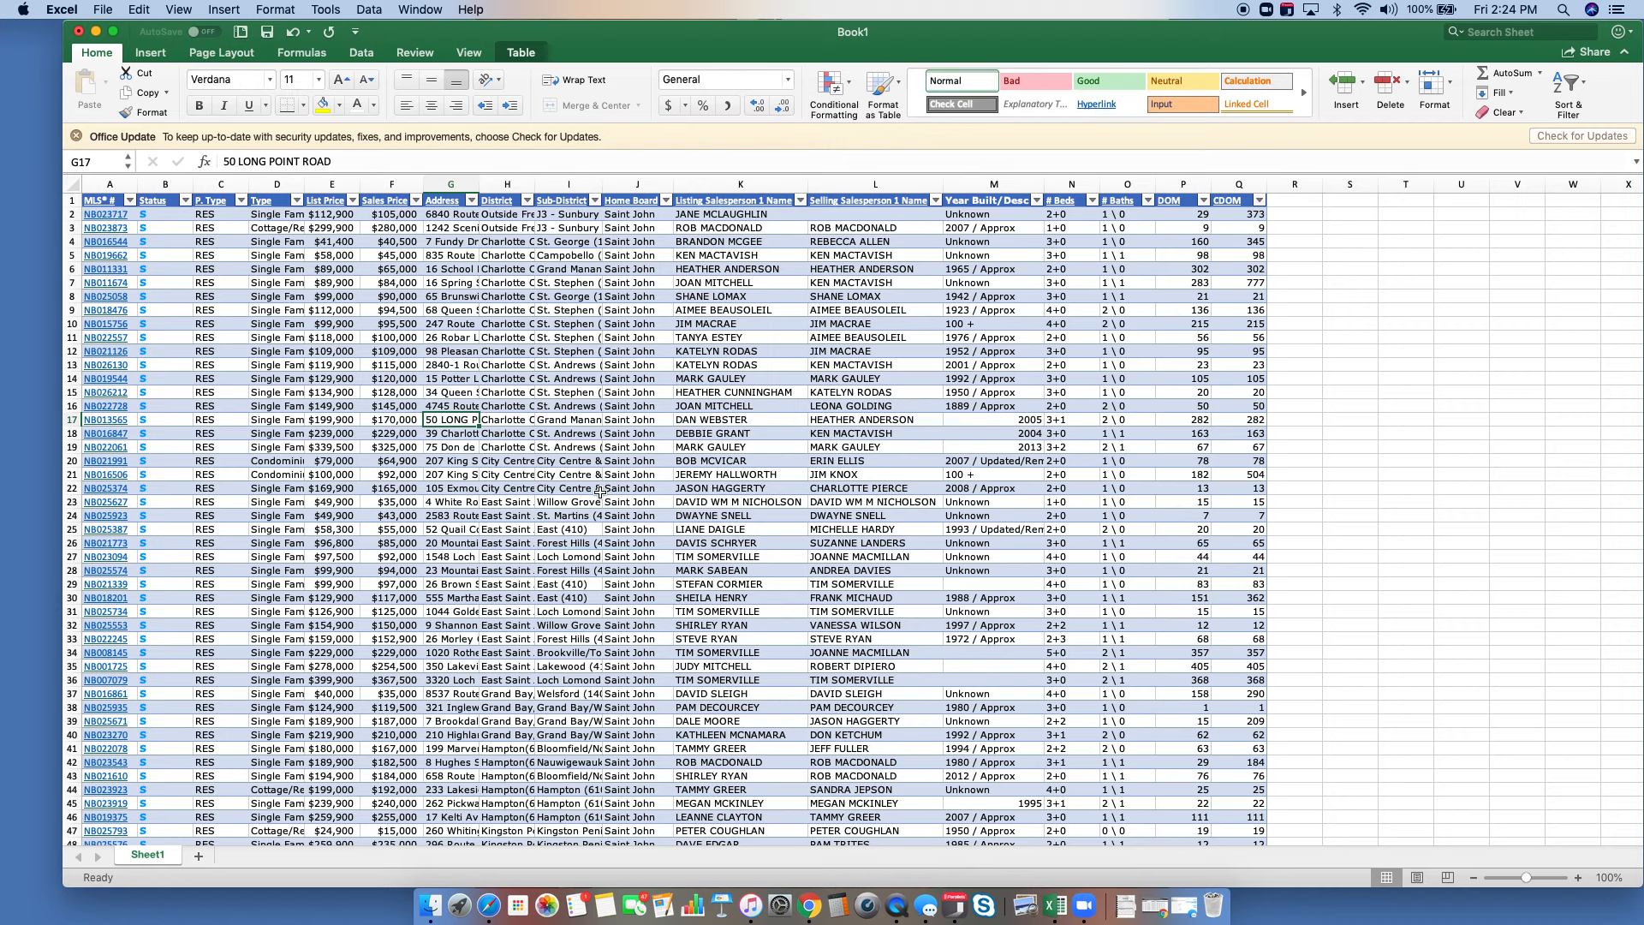
Create a PivotTable from Table1 on a new worksheet and look through its available fields
click(153, 53)
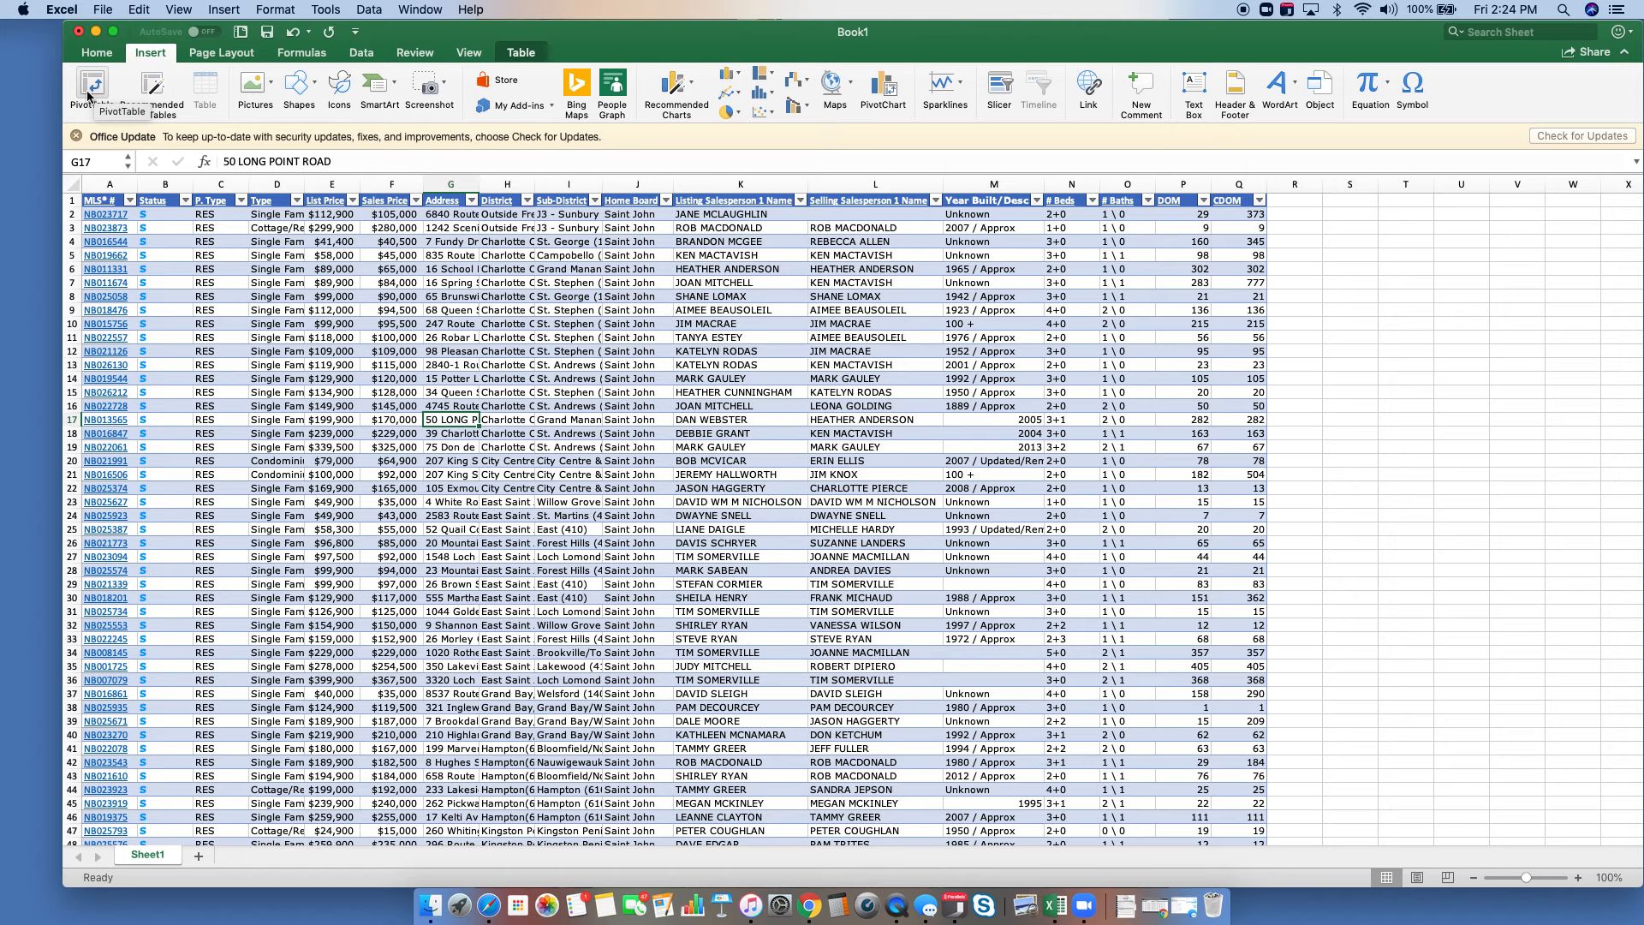
click(514, 54)
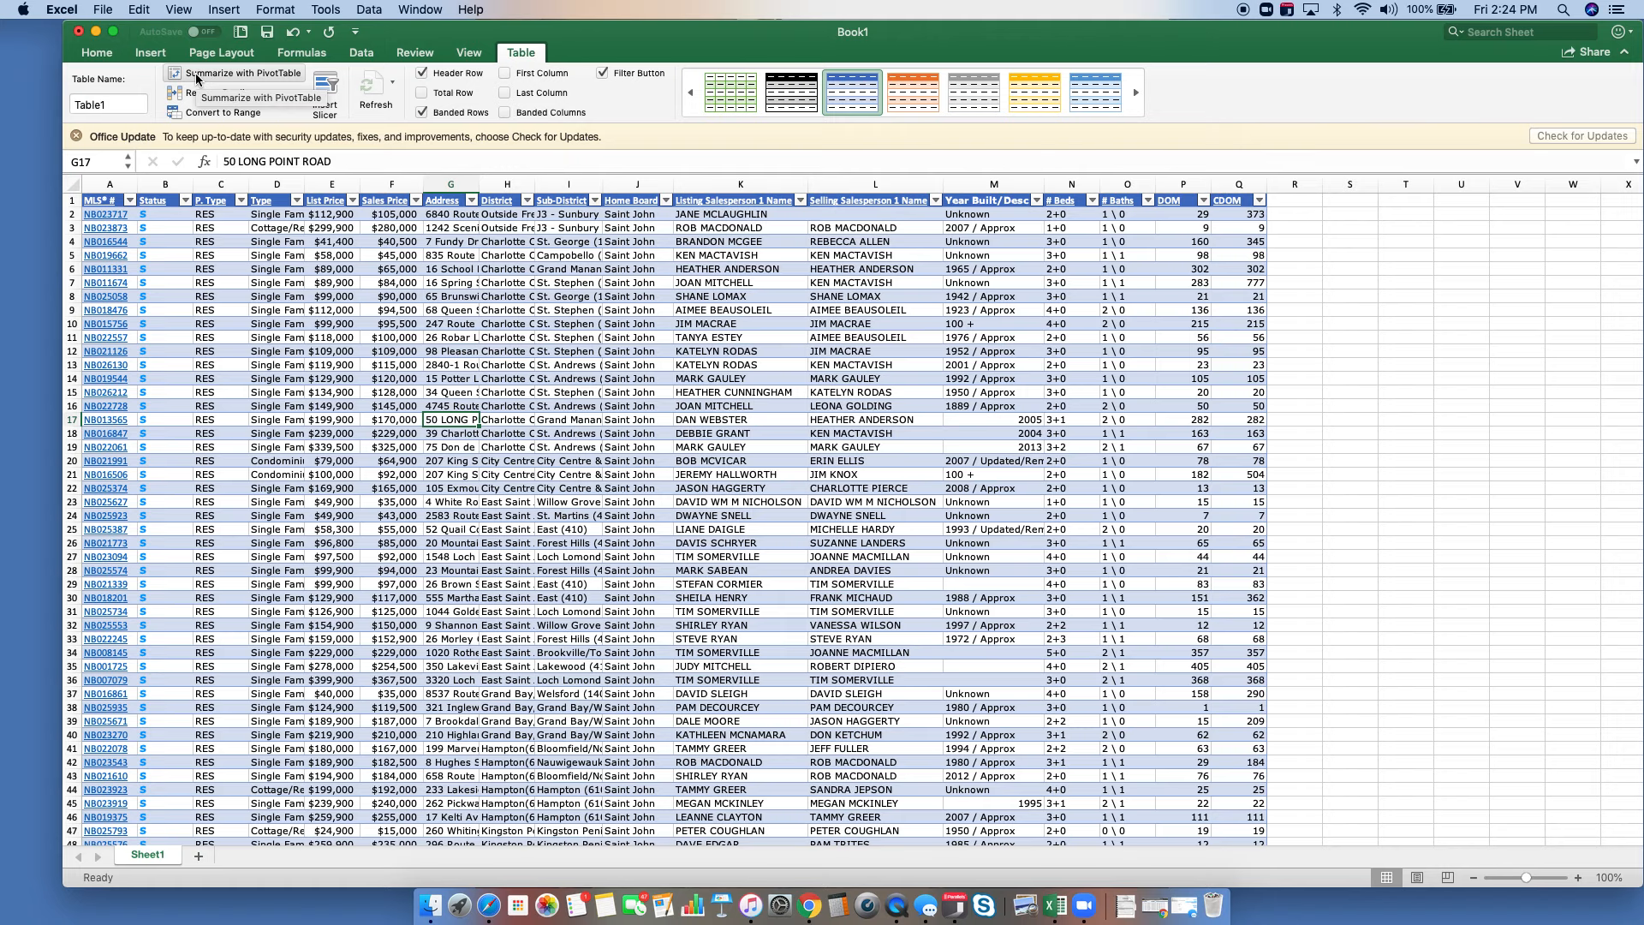
click(147, 54)
click(101, 89)
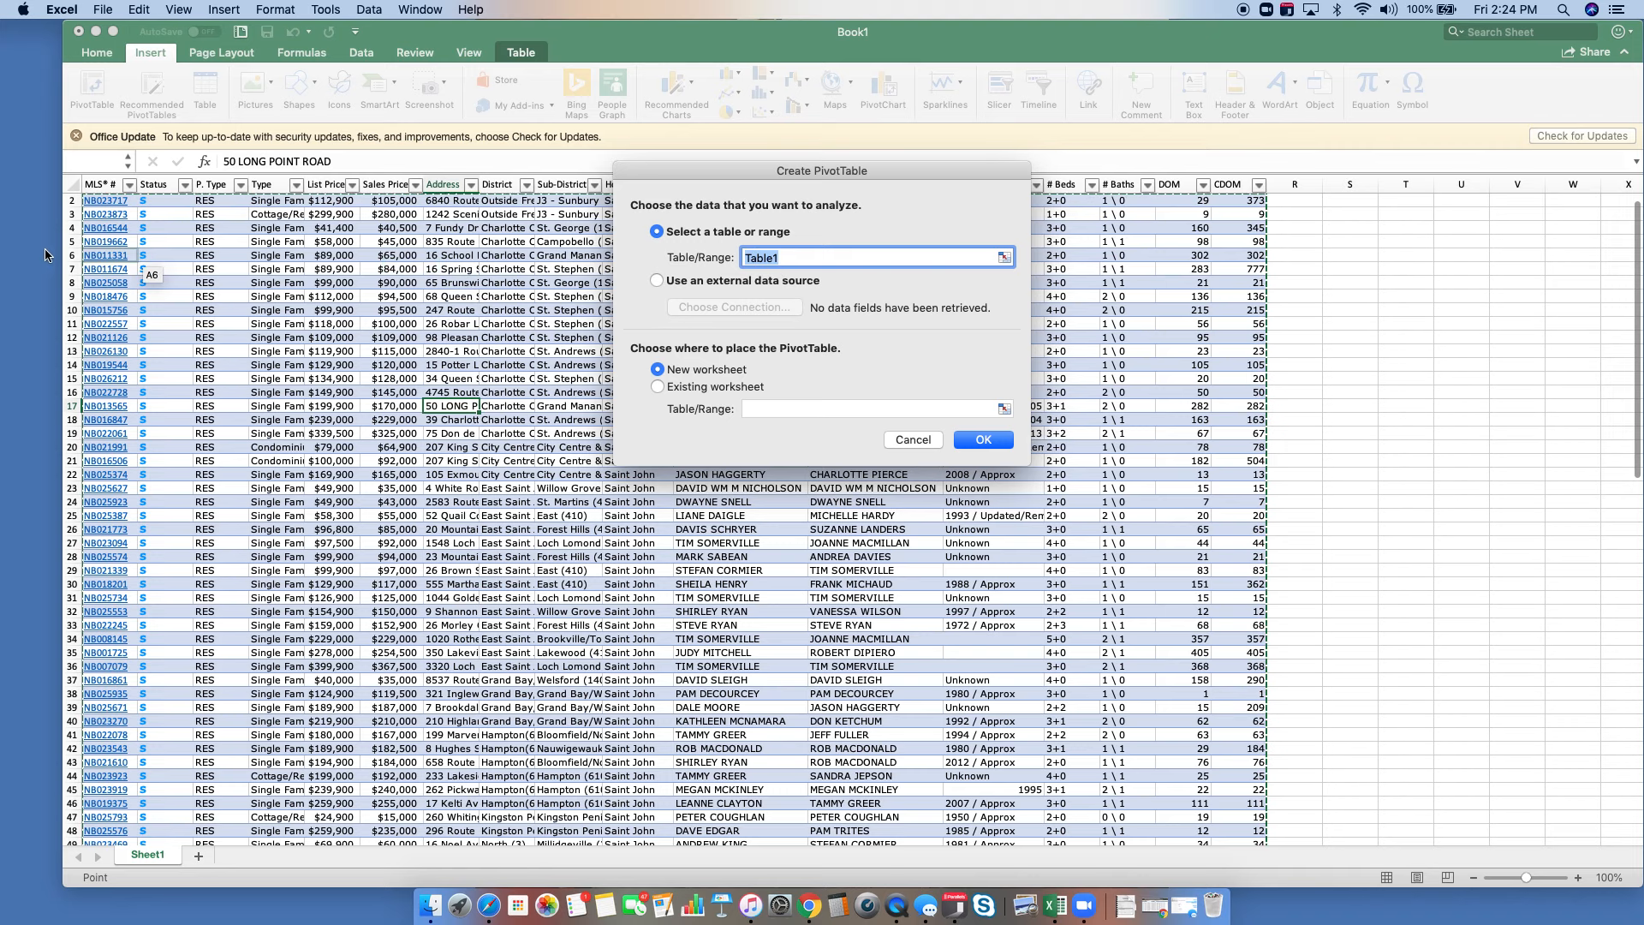
click(983, 441)
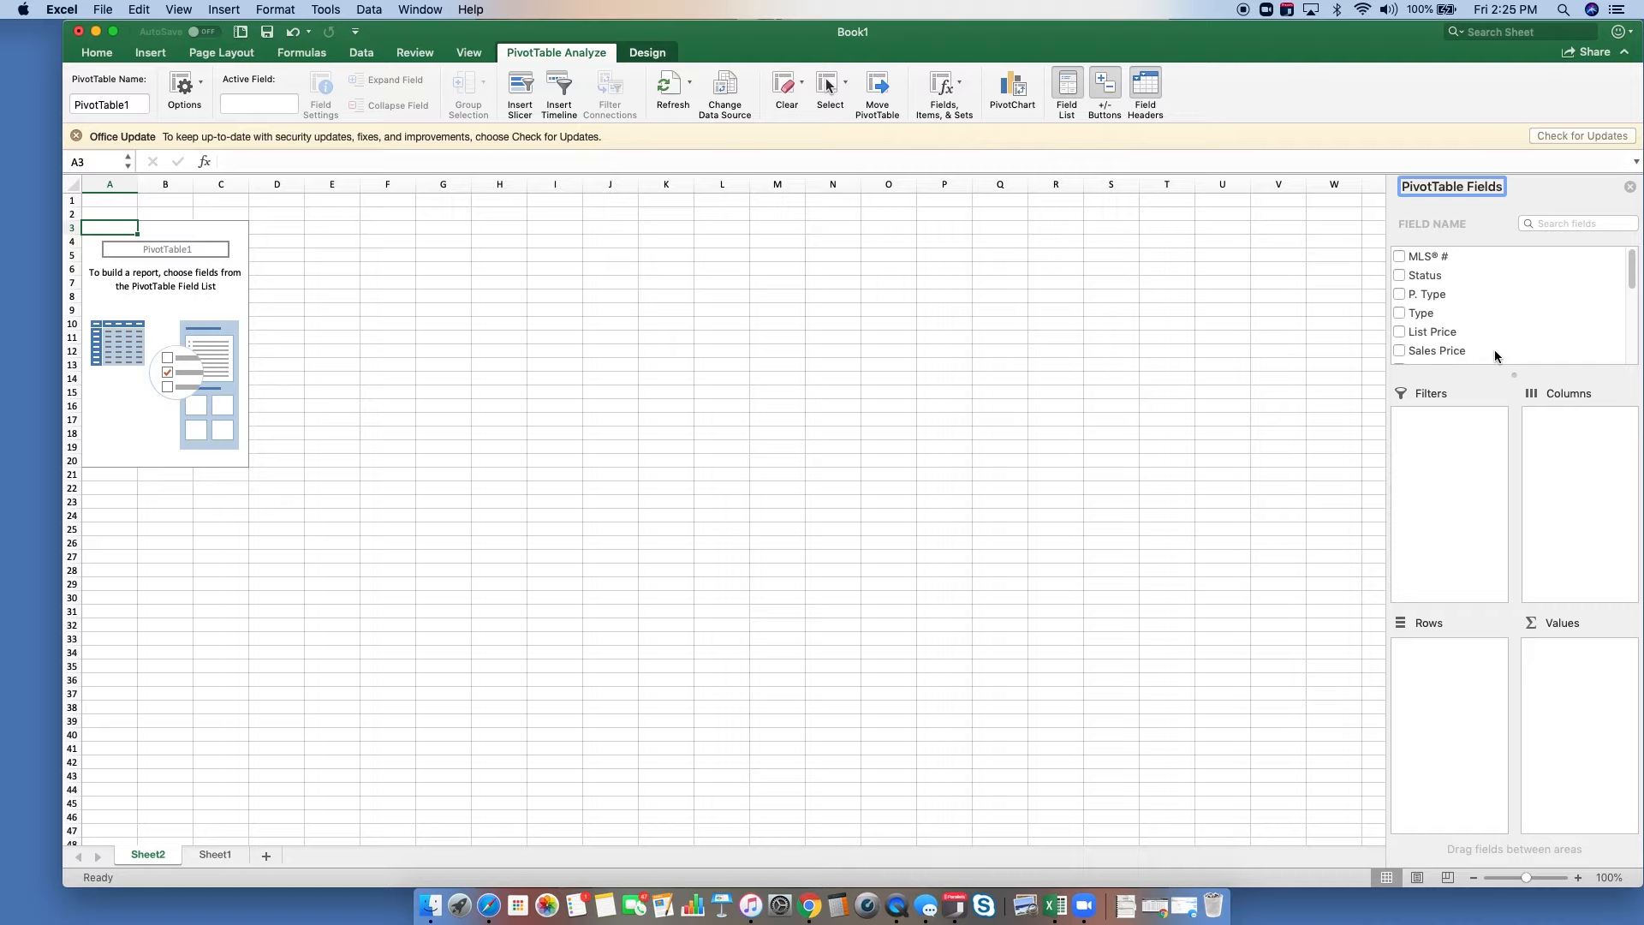
scroll(1493, 350, down, 1)
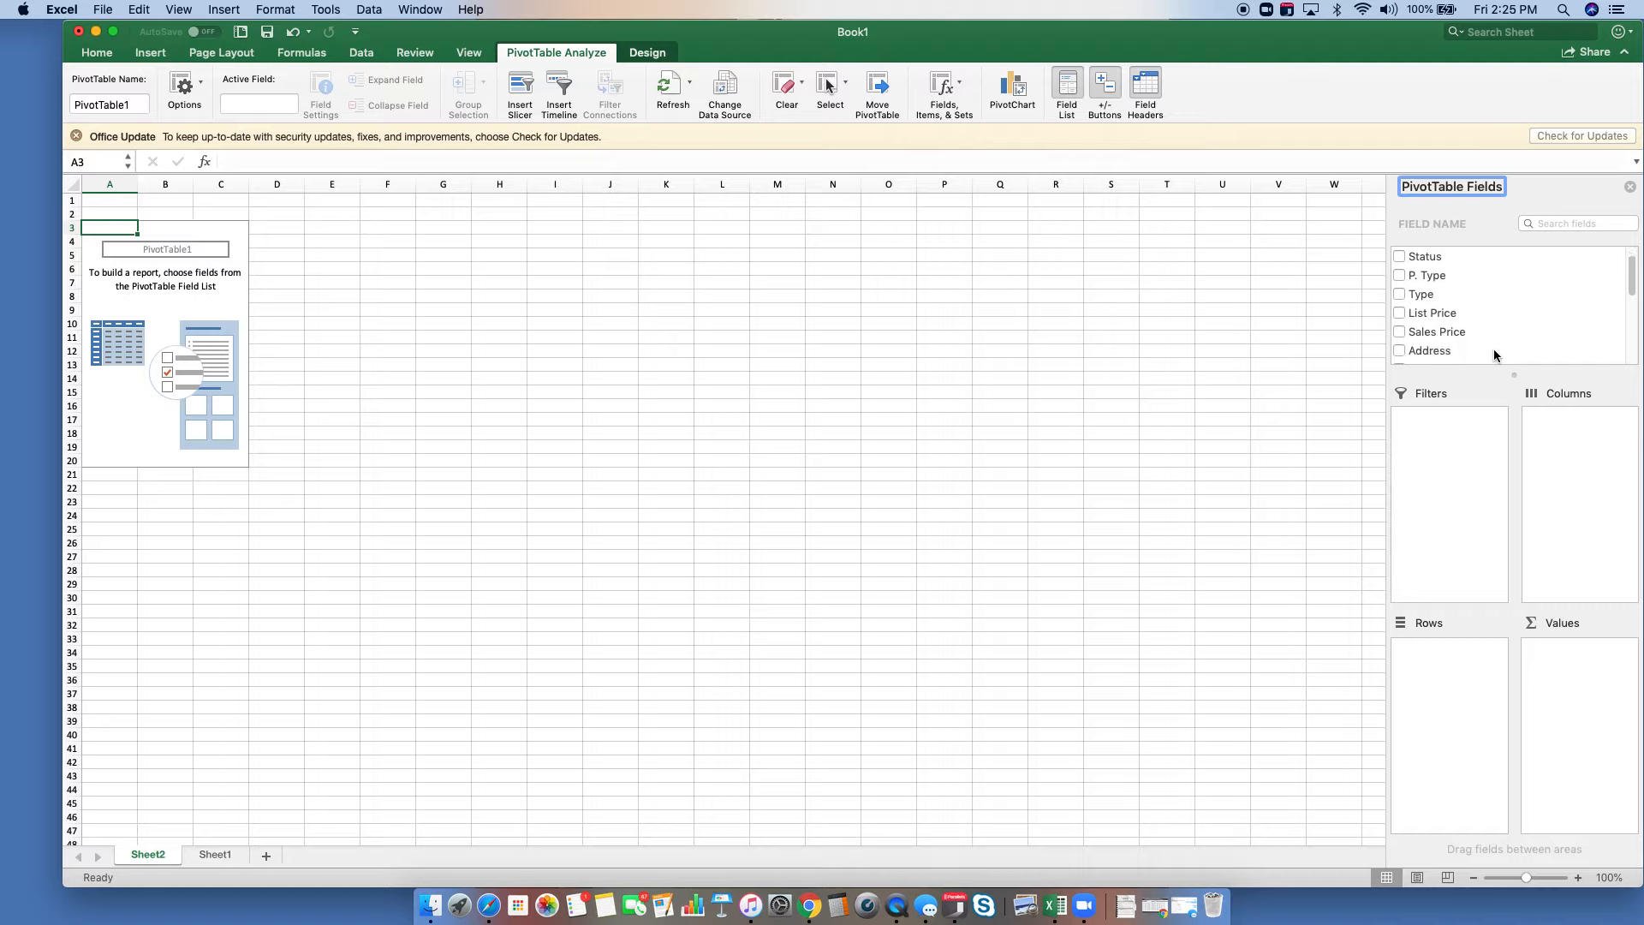
scroll(1494, 346, down, 4)
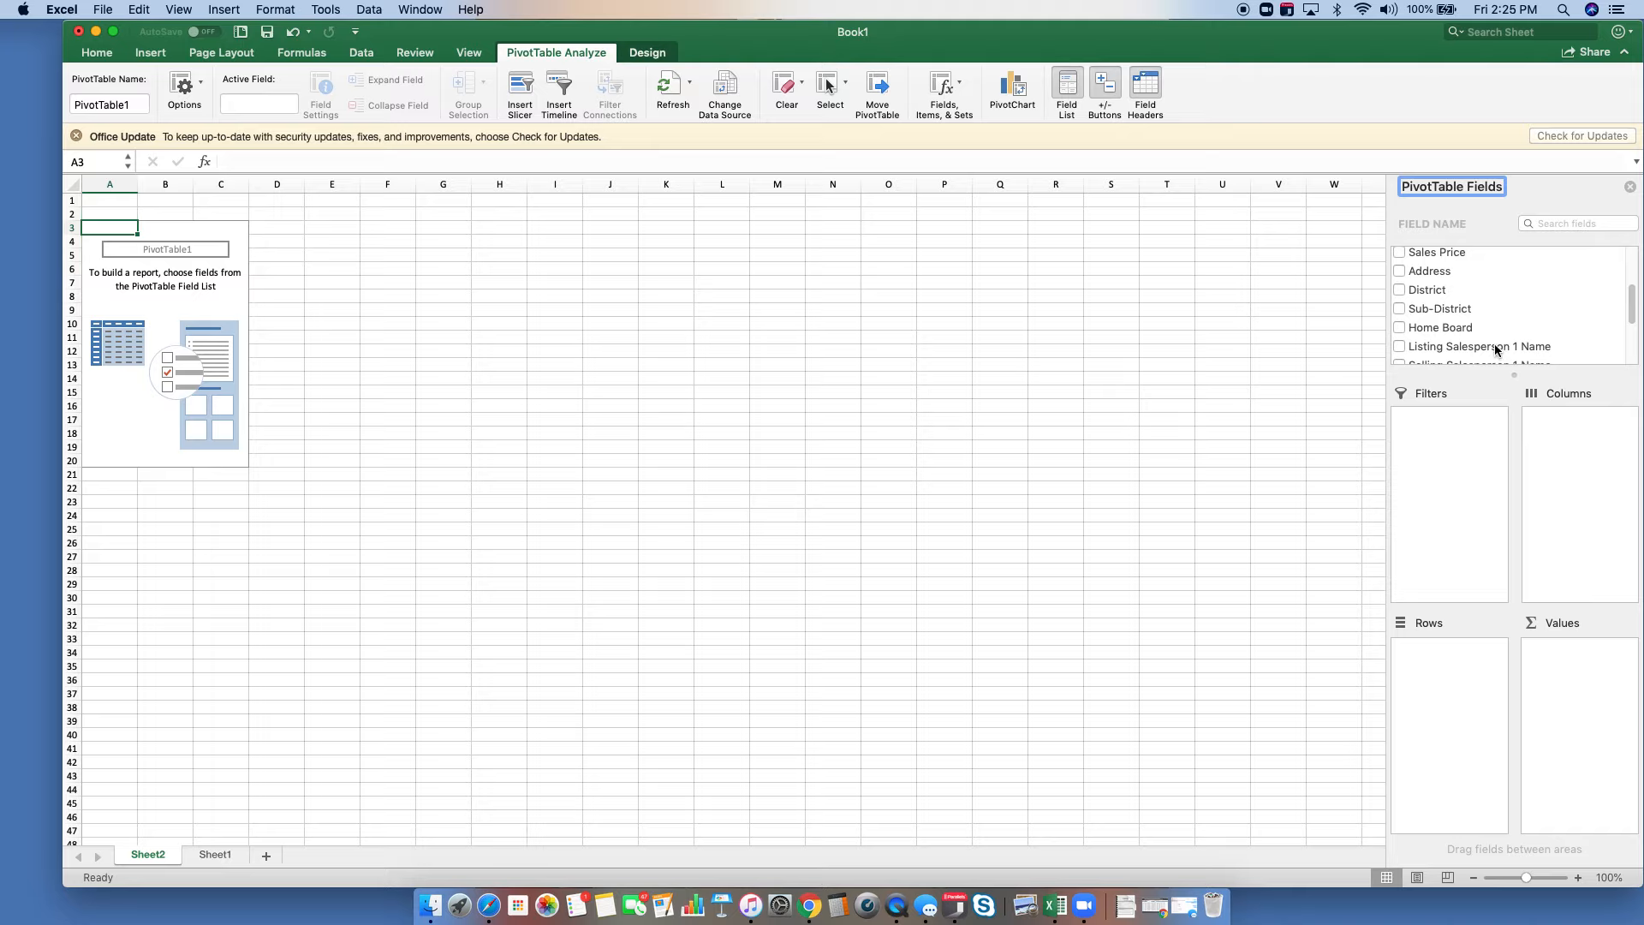
scroll(1495, 347, down, 3)
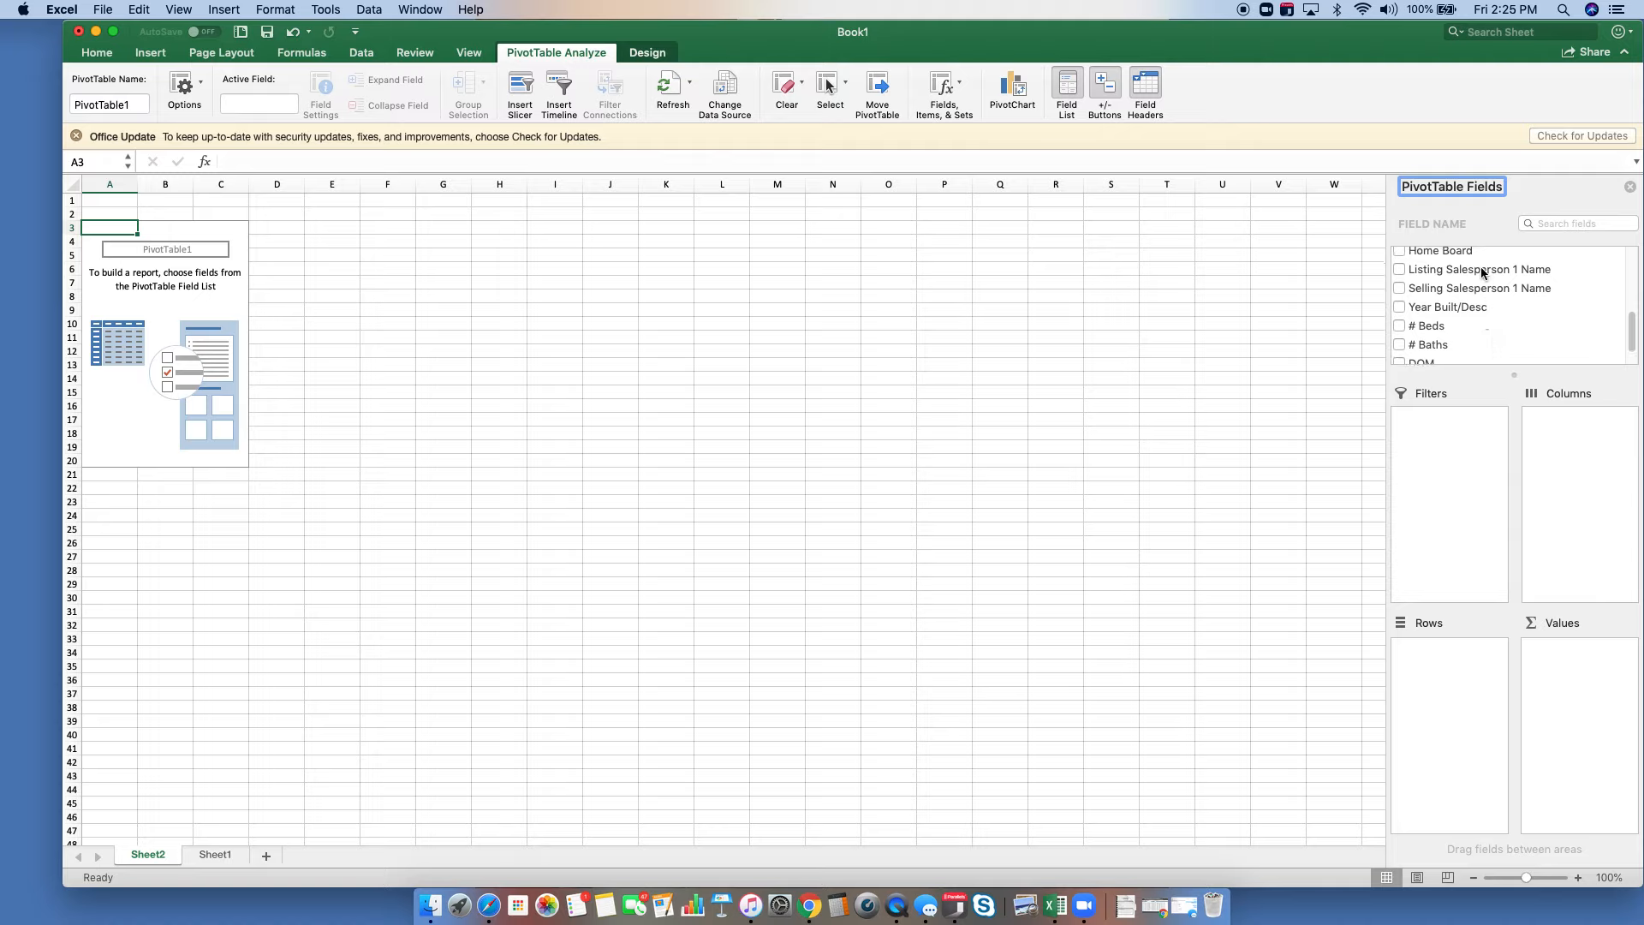
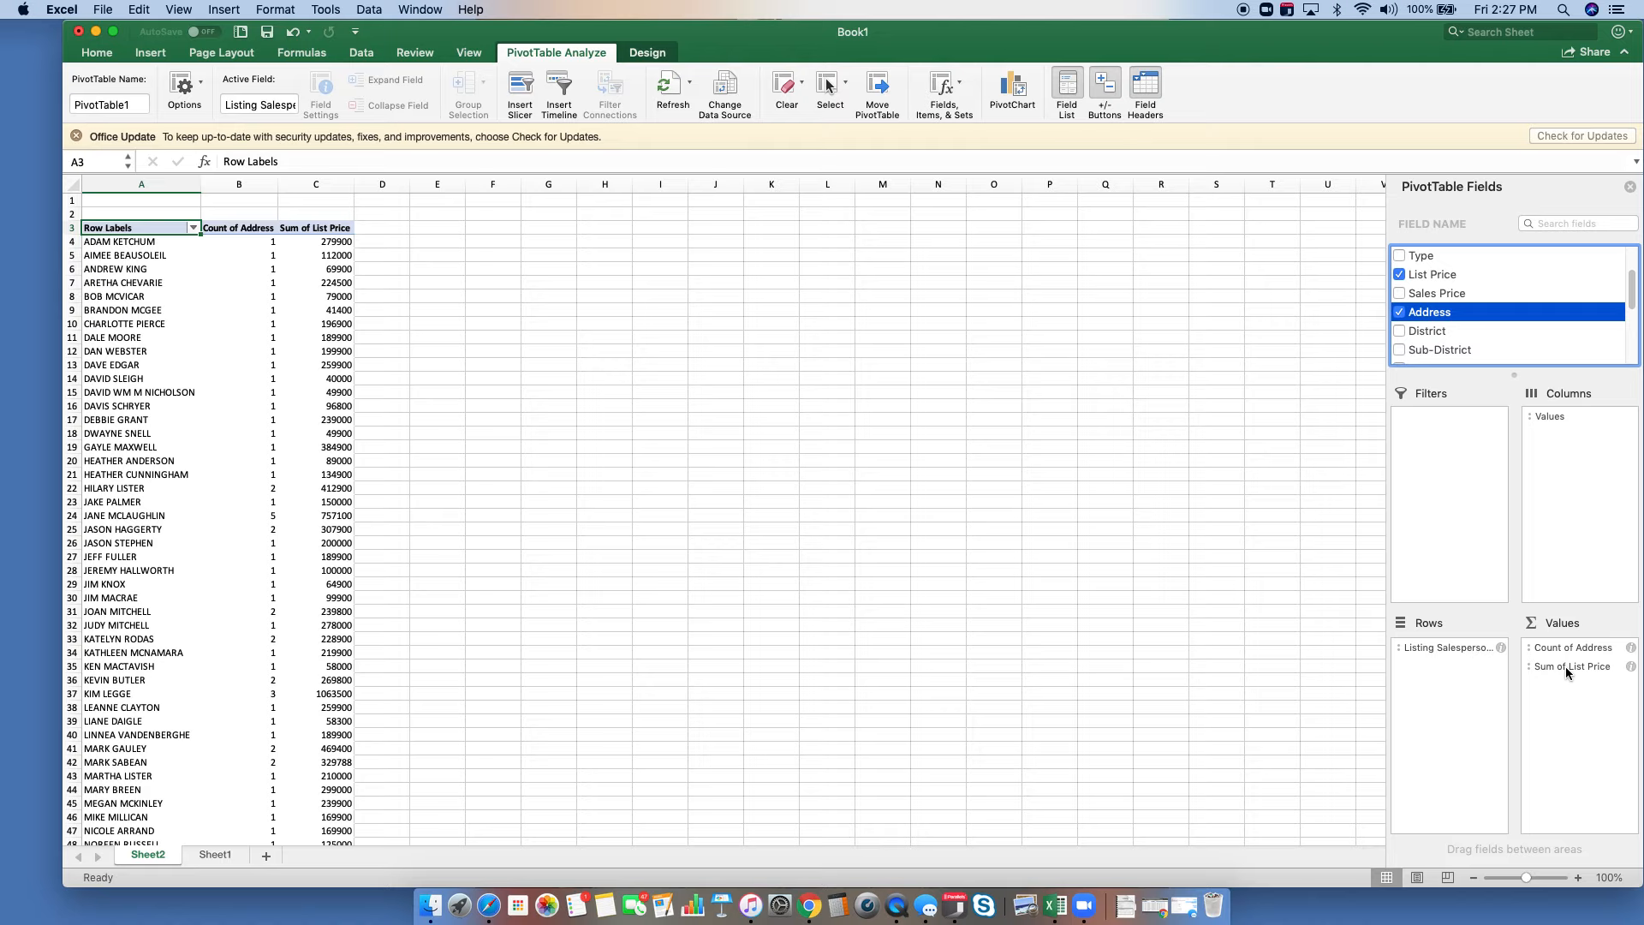
Summarize the PivotTable's List Price value field by Average
click(1632, 668)
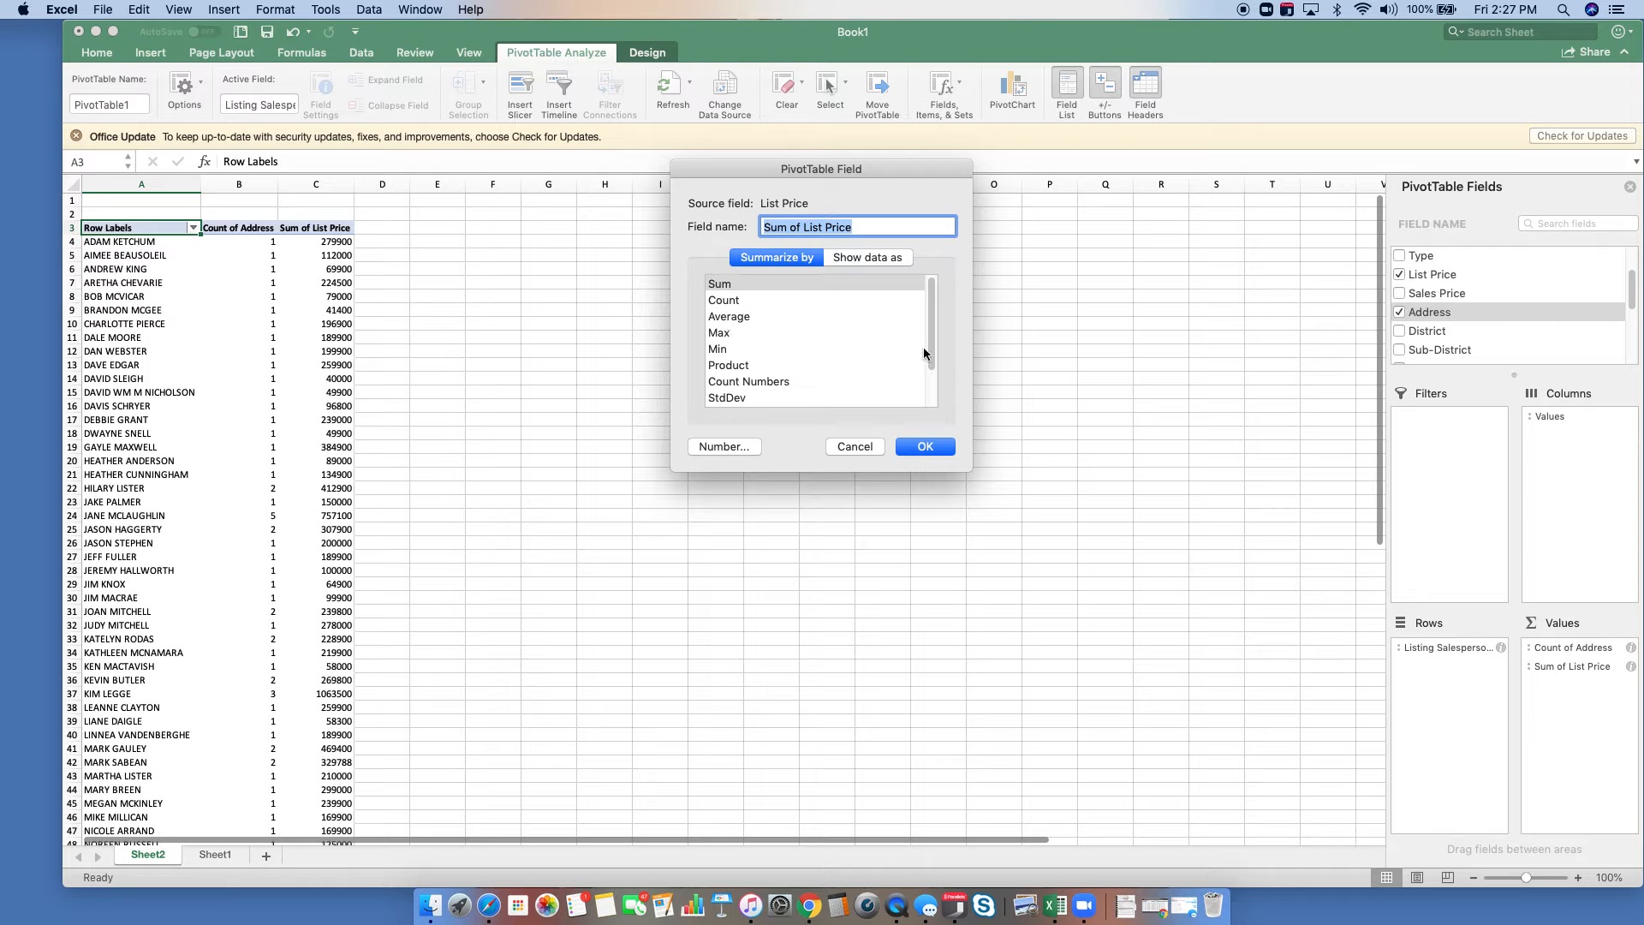
click(729, 317)
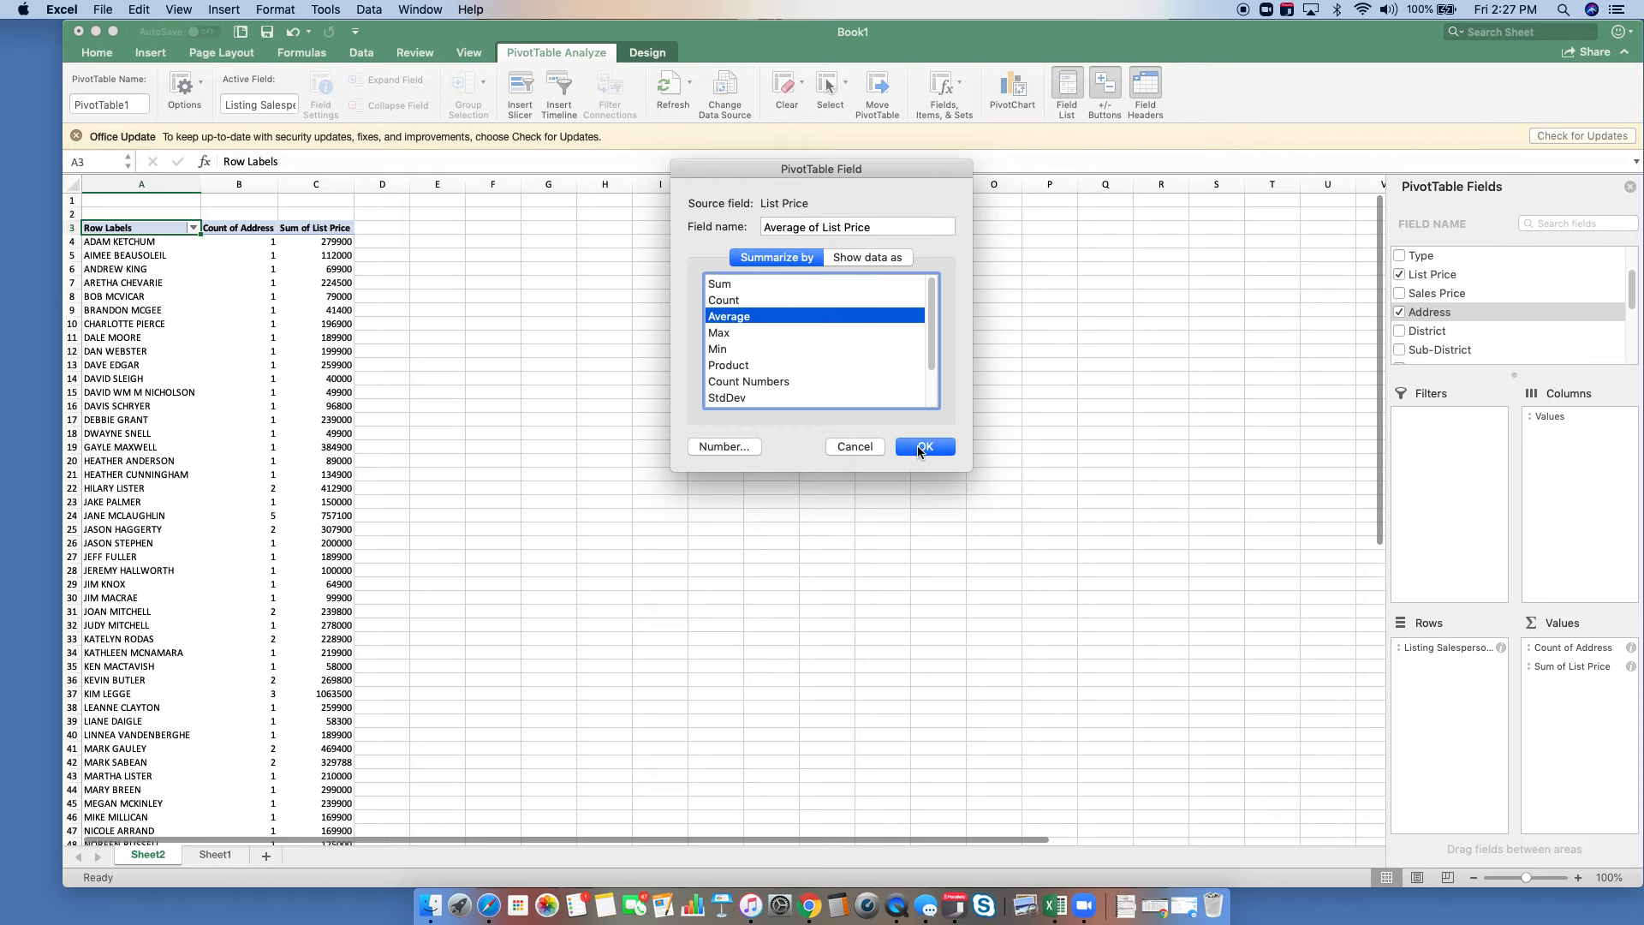
click(919, 450)
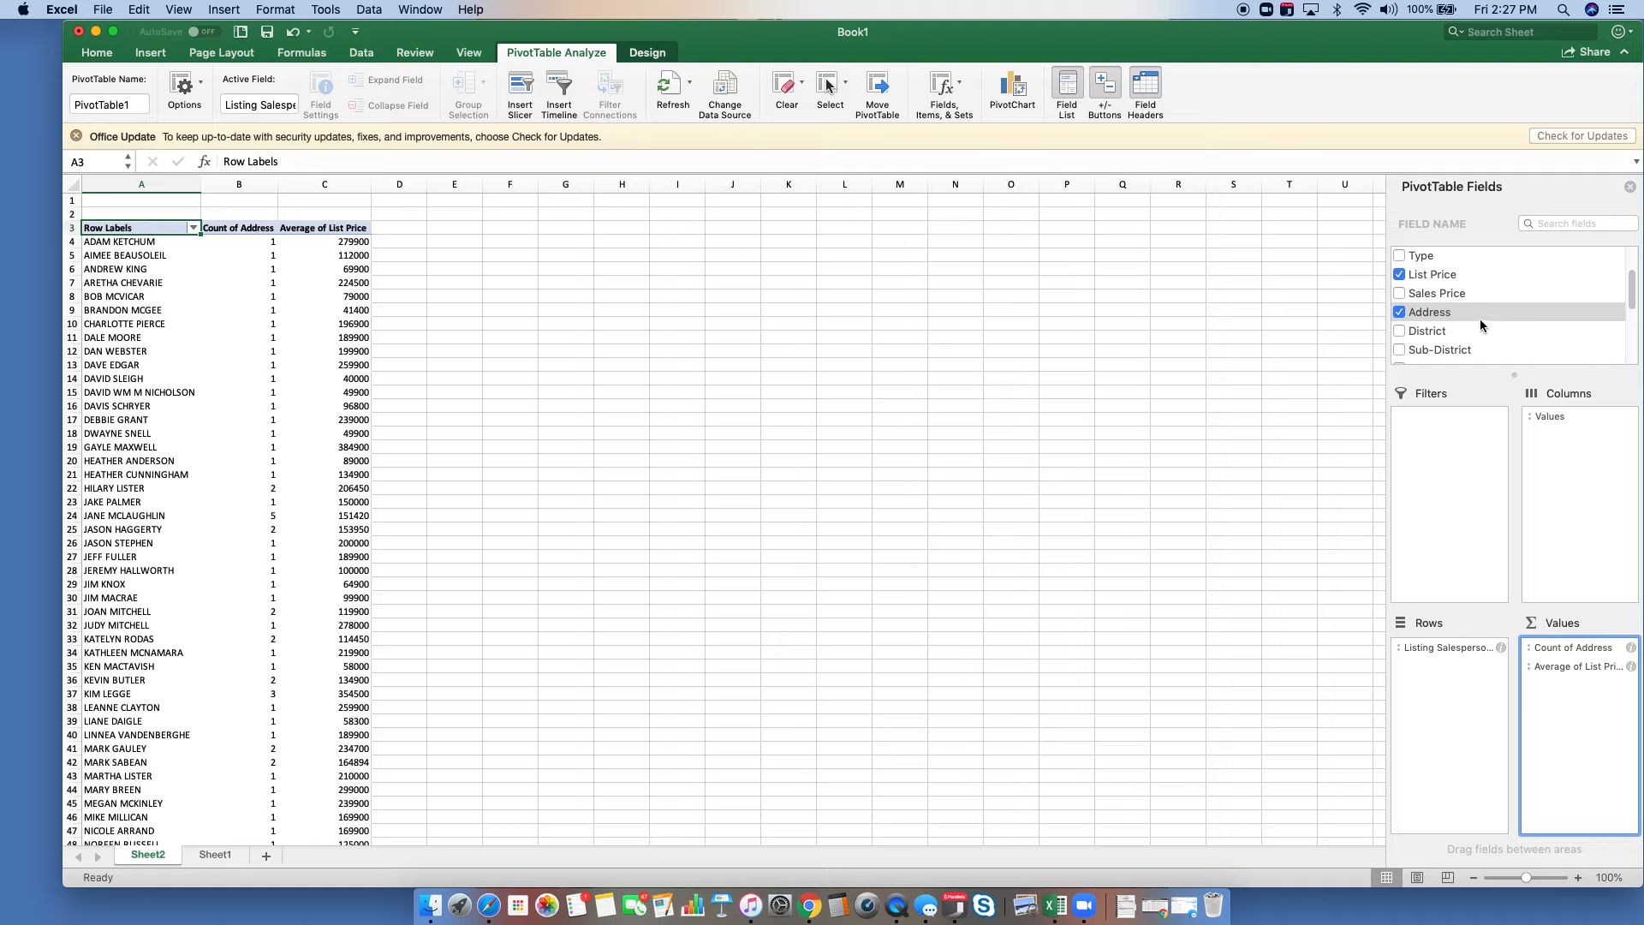
Add Sales Price to the PivotTable values and summarize it by Average
click(1447, 312)
drag(1437, 293, 1593, 707)
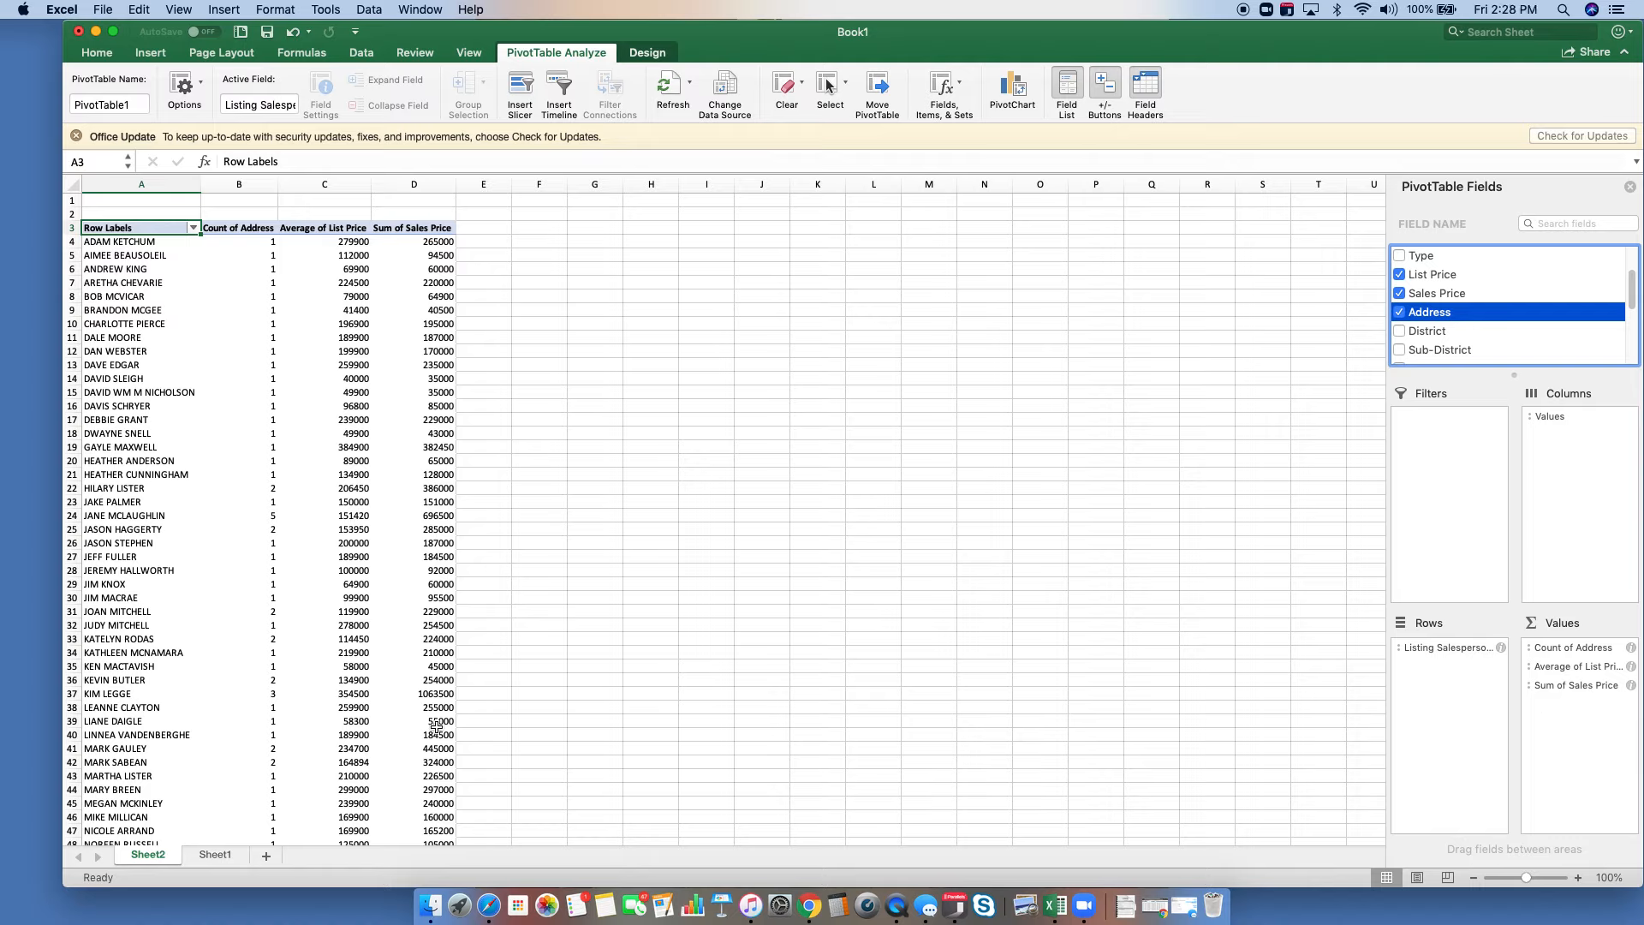
click(356, 690)
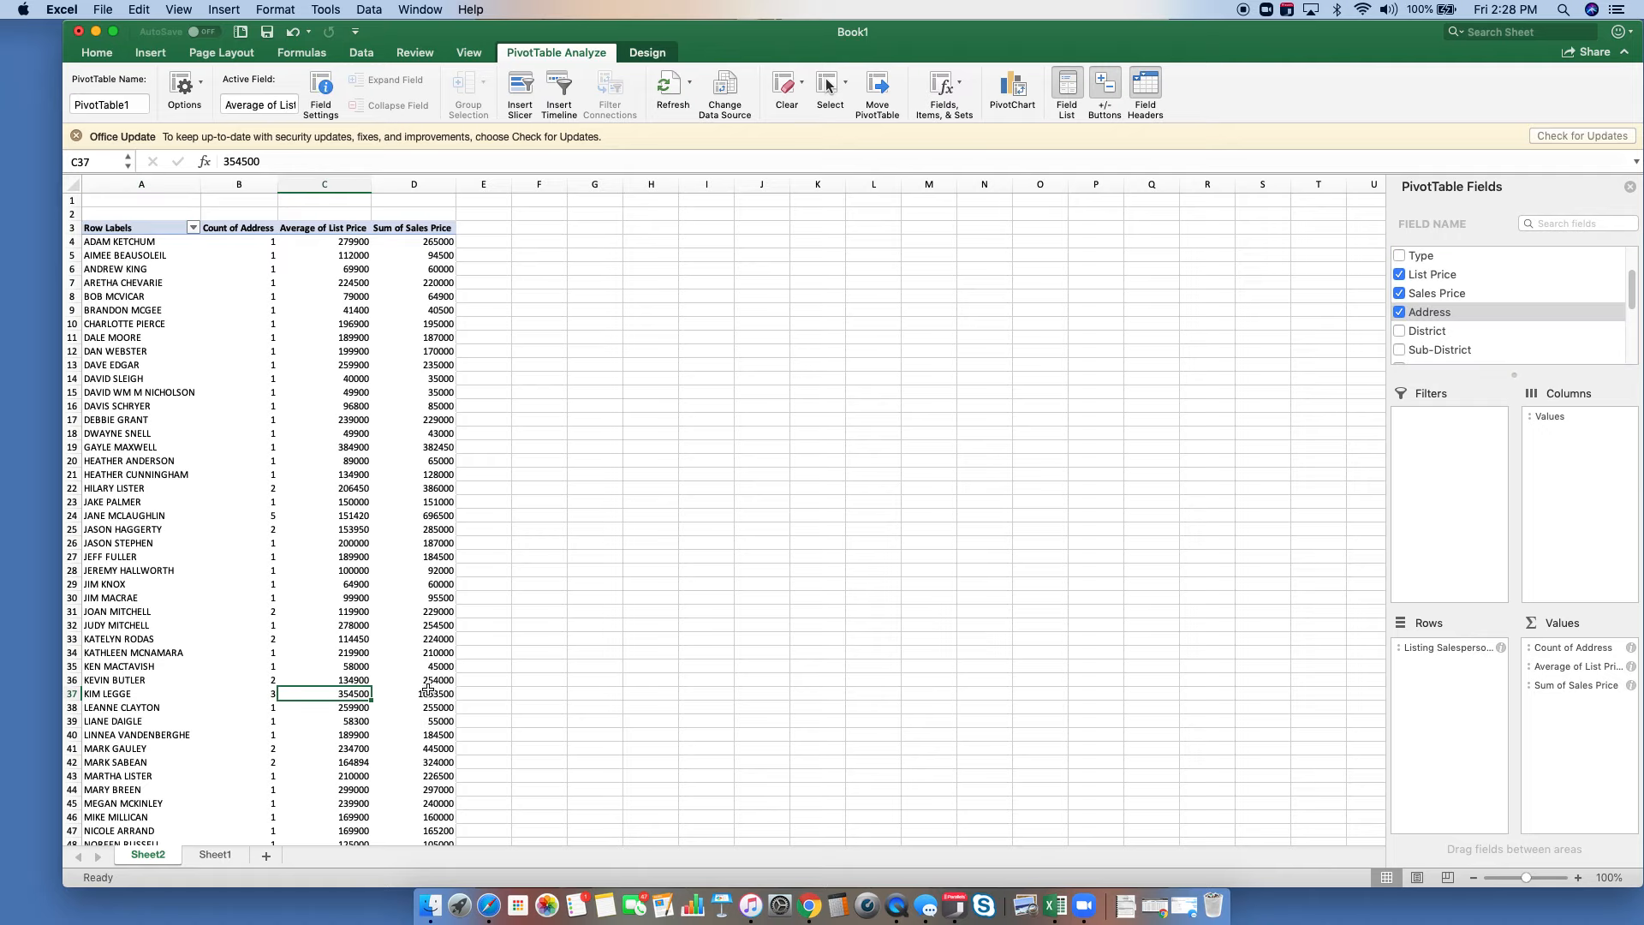
click(446, 695)
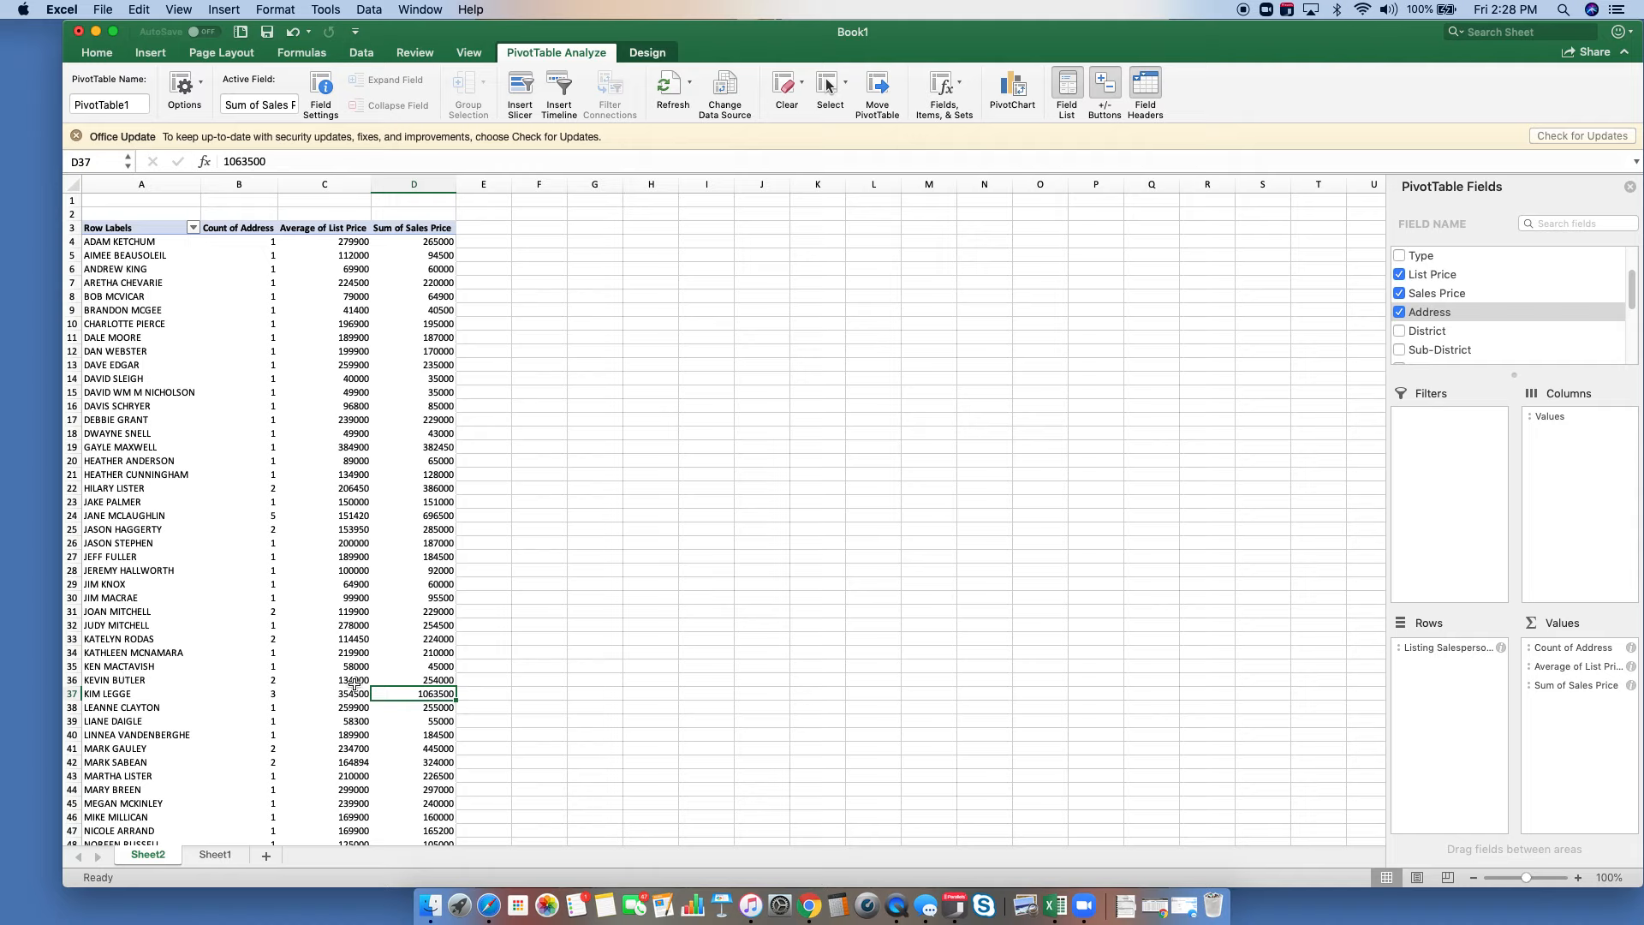
click(1631, 685)
click(741, 319)
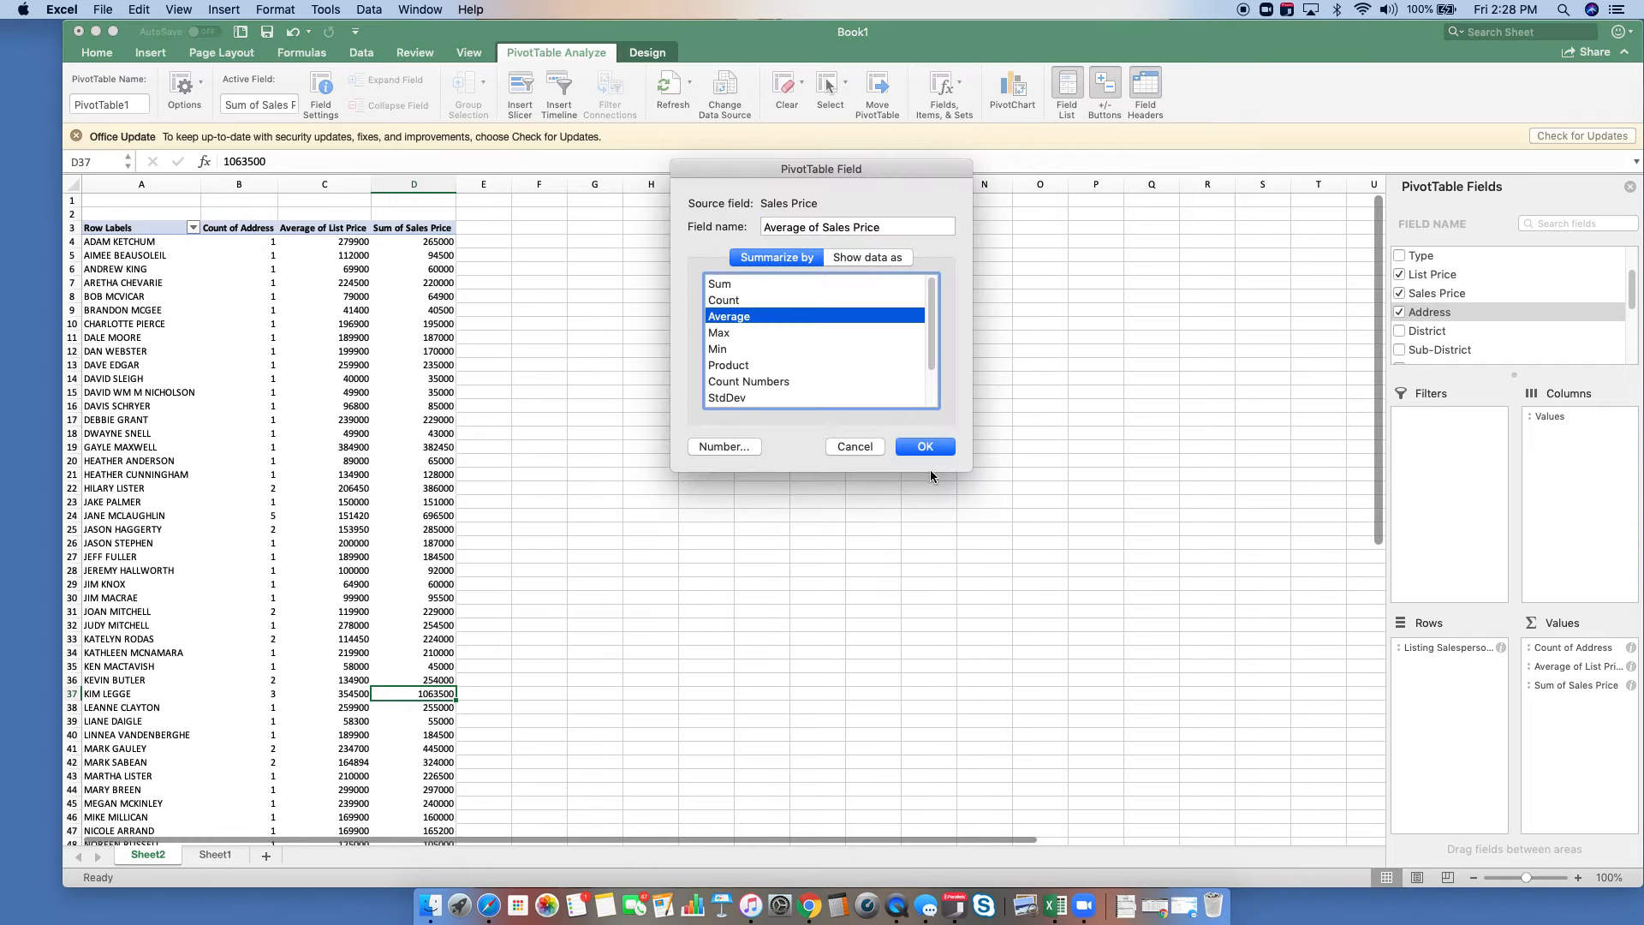
click(925, 446)
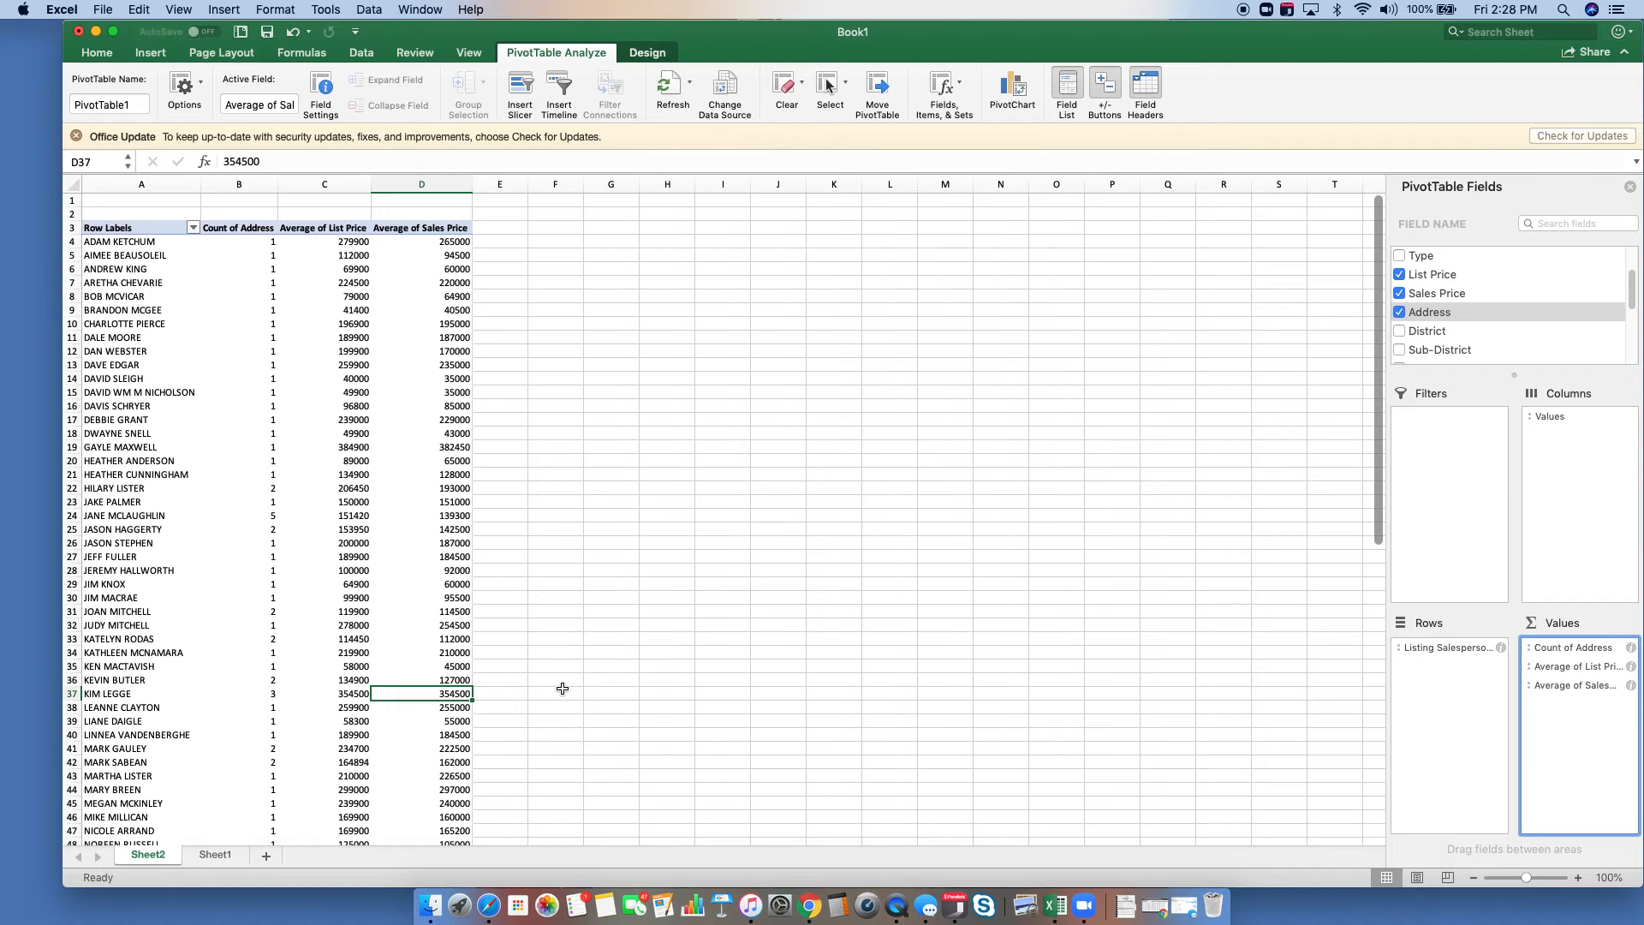
Center the contents of the Count of Address column in the PivotTable sheet
mouse_move(239, 184)
mouse_down()
mouse_move(378, 203)
mouse_move(244, 199)
mouse_up()
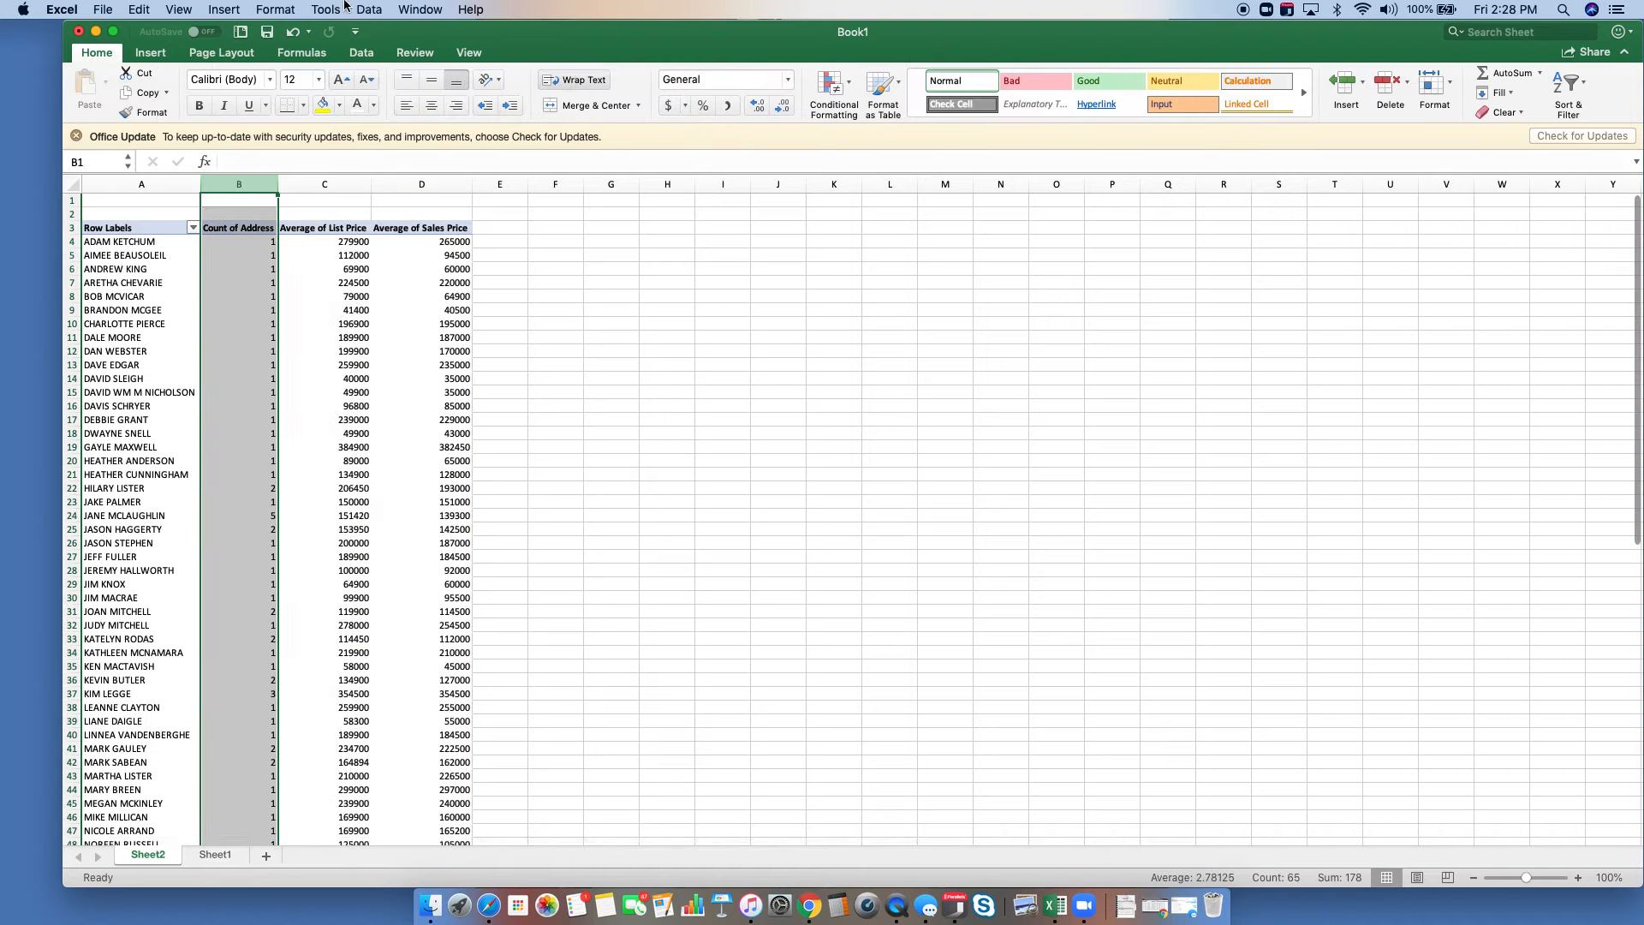
click(433, 106)
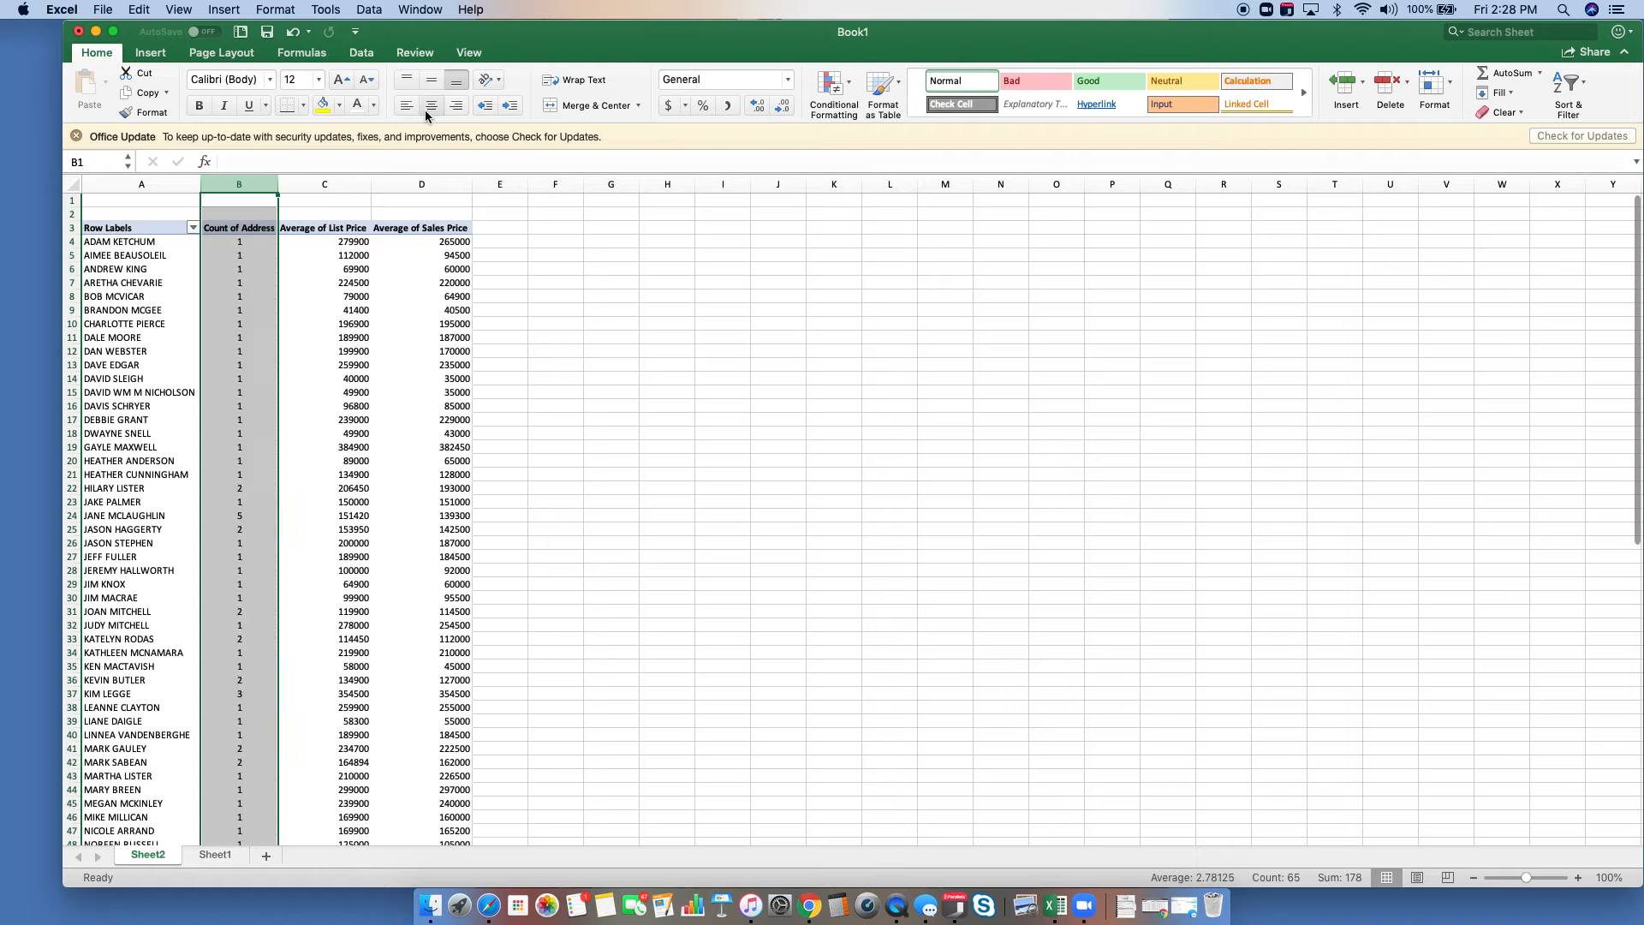
click(342, 242)
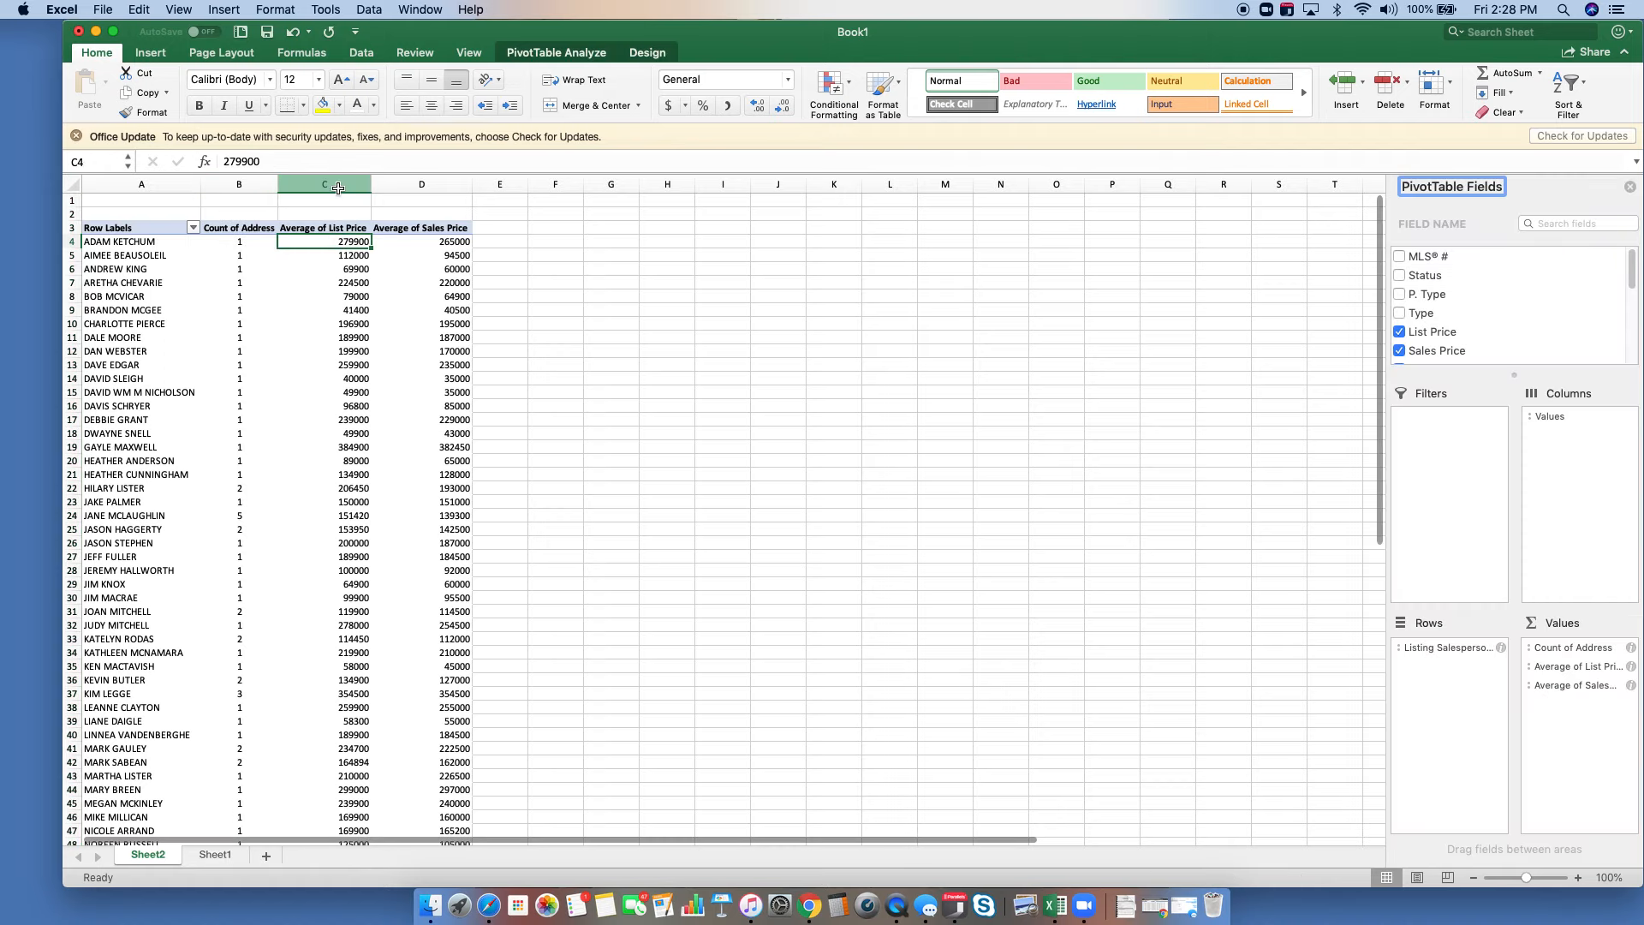
Format the Average of List Price and Average of Sales Price columns as Currency with no decimals and center their contents
drag(336, 184, 395, 182)
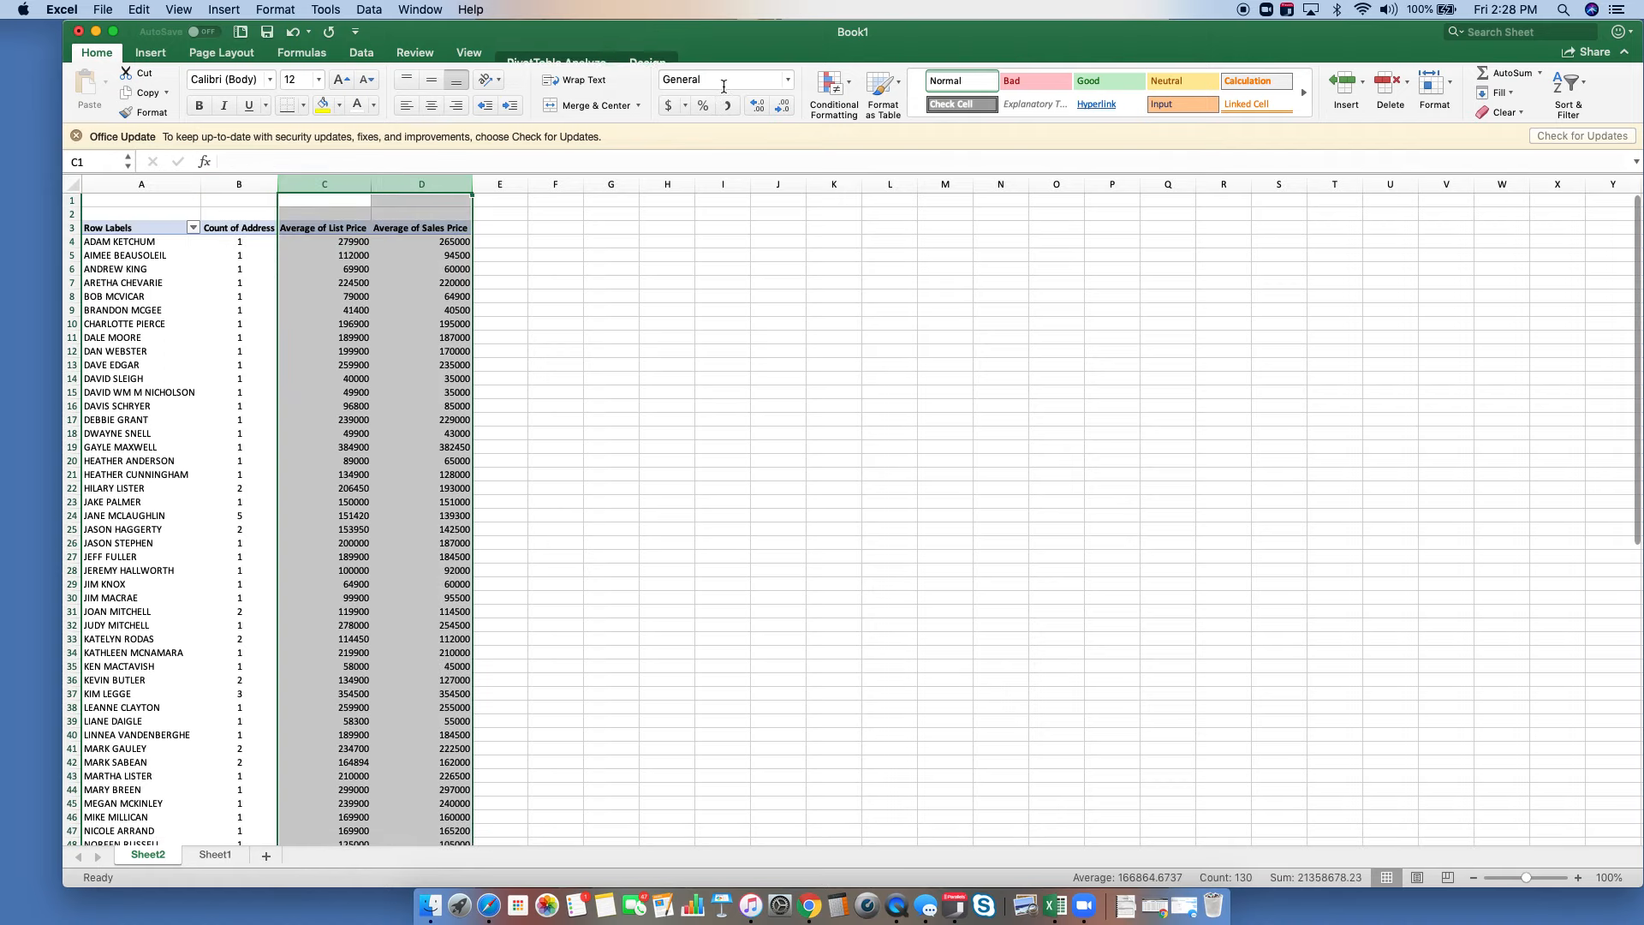
click(788, 88)
click(742, 151)
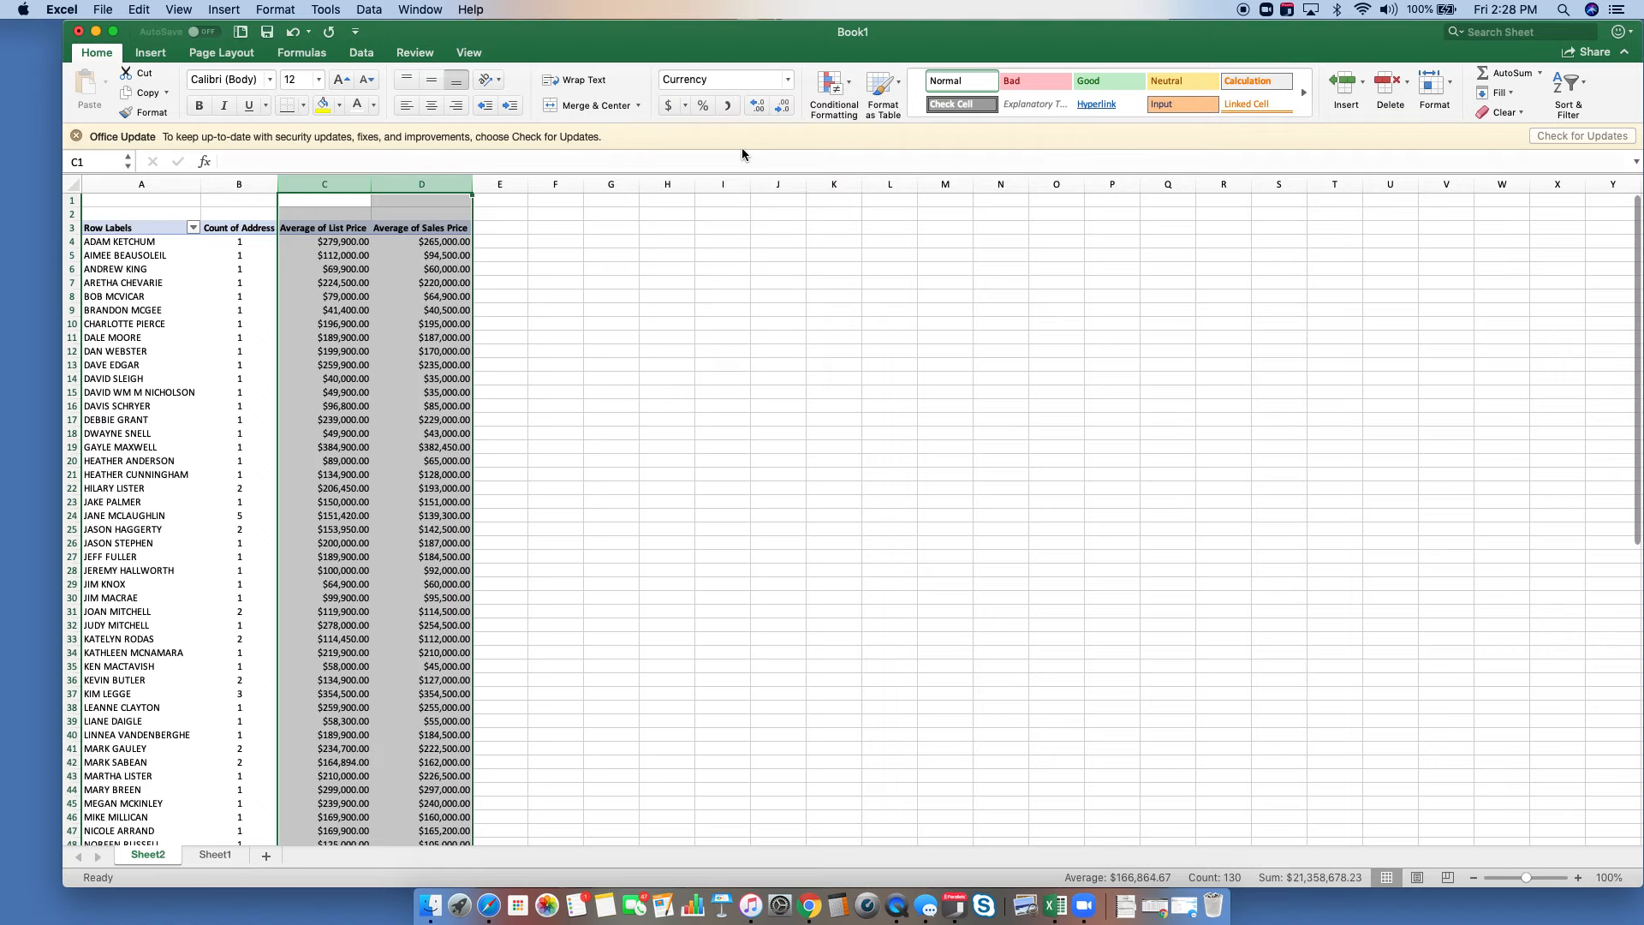
click(775, 106)
click(775, 106)
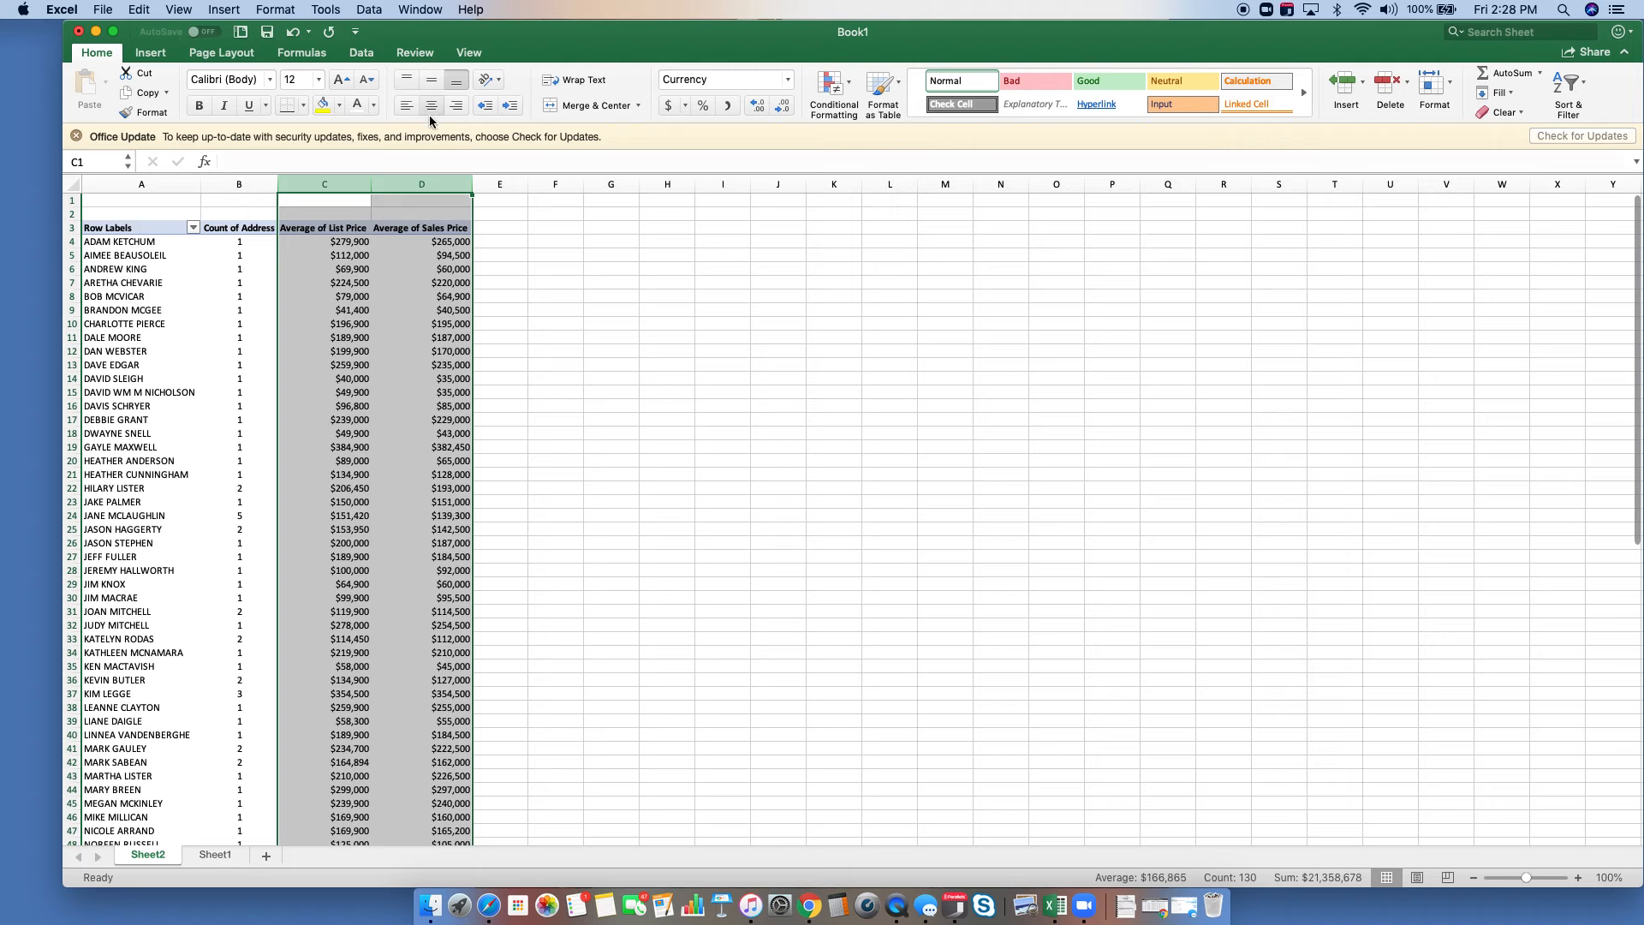
click(381, 515)
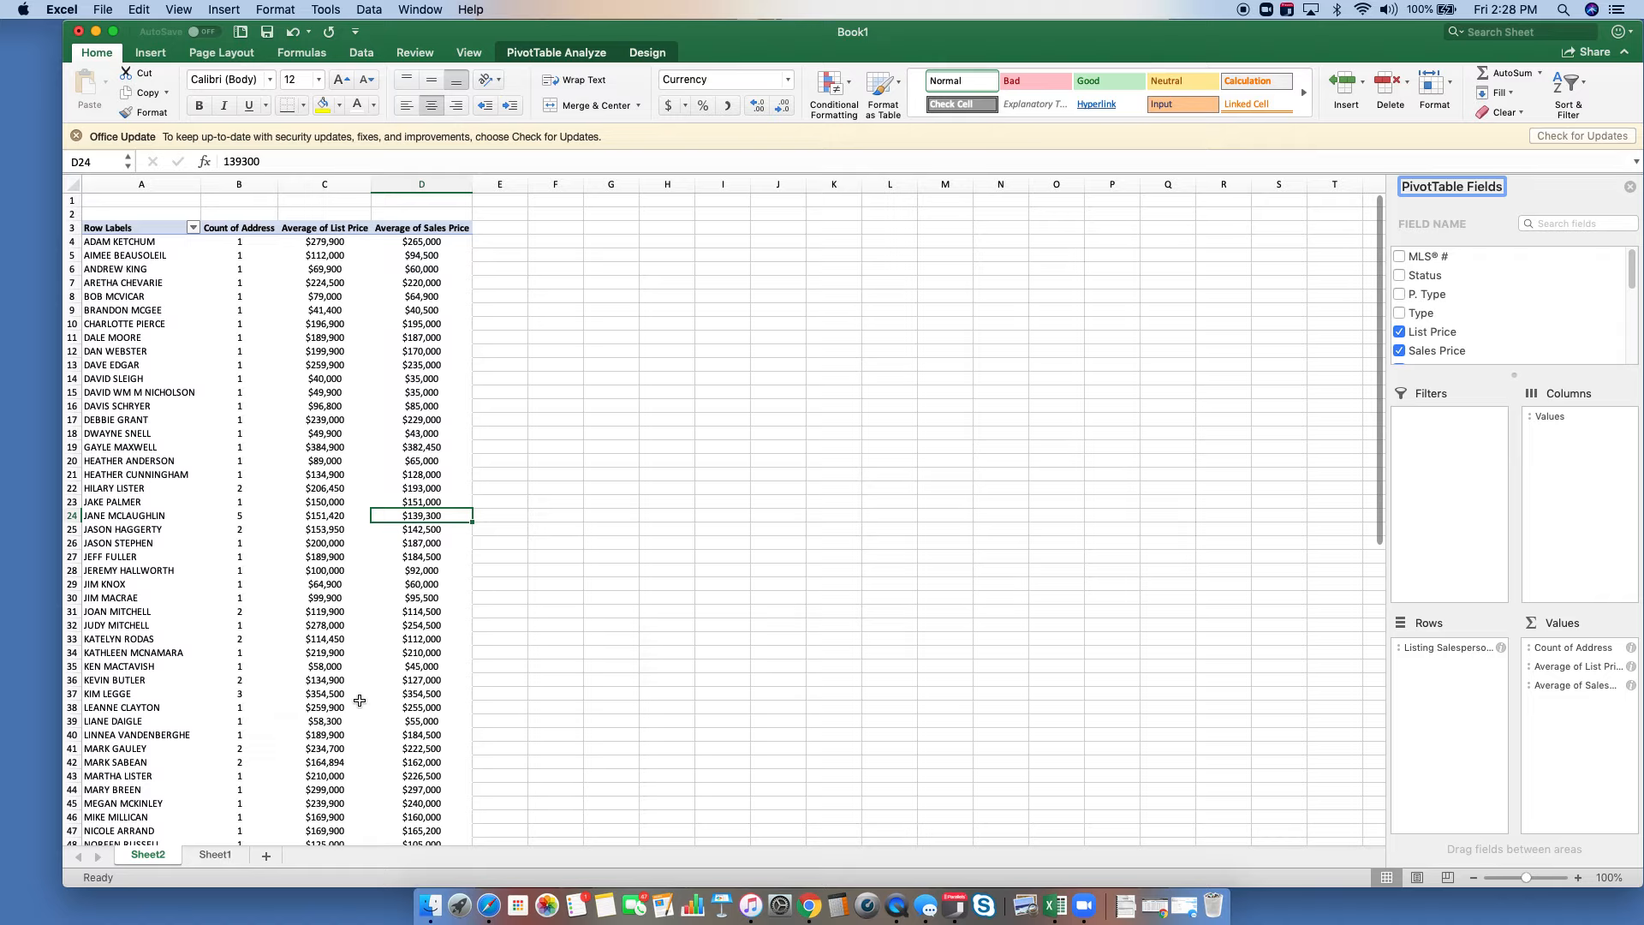
scroll(365, 701, down, 1)
scroll(365, 702, down, 2)
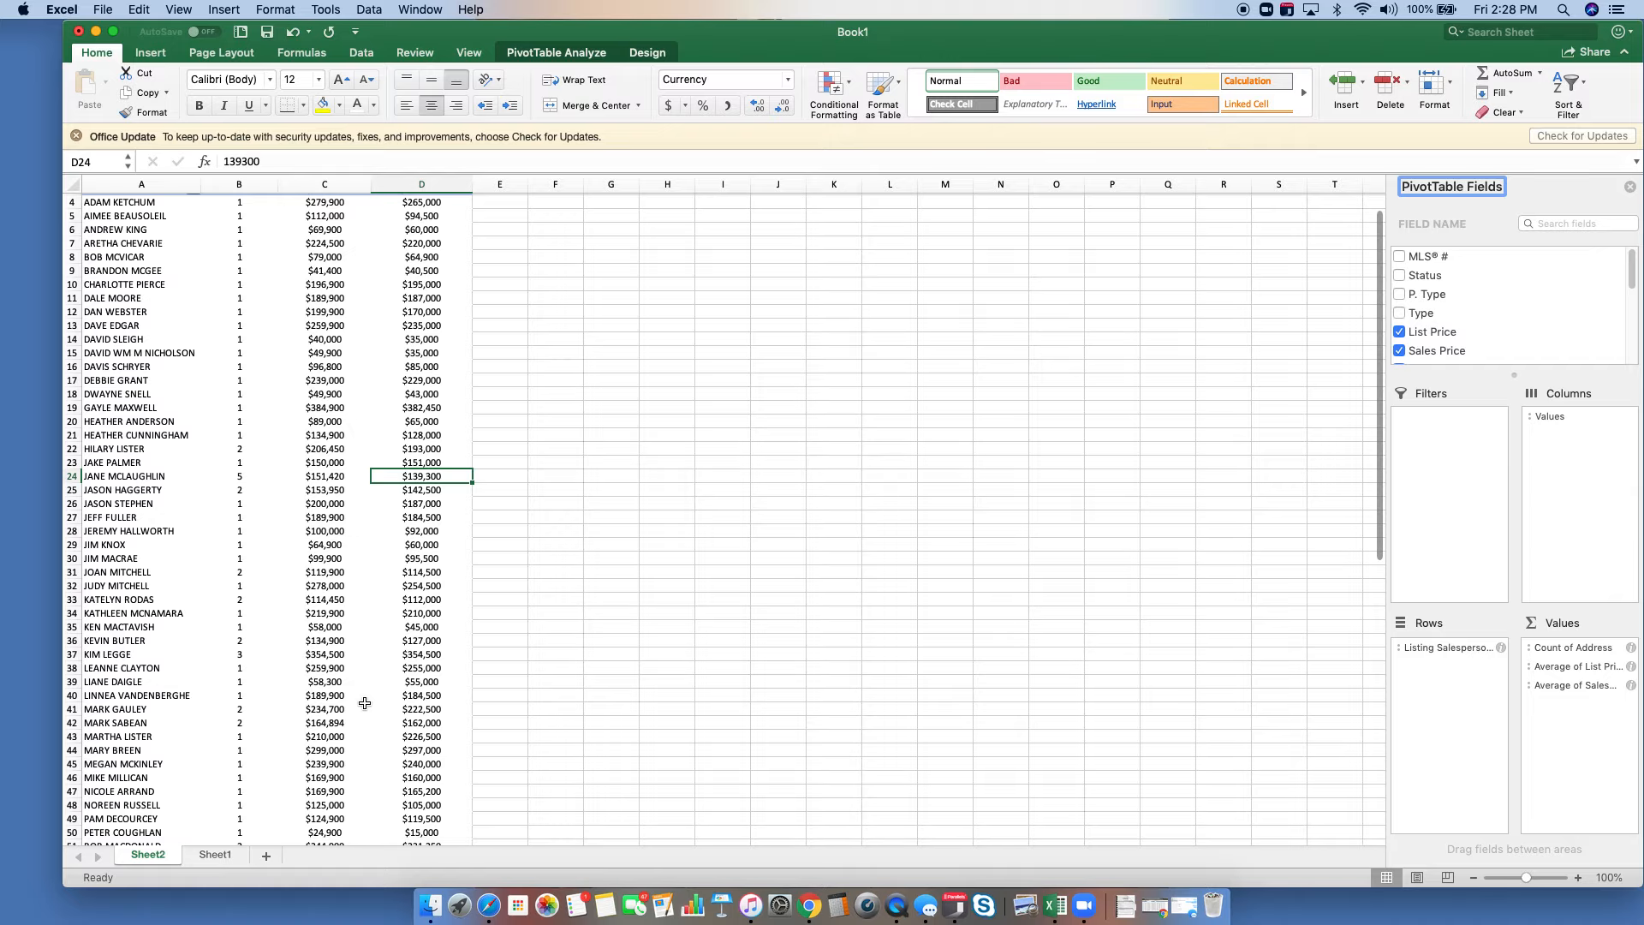
scroll(365, 703, up, 3)
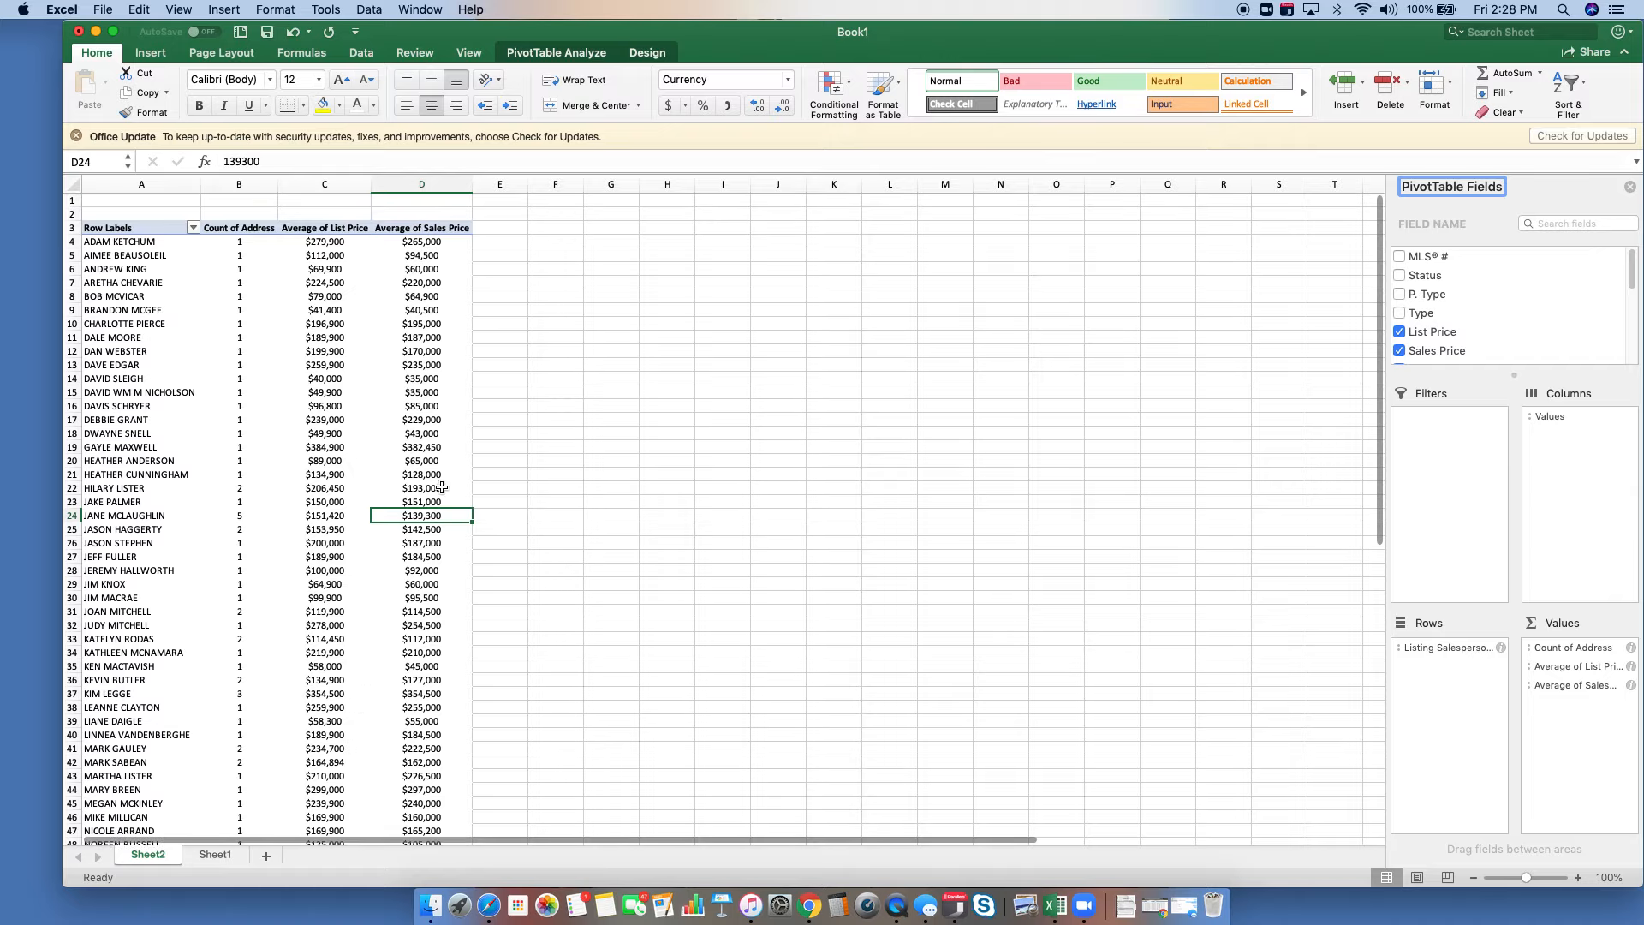
Start a new calculated field in the PivotTable and name it List to Sale Ratio
click(442, 243)
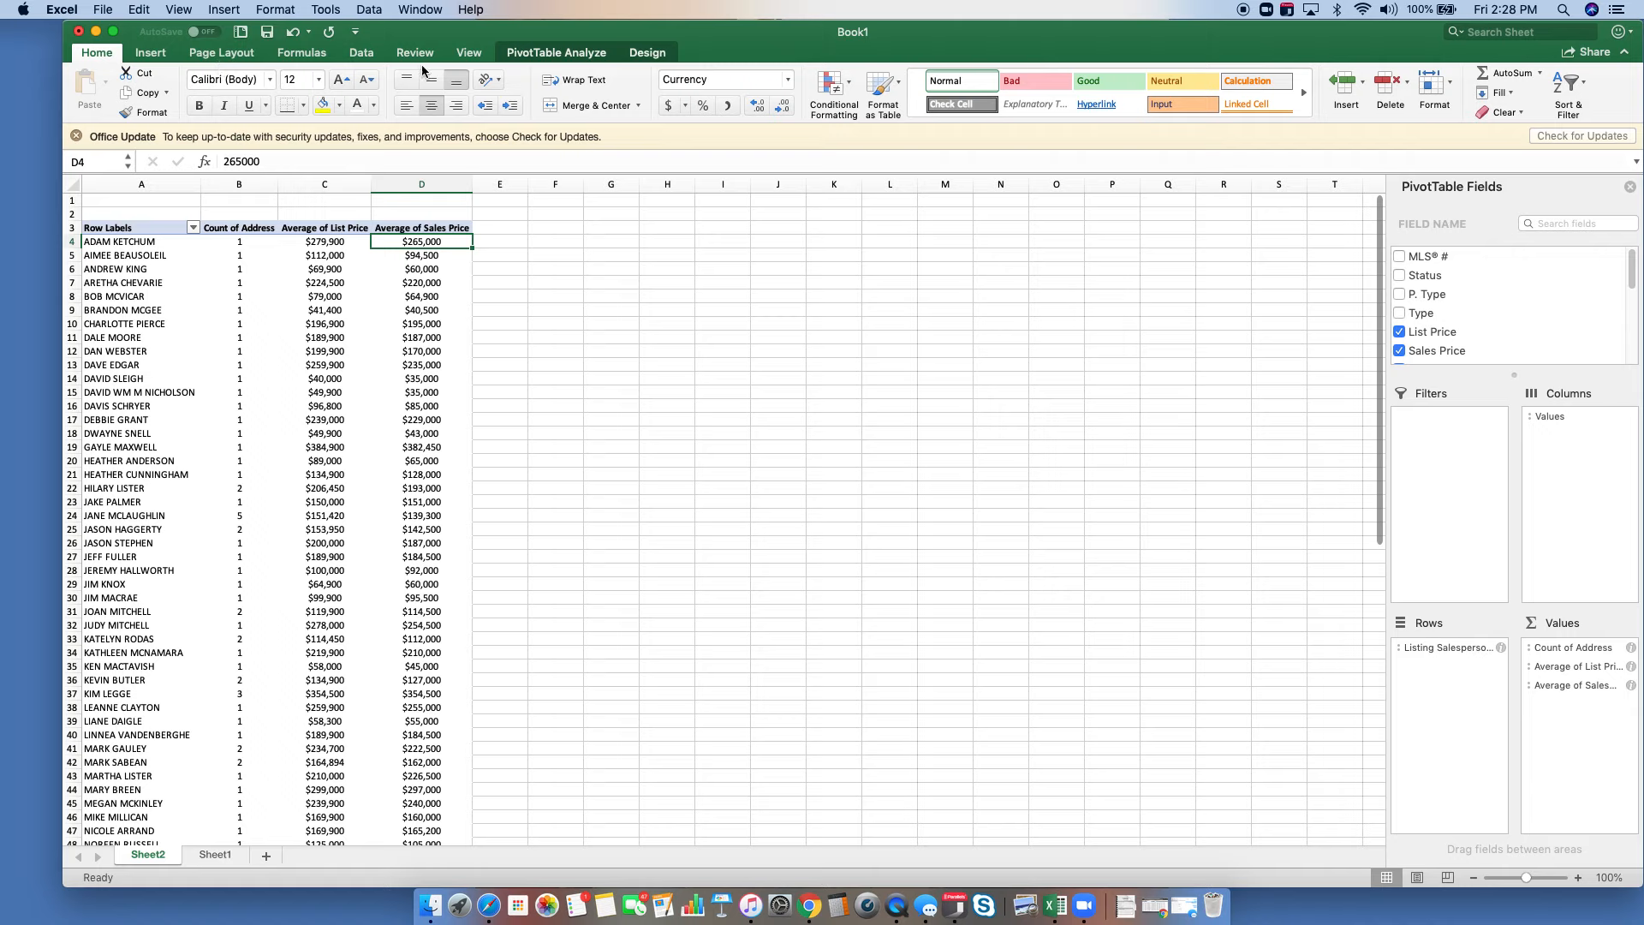
click(550, 55)
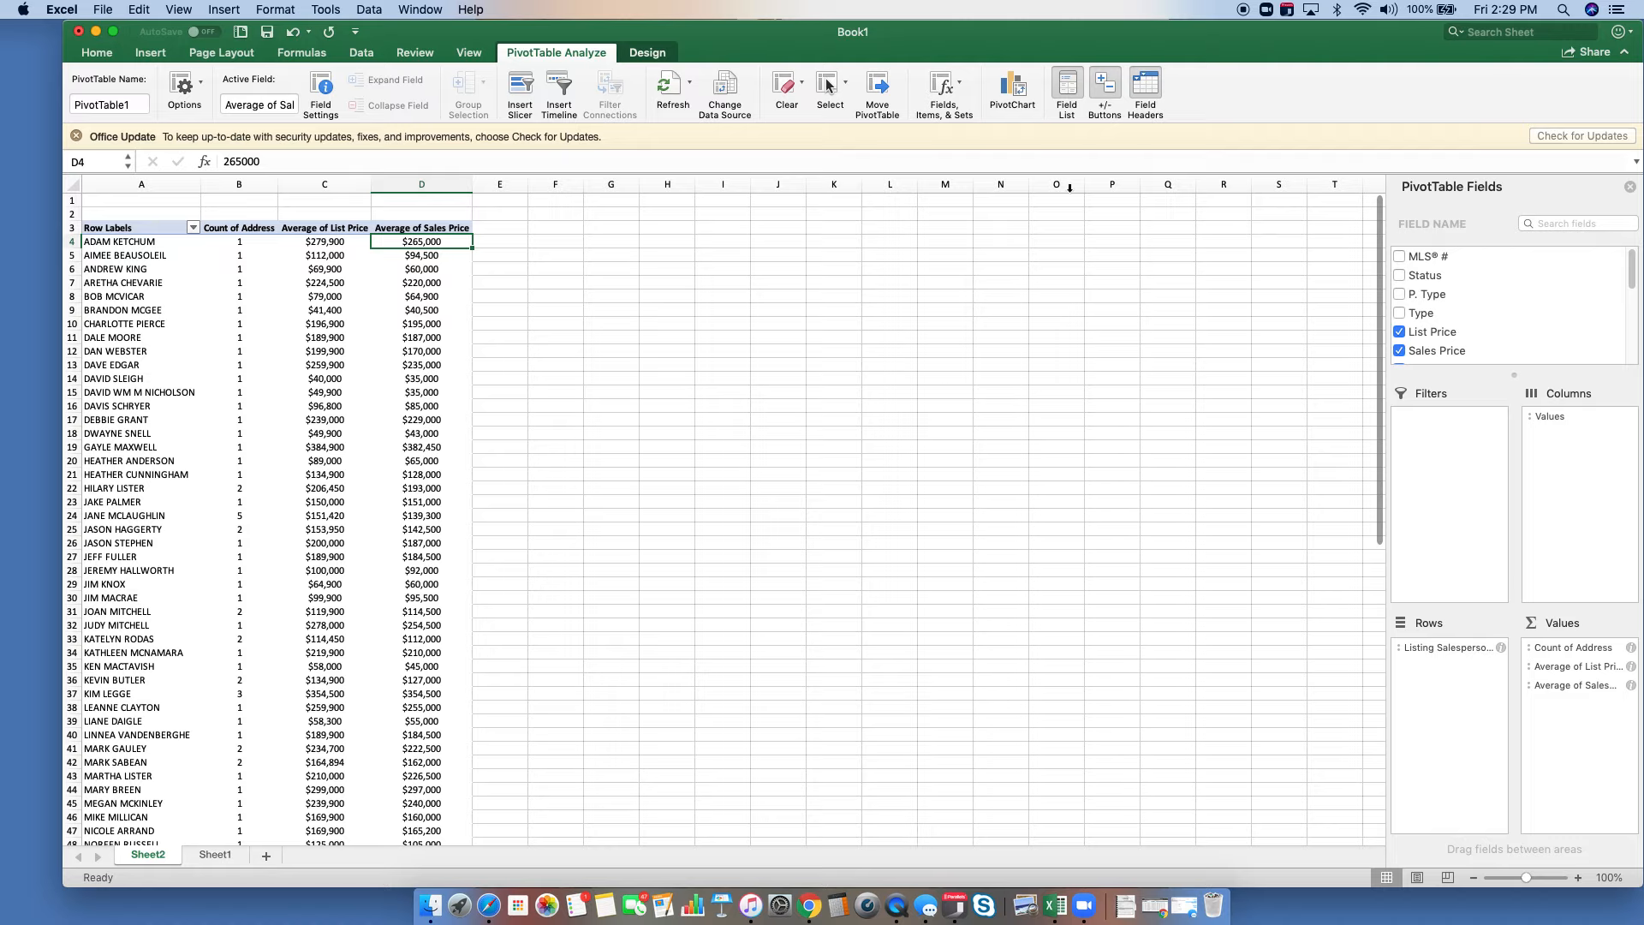
click(967, 92)
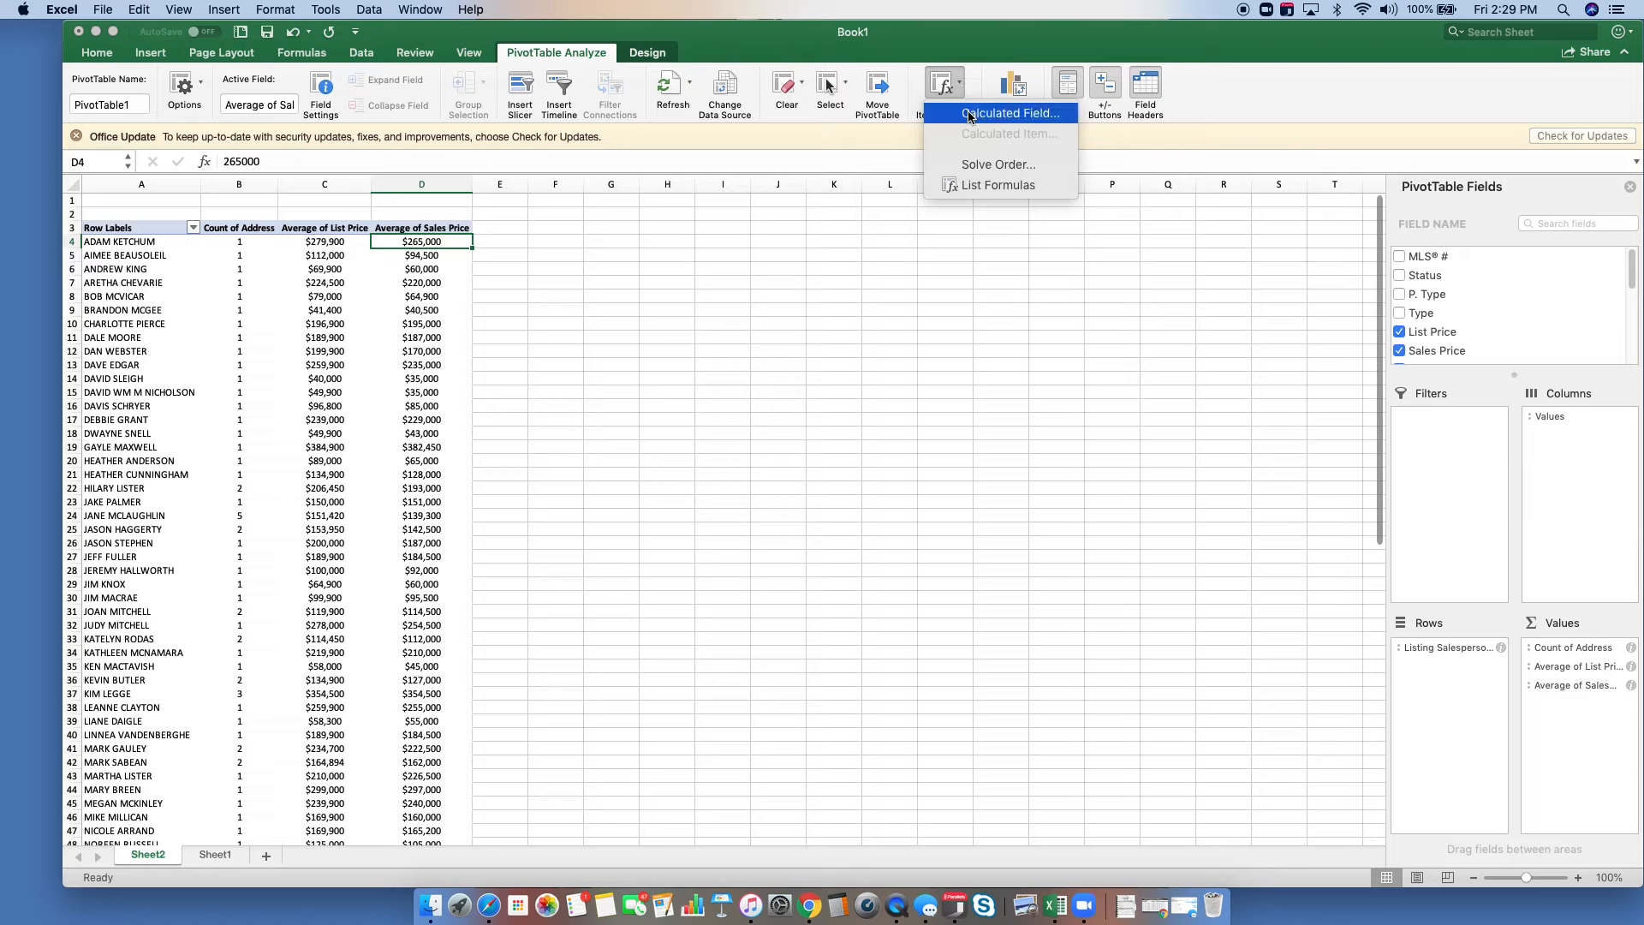
click(970, 114)
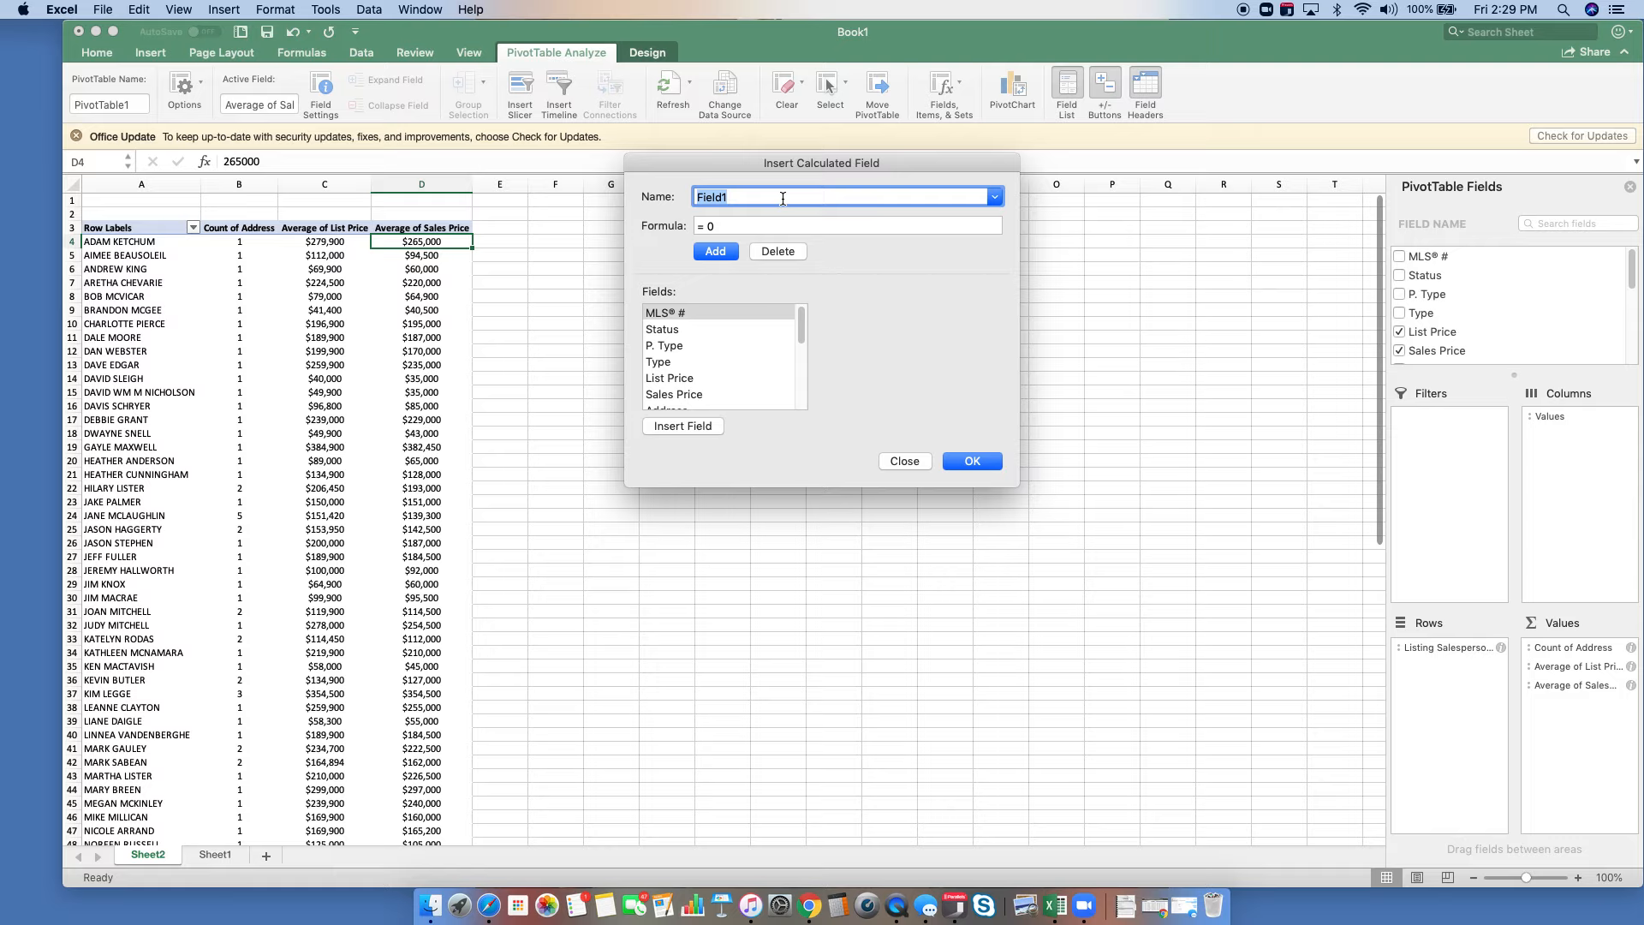
text(List to Sale Ratio)
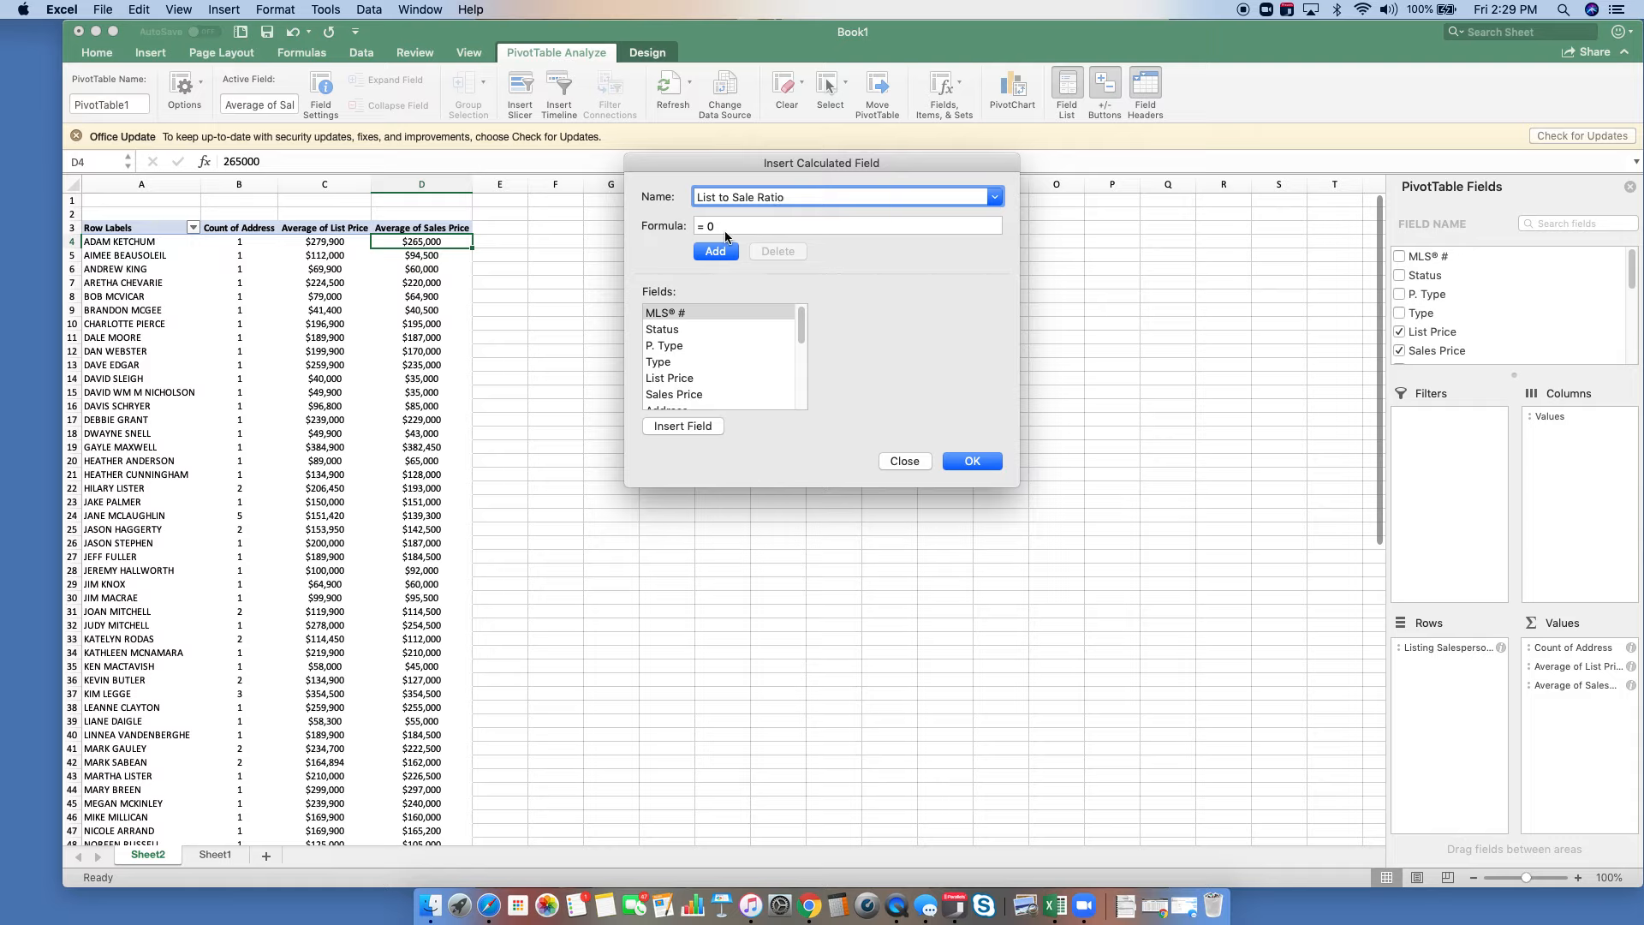
Define the calculated field's formula as 'Sales Price' divided by 'List Price' and insert it into the PivotTable
click(724, 228)
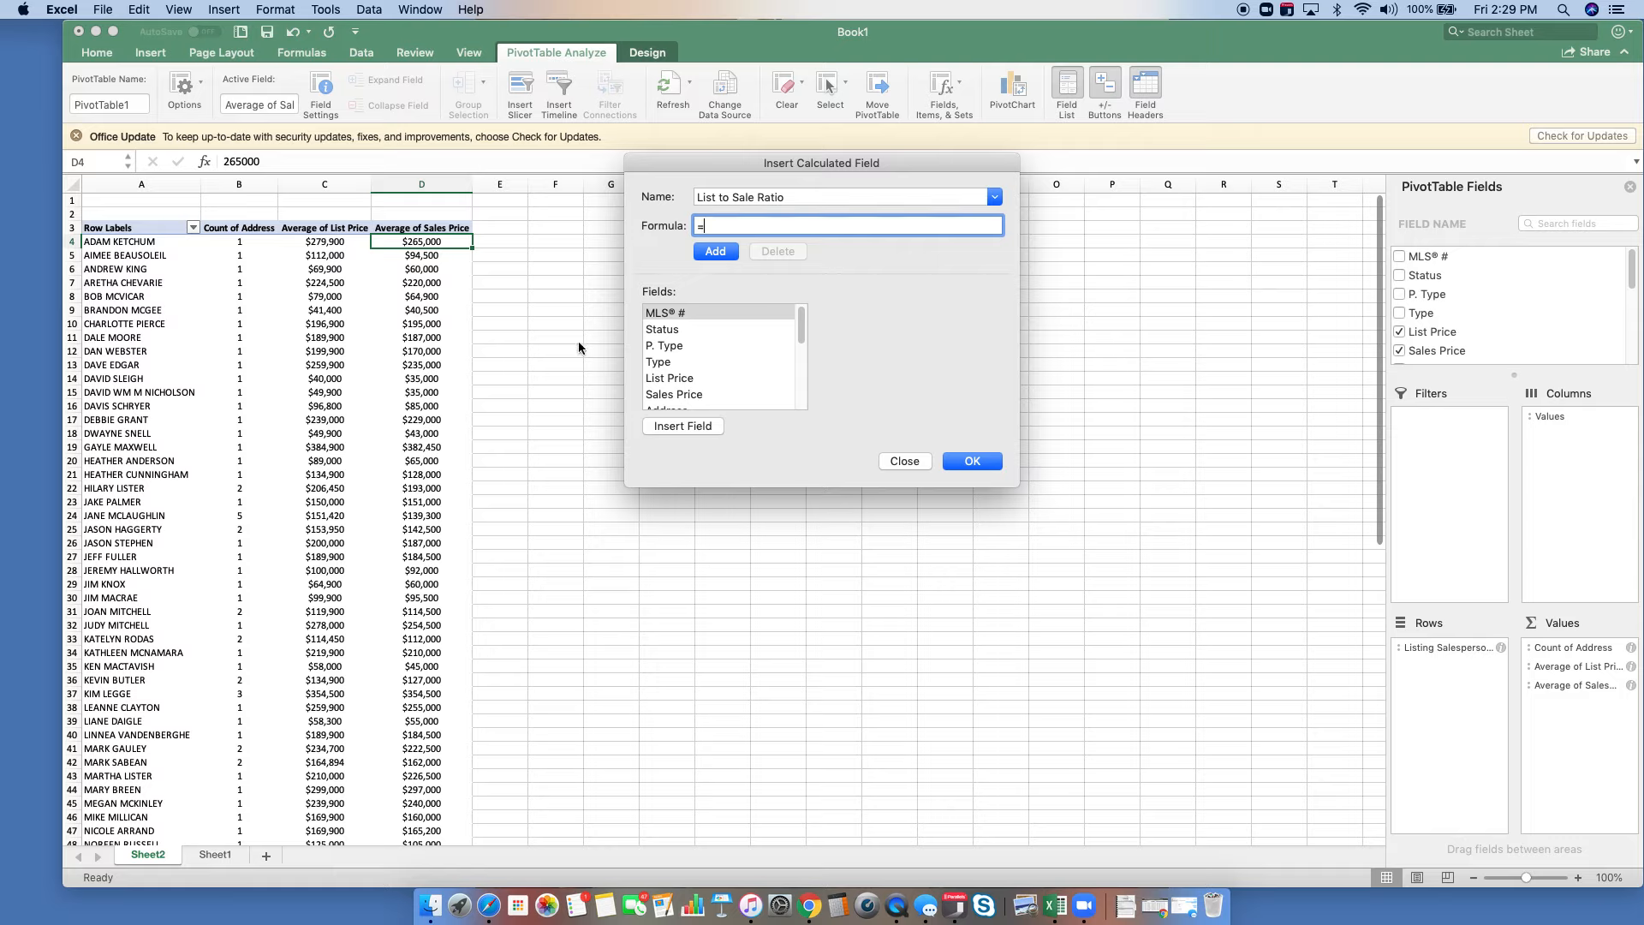
scroll(802, 324, down, 3)
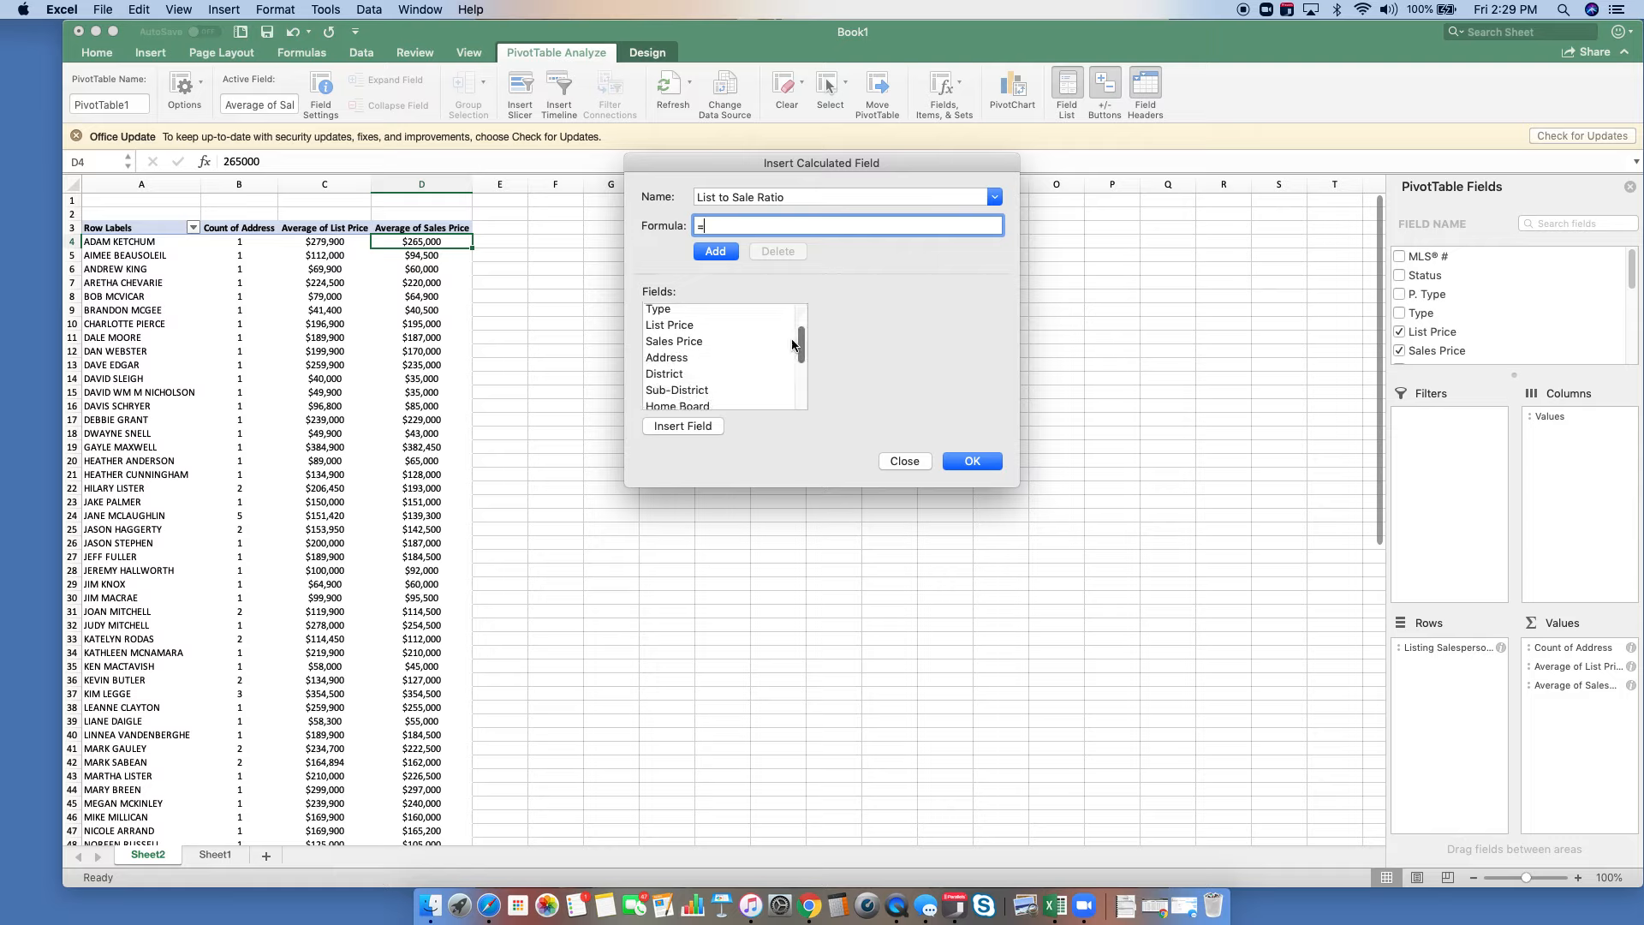
double_click(692, 343)
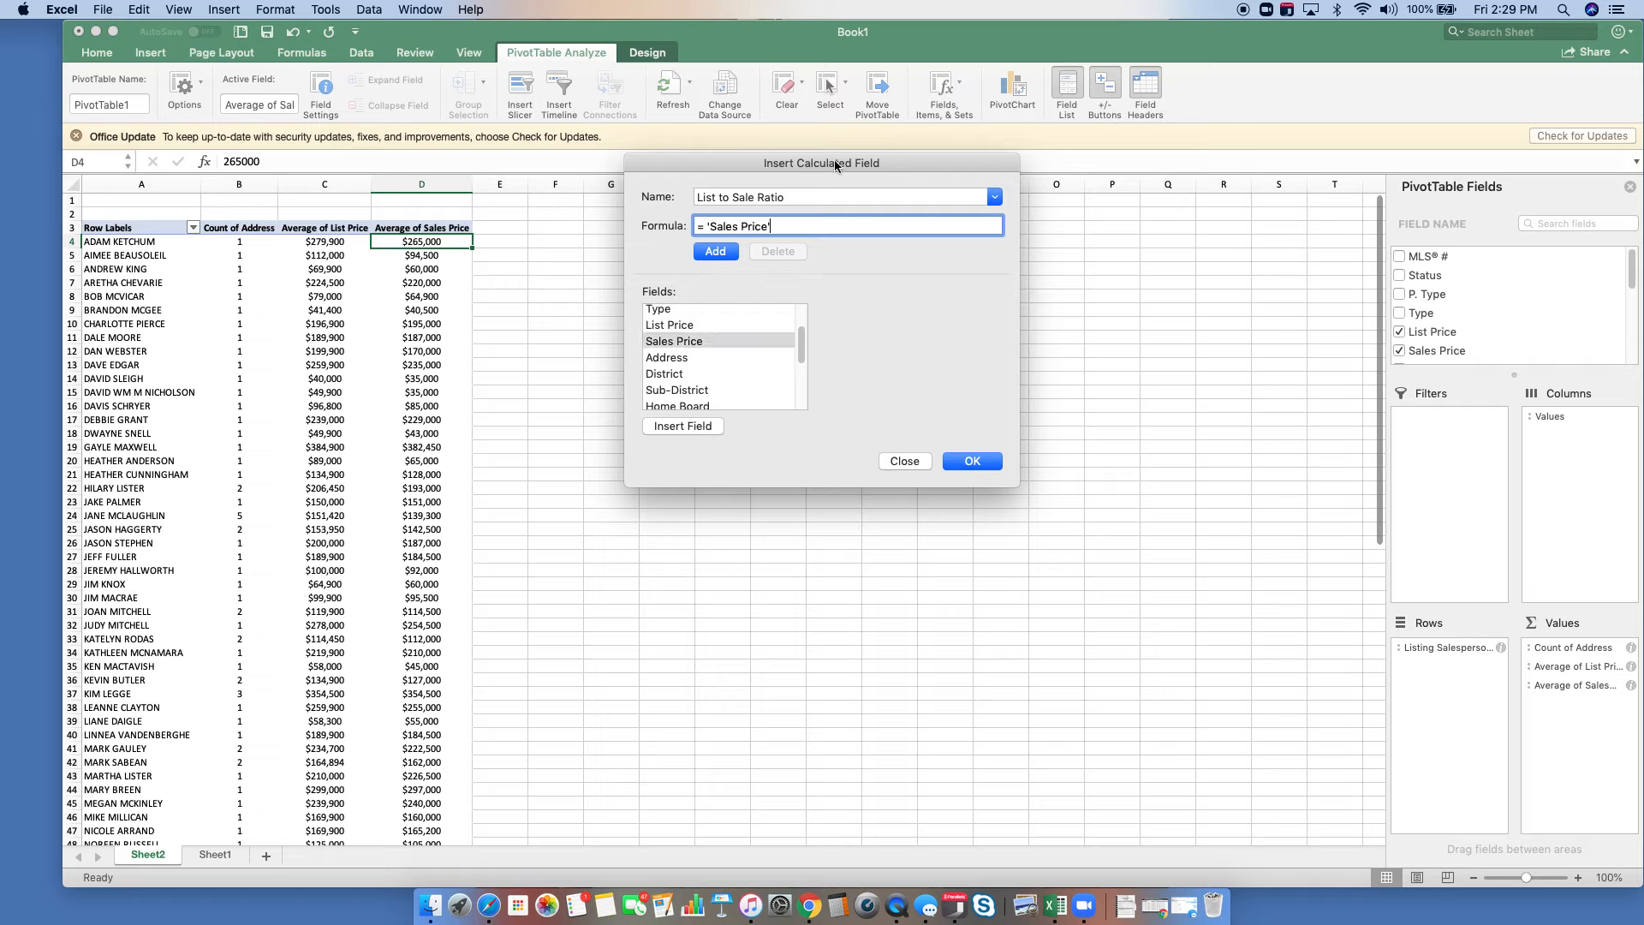
text(/)
click(776, 227)
click(682, 327)
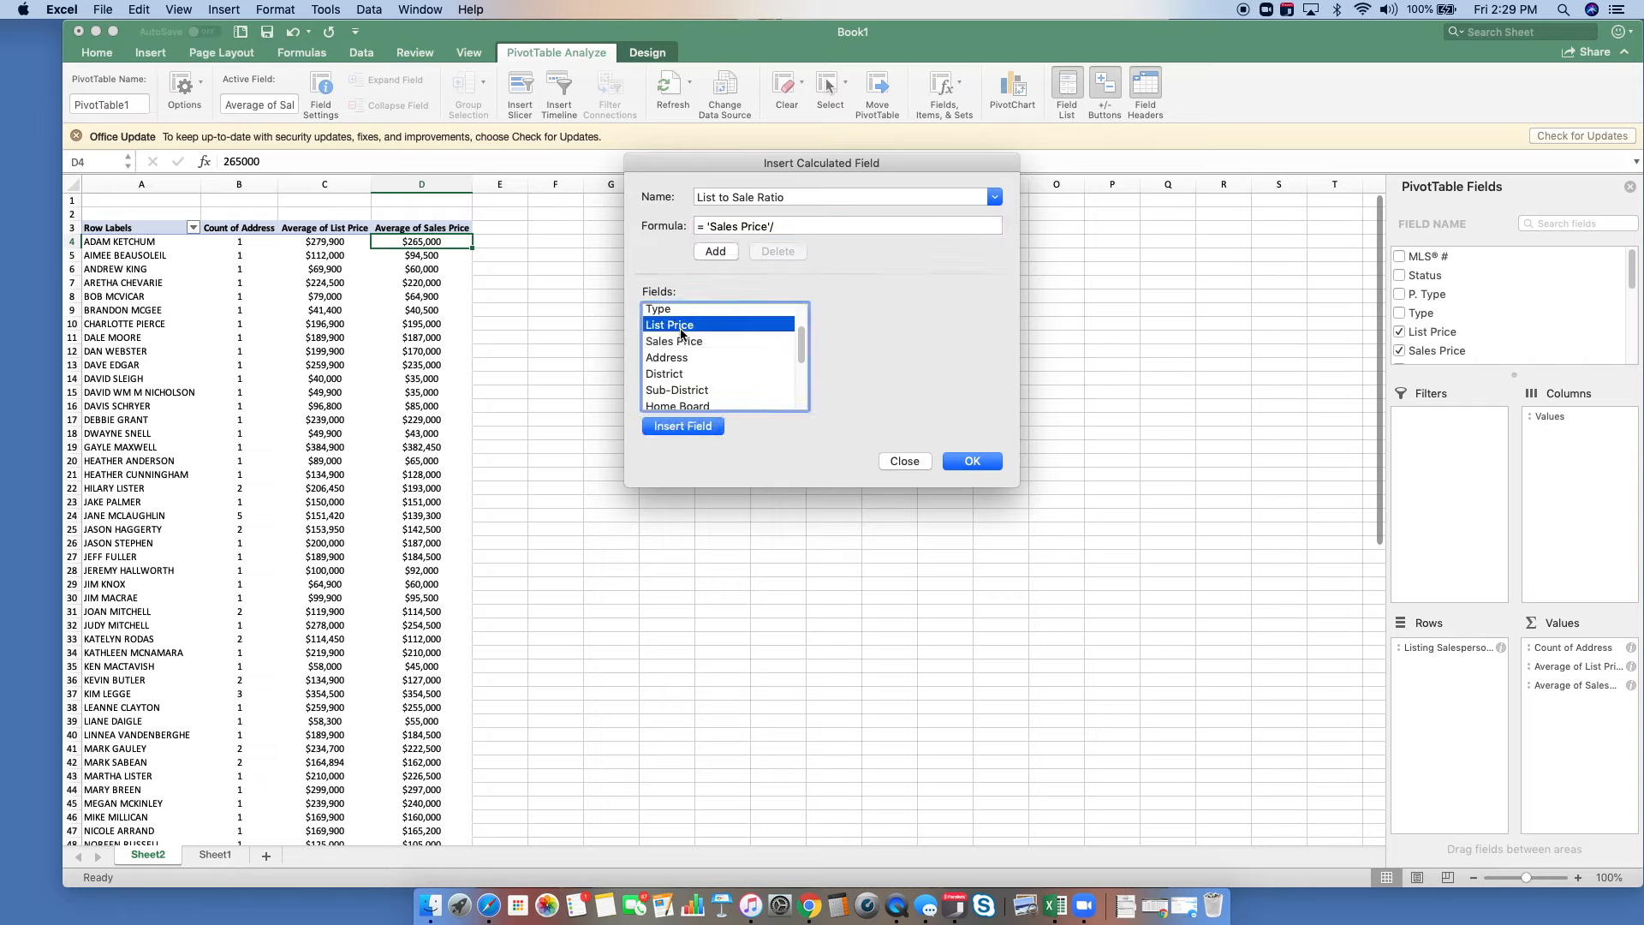
double_click(683, 327)
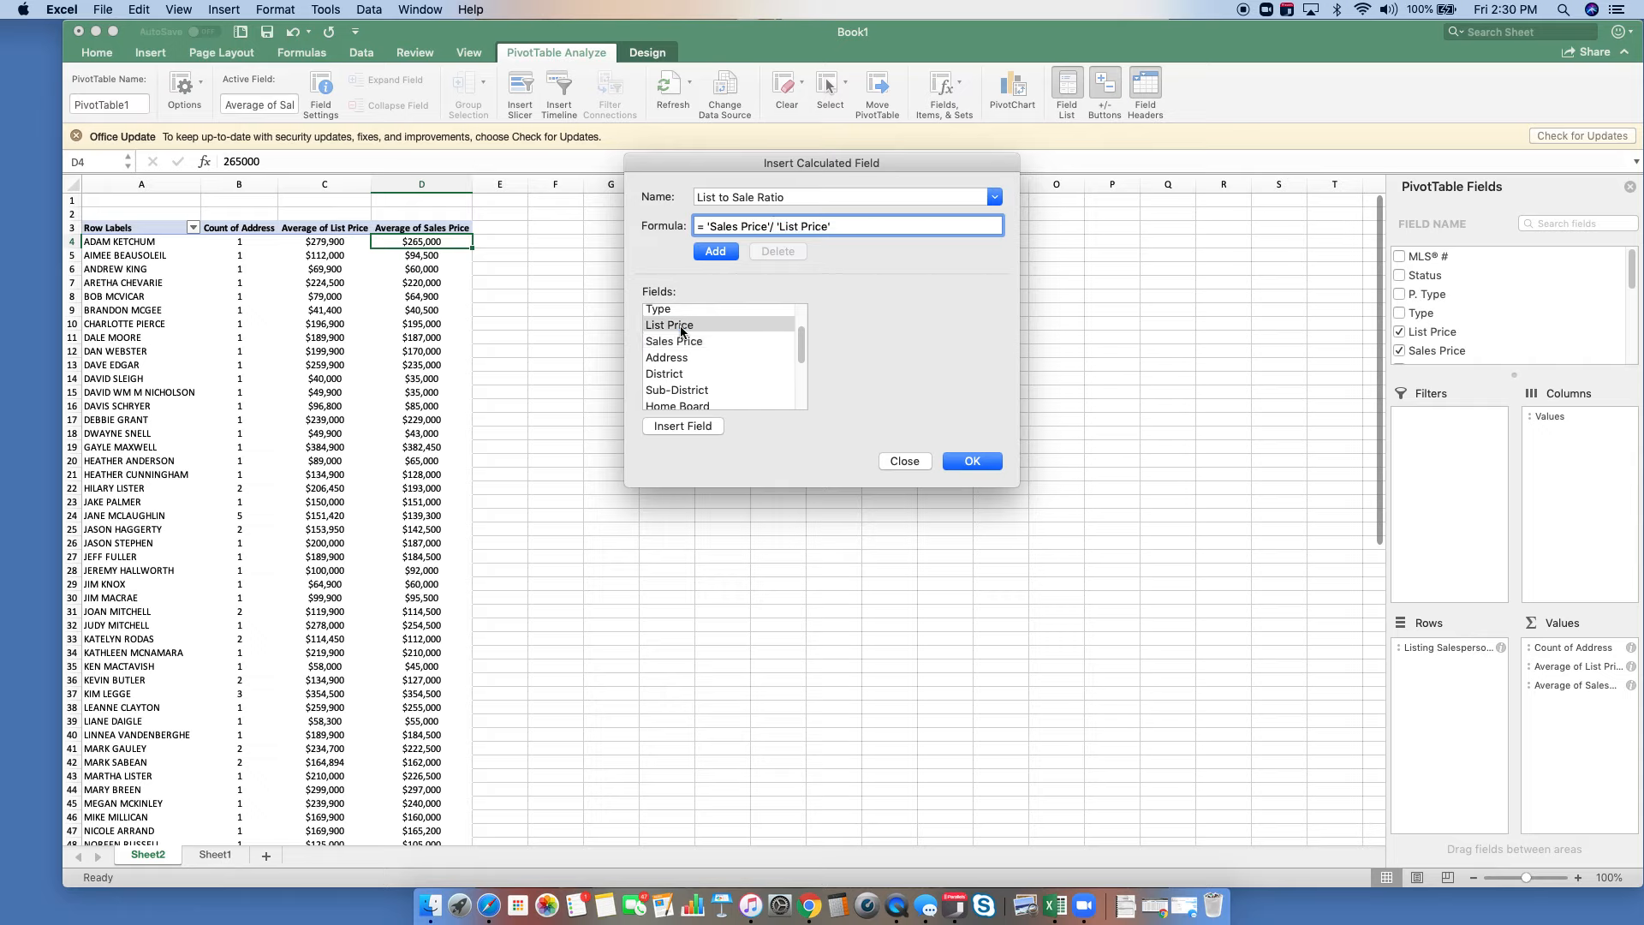
click(970, 461)
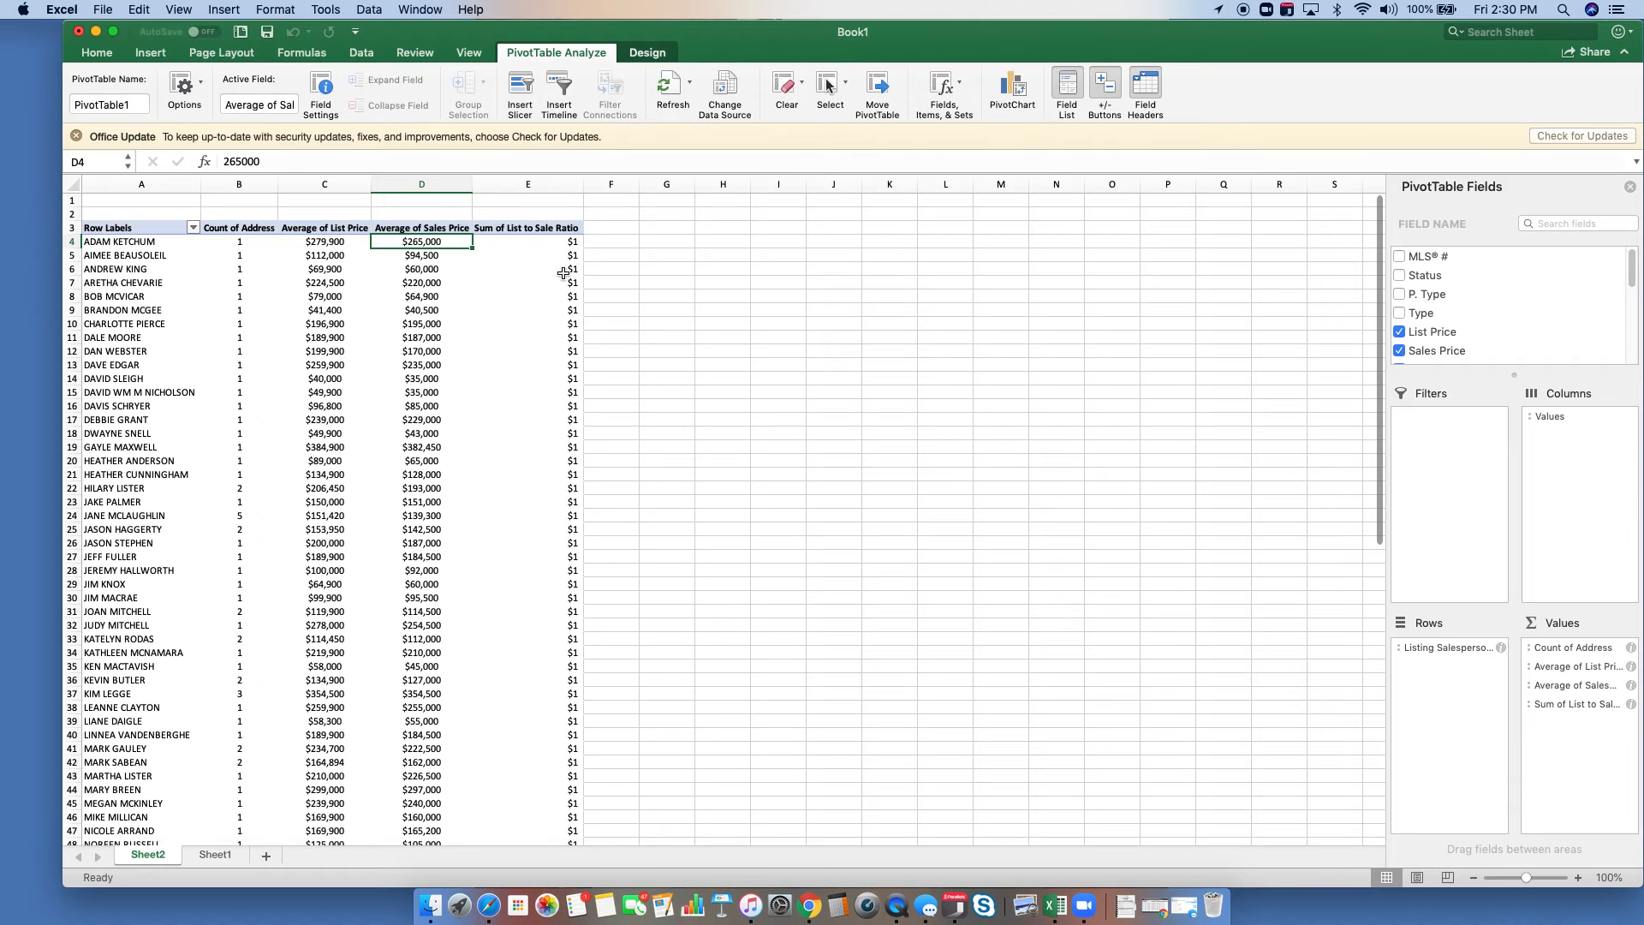
Format the Sum of List to Sale Ratio column as a percentage with one decimal place
click(548, 243)
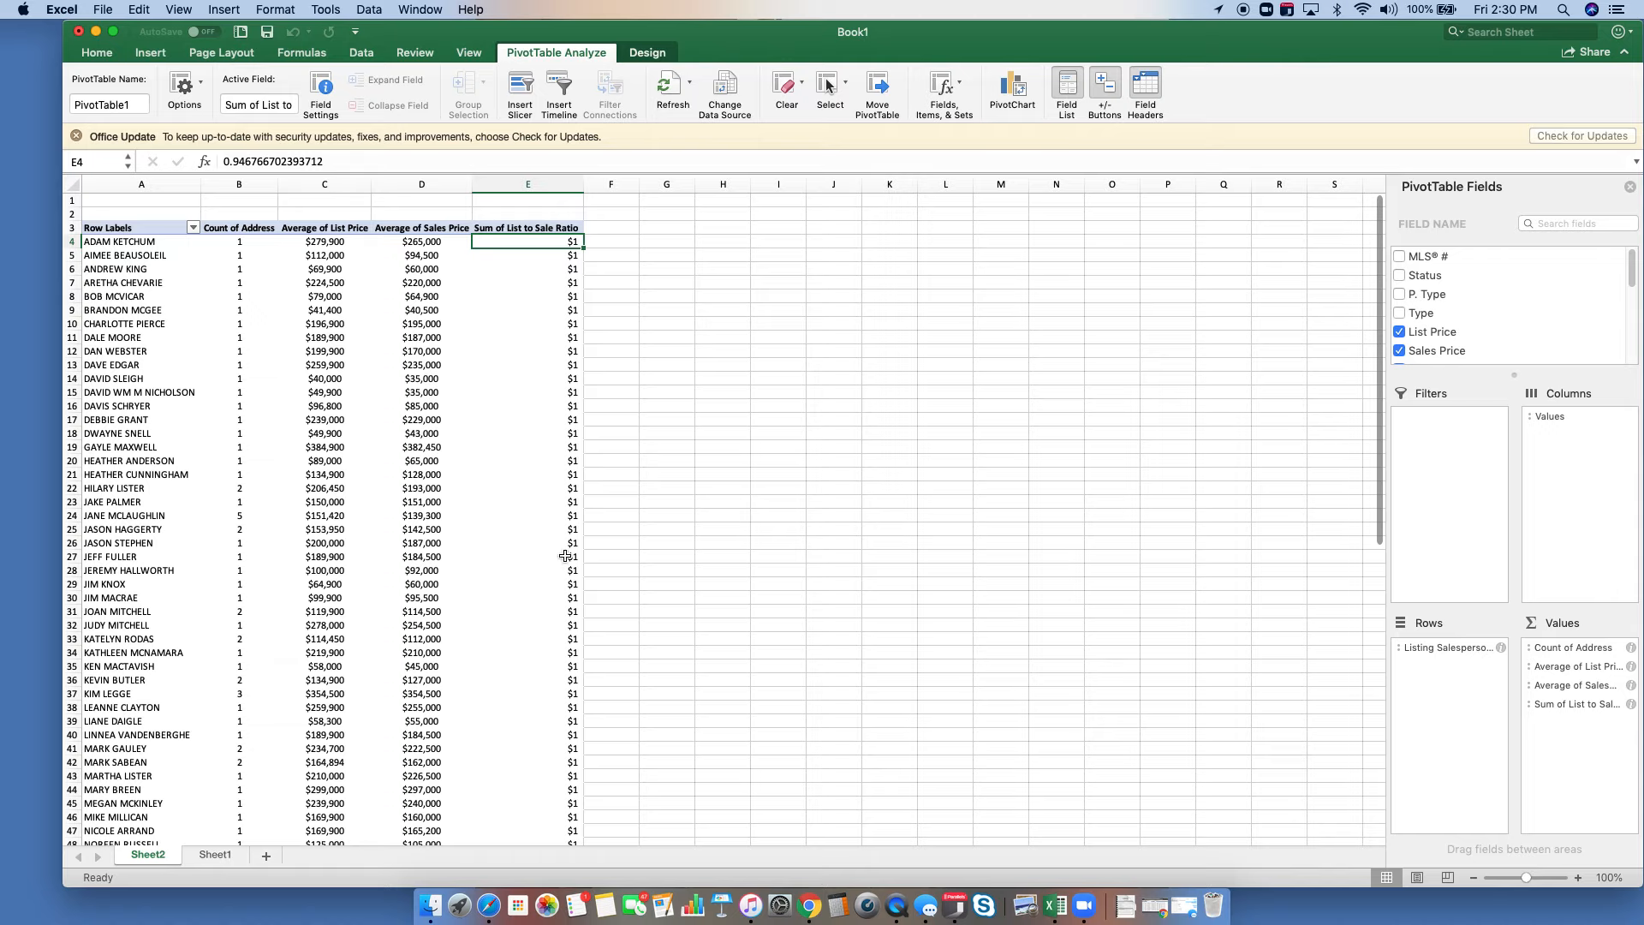
click(543, 187)
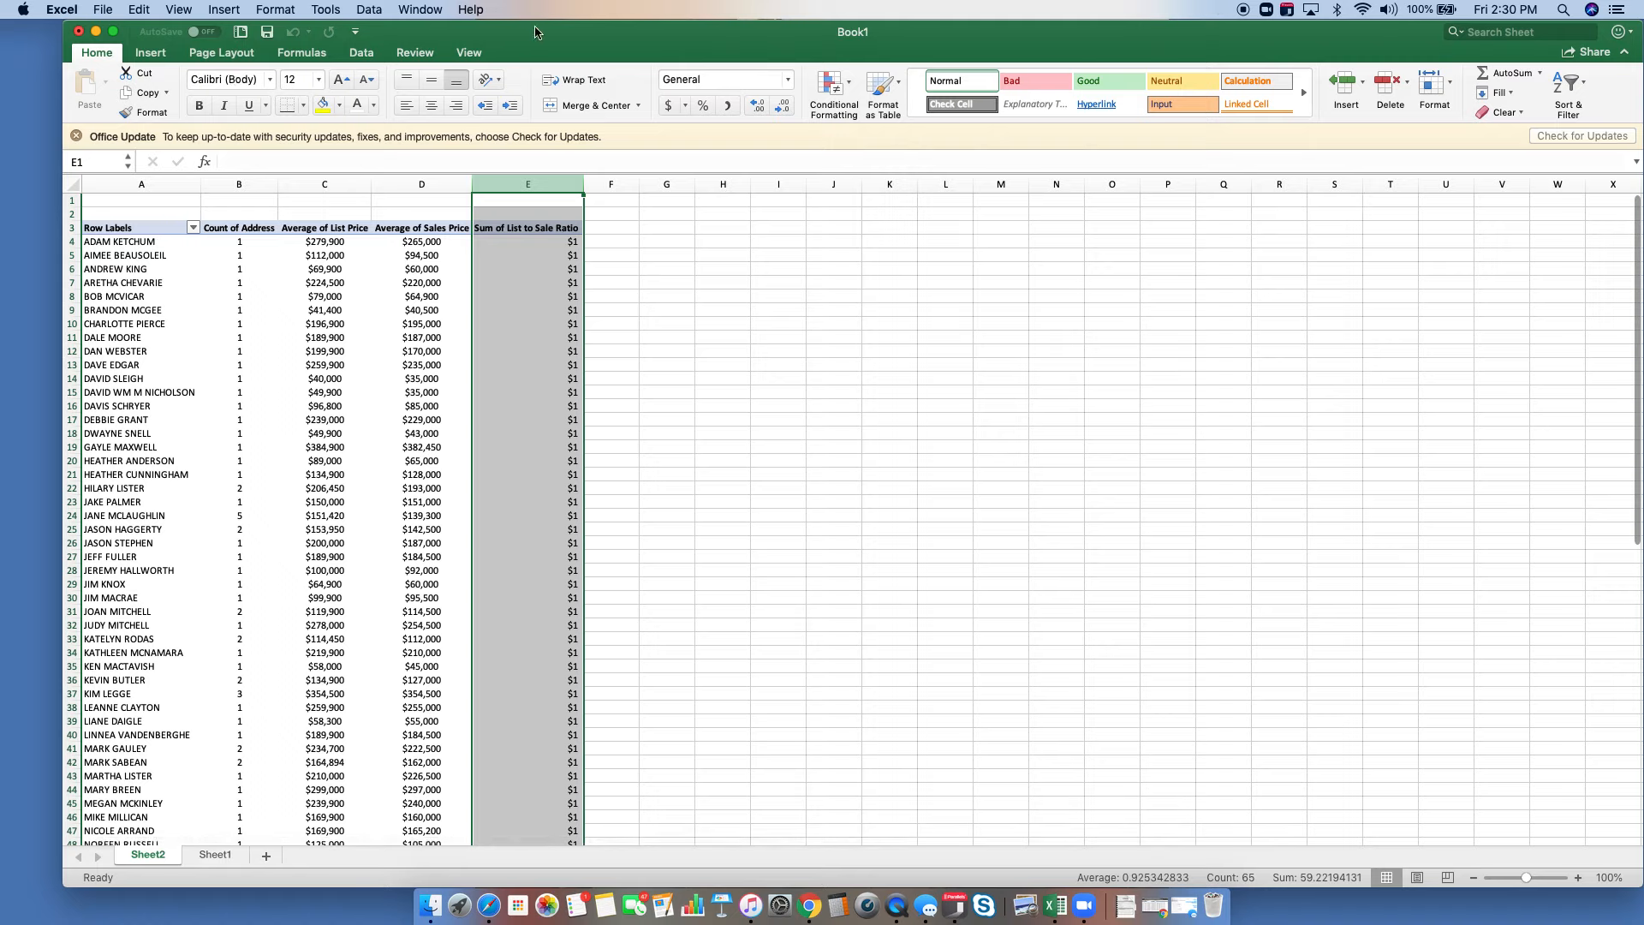
click(701, 106)
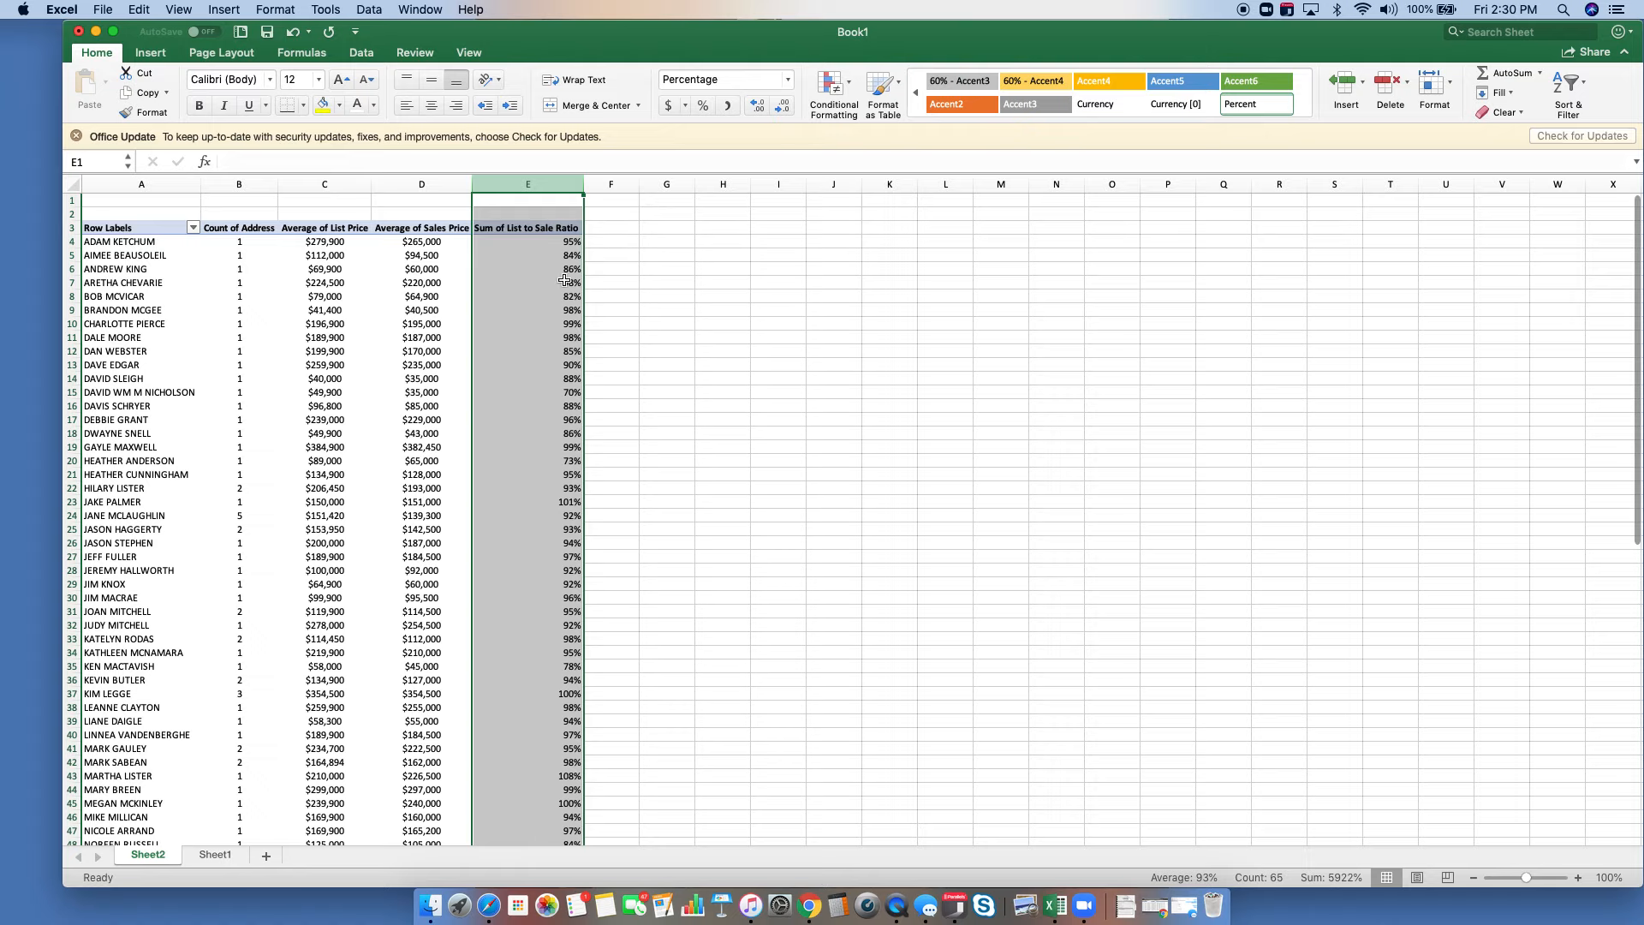
click(785, 107)
click(759, 107)
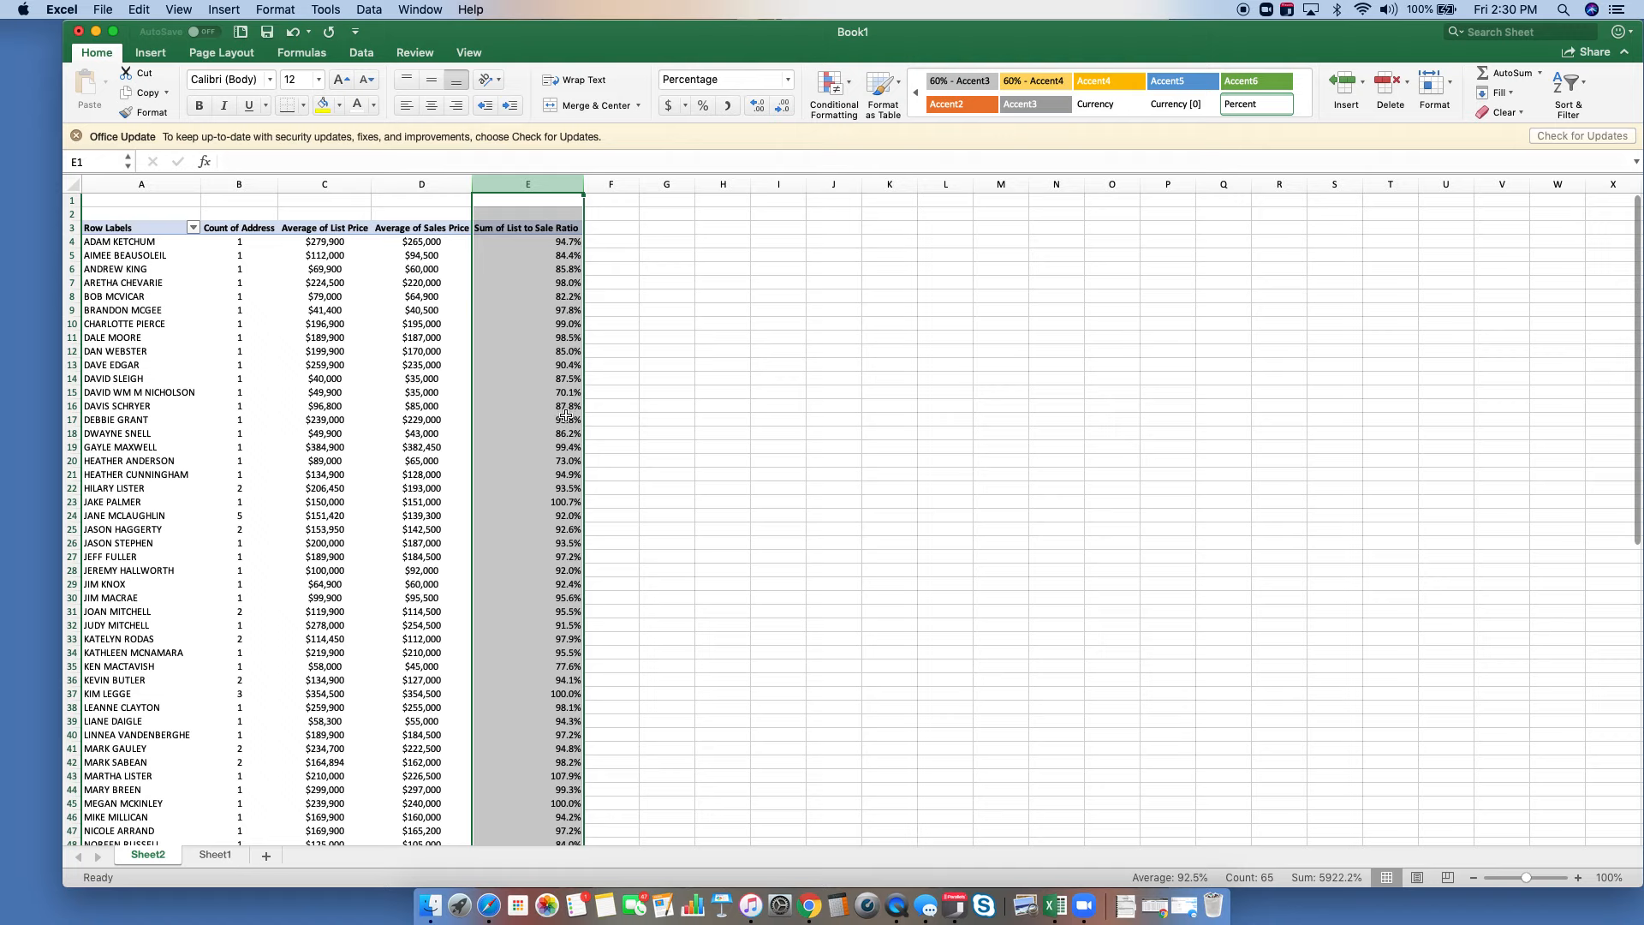
click(613, 365)
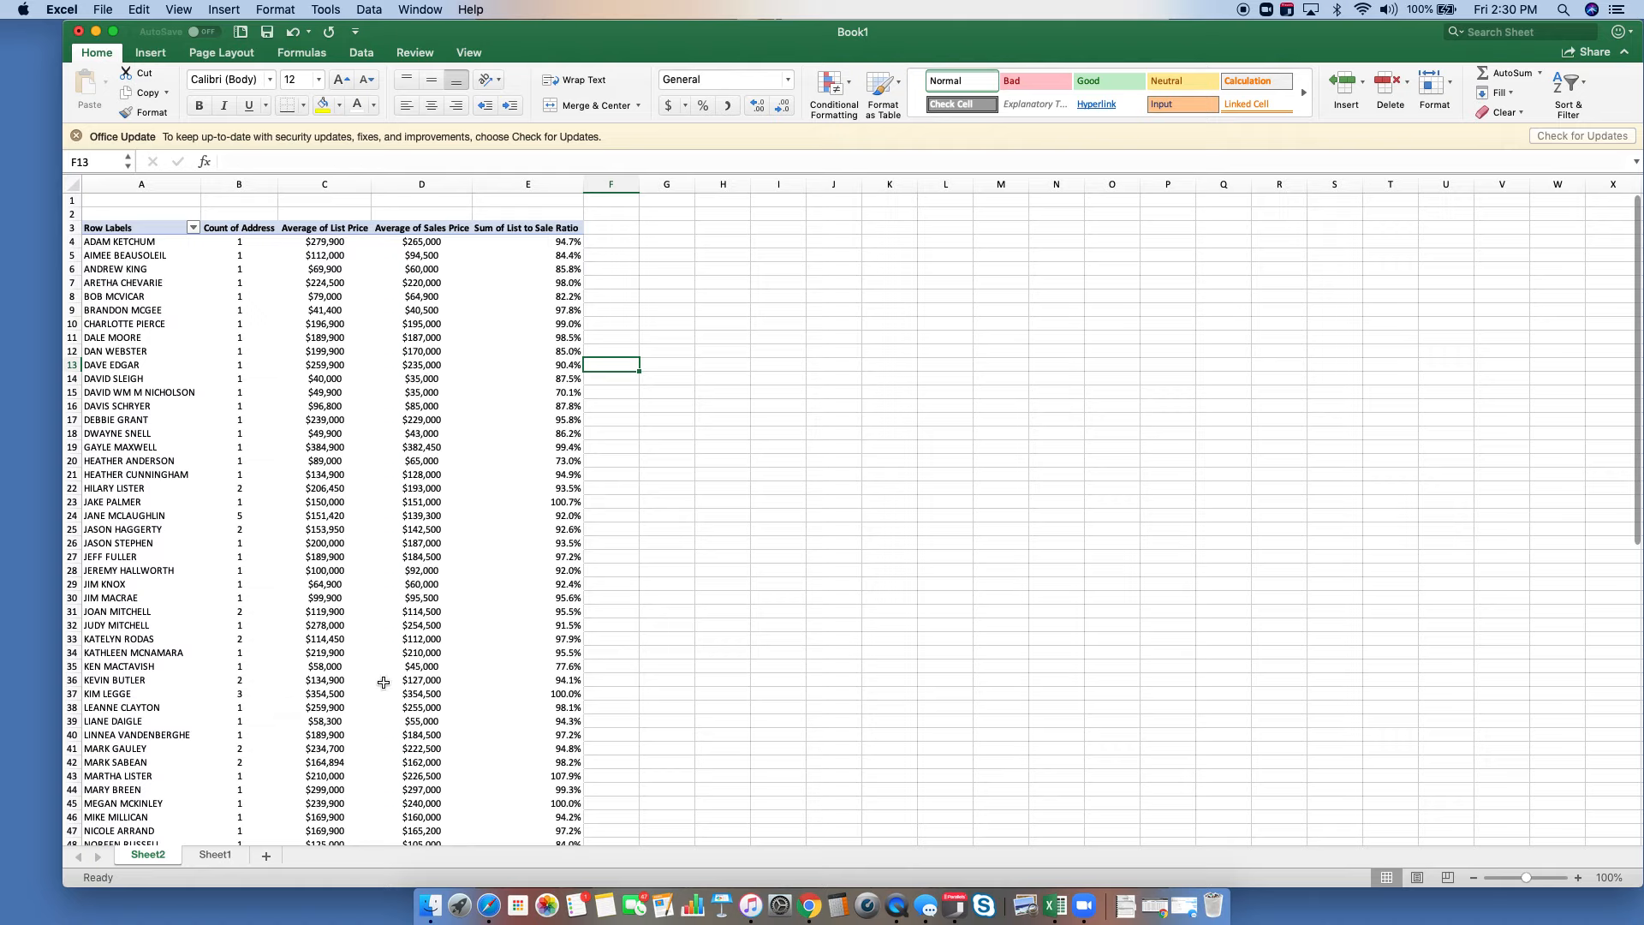
Compare average list price, average sales price and List to Sale Ratio for several salespeople and in the Grand Total row
click(350, 695)
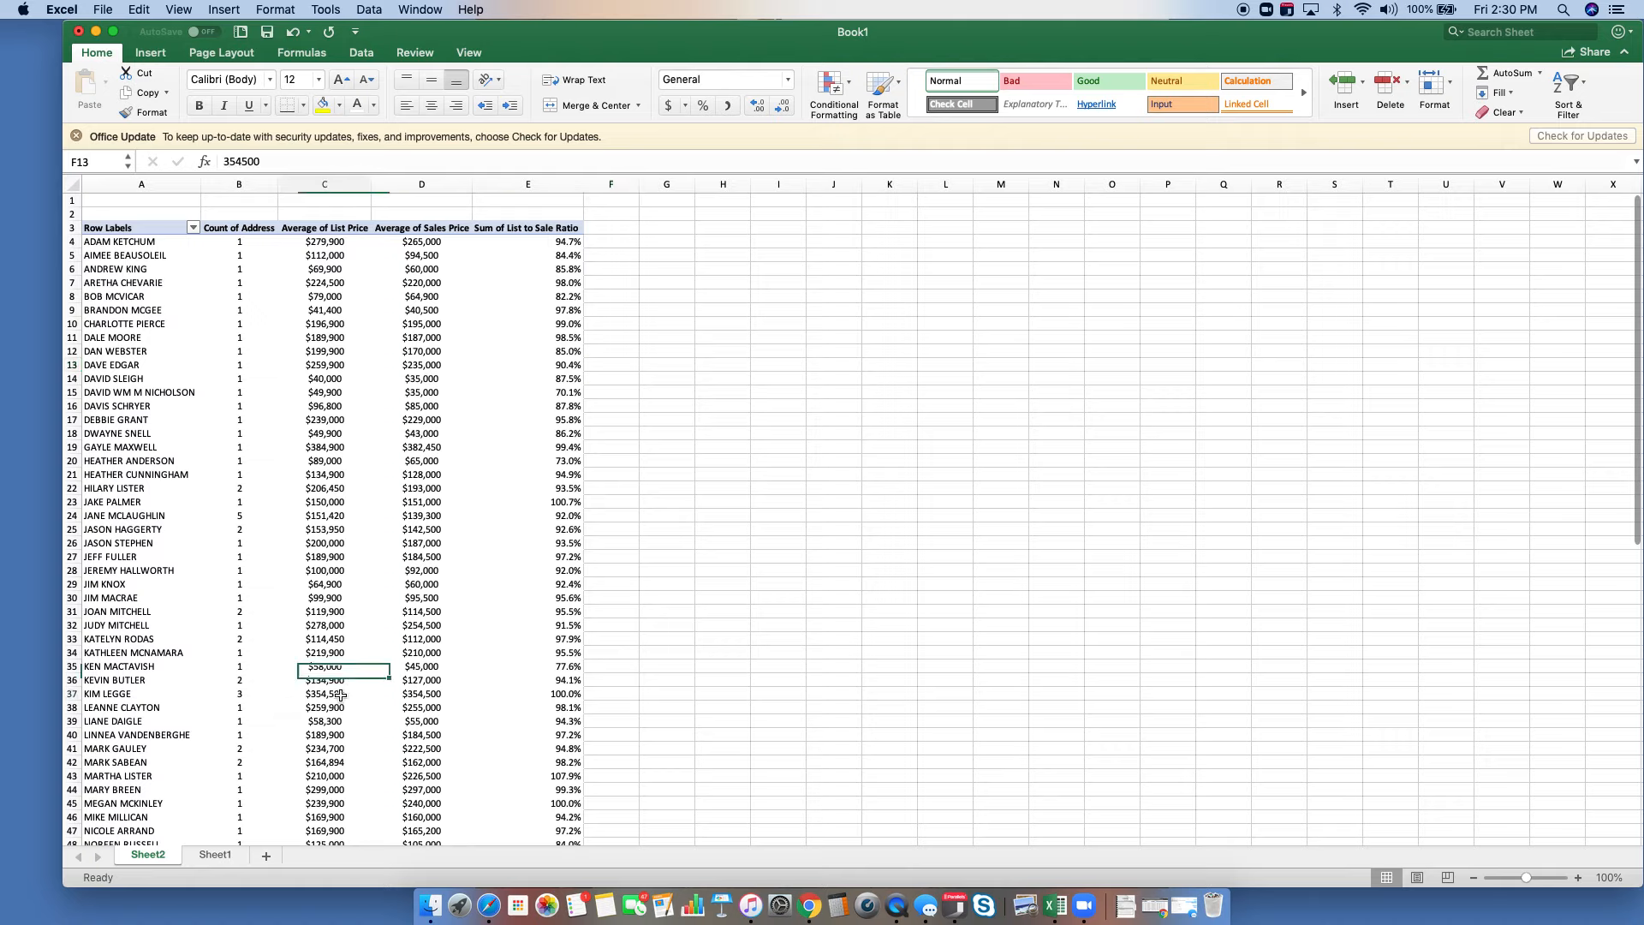
click(440, 697)
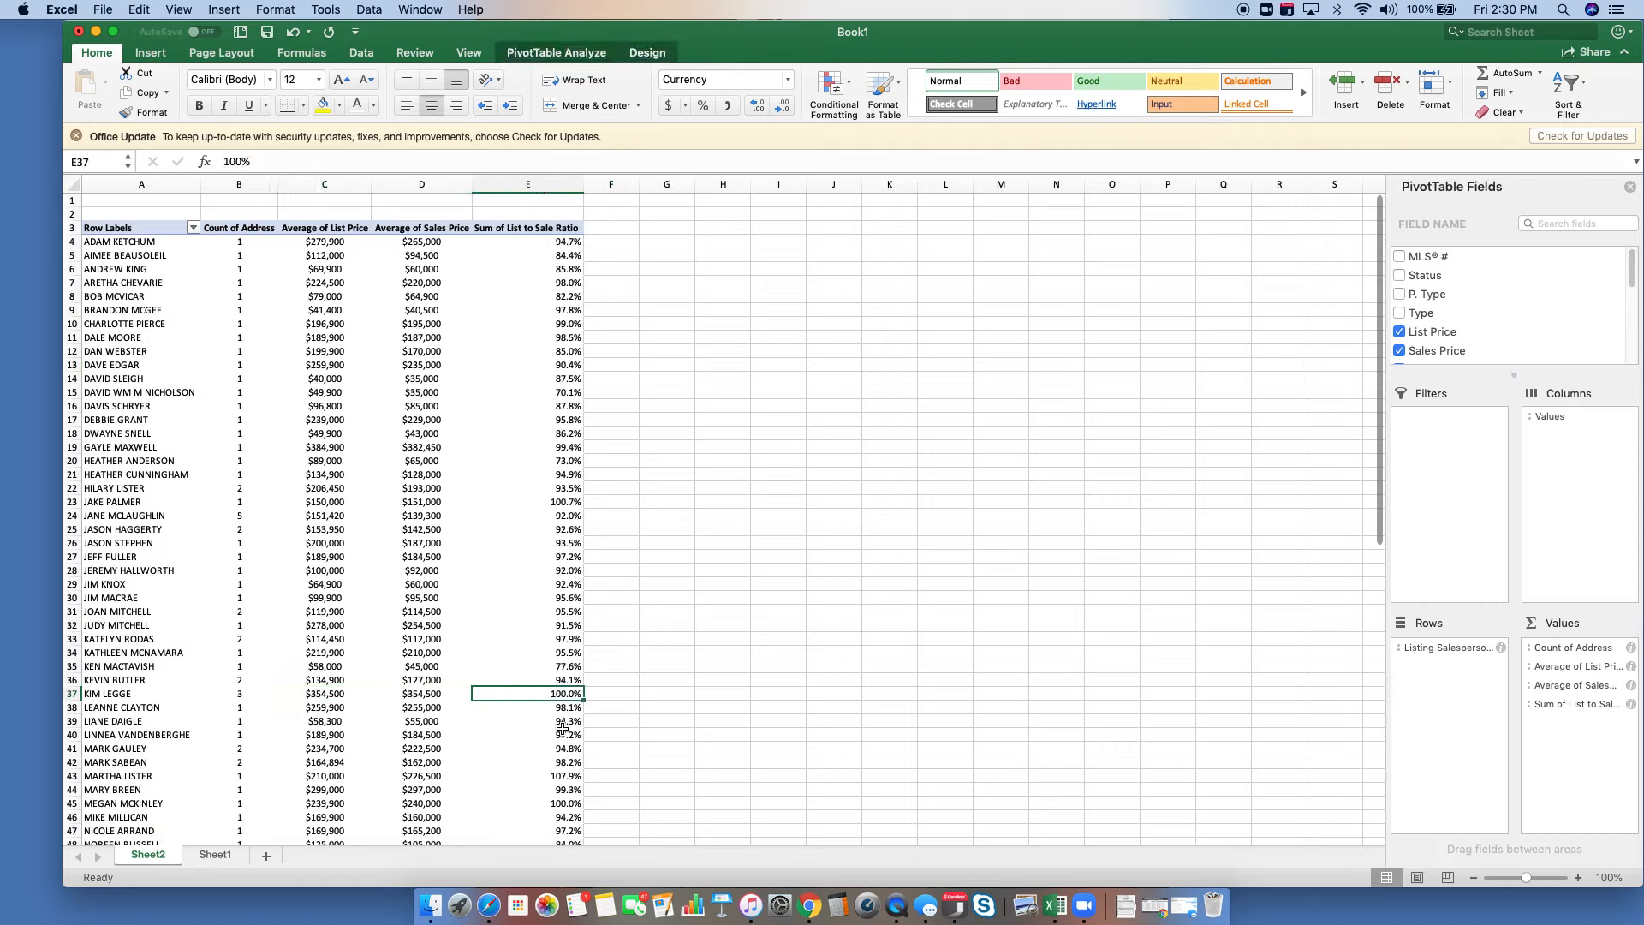
click(558, 695)
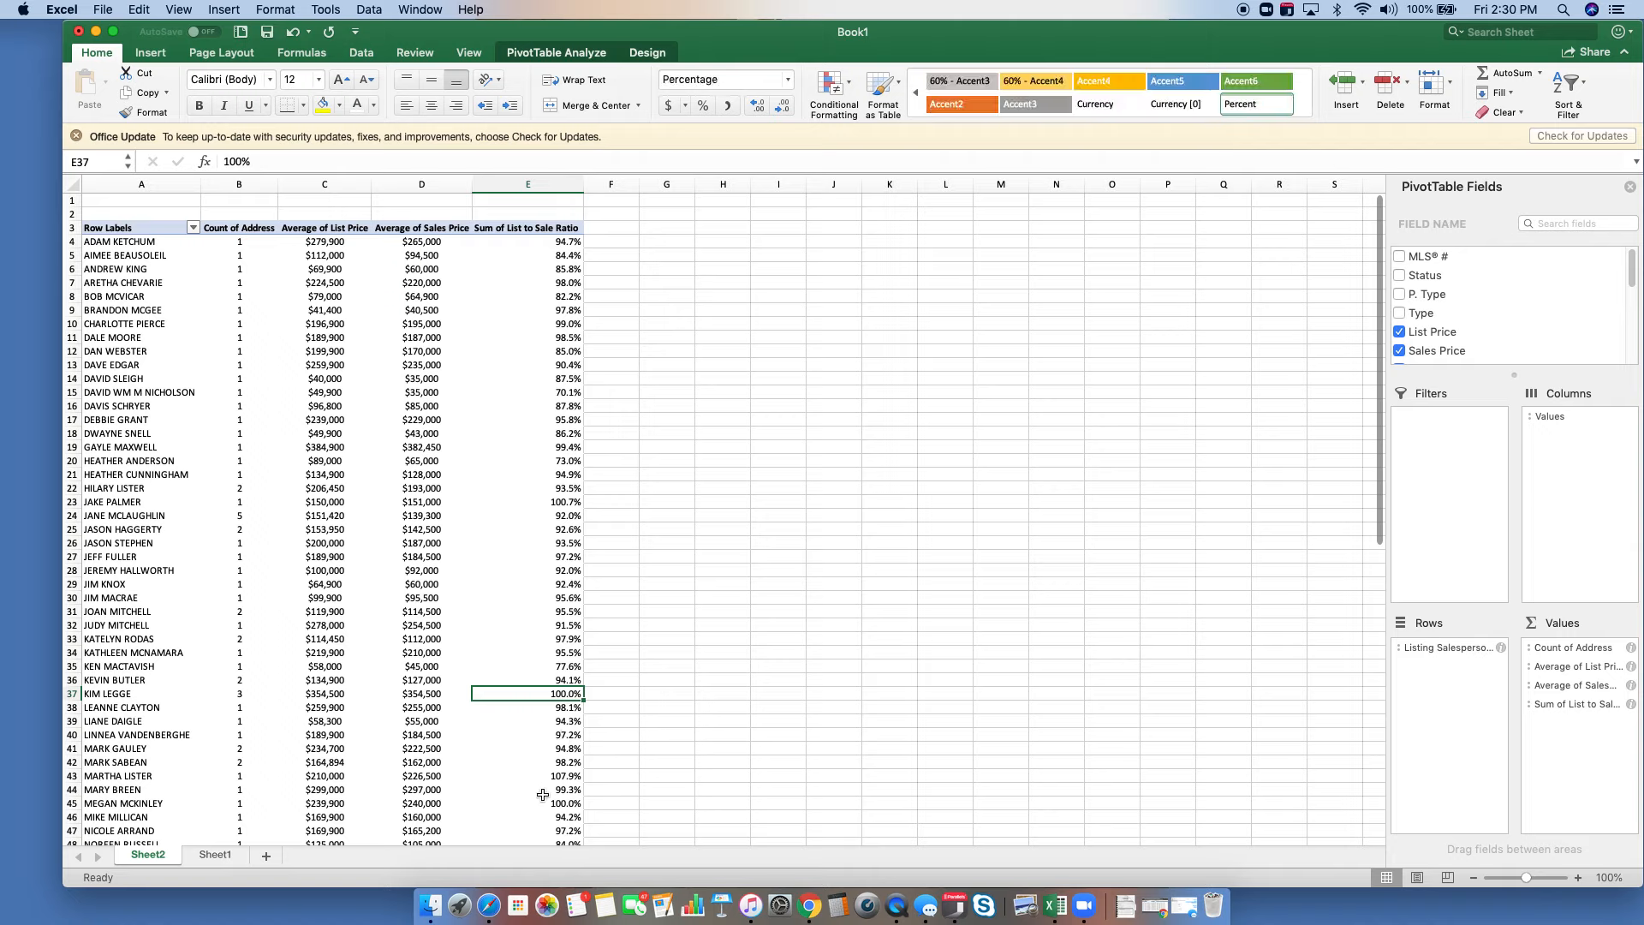
drag(349, 777, 518, 778)
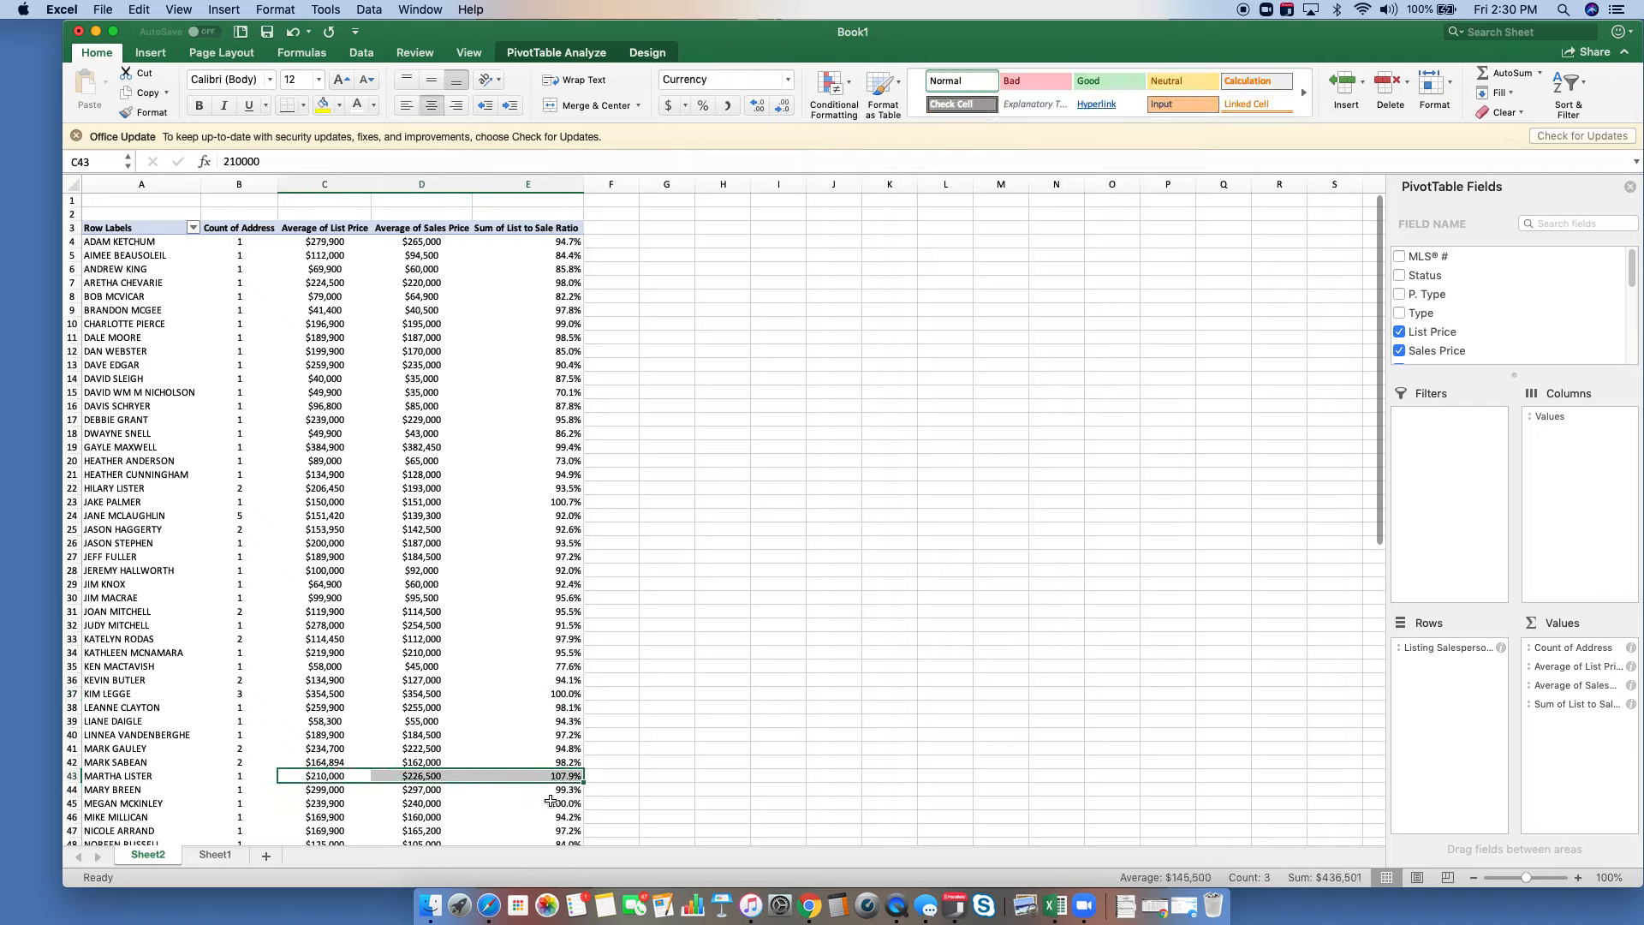
scroll(552, 697, down, 7)
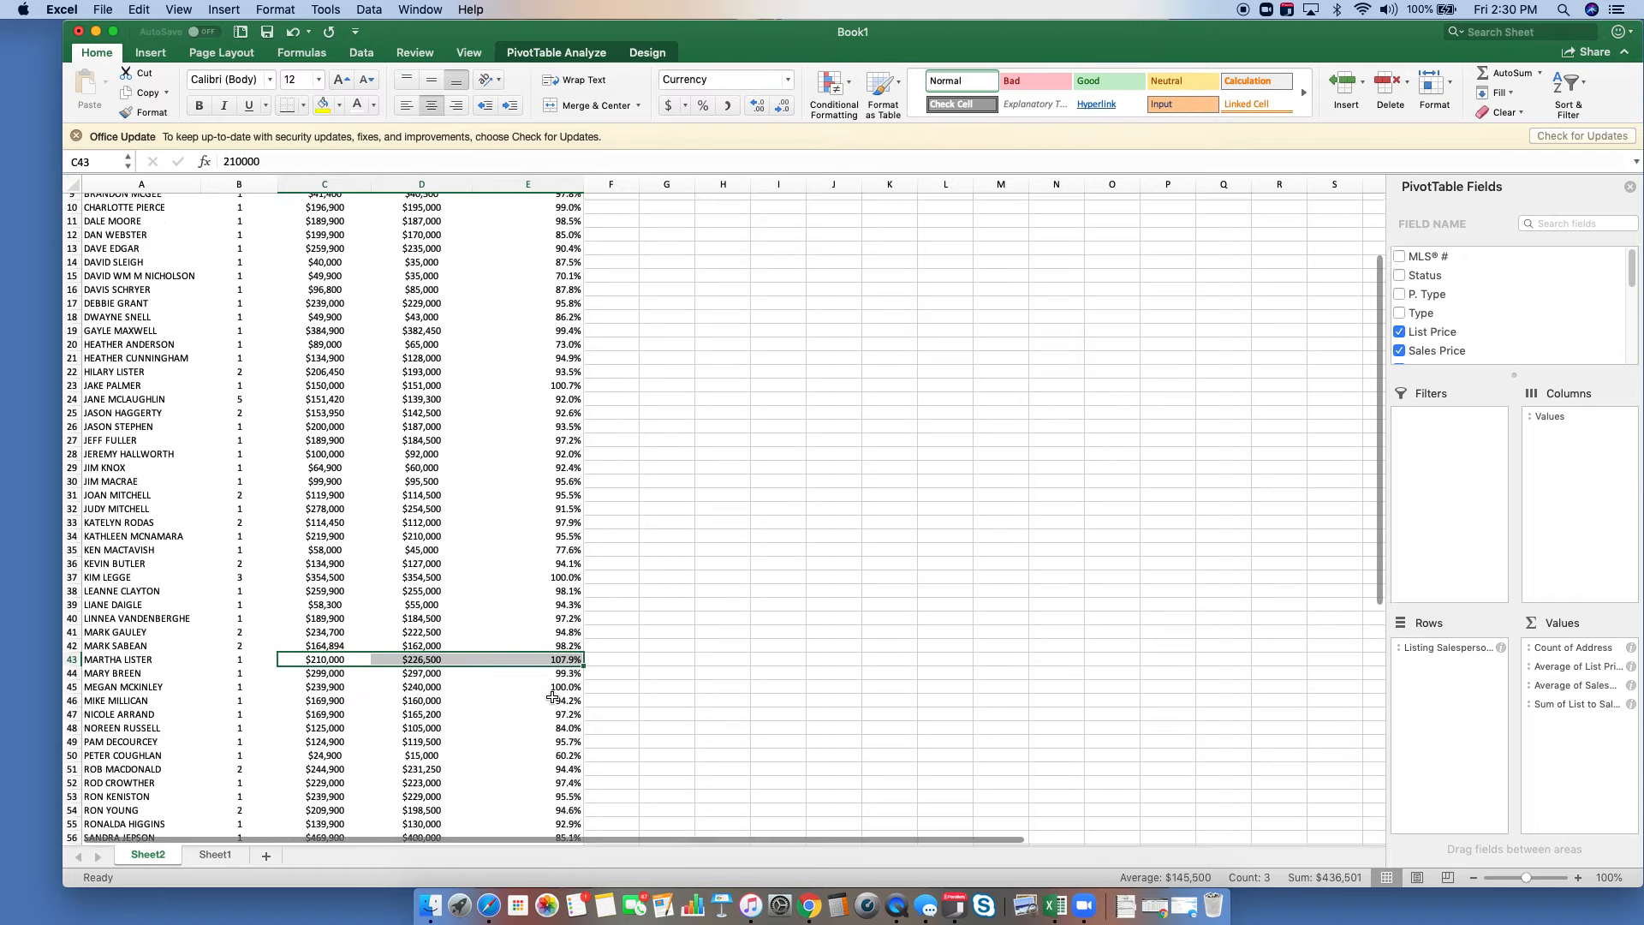
scroll(555, 695, down, 1)
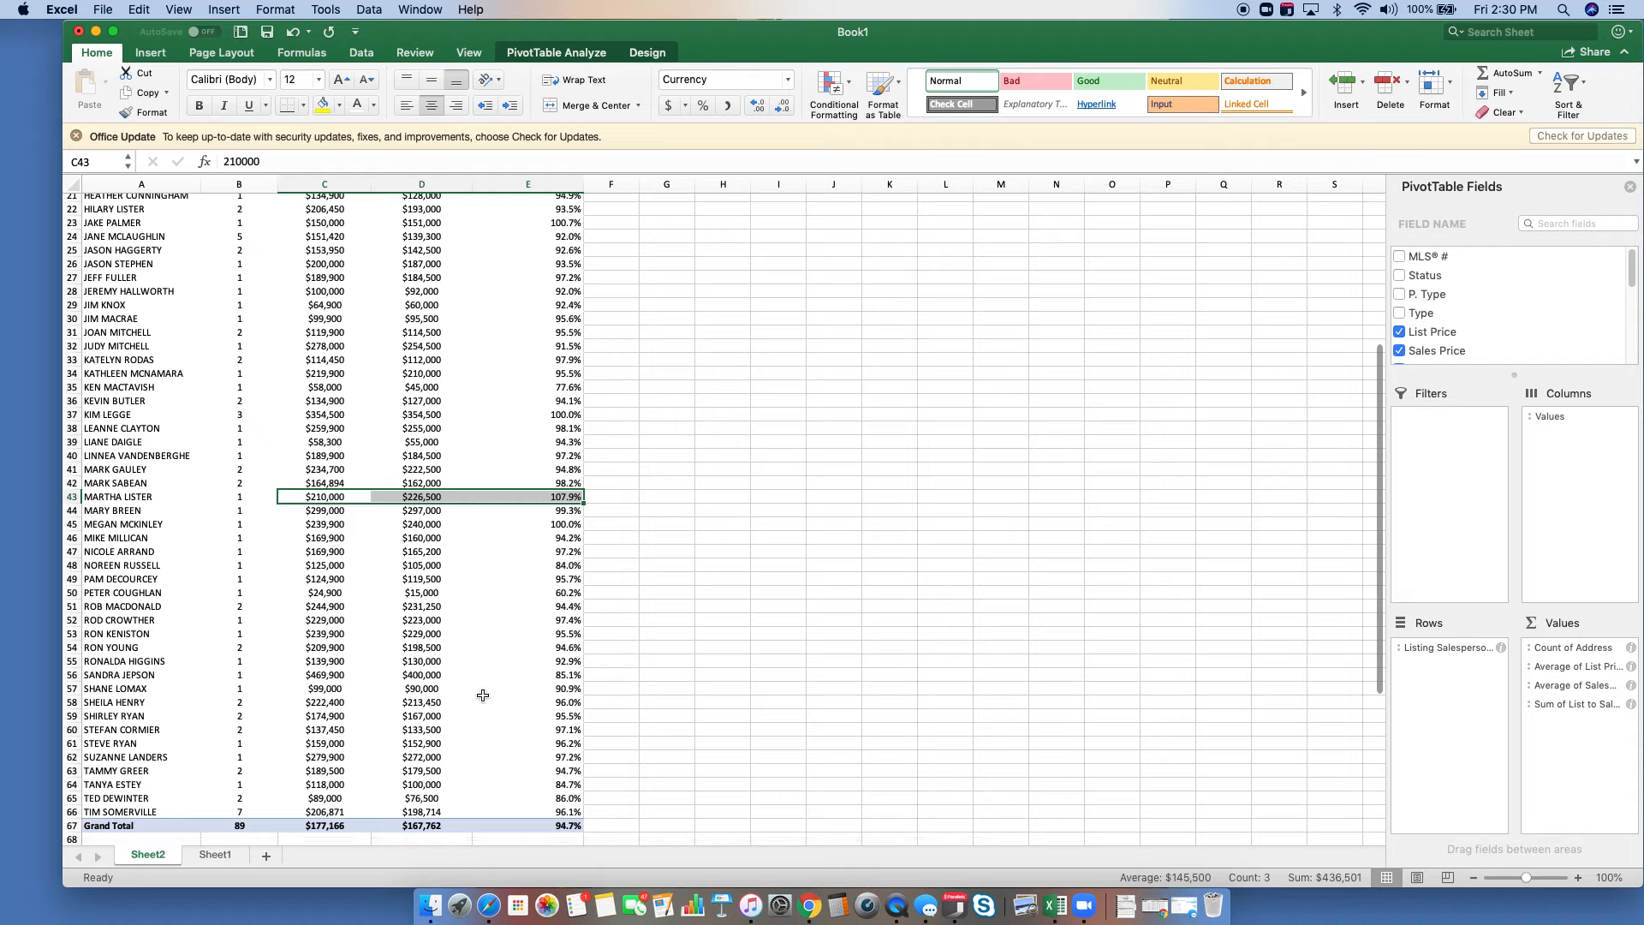
drag(319, 675, 447, 681)
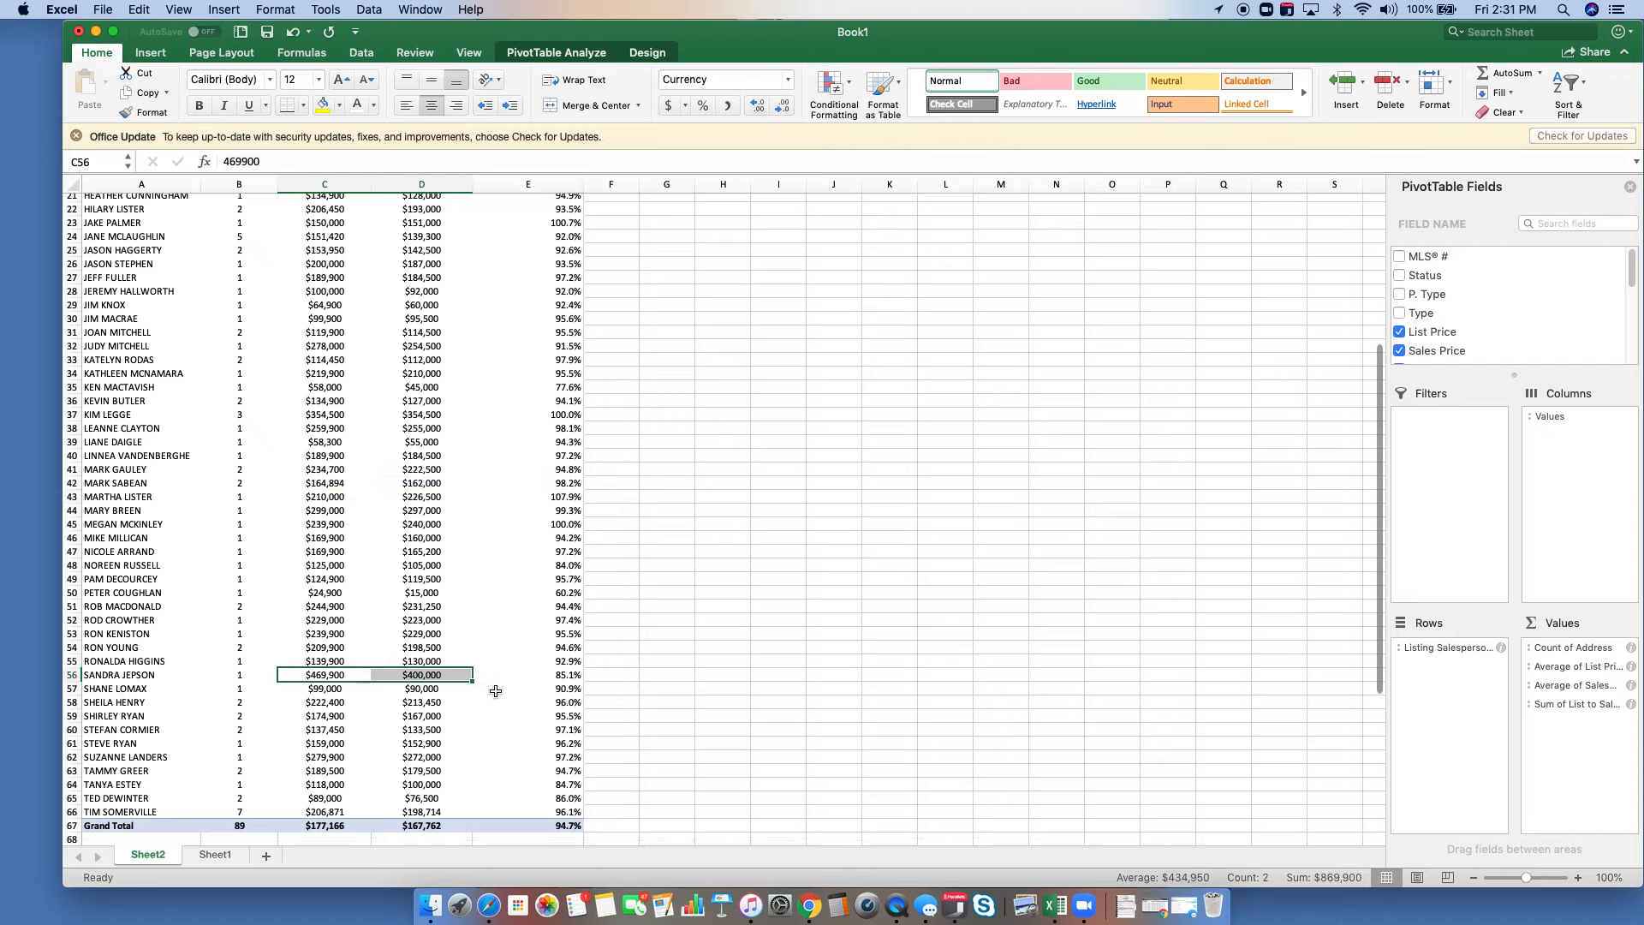
click(555, 677)
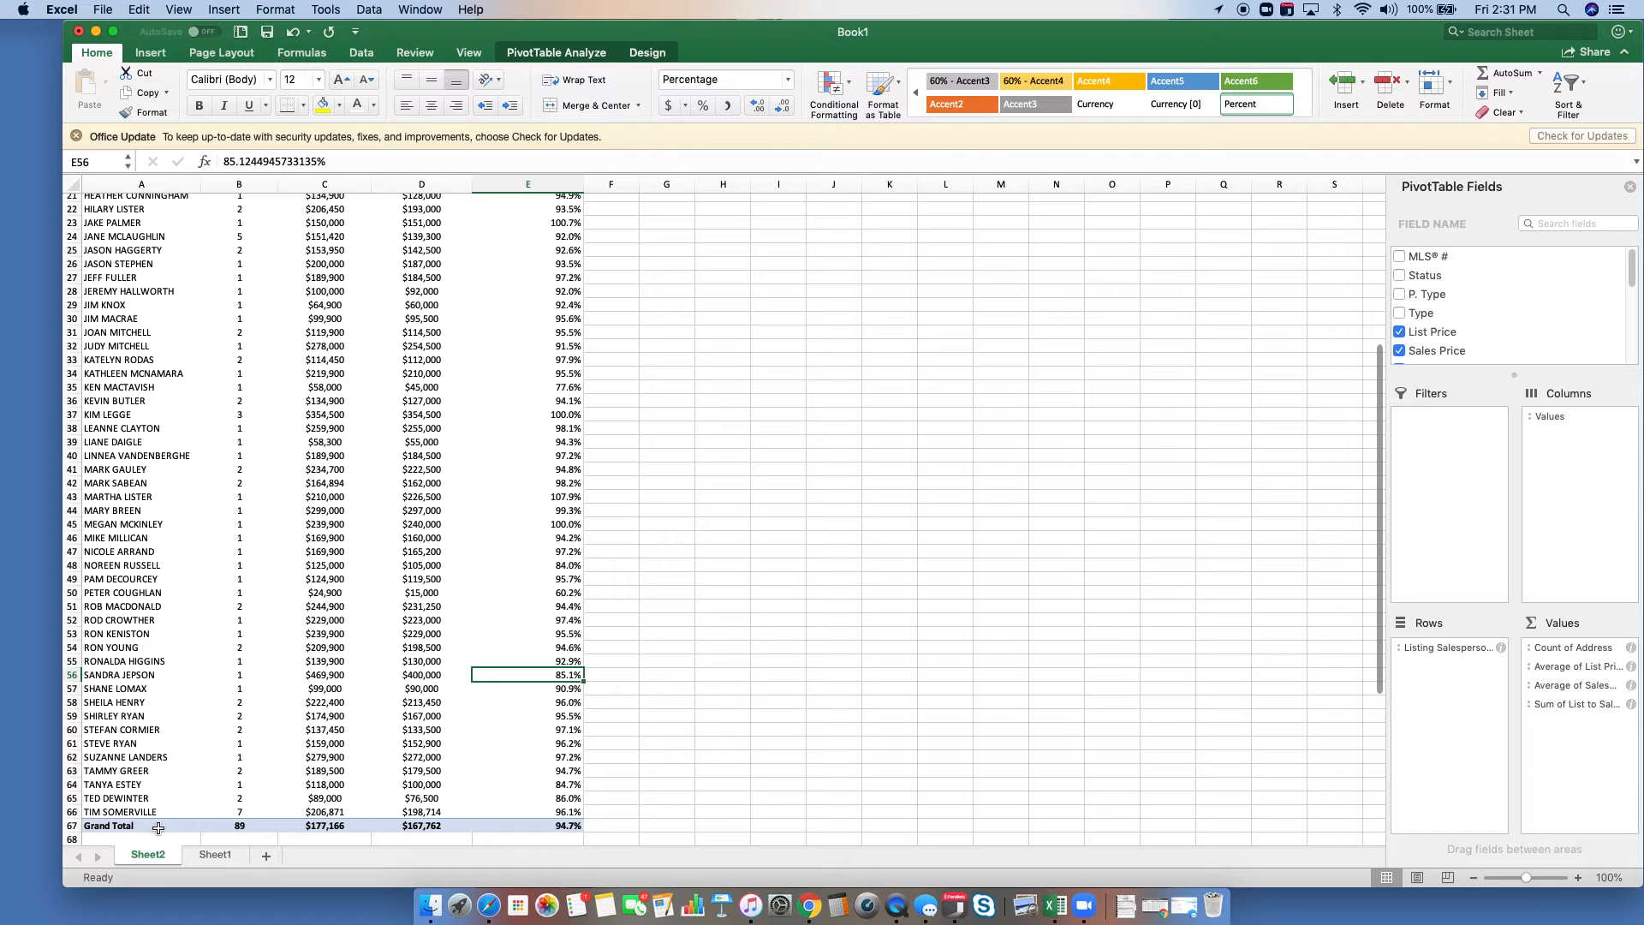
drag(142, 826, 560, 753)
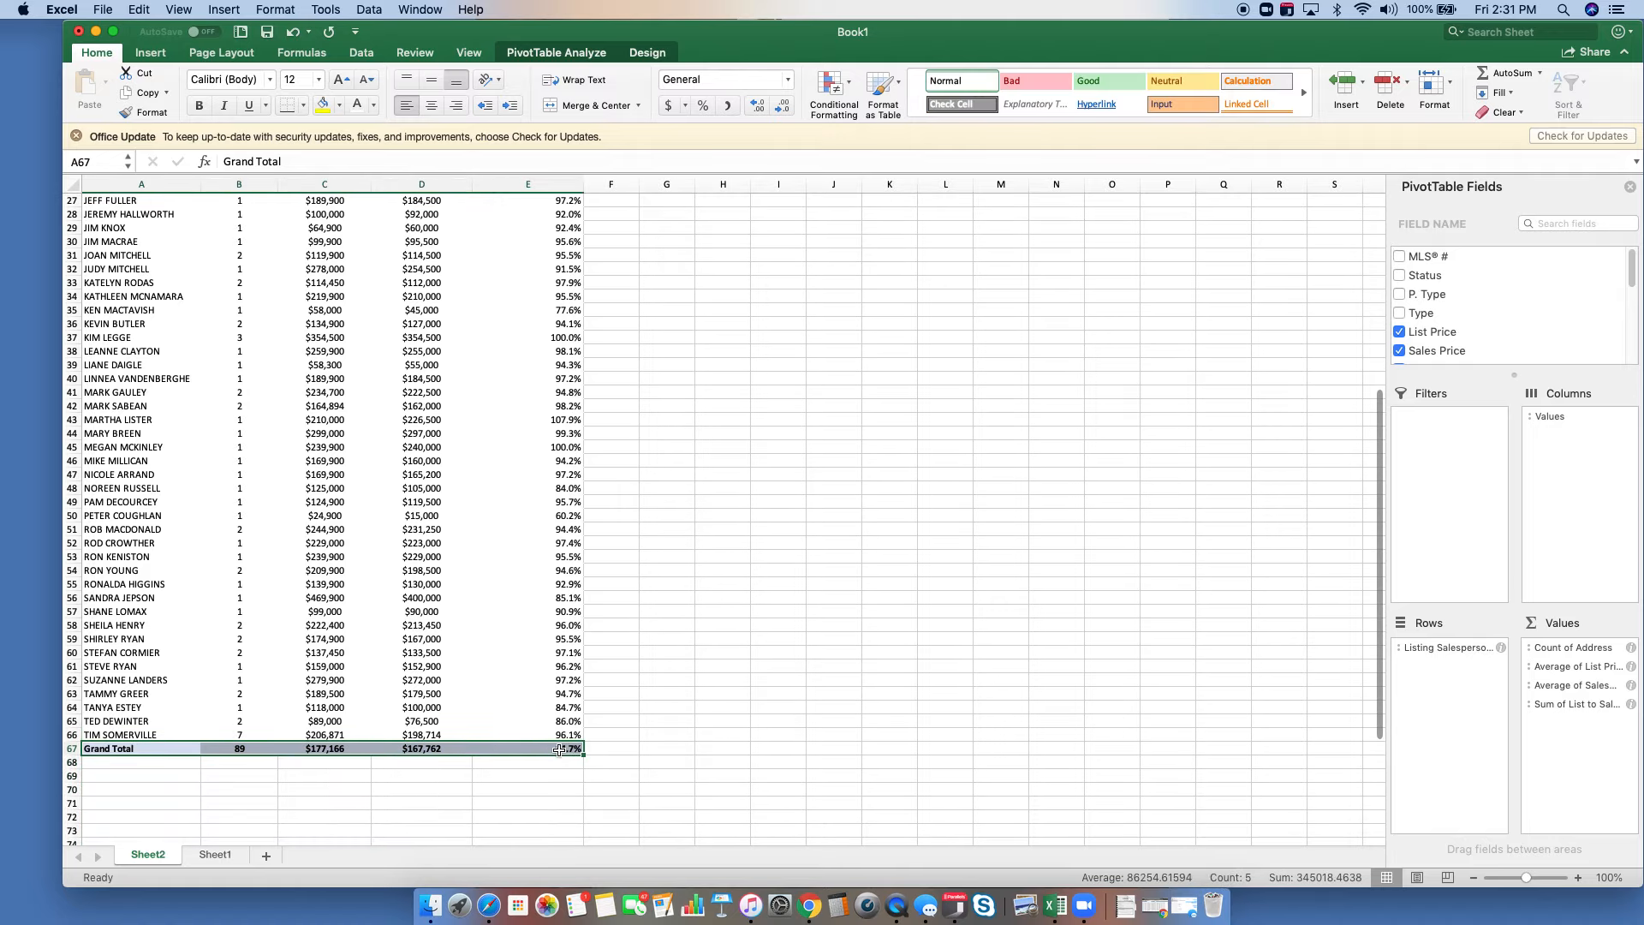
click(560, 750)
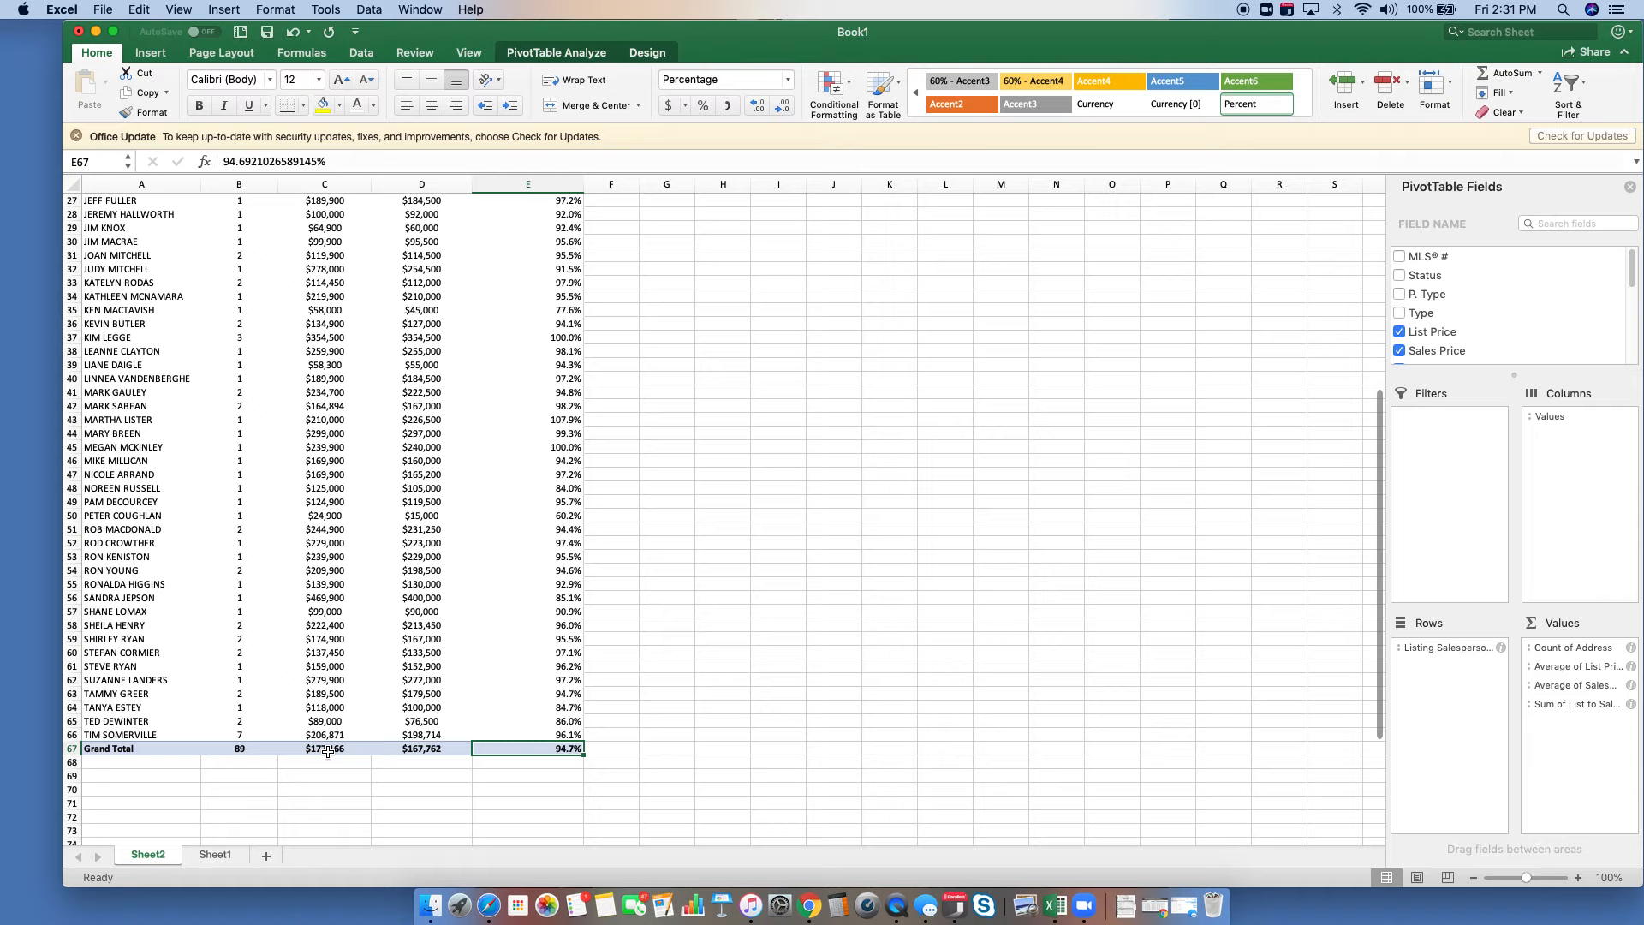
scroll(597, 627, up, 10)
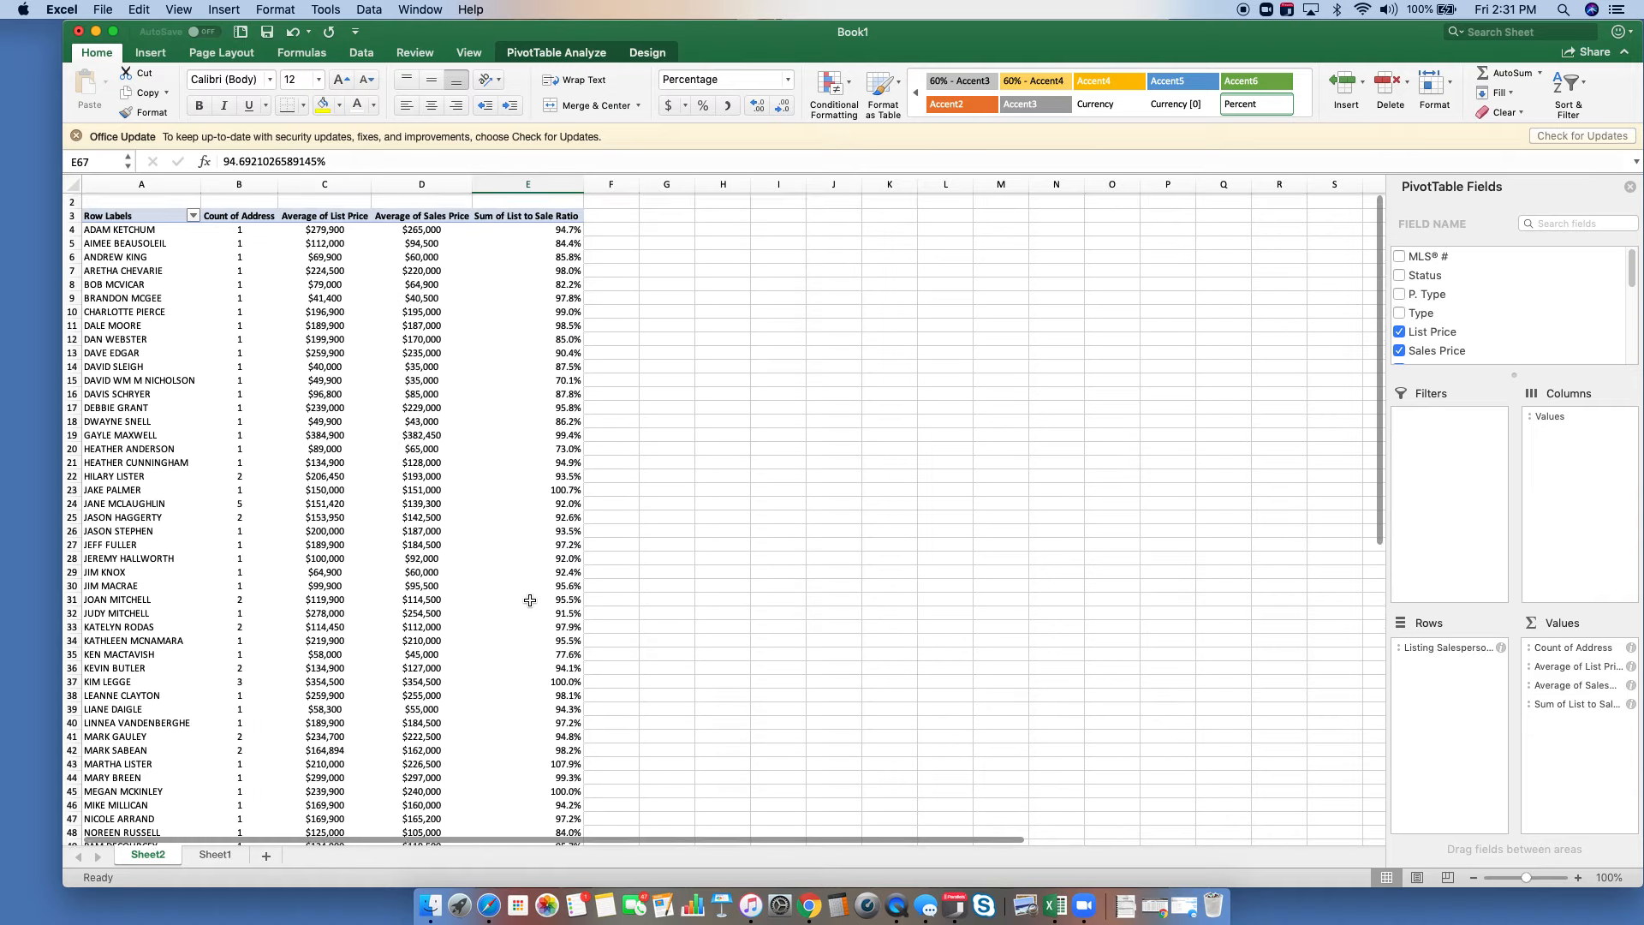